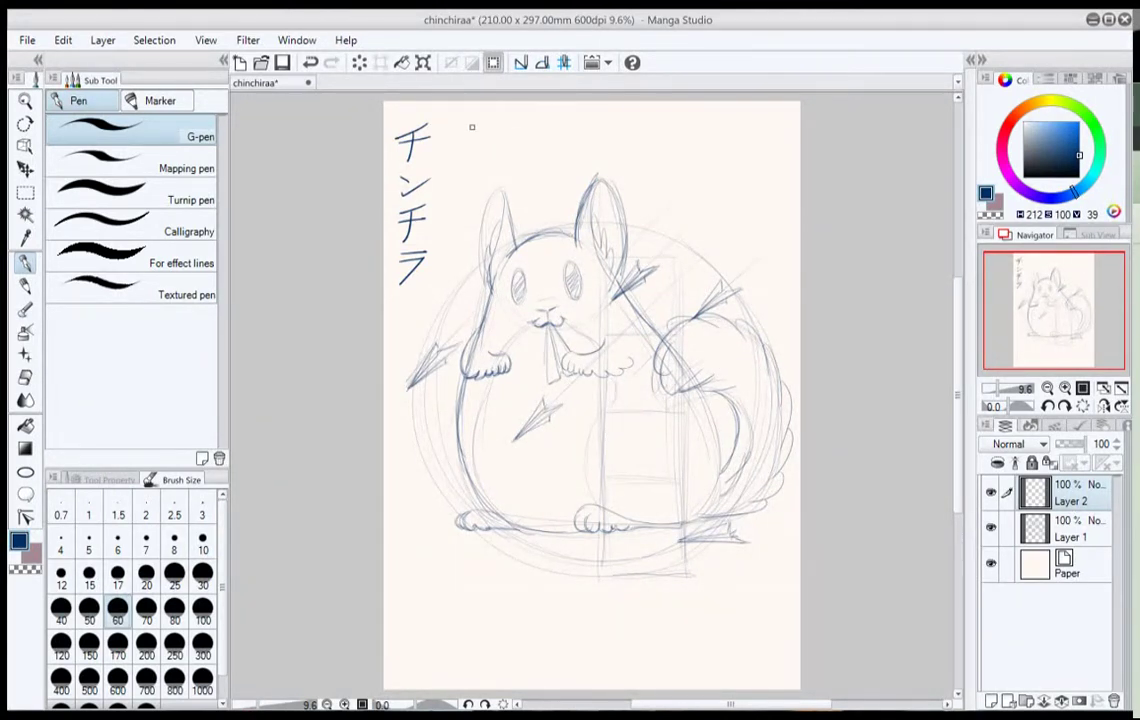
left_click_drag(478, 128, 473, 143)
left_click_drag(536, 120, 537, 142)
left_click_drag(530, 131, 547, 129)
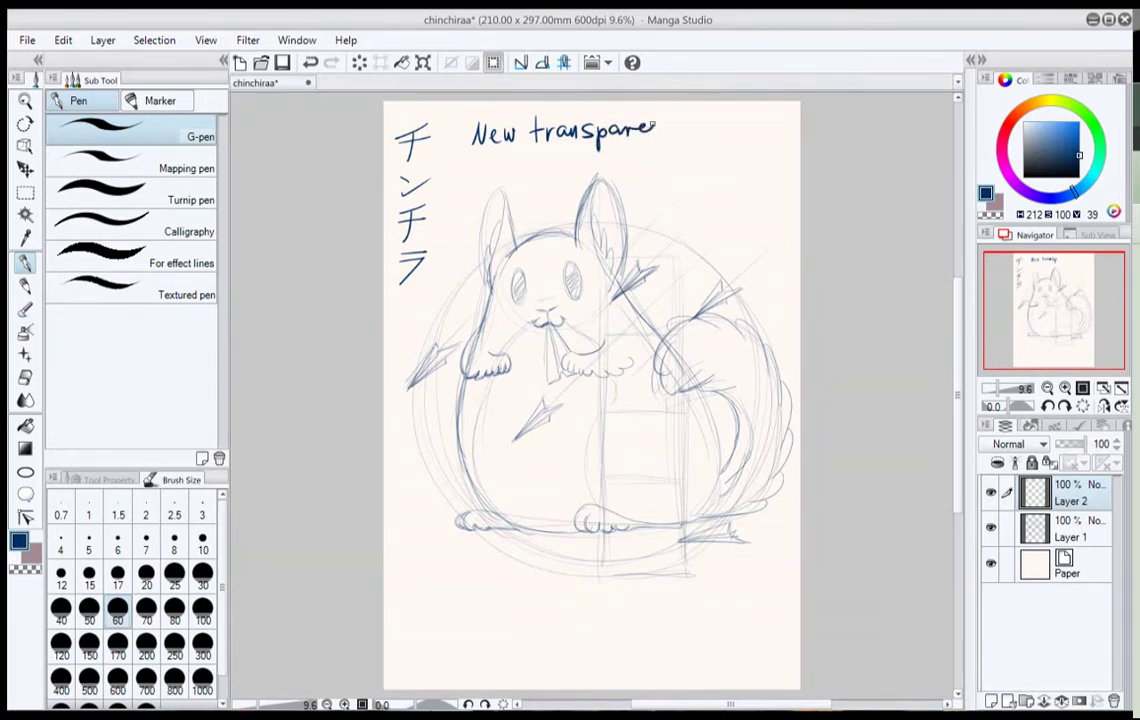
left_click_drag(673, 113, 676, 141)
mouse_move(667, 125)
left_mouse_down()
mouse_move(701, 133)
mouse_move(732, 154)
left_mouse_up()
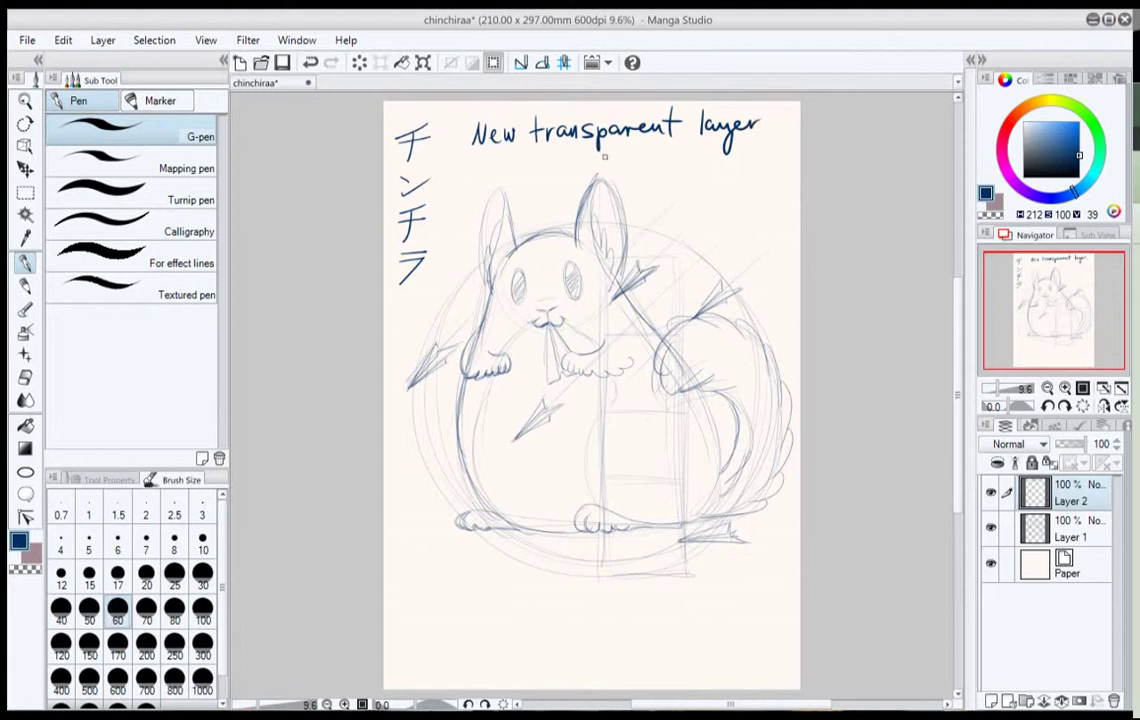
left_click_drag(568, 158, 581, 156)
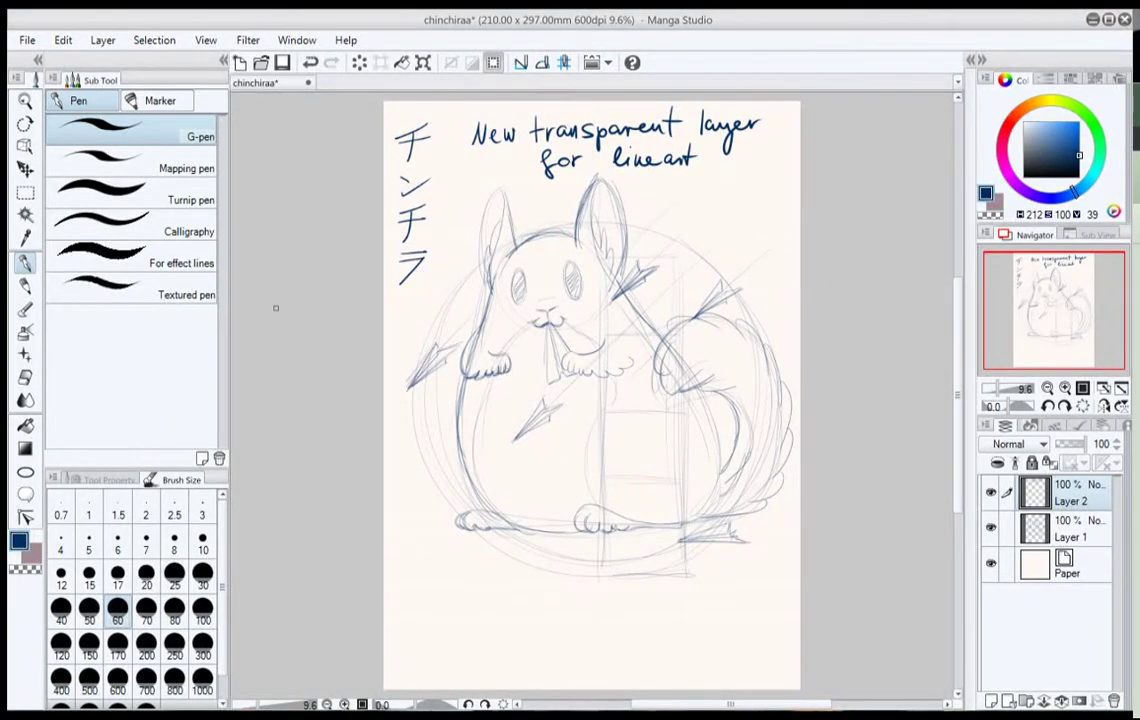
left_click(359, 62)
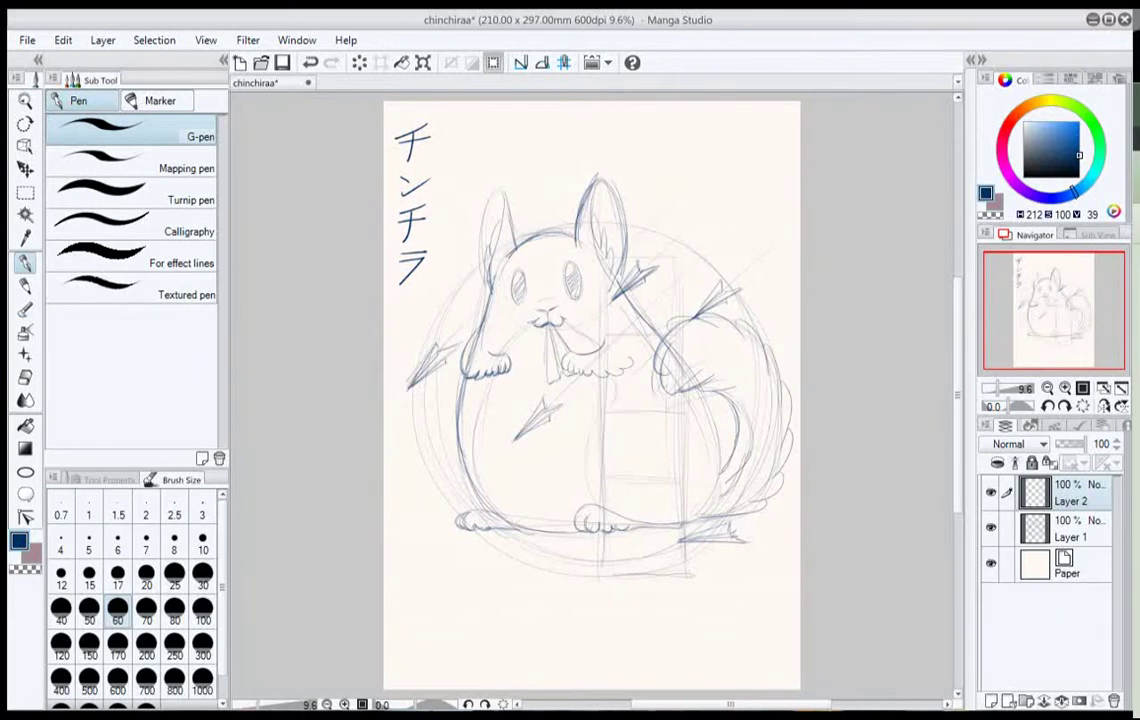
Switch the drawing colour to black and ink the oval outline of the chinchilla's left eye over the sketch.
left_click(1024, 177)
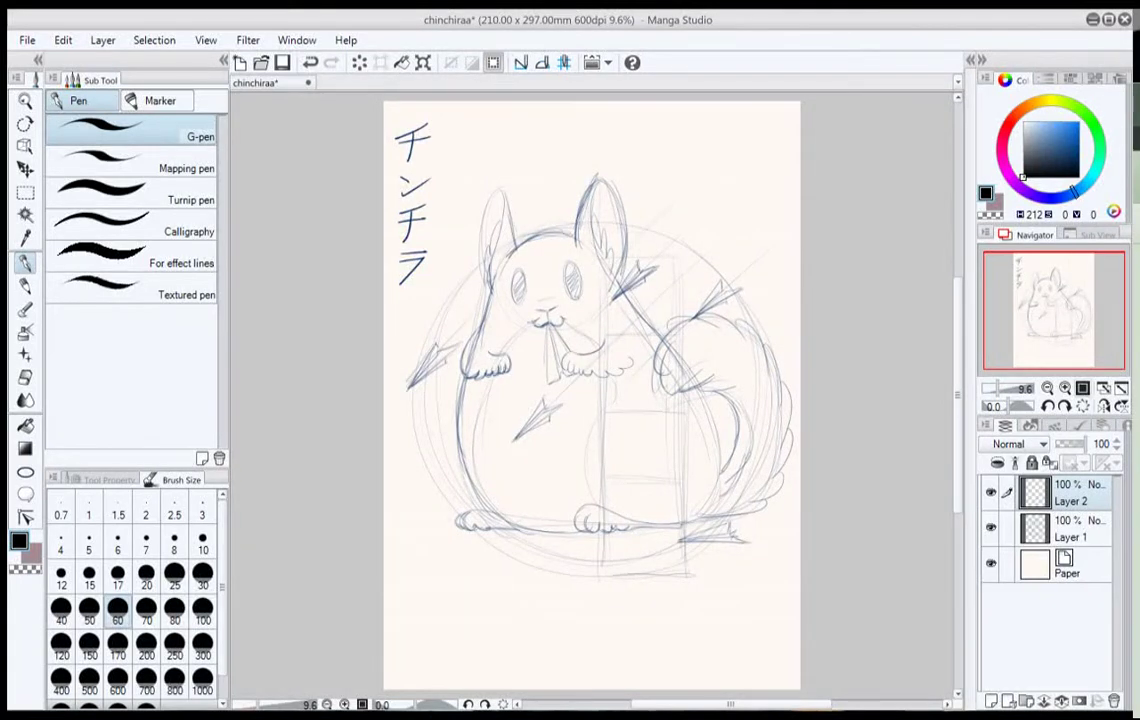
left_click(1065, 388)
left_click(1065, 388)
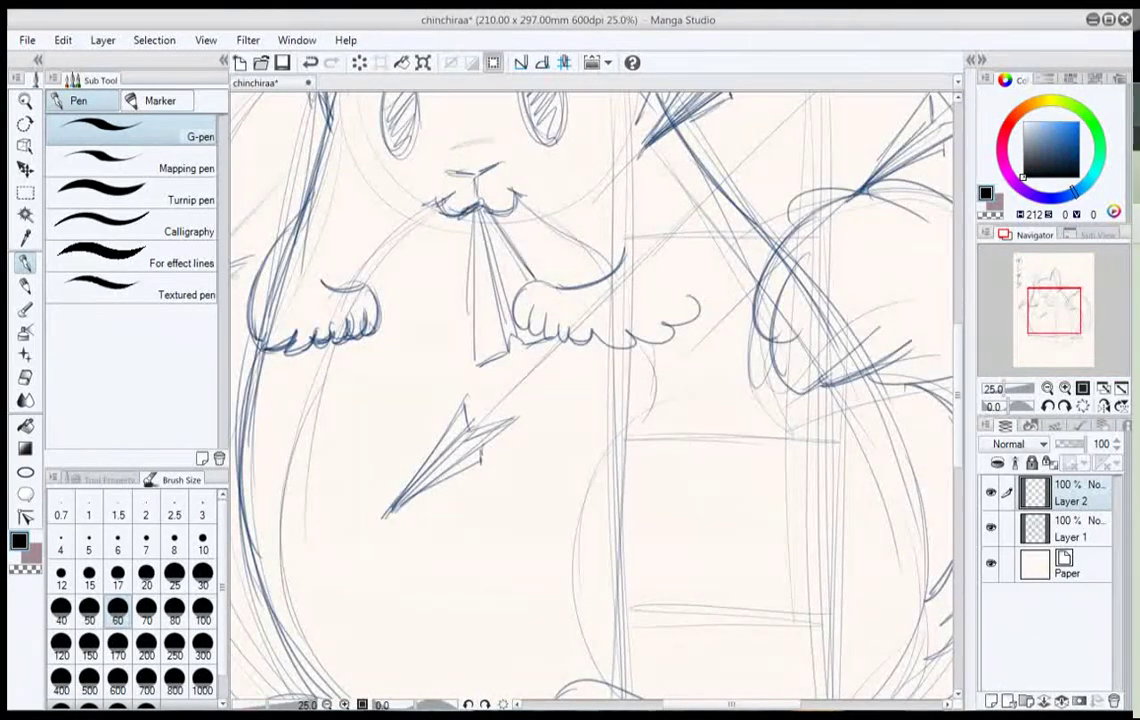
left_click_drag(1054, 311, 1049, 286)
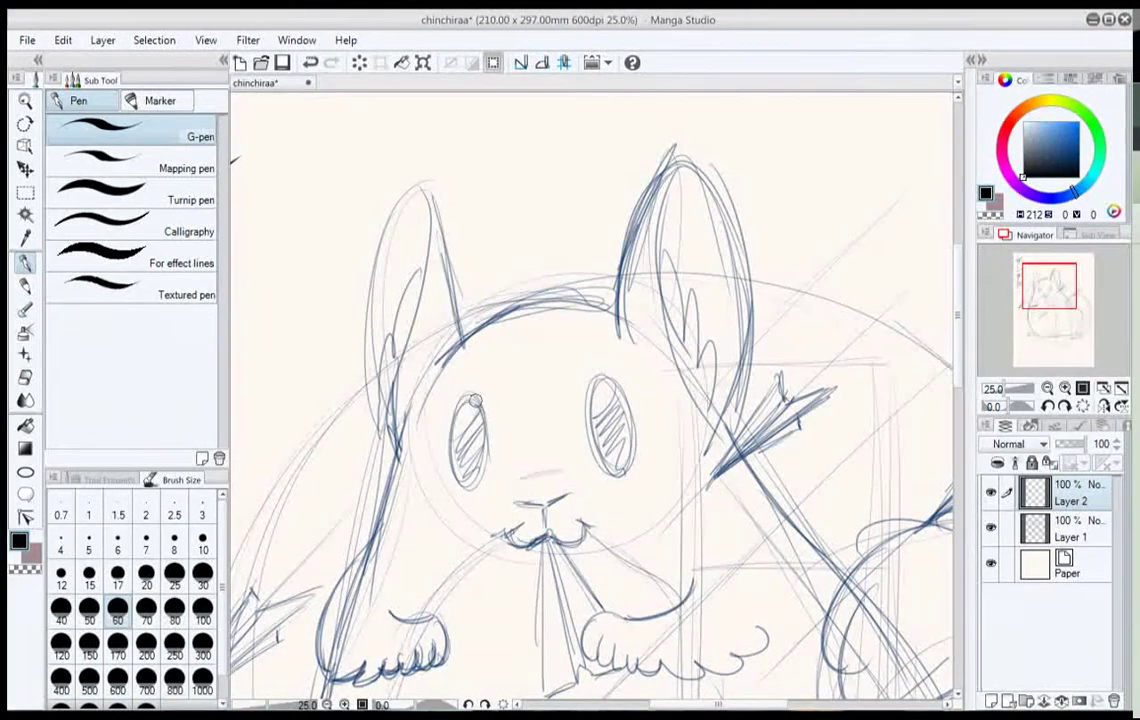
left_click_drag(472, 398, 456, 470)
left_click_drag(452, 424, 470, 486)
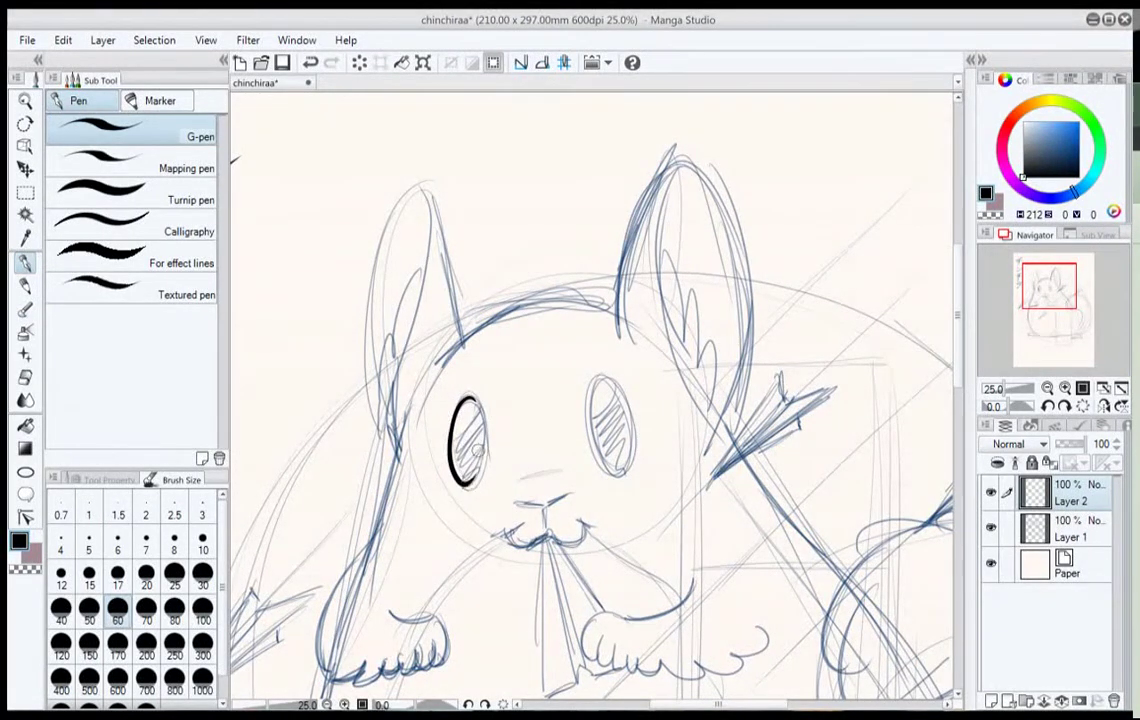
left_click_drag(470, 398, 484, 450)
mouse_move(475, 400)
left_mouse_down()
mouse_move(474, 473)
mouse_move(480, 464)
left_mouse_up()
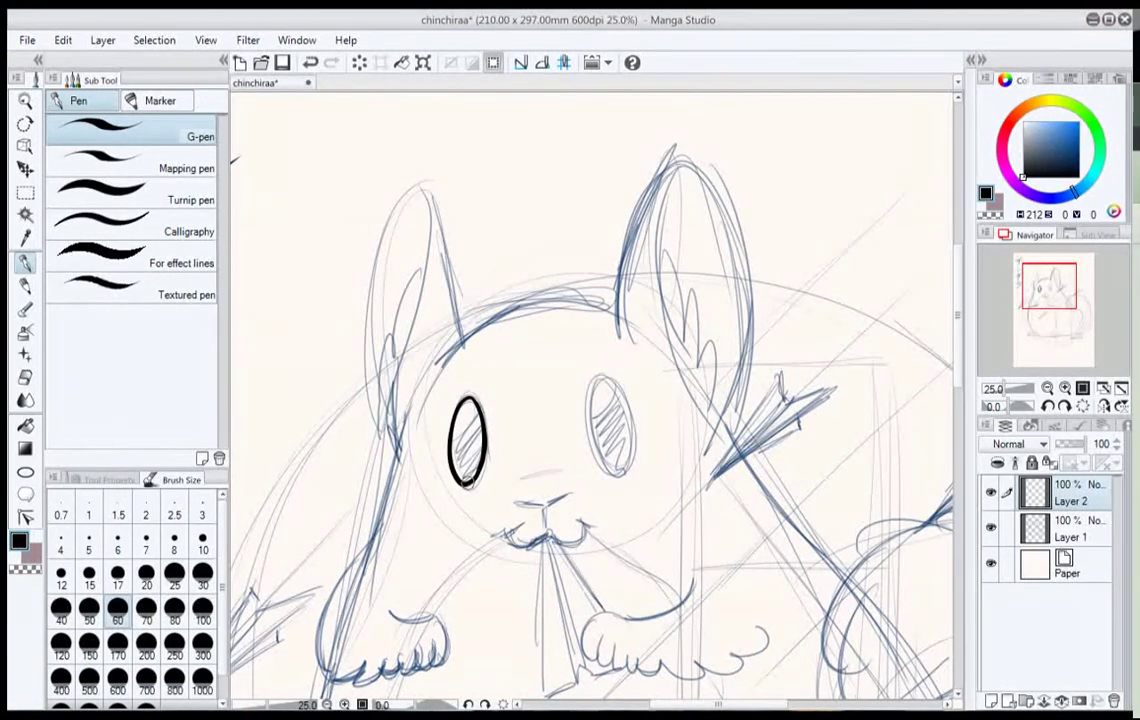
Ink the oval outline of the chinchilla's right eye and fill both eyes solid black.
left_click_drag(603, 378, 598, 470)
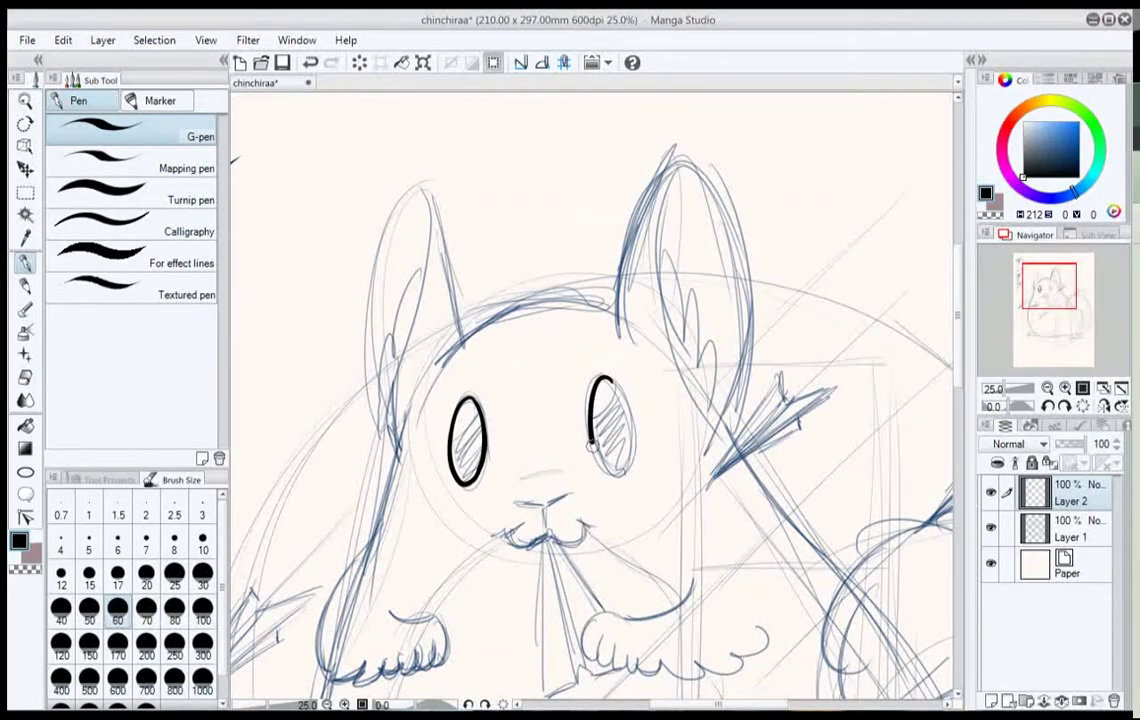
left_click_drag(603, 378, 608, 472)
left_click_drag(618, 392, 627, 458)
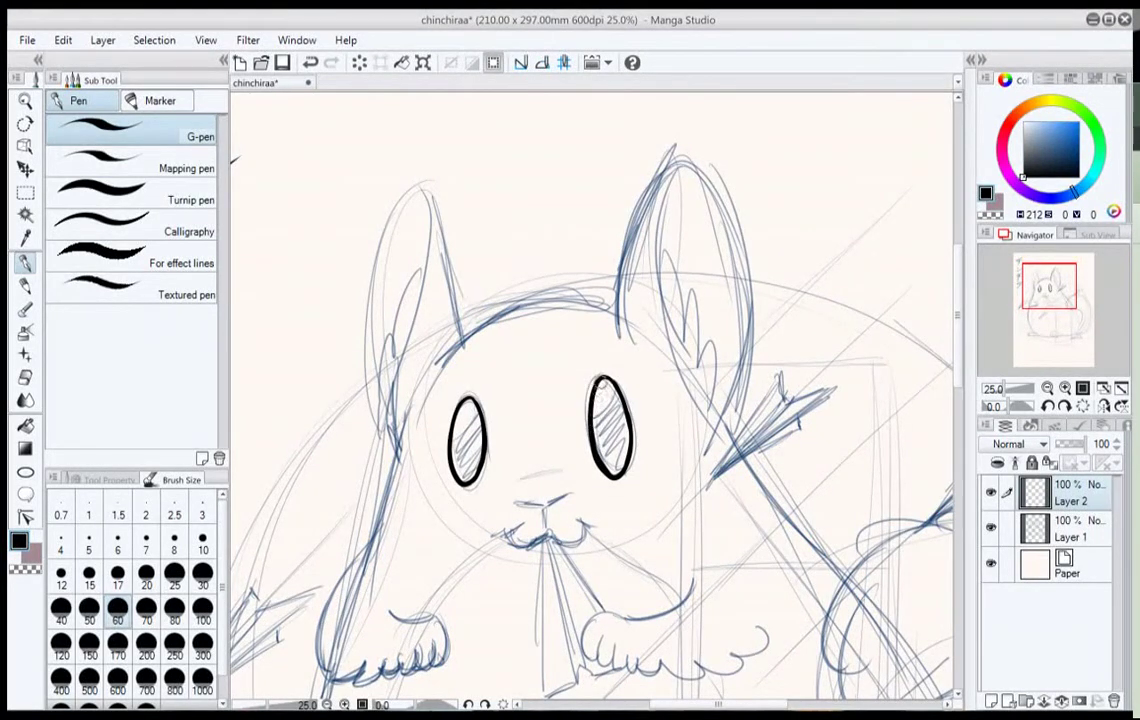
mouse_move(601, 383)
left_mouse_down()
mouse_move(600, 445)
mouse_move(606, 388)
mouse_move(605, 440)
mouse_move(609, 389)
mouse_move(622, 460)
mouse_move(615, 392)
mouse_move(625, 455)
mouse_move(617, 395)
mouse_move(613, 461)
mouse_move(615, 442)
left_mouse_up()
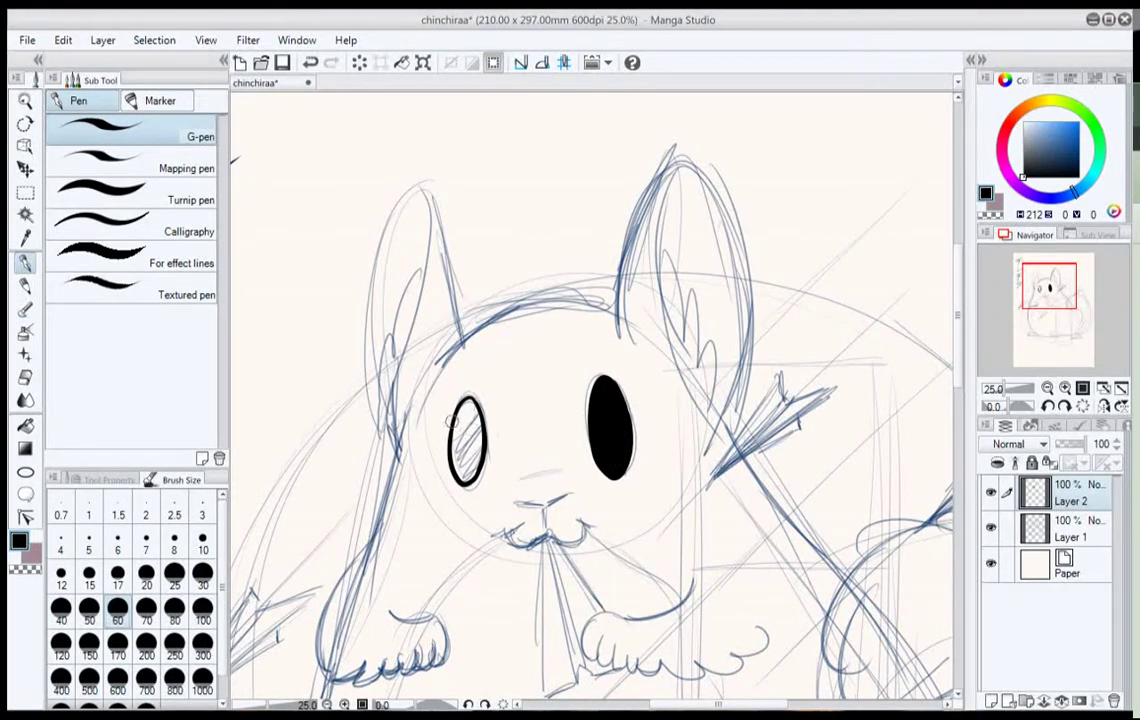
mouse_move(463, 404)
left_mouse_down()
mouse_move(466, 480)
mouse_move(470, 410)
mouse_move(465, 455)
mouse_move(476, 426)
mouse_move(462, 455)
mouse_move(470, 415)
mouse_move(465, 471)
left_mouse_up()
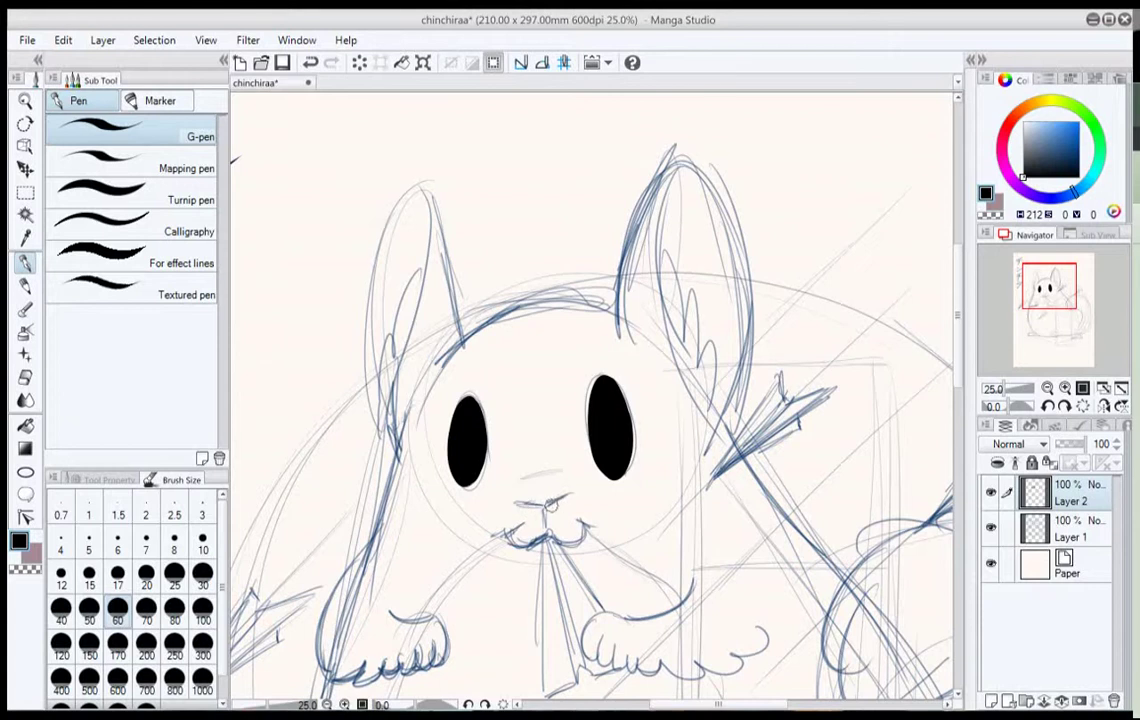
Ink the nose and mouth, plus the curved line across the top of the chinchilla's head between the ears.
mouse_move(549, 505)
left_mouse_down()
mouse_move(575, 492)
mouse_move(509, 502)
mouse_move(546, 532)
mouse_move(523, 549)
mouse_move(563, 545)
mouse_move(552, 541)
left_mouse_up()
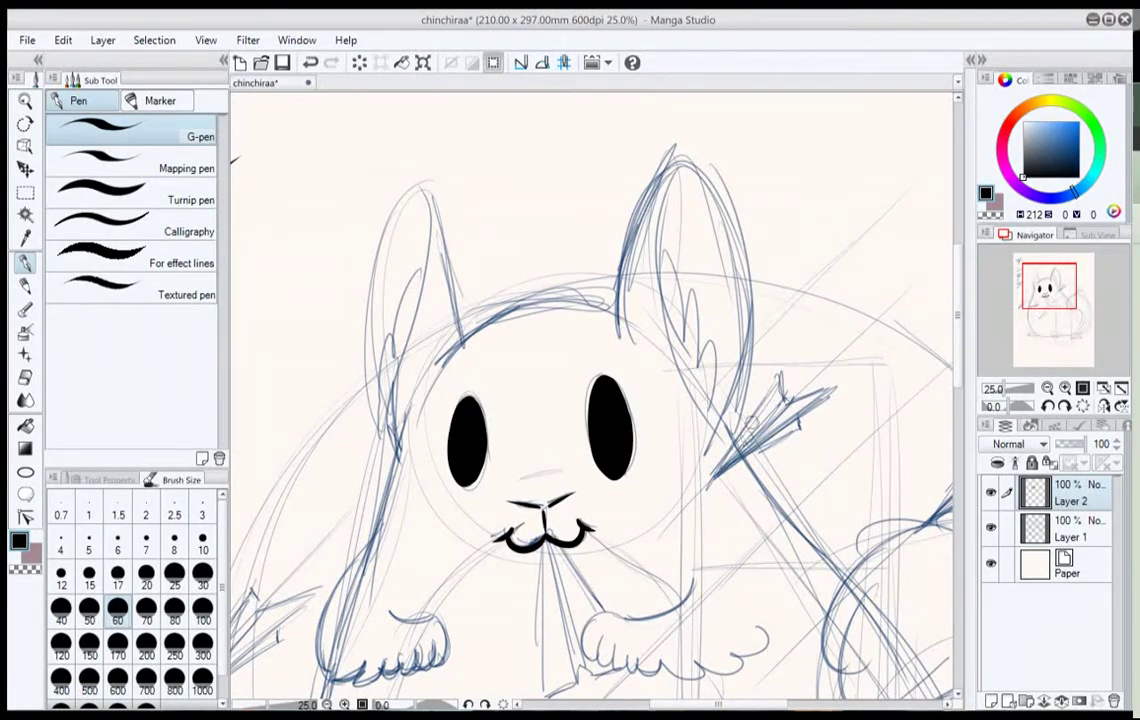
mouse_move(614, 312)
left_mouse_down()
mouse_move(559, 297)
mouse_move(404, 412)
left_mouse_up()
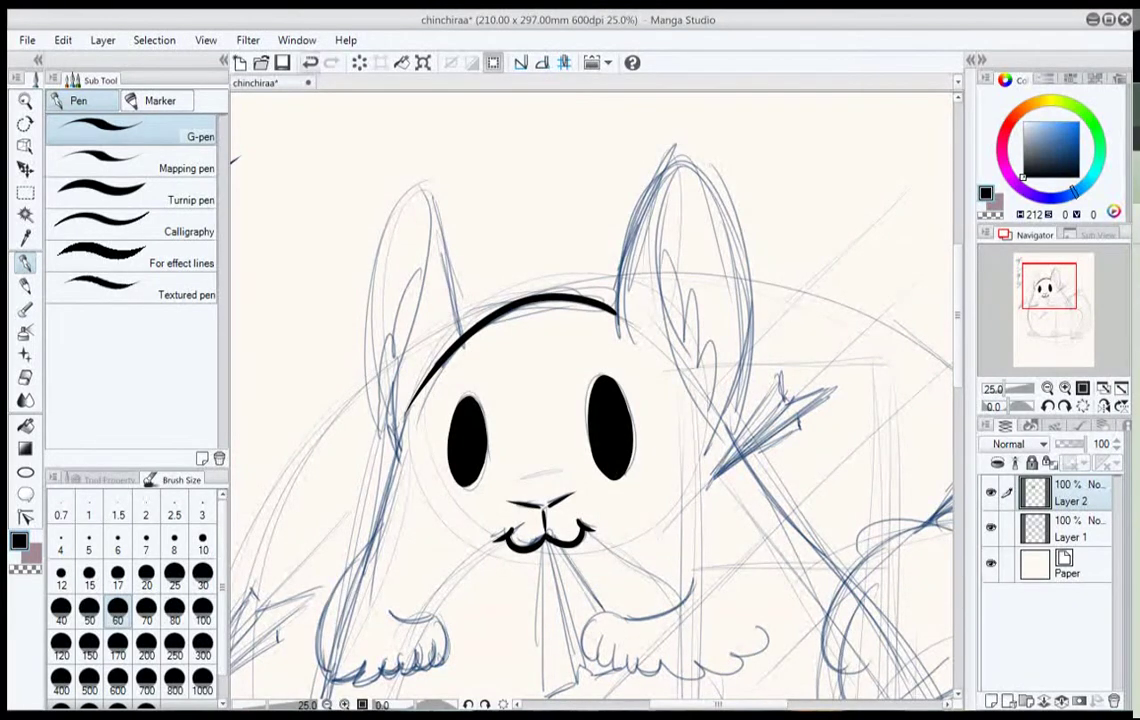
left_click(311, 63)
mouse_move(616, 312)
left_mouse_down()
mouse_move(463, 338)
mouse_move(428, 392)
left_mouse_up()
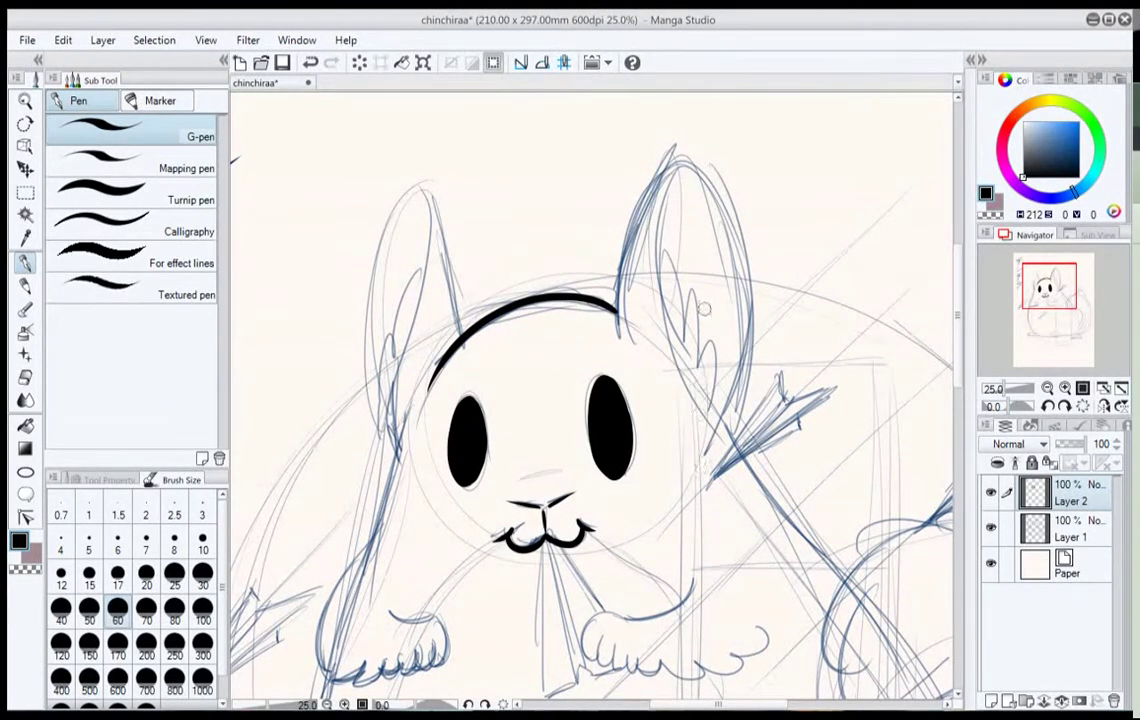
Ink the right ear with its inner side edge, the inner fold line and the rounded outer edge.
left_click_drag(680, 157, 643, 365)
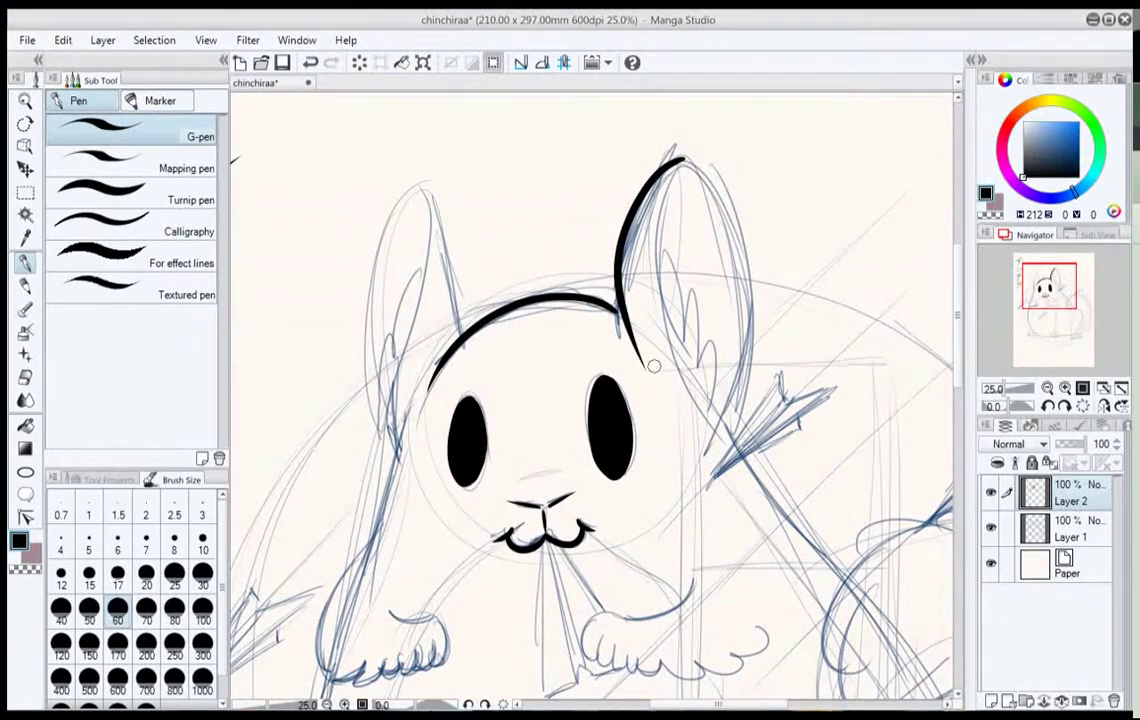
key("ctrl+z")
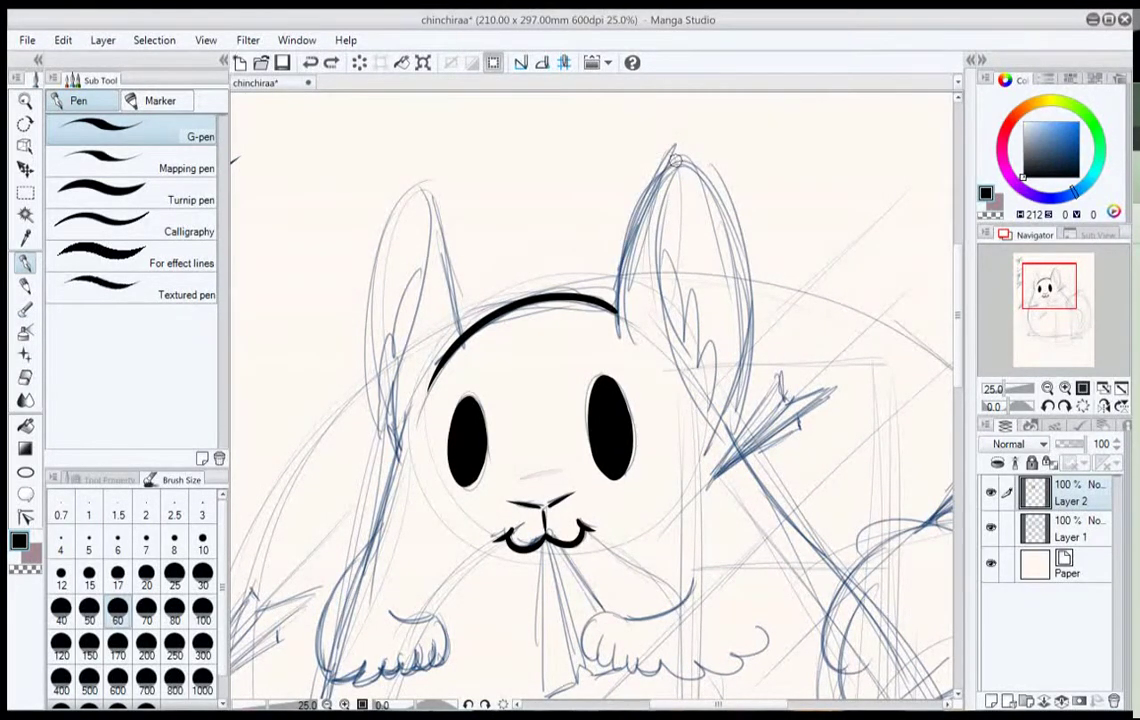
mouse_move(675, 160)
left_mouse_down()
mouse_move(647, 193)
mouse_move(618, 342)
left_mouse_up()
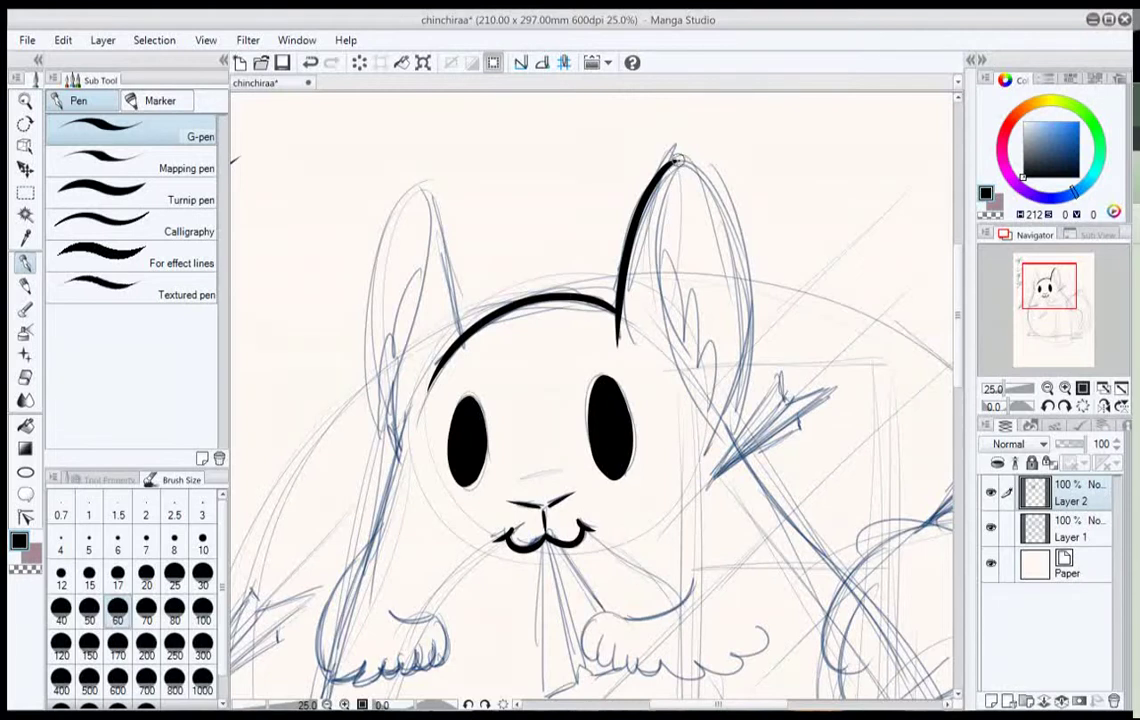
mouse_move(677, 160)
left_mouse_down()
mouse_move(657, 190)
mouse_move(697, 462)
left_mouse_up()
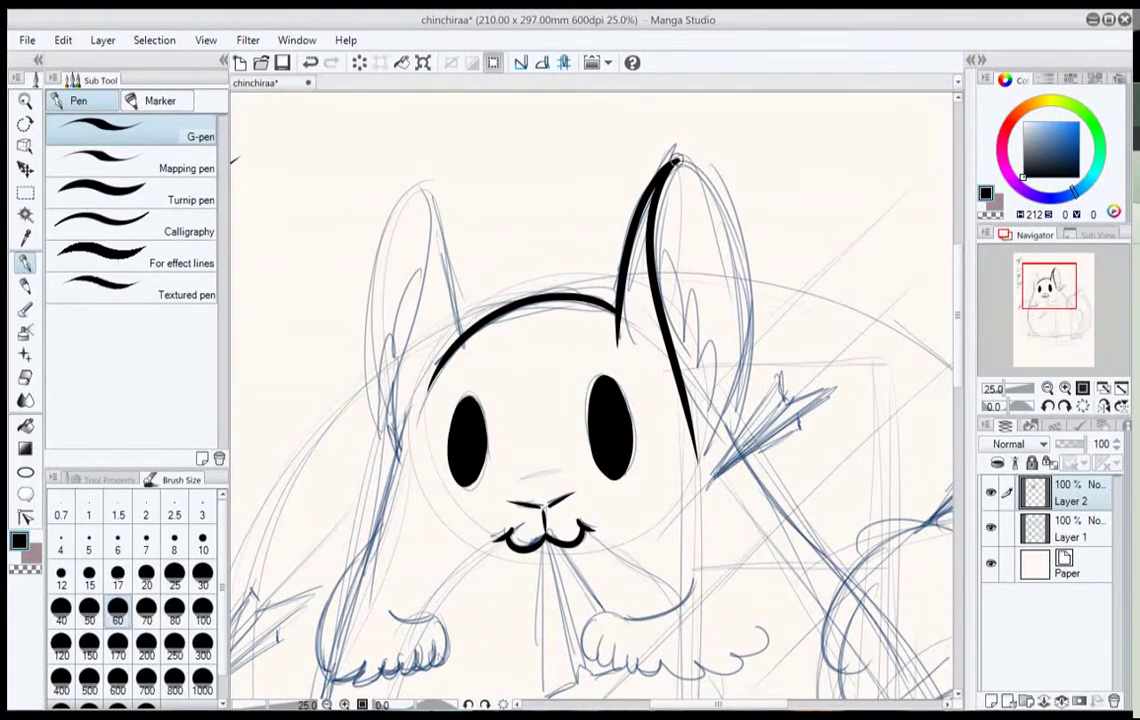
left_click_drag(675, 160, 717, 440)
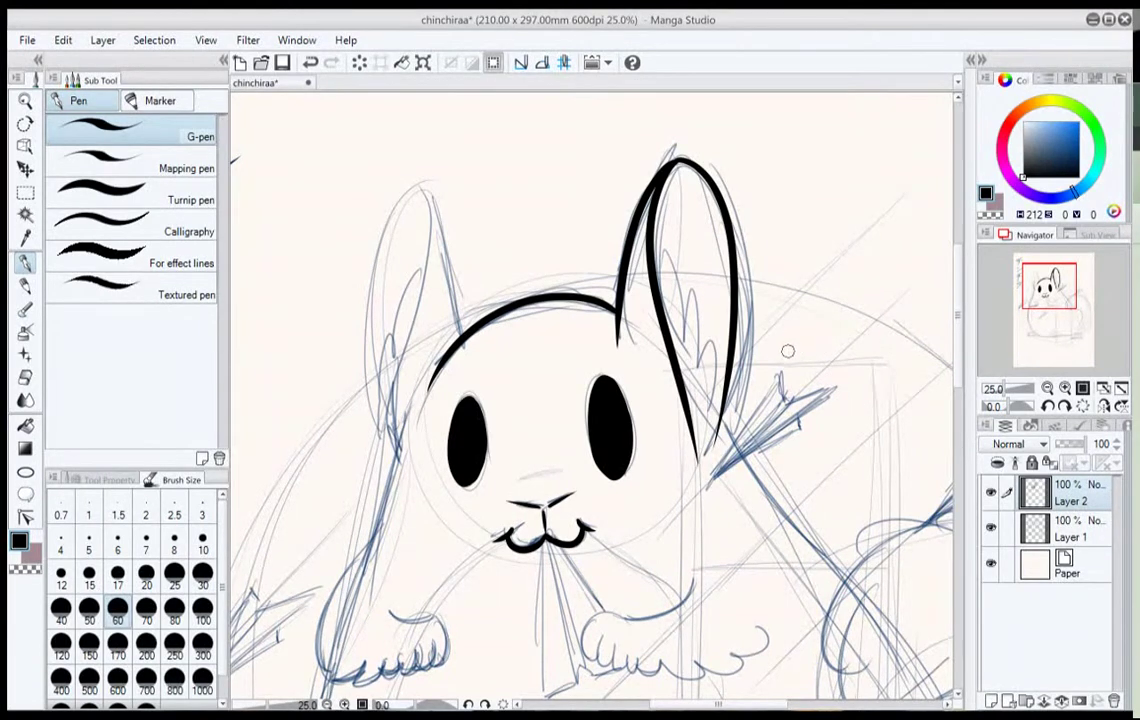
Ink the left ear with its inner side edge, the inner fold line and the rounded outer edge.
left_click_drag(420, 187, 458, 334)
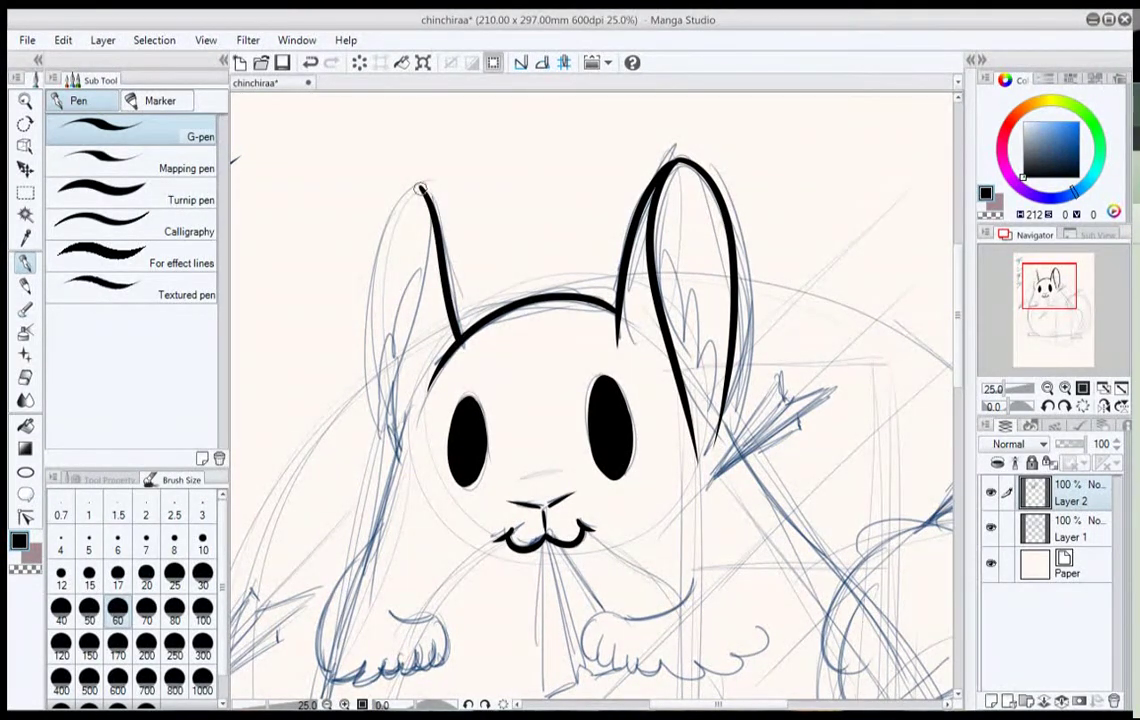
left_click_drag(420, 187, 391, 480)
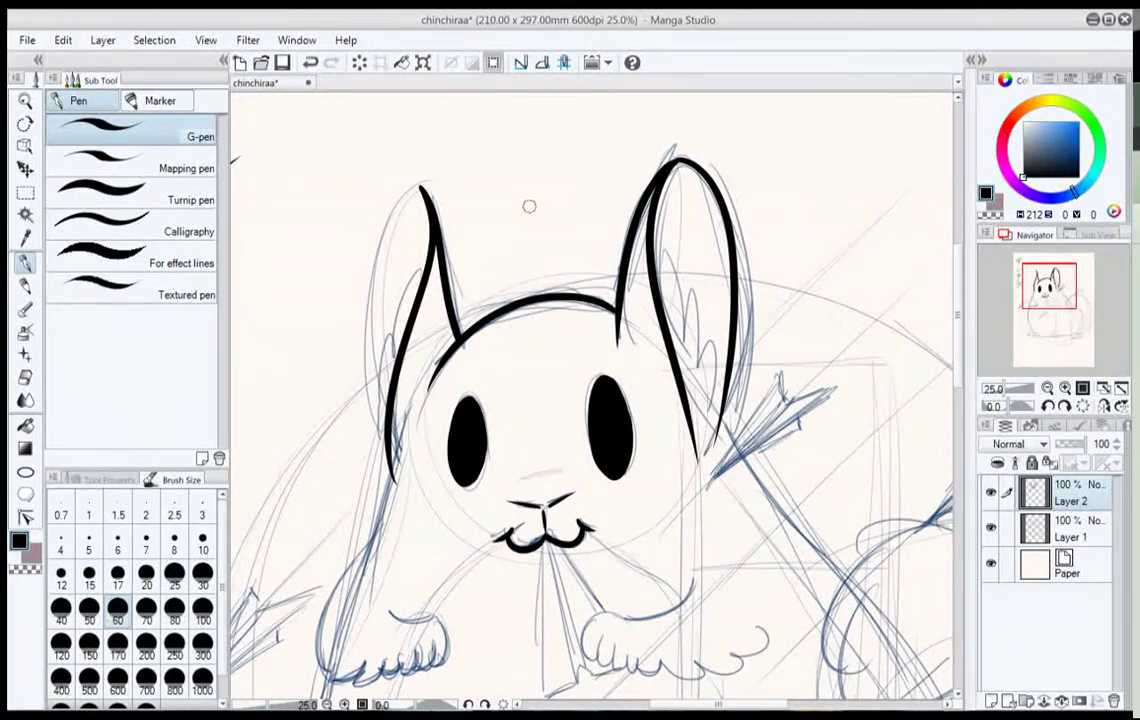
mouse_move(429, 190)
left_mouse_down()
mouse_move(408, 188)
mouse_move(370, 395)
mouse_move(386, 443)
left_mouse_up()
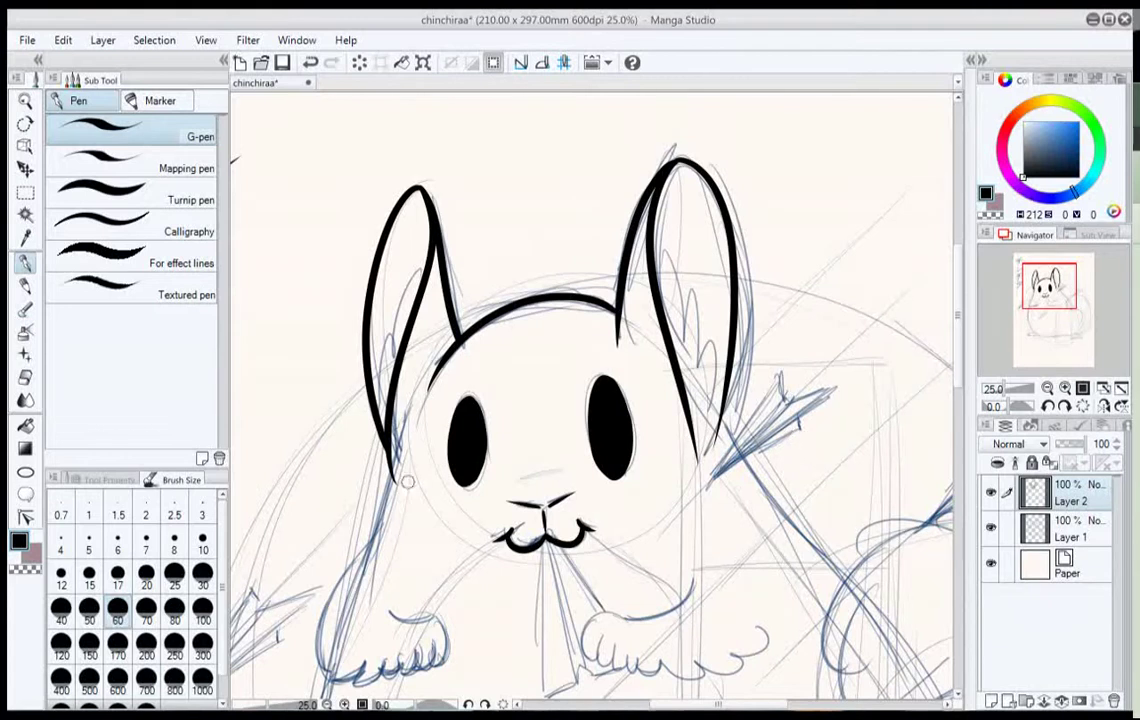
Ink the two body lines running down from the base of each ear along the sketched shoulders.
left_click_drag(405, 435, 358, 595)
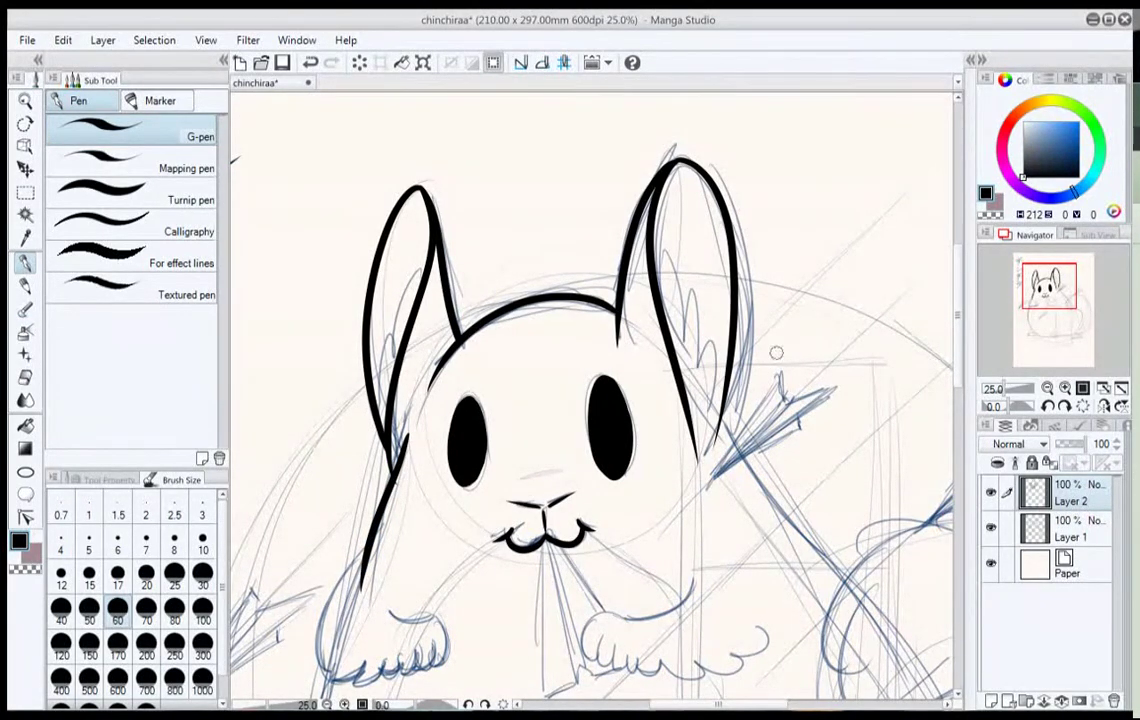
left_click(310, 62)
left_click_drag(408, 430, 368, 597)
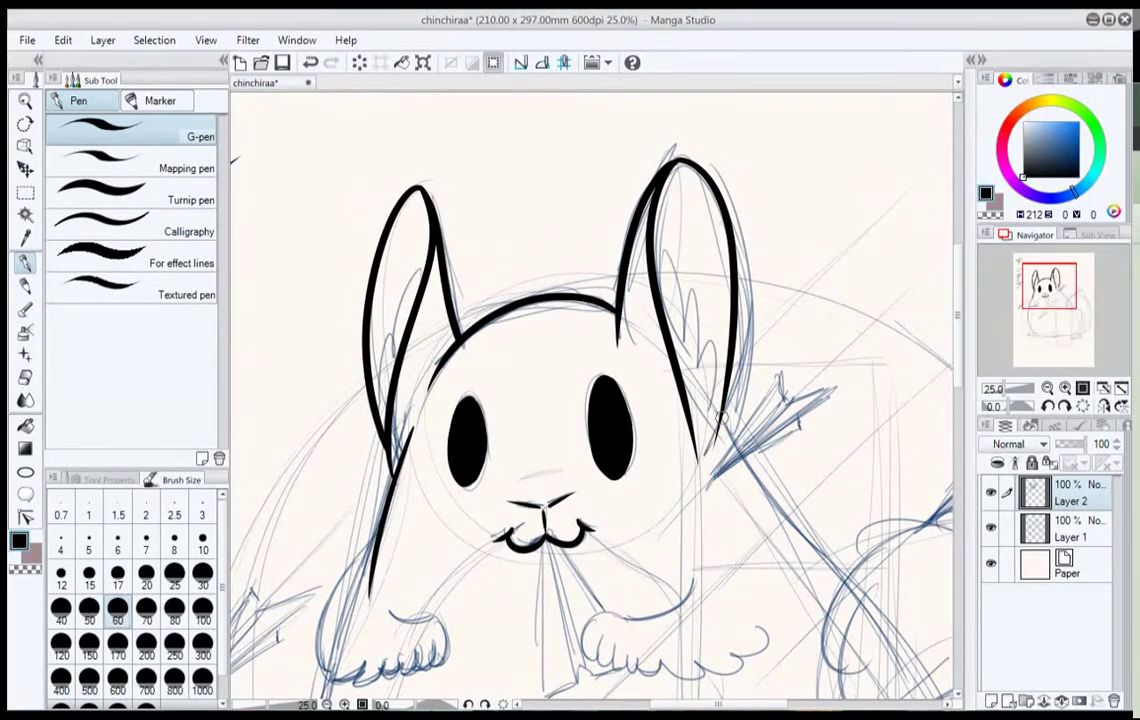
mouse_move(645, 366)
left_mouse_down()
mouse_move(648, 392)
mouse_move(838, 588)
left_mouse_up()
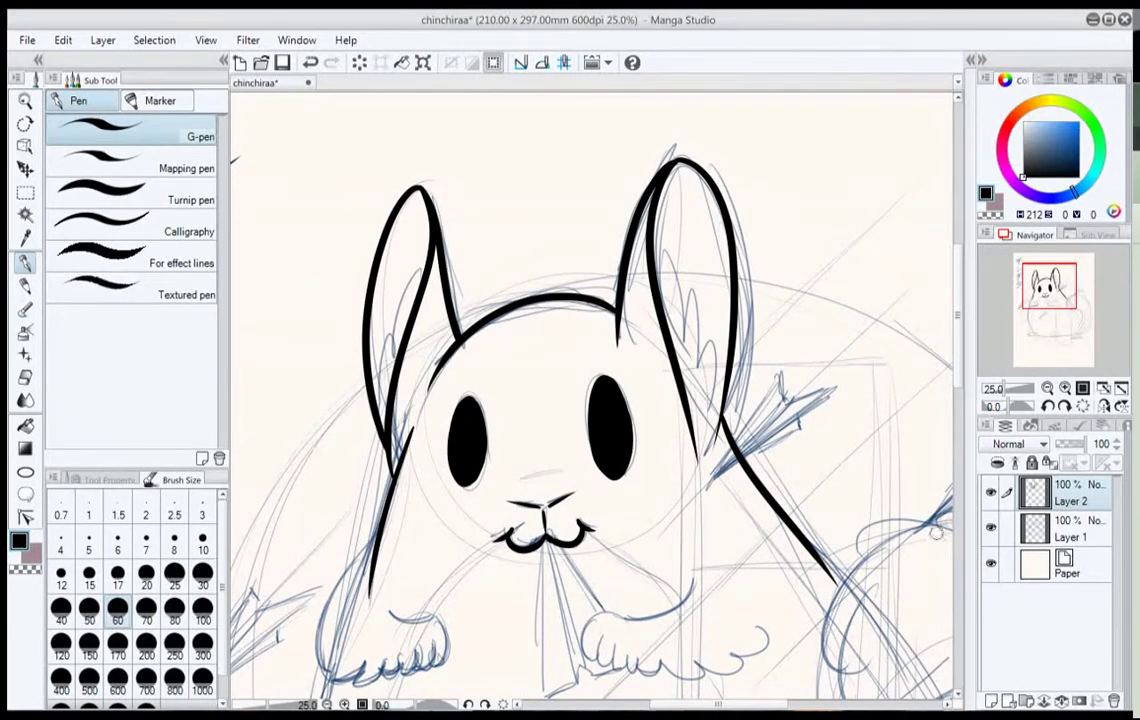
Ink the layered fur tufts along the fold line inside both ears.
mouse_move(654, 273)
left_mouse_down()
mouse_move(691, 380)
mouse_move(696, 354)
mouse_move(693, 345)
mouse_move(700, 455)
left_mouse_up()
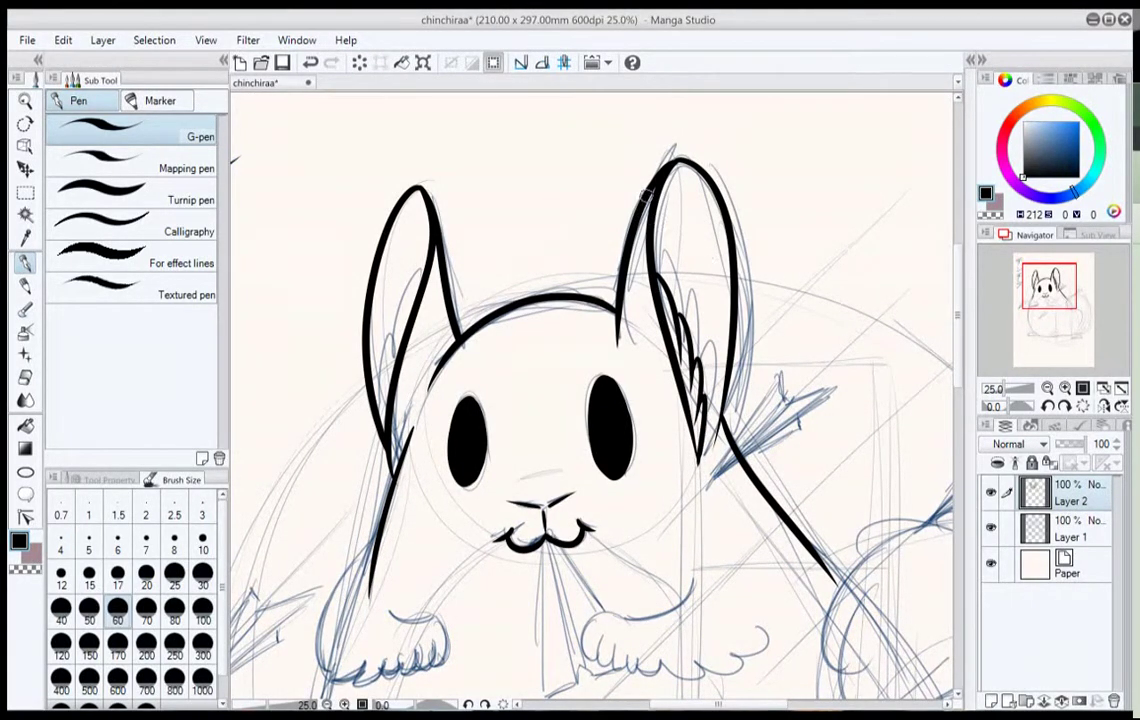
mouse_move(417, 292)
left_mouse_down()
mouse_move(396, 342)
mouse_move(387, 425)
left_mouse_up()
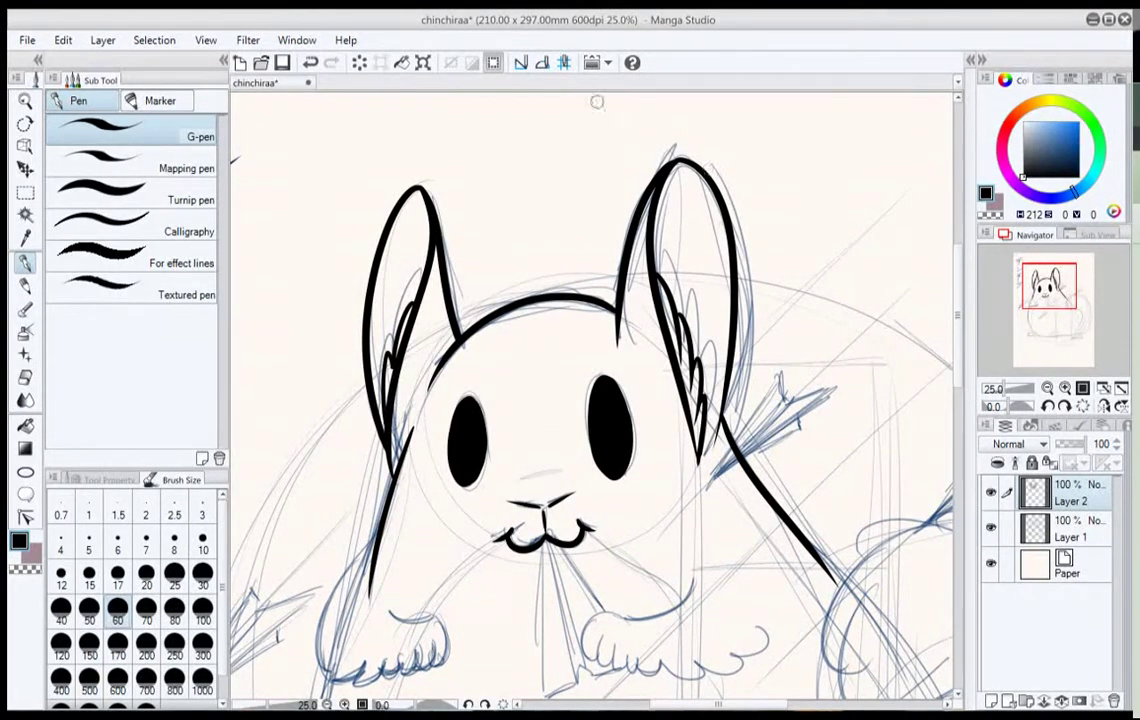
left_click(310, 62)
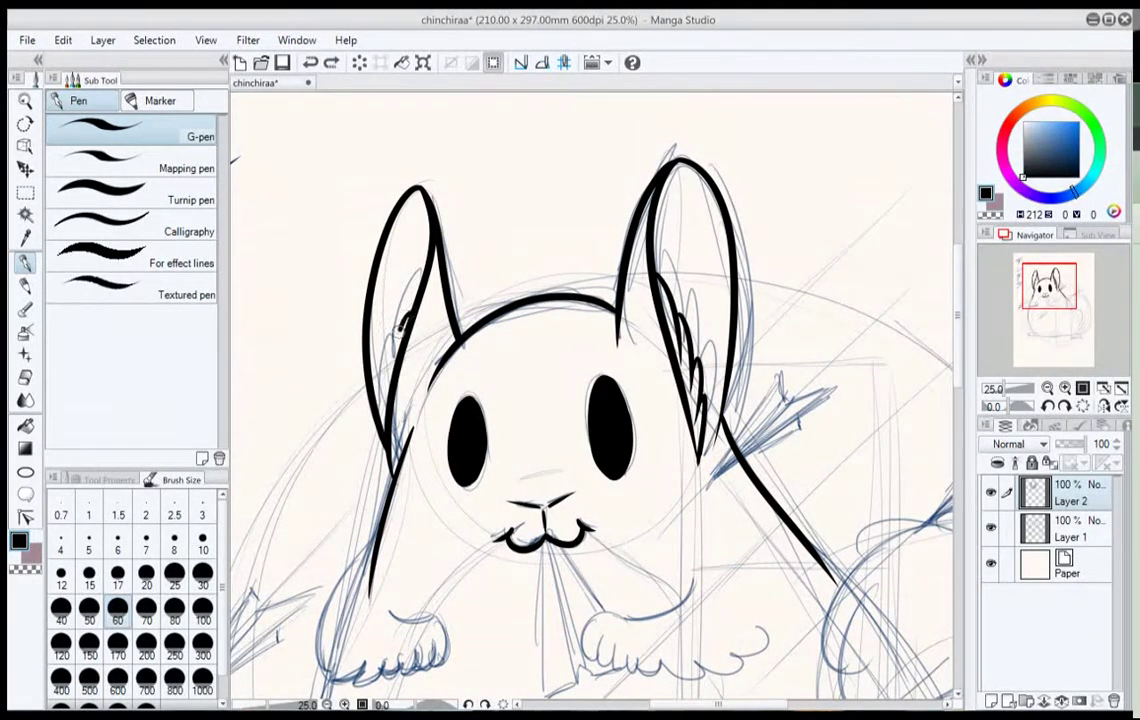
mouse_move(394, 349)
left_mouse_down()
mouse_move(388, 414)
mouse_move(384, 392)
mouse_move(401, 490)
left_mouse_up()
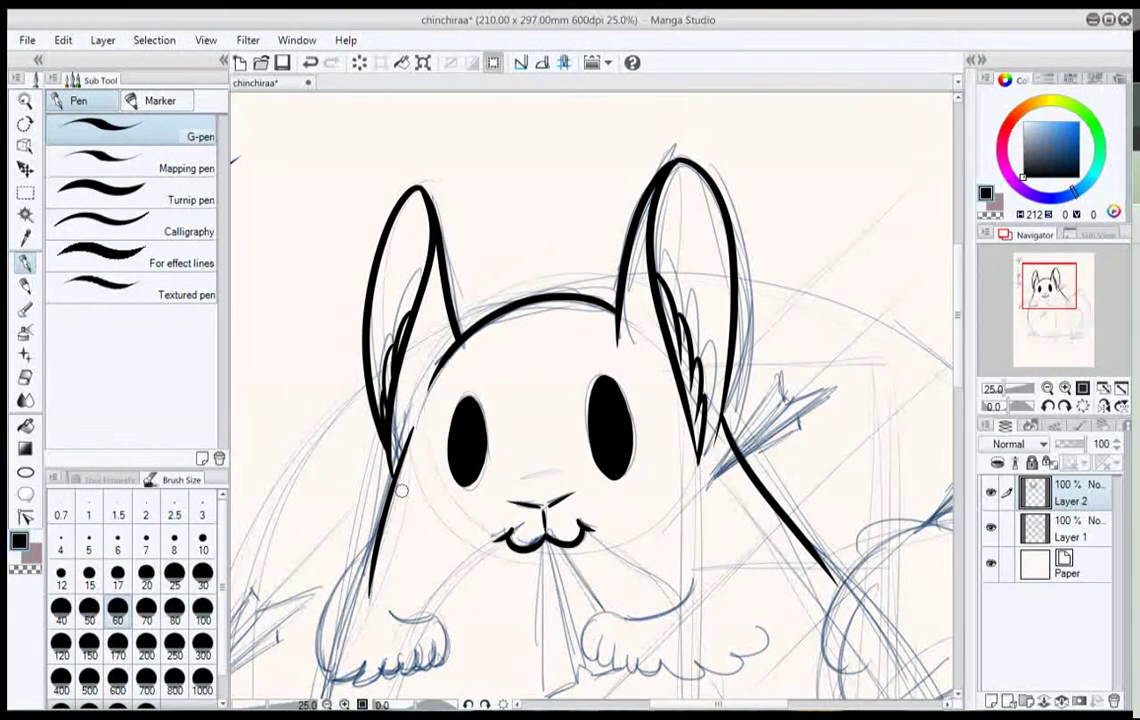
Ink a few thin upright hairs above each eye, crossing the top line of the head.
mouse_move(590, 361)
left_mouse_down()
mouse_move(575, 253)
mouse_move(599, 300)
mouse_move(602, 254)
left_mouse_up()
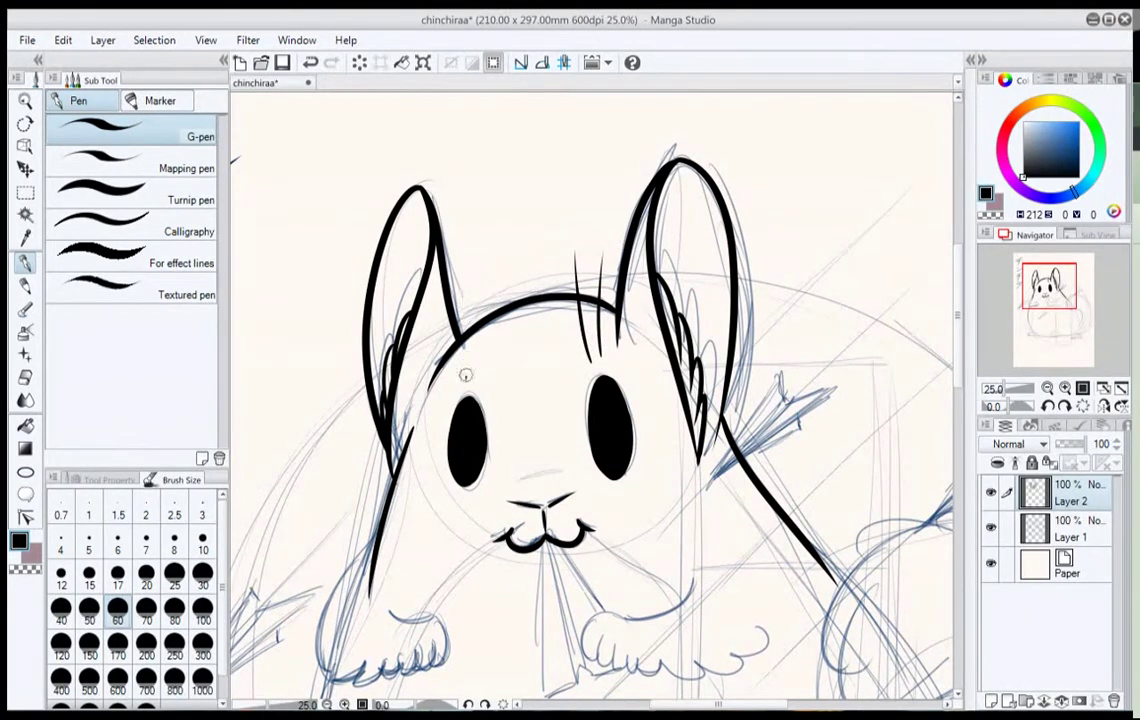
mouse_move(466, 374)
left_mouse_down()
mouse_move(466, 273)
mouse_move(474, 315)
left_mouse_up()
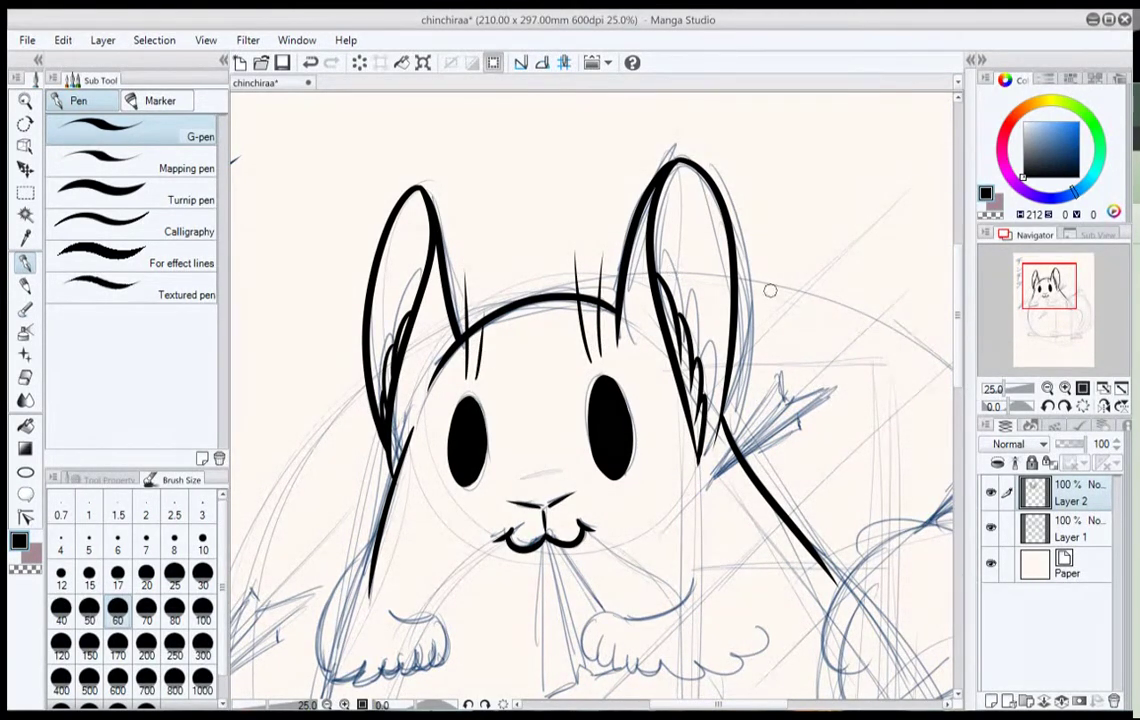
key("ctrl+z")
left_click_drag(453, 372, 443, 256)
Ink both front paws with their fingers, the left arm's outer edge and the fur fringe under both arms.
mouse_move(580, 461)
left_mouse_down()
mouse_move(626, 354)
mouse_move(637, 290)
left_mouse_up()
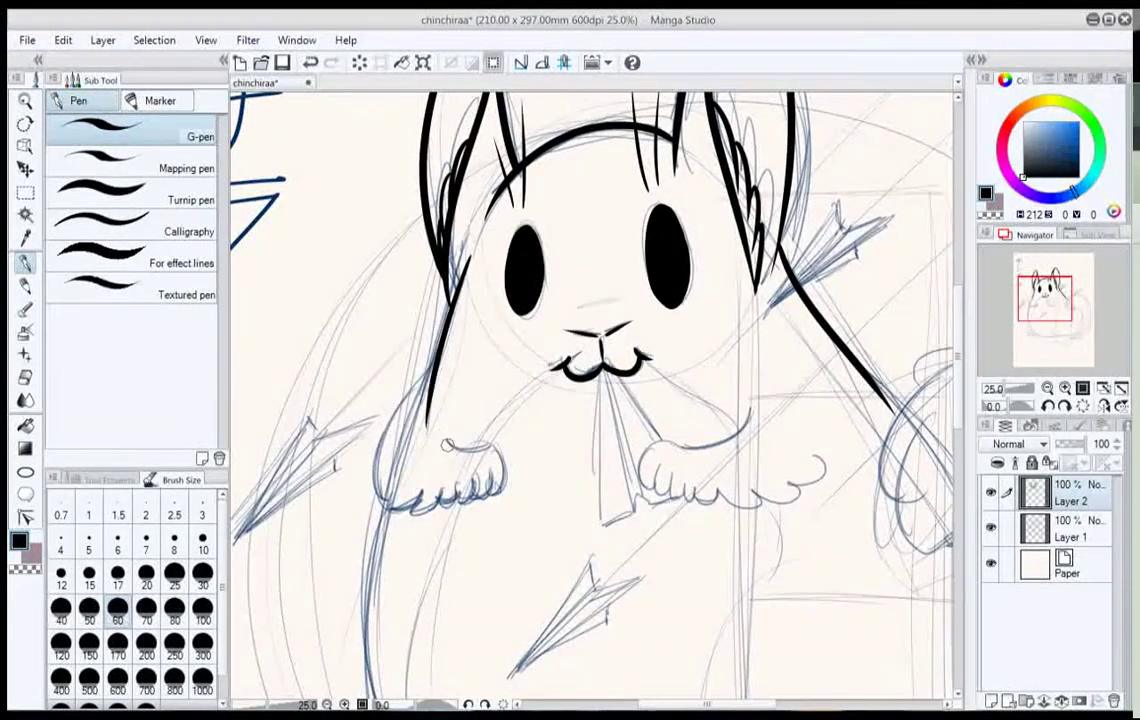
mouse_move(432, 447)
left_mouse_down()
mouse_move(492, 440)
mouse_move(503, 479)
mouse_move(482, 491)
mouse_move(480, 466)
mouse_move(474, 496)
left_mouse_up()
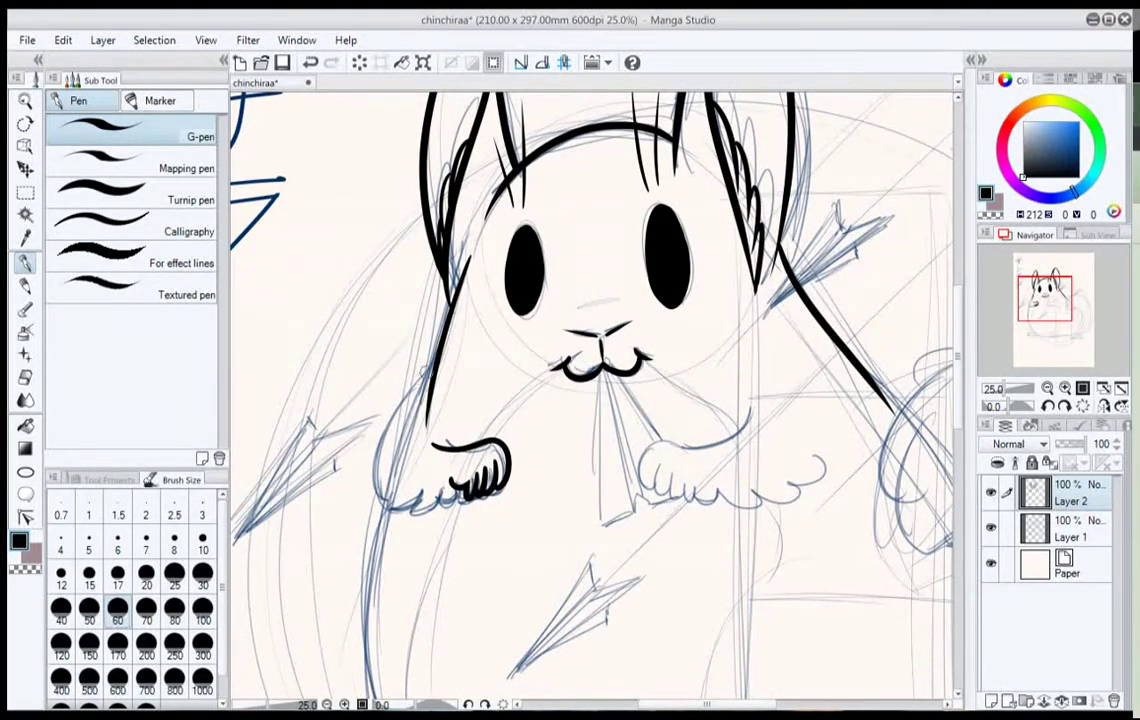
mouse_move(432, 365)
left_mouse_down()
mouse_move(406, 399)
mouse_move(398, 500)
left_mouse_up()
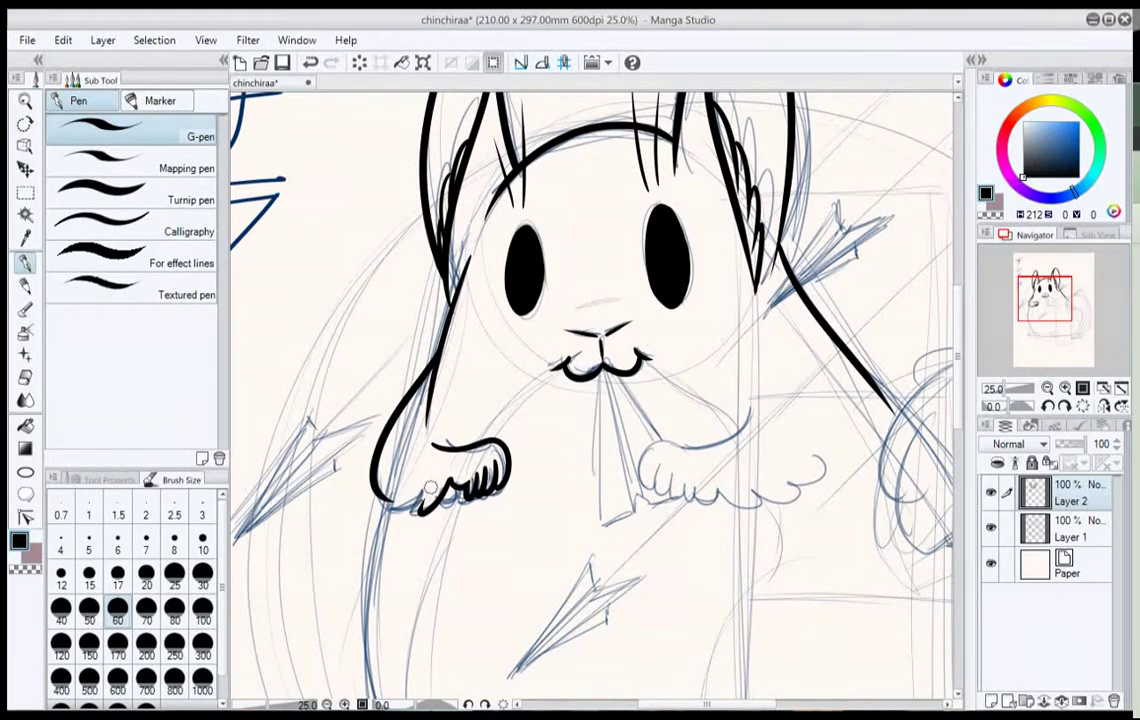
mouse_move(427, 491)
left_mouse_down()
mouse_move(400, 515)
mouse_move(380, 506)
left_mouse_up()
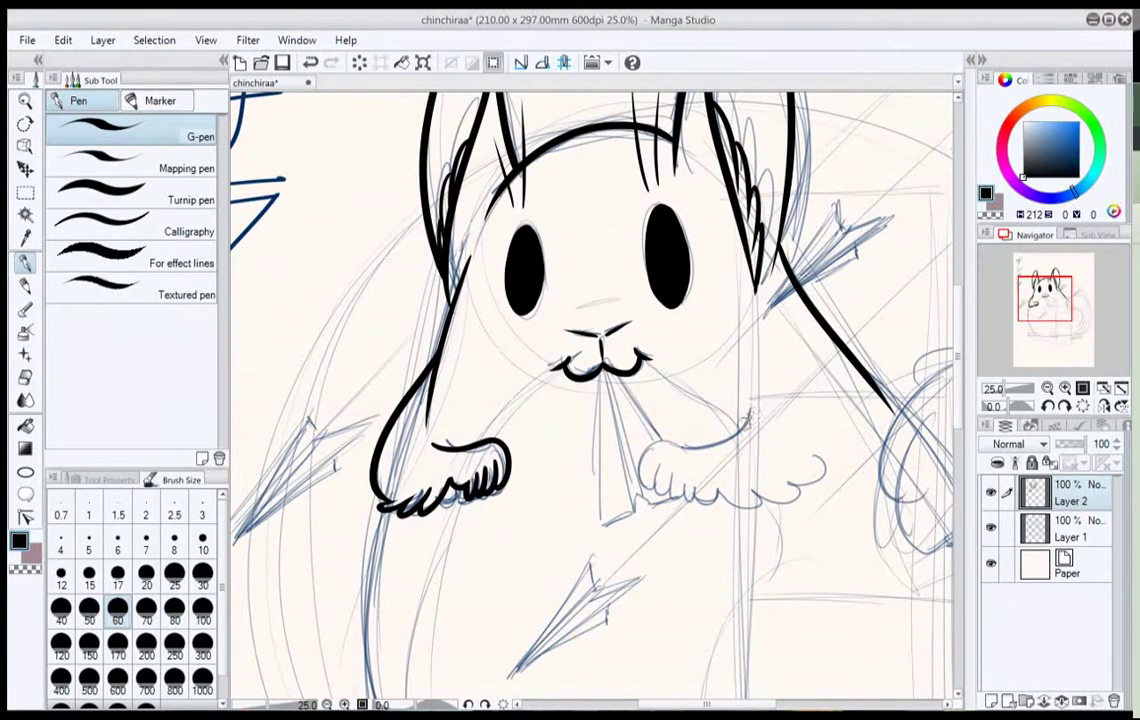
mouse_move(753, 410)
left_mouse_down()
mouse_move(667, 435)
mouse_move(647, 480)
mouse_move(661, 490)
mouse_move(691, 475)
mouse_move(673, 485)
mouse_move(710, 480)
mouse_move(698, 482)
mouse_move(727, 507)
mouse_move(767, 506)
mouse_move(829, 451)
left_mouse_up()
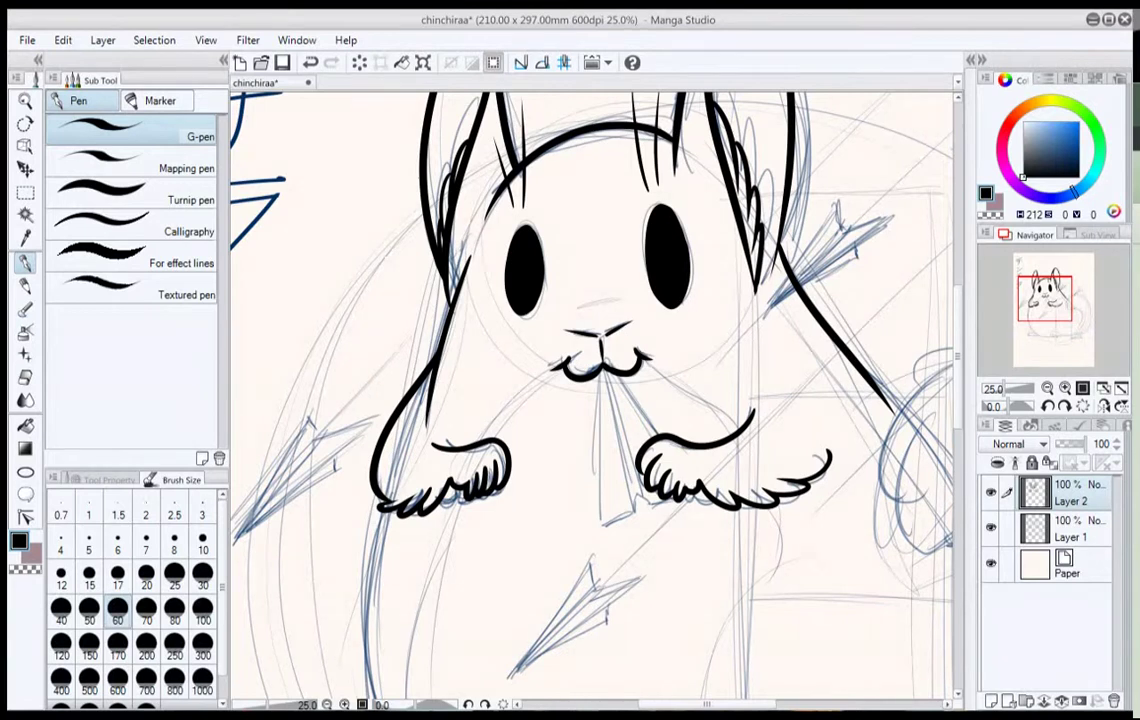
Lower the opacity of the sketch on Layer 1 to 41% and make Layer 2 active again.
left_click(1078, 530)
left_click(1068, 444)
left_click(1078, 494)
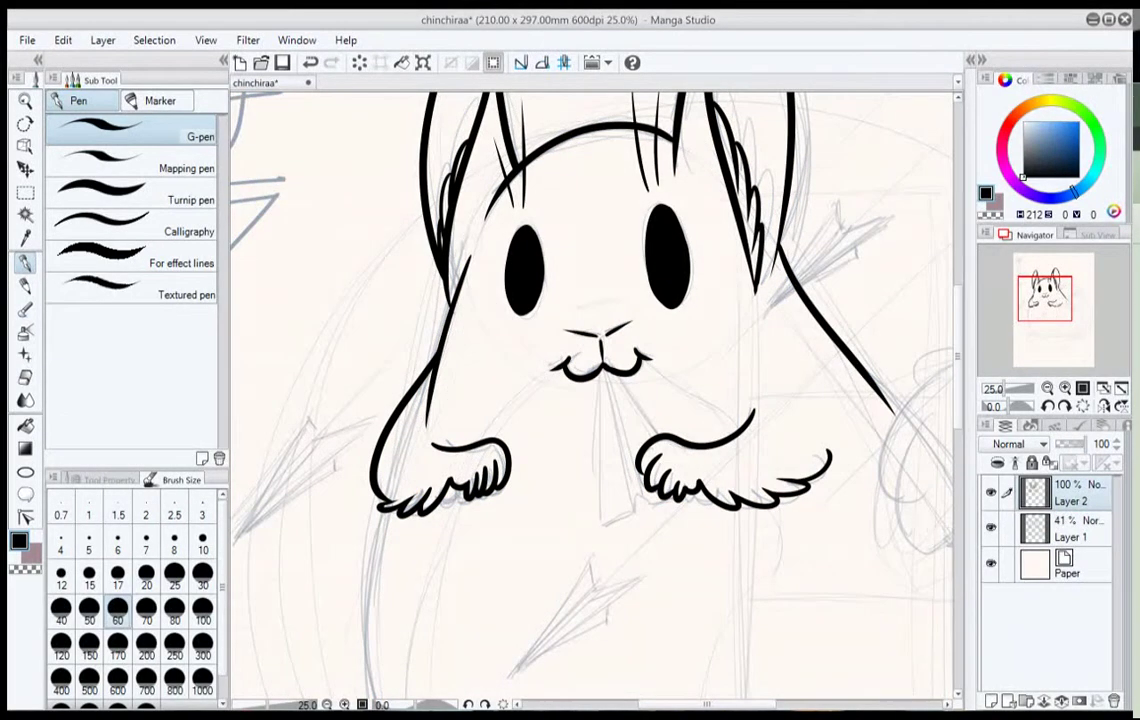
Ink the belly's left side from under the arm and continue the curve along the bottom to the right foot.
mouse_move(860, 527)
left_mouse_down()
mouse_move(840, 327)
mouse_move(814, 229)
left_mouse_up()
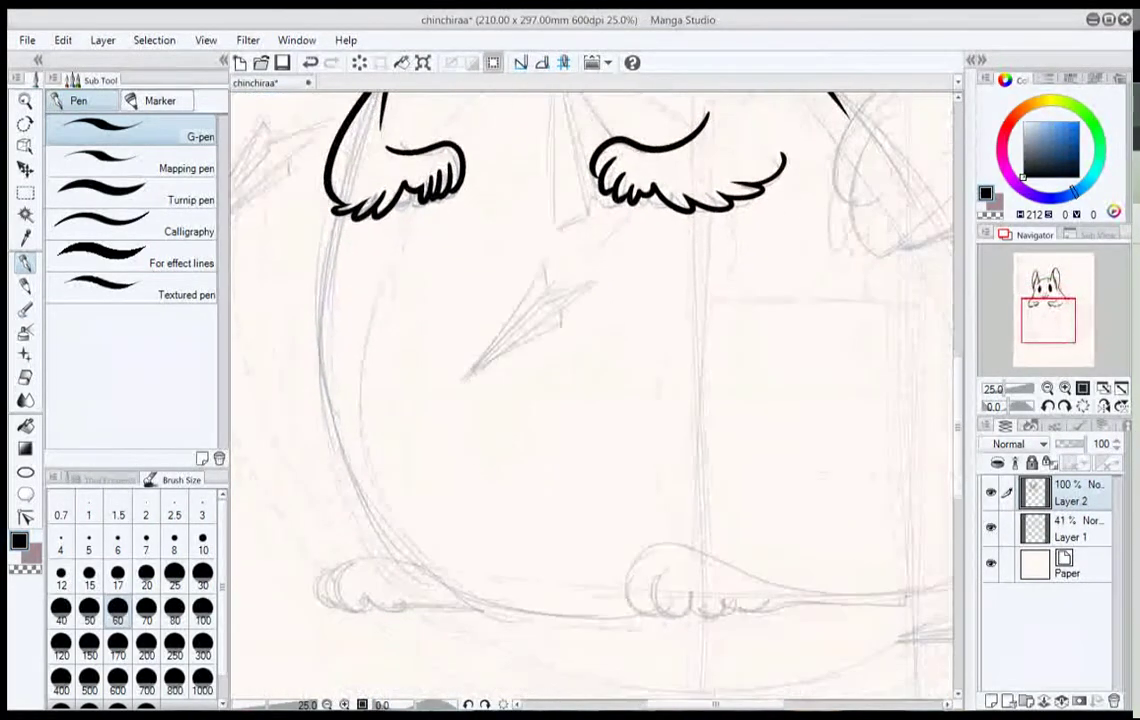
mouse_move(339, 216)
left_mouse_down()
mouse_move(333, 250)
mouse_move(495, 607)
left_mouse_up()
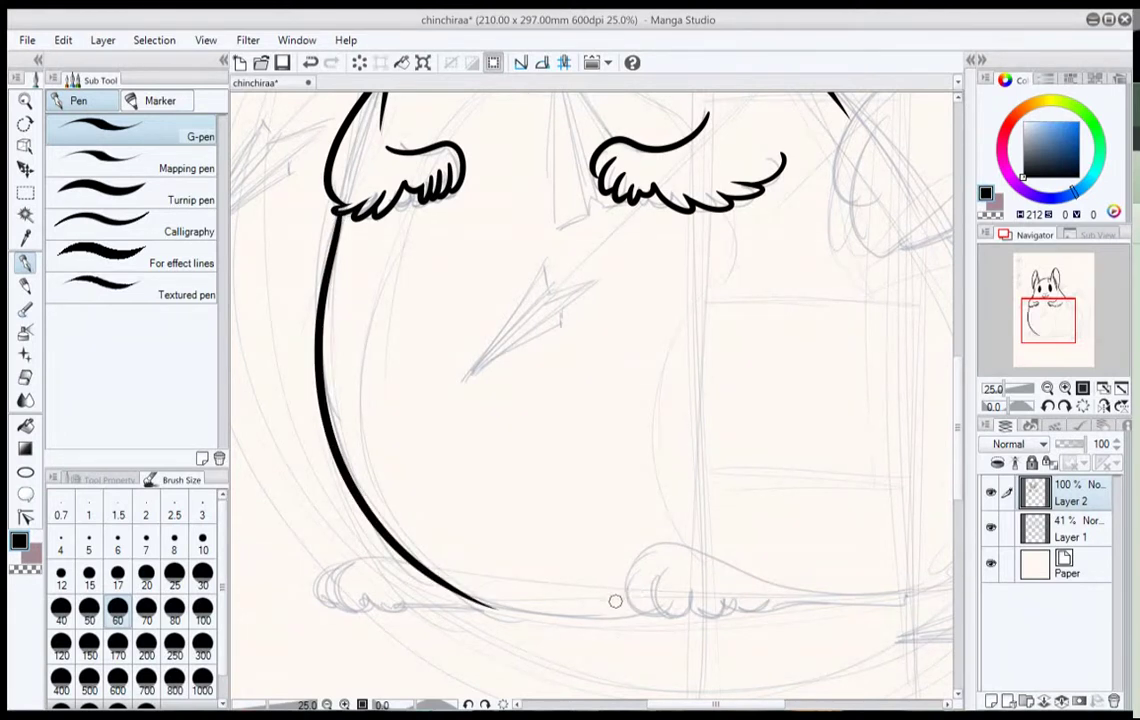
mouse_move(452, 588)
left_mouse_down()
mouse_move(478, 602)
mouse_move(665, 610)
left_mouse_up()
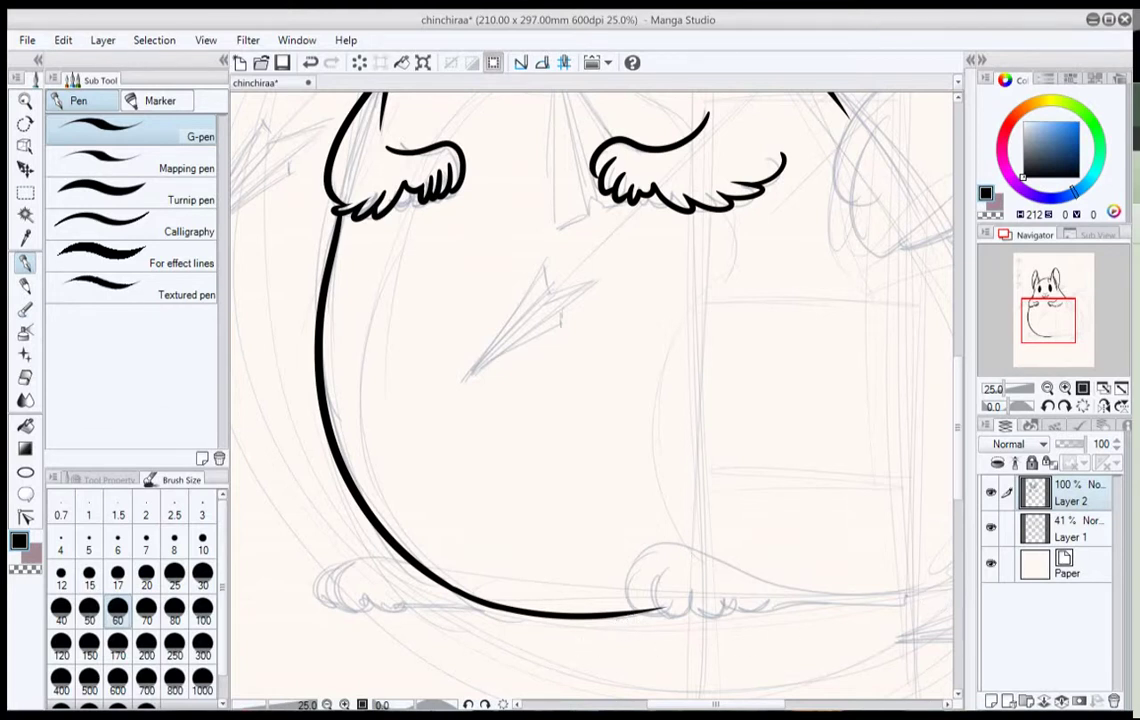
Ink the body's right side in a horizontally flipped view, leaving a gap for the tail, and restore the view.
left_click_drag(1049, 320, 1067, 314)
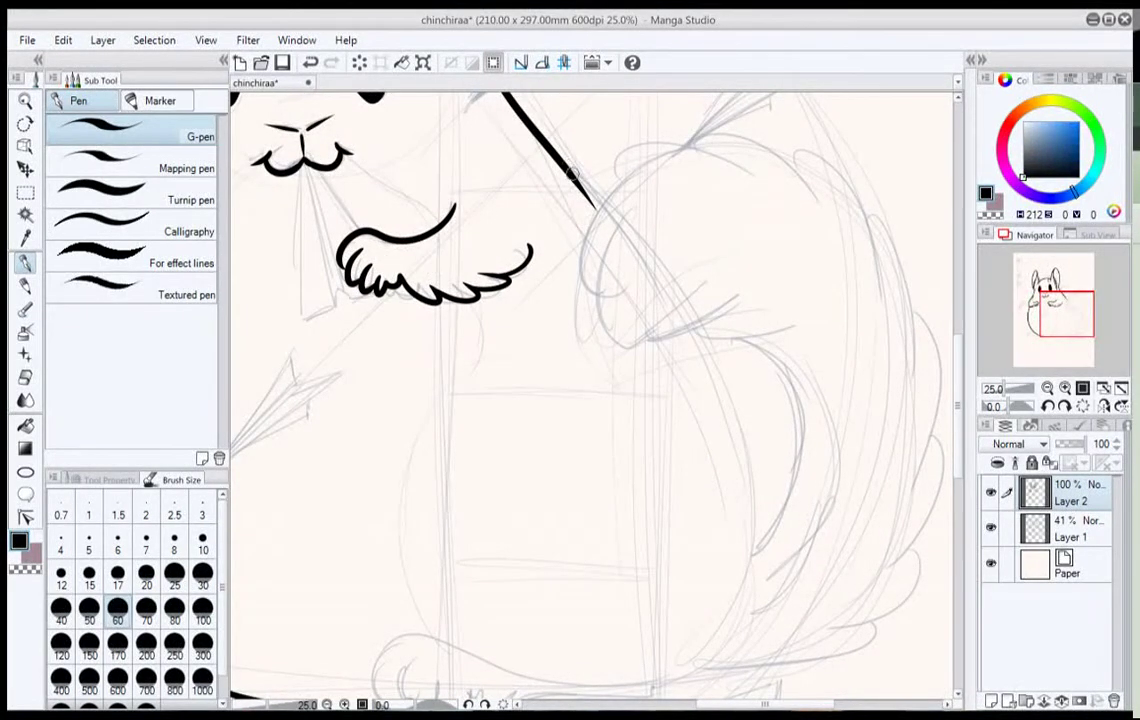
mouse_move(557, 155)
left_mouse_down()
mouse_move(656, 276)
mouse_move(733, 630)
left_mouse_up()
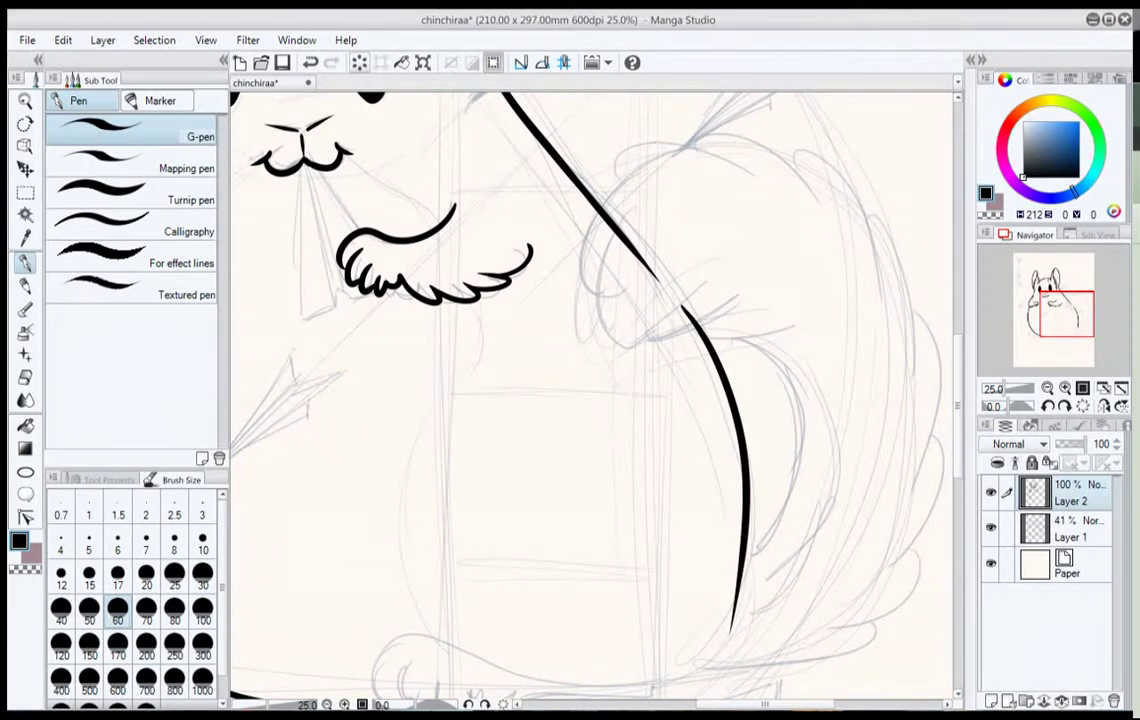
key("ctrl+z")
left_click(1103, 405)
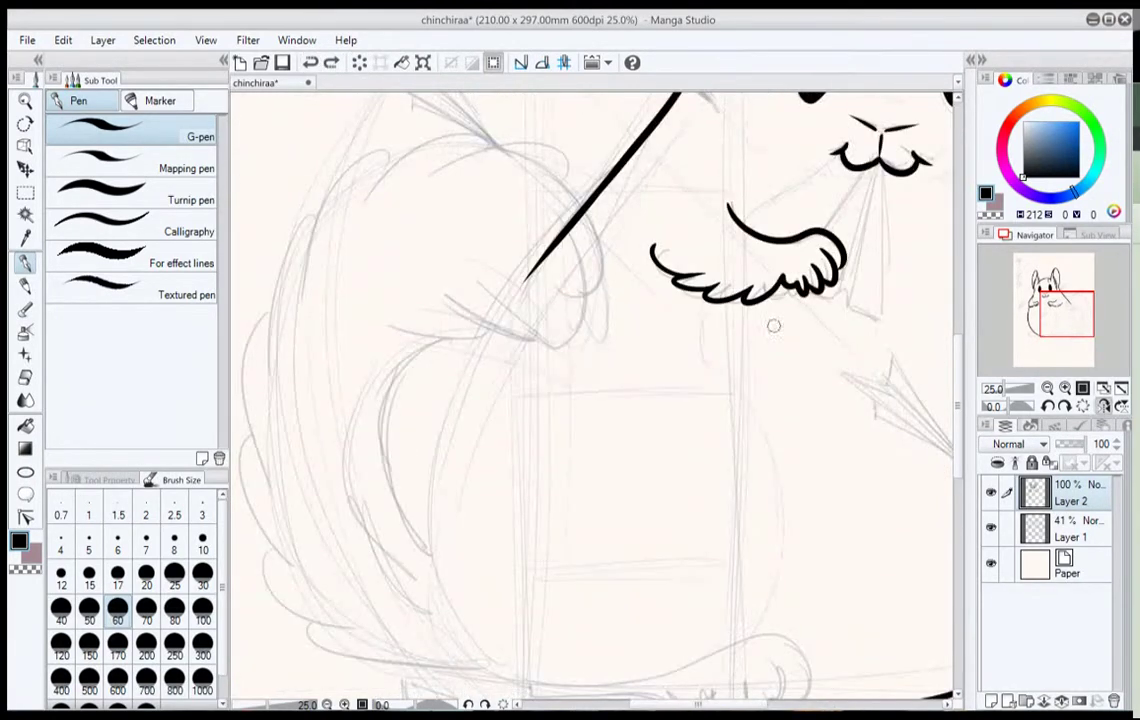
mouse_move(510, 292)
left_mouse_down()
mouse_move(445, 412)
mouse_move(575, 692)
left_mouse_up()
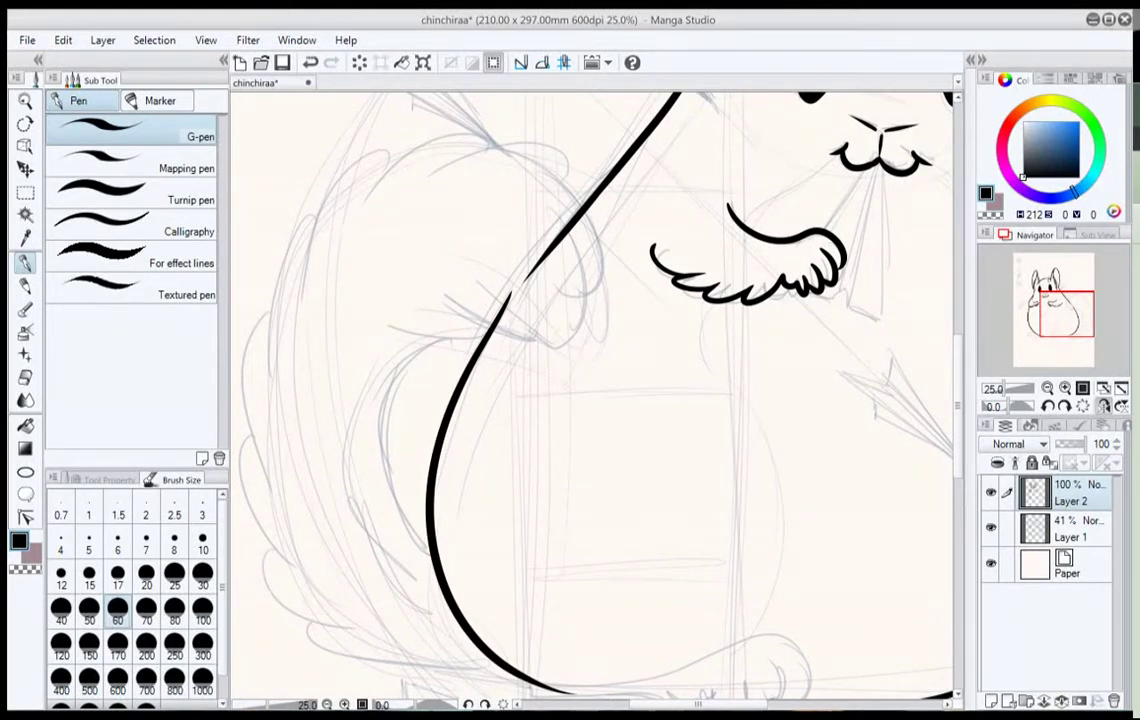
left_click(510, 297)
mouse_move(562, 232)
left_mouse_down()
mouse_move(523, 272)
mouse_move(593, 243)
mouse_move(456, 303)
mouse_move(388, 195)
left_mouse_up()
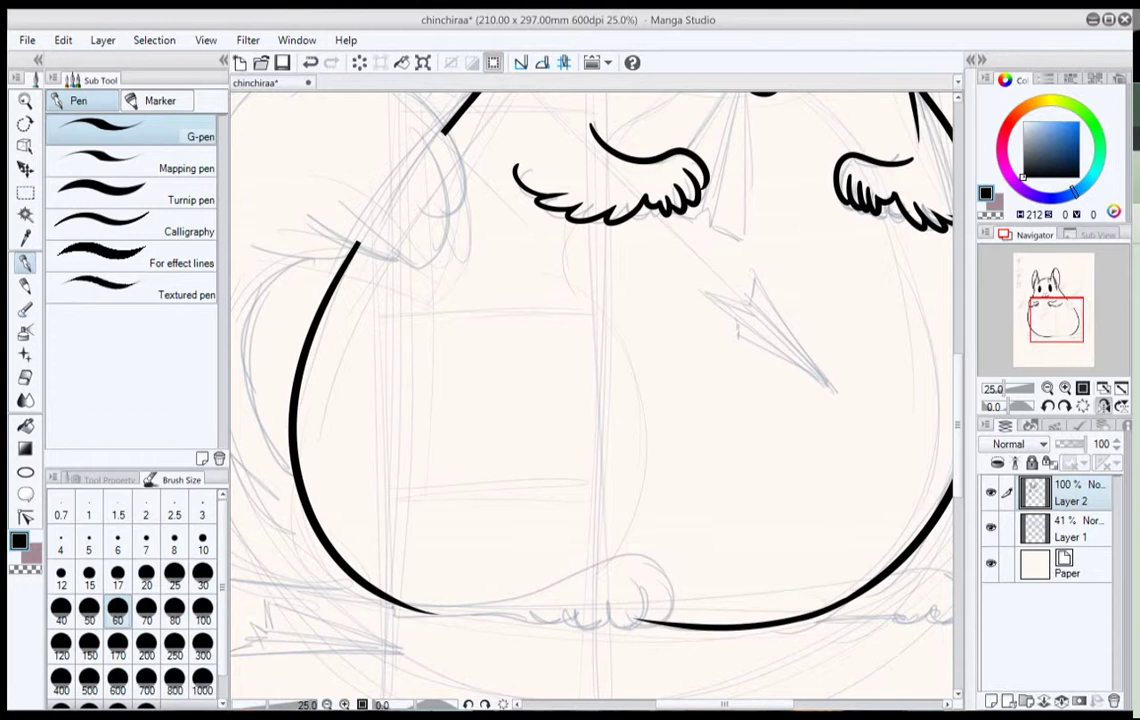
left_click(1103, 406)
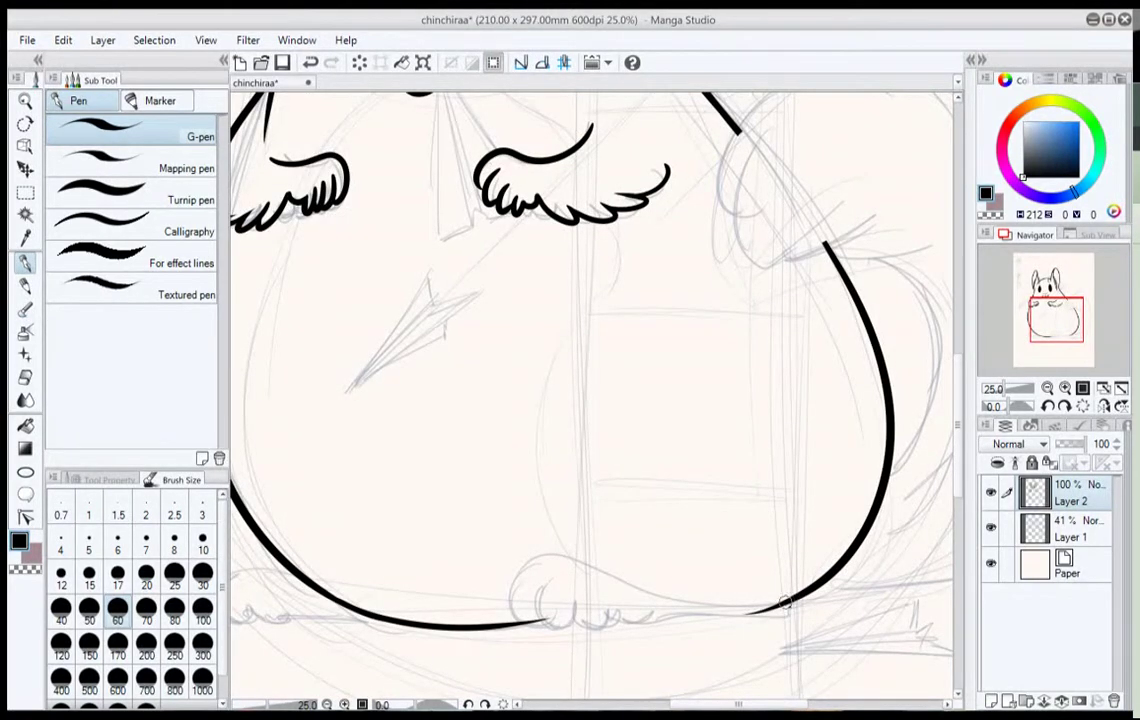
mouse_move(785, 602)
left_mouse_down()
mouse_move(742, 608)
mouse_move(572, 564)
mouse_move(530, 618)
left_mouse_up()
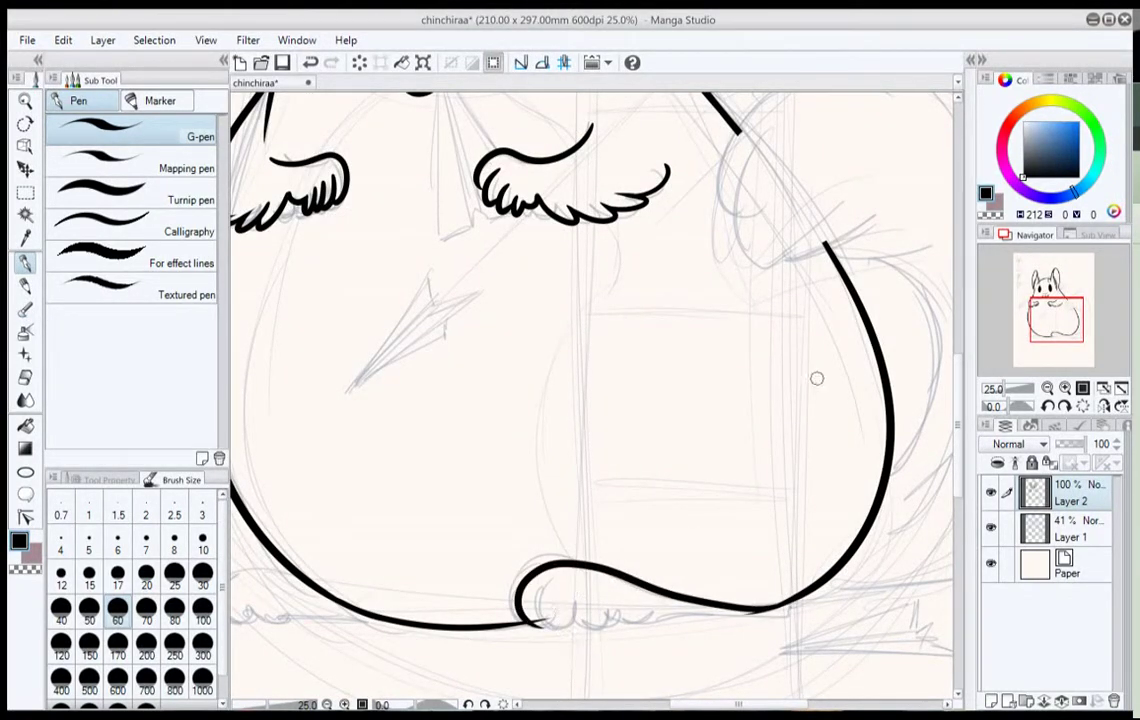
left_click(360, 62)
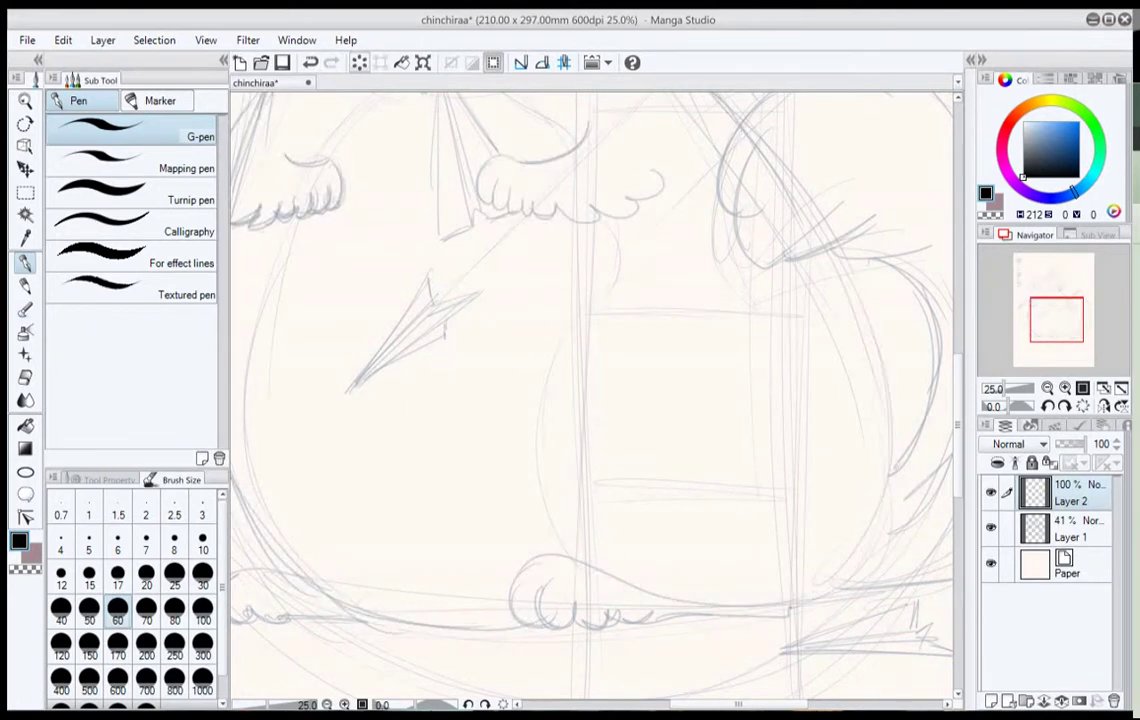
left_click(310, 62)
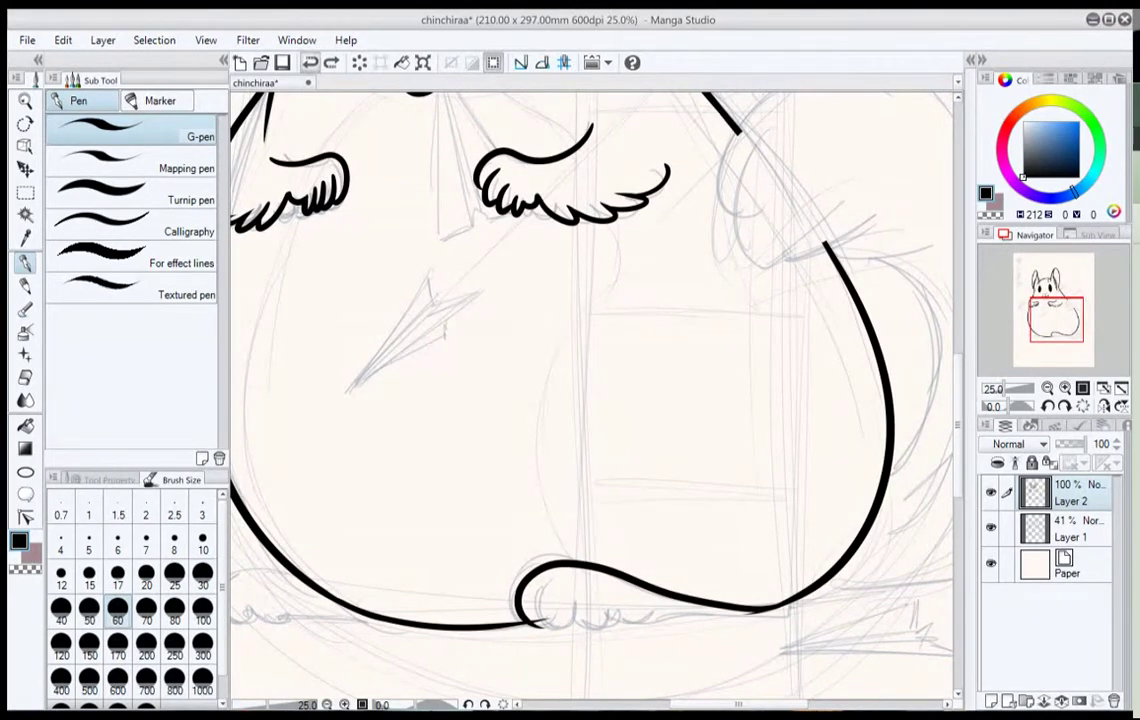
key("ctrl+z")
Ink both hind feet with rounded toes along the base of the body.
mouse_move(780, 604)
left_mouse_down()
mouse_move(600, 566)
mouse_move(507, 590)
mouse_move(520, 620)
mouse_move(557, 636)
left_mouse_up()
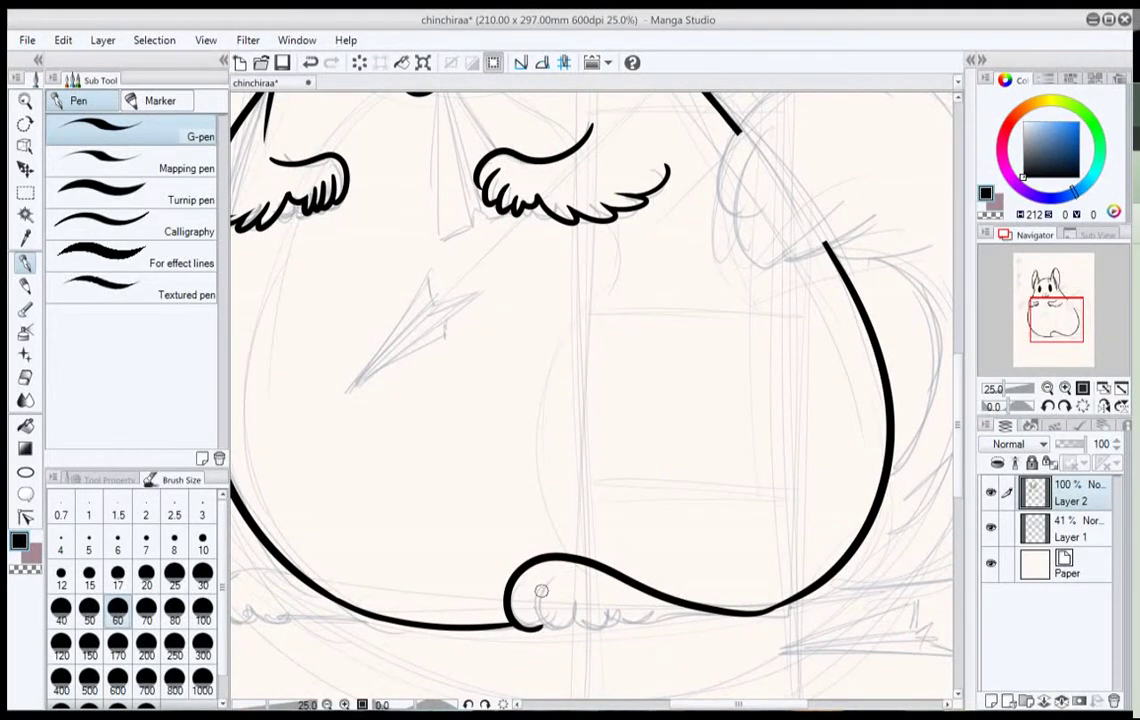
mouse_move(538, 590)
left_mouse_down()
mouse_move(557, 630)
mouse_move(595, 611)
mouse_move(579, 623)
mouse_move(577, 606)
mouse_move(590, 632)
mouse_move(608, 614)
mouse_move(628, 627)
mouse_move(668, 615)
mouse_move(785, 606)
left_mouse_up()
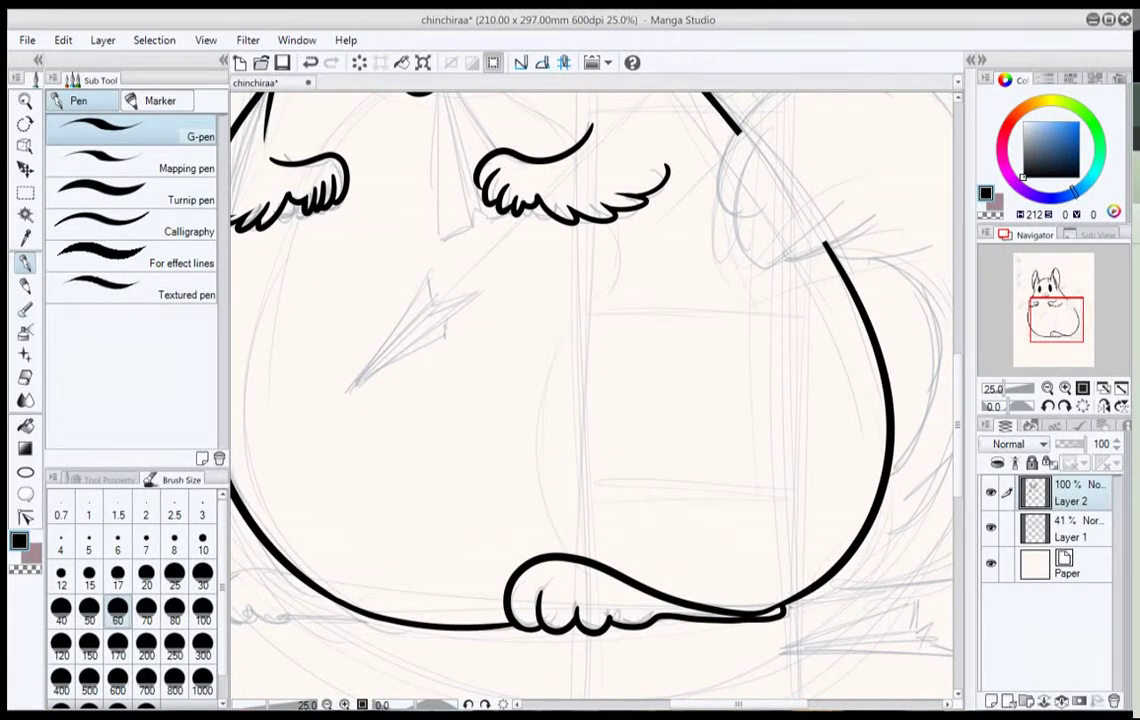
mouse_move(295, 576)
left_mouse_down()
mouse_move(432, 498)
mouse_move(469, 508)
mouse_move(398, 493)
mouse_move(392, 546)
mouse_move(528, 544)
left_mouse_up()
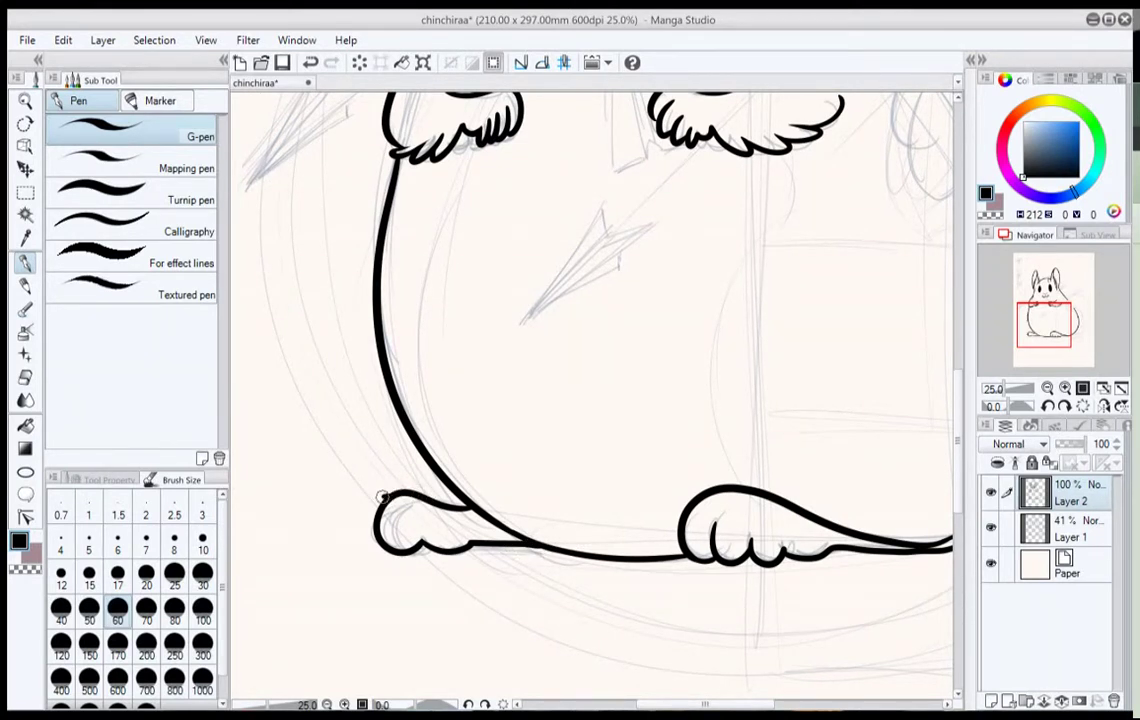
left_click_drag(382, 497, 378, 543)
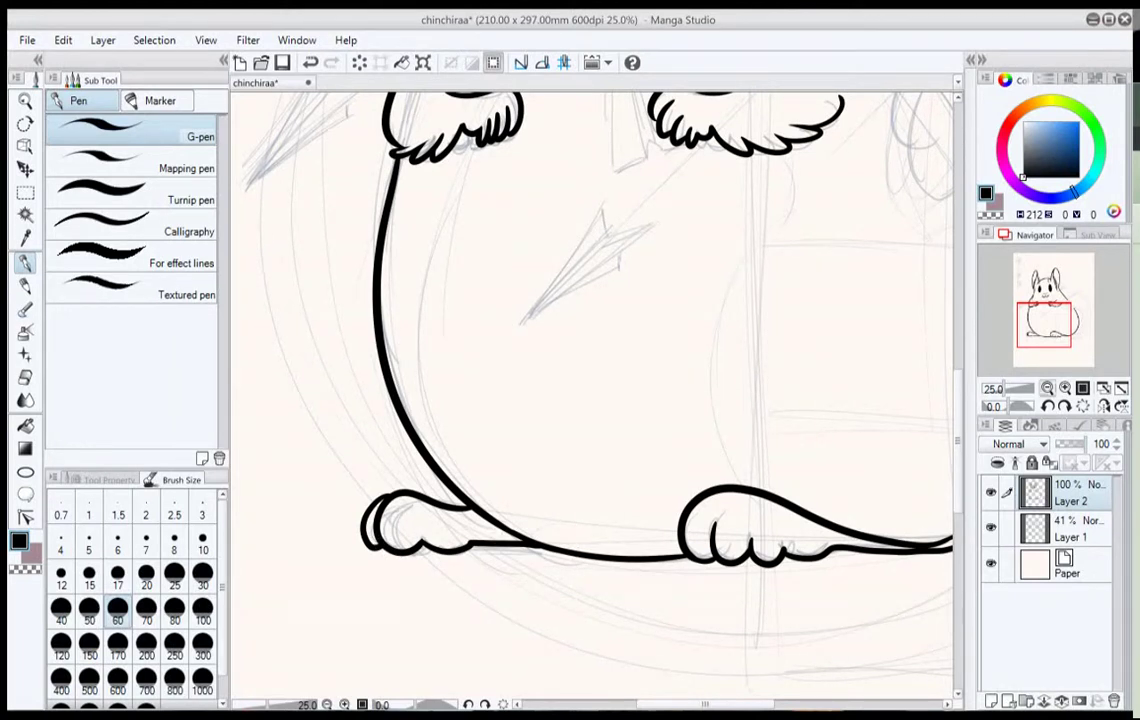
Ink two long, thin whiskers on each side of the mouth, extending beyond the body outline.
key("ctrl+minus")
left_click_drag(640, 300, 518, 428)
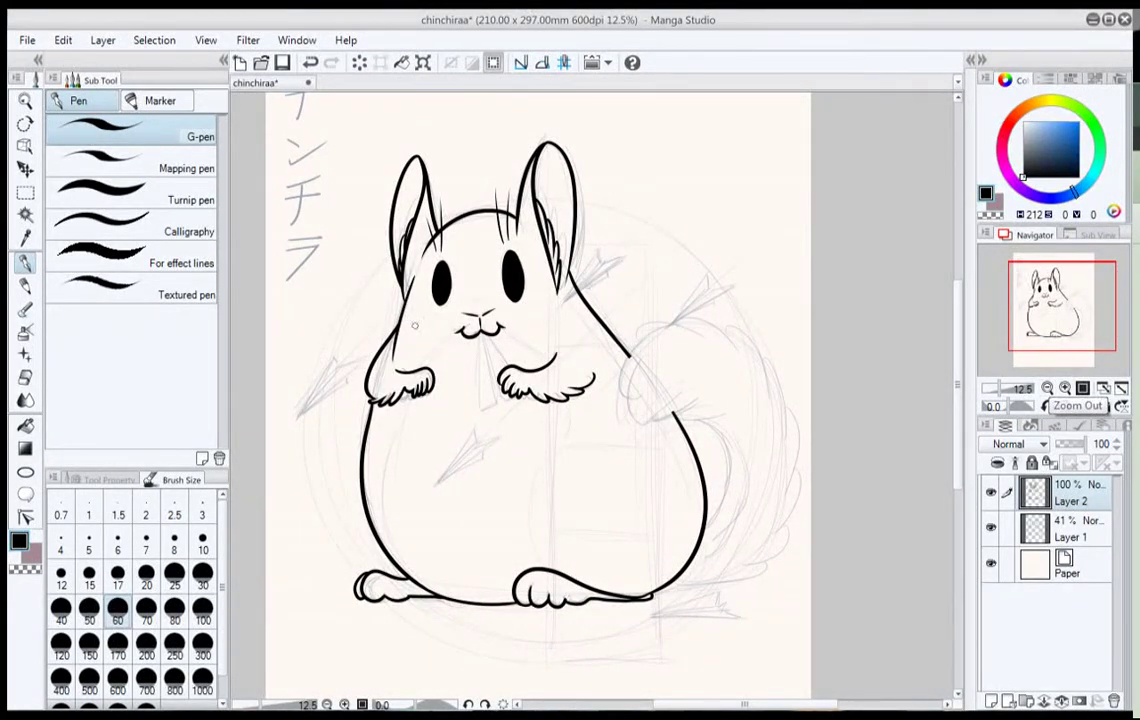
left_click_drag(452, 321, 312, 349)
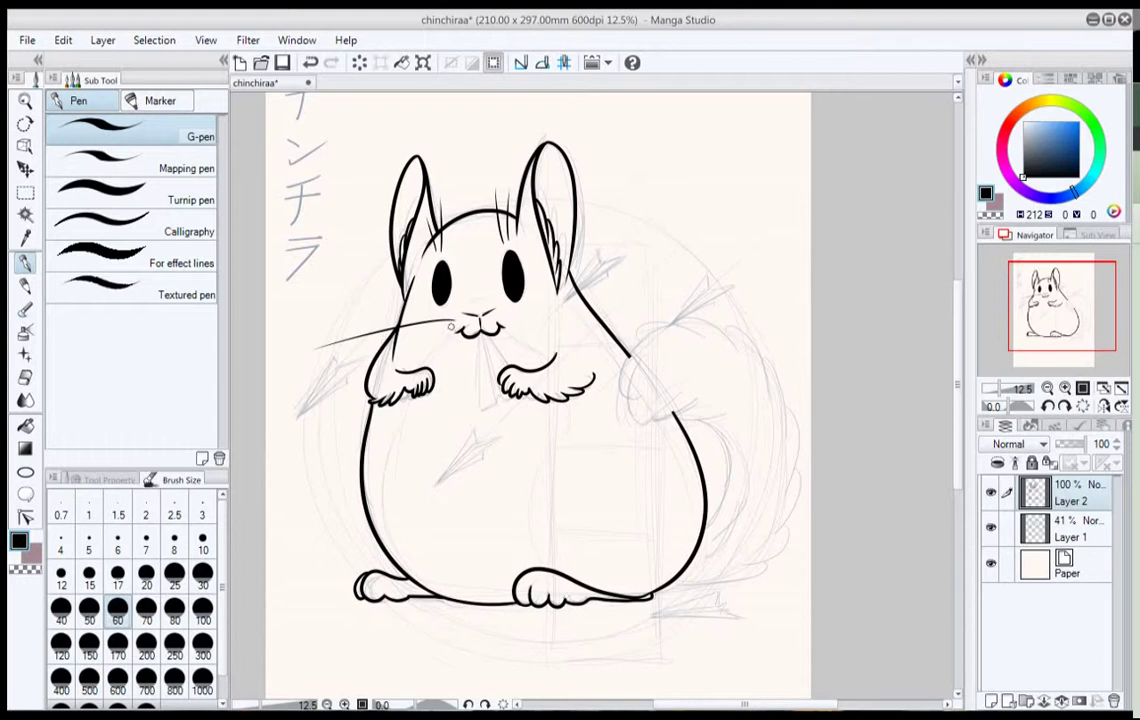
left_click_drag(450, 324, 357, 361)
left_click_drag(504, 313, 655, 296)
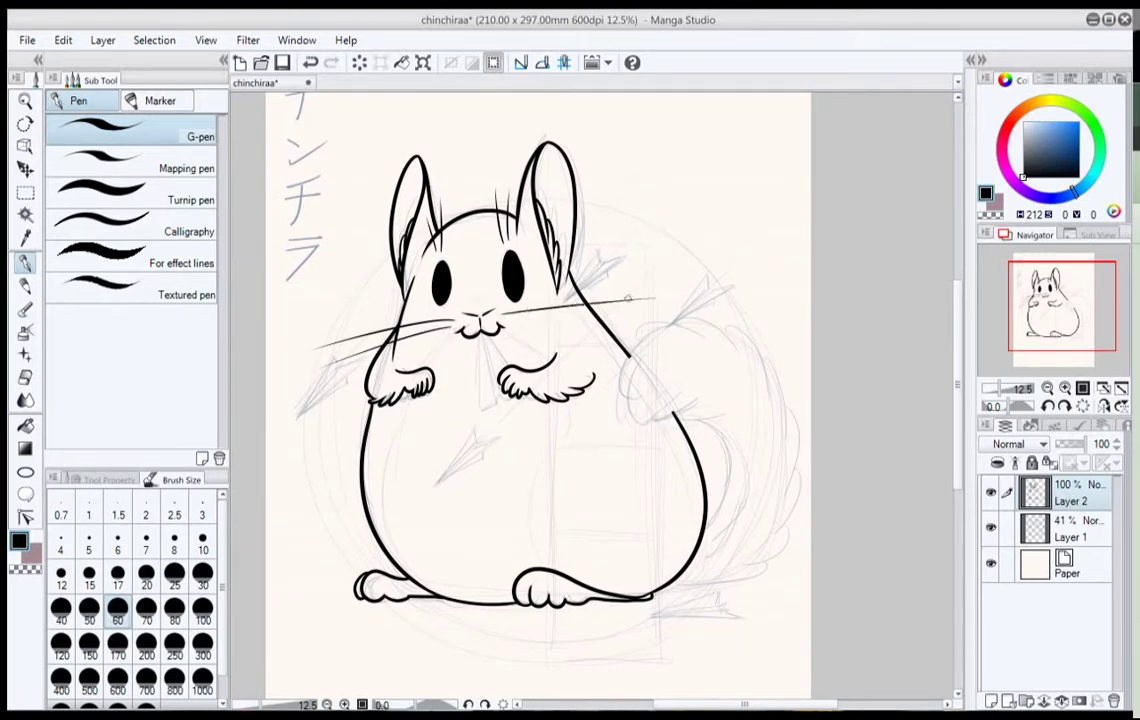
left_click_drag(507, 321, 628, 326)
Add a new raster layer above the line art for the tail.
key("ctrl+shift+n")
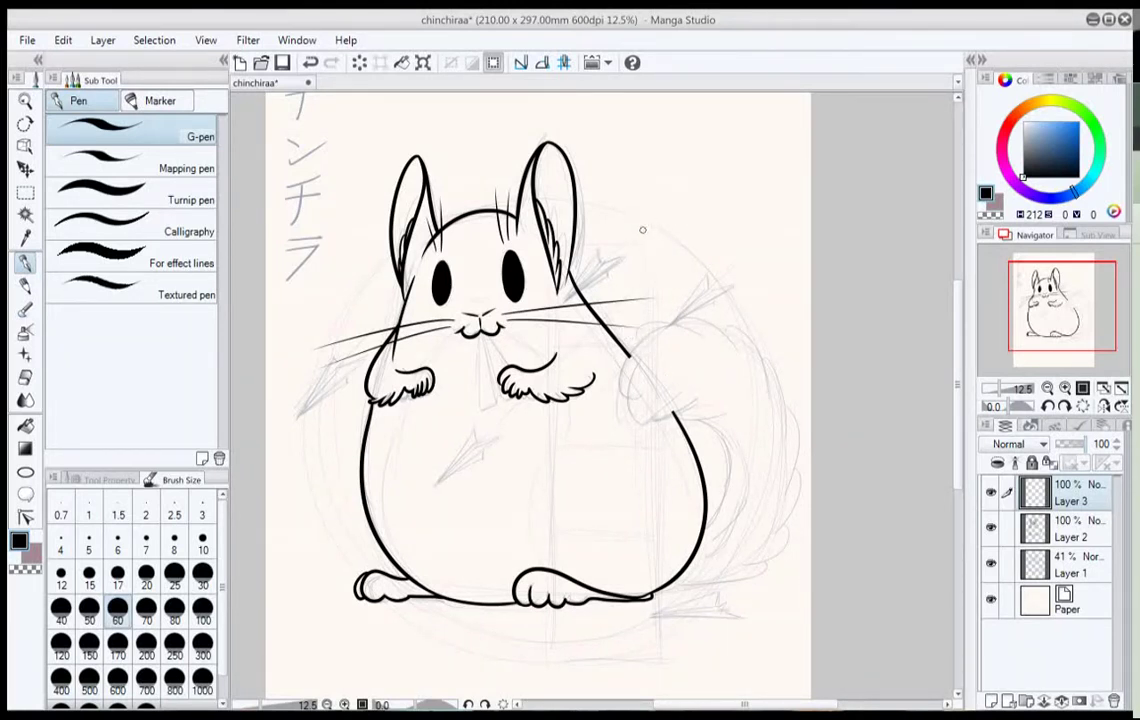
Handwrite the note "New layer for tail" beside the right ear and undo it.
left_click_drag(641, 237, 652, 223)
left_click_drag(630, 246, 627, 274)
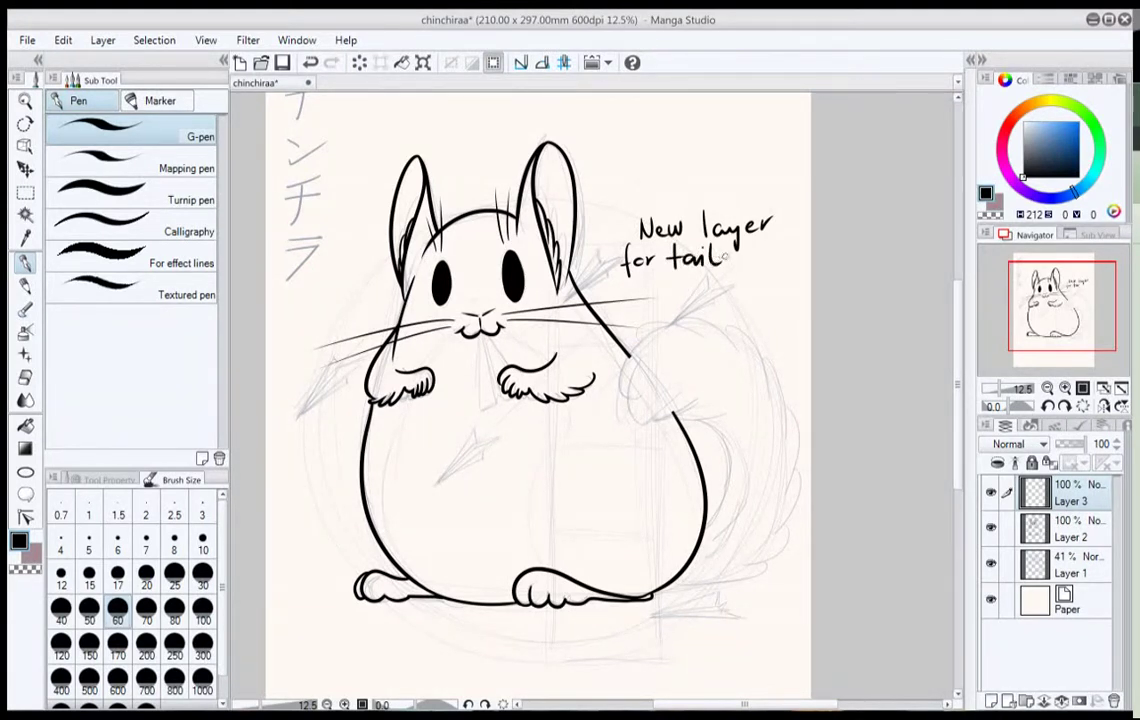
key("ctrl+z")
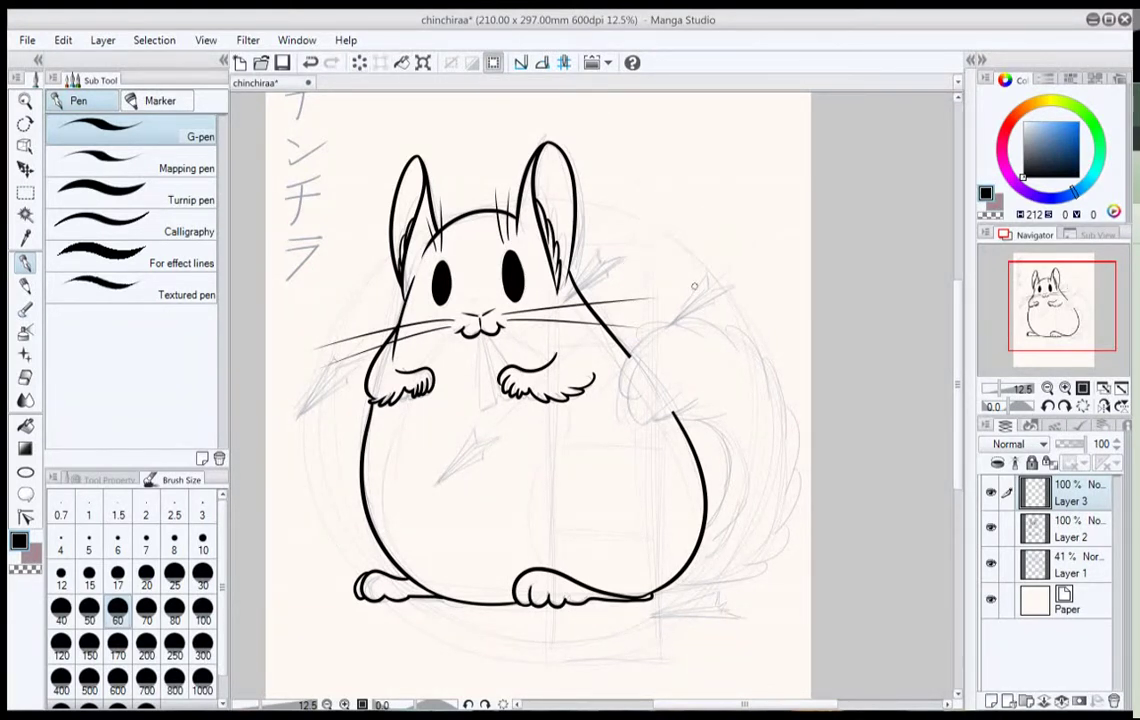
mouse_move(654, 334)
left_mouse_down()
mouse_move(620, 387)
mouse_move(644, 370)
mouse_move(648, 428)
left_mouse_up()
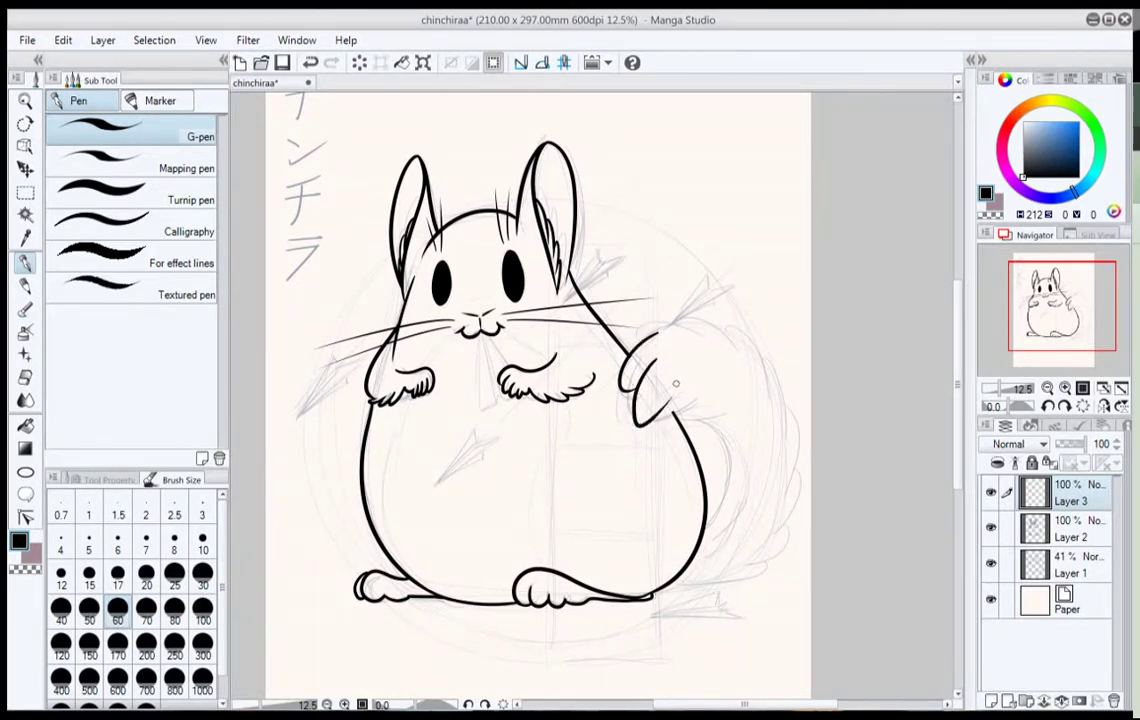
key("ctrl+z")
key("ctrl+z")
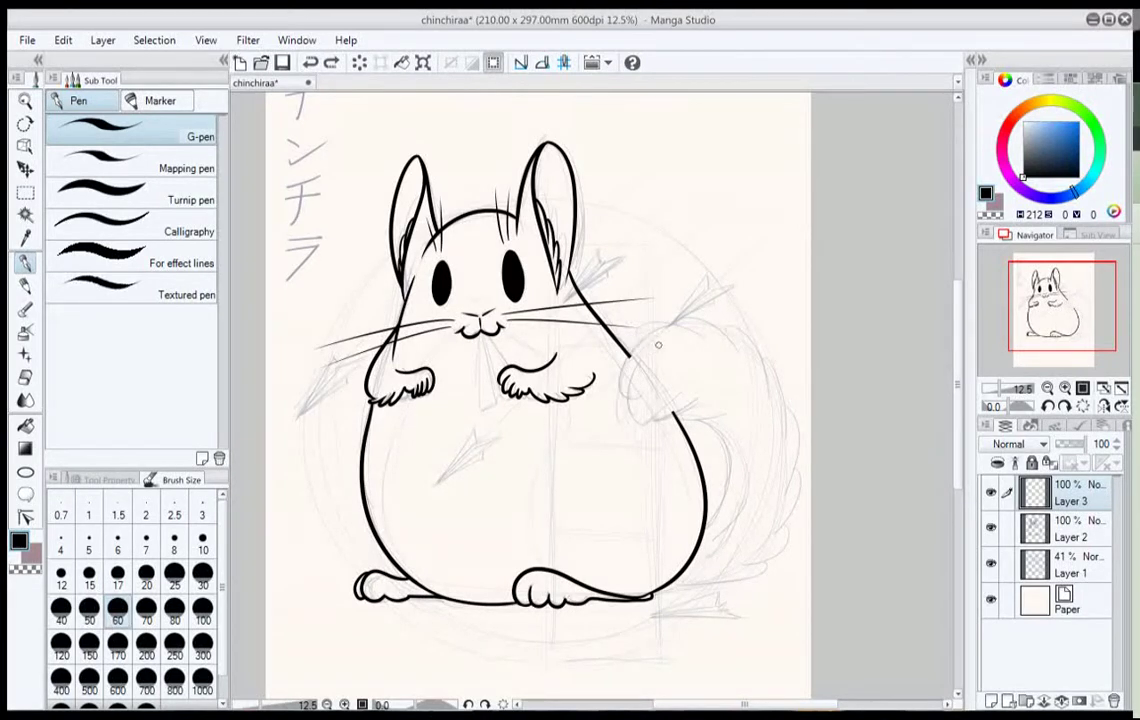
Ink the tail's rounded tip over the gap in the body's right edge, with pointed fur tufts at its lower end.
mouse_move(658, 345)
left_mouse_down()
mouse_move(651, 420)
mouse_move(680, 393)
left_mouse_up()
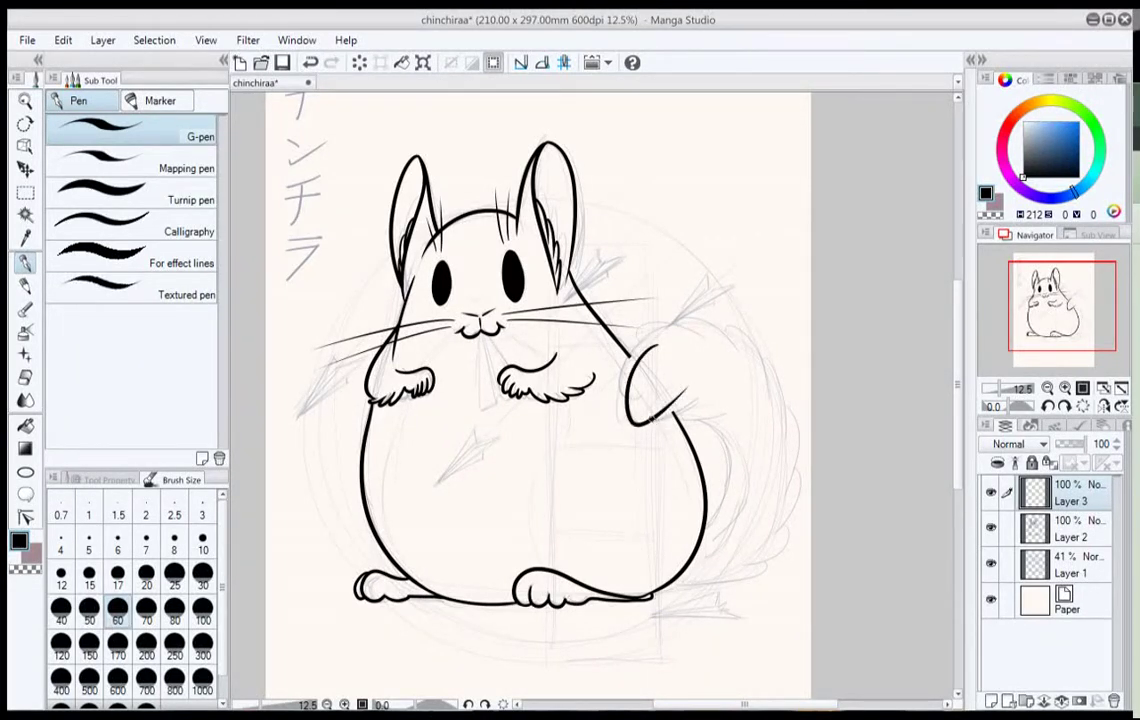
key("ctrl+z")
key("ctrl+plus")
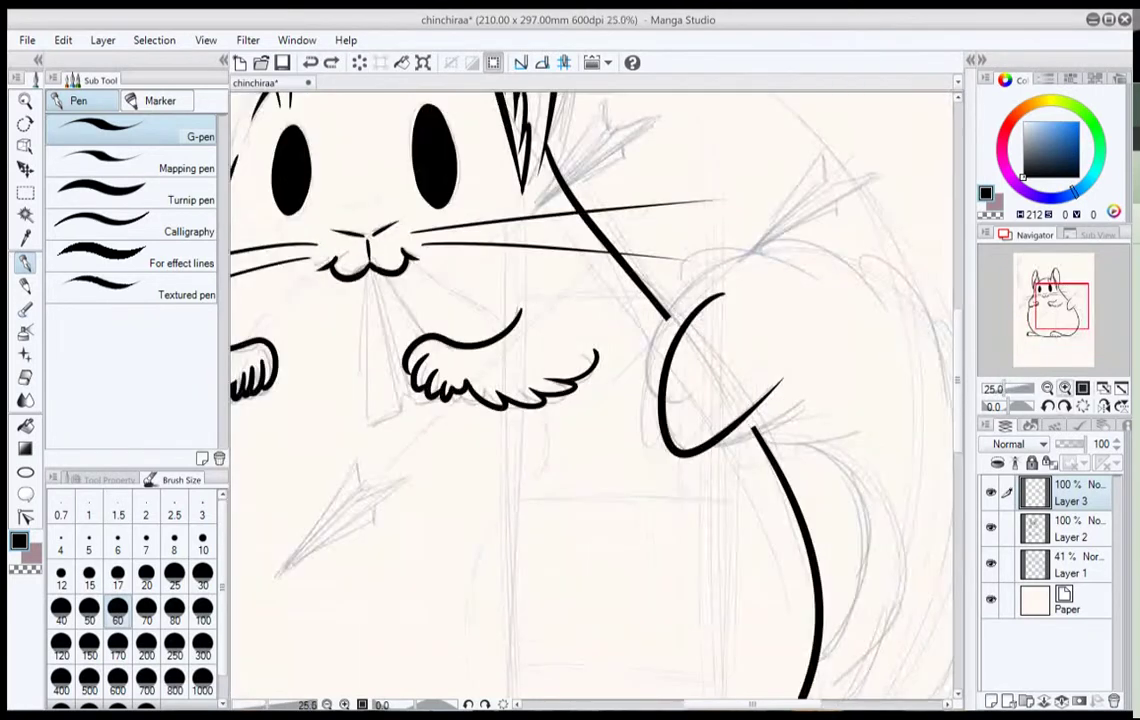
left_click(1065, 388)
left_click_drag(758, 455, 868, 398)
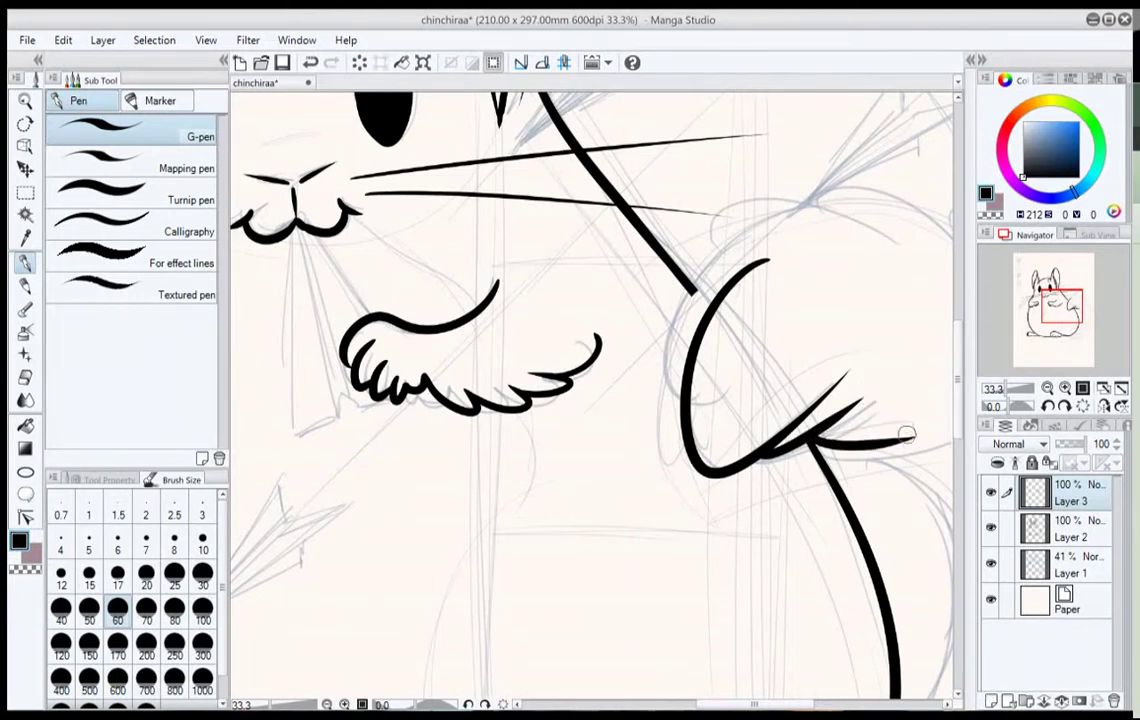
left_click_drag(812, 442, 914, 437)
Ink the tail's curled upper end and a row of overlapping fur tufts along its top outer edge.
mouse_move(738, 244)
left_mouse_down()
mouse_move(711, 267)
mouse_move(678, 392)
left_mouse_up()
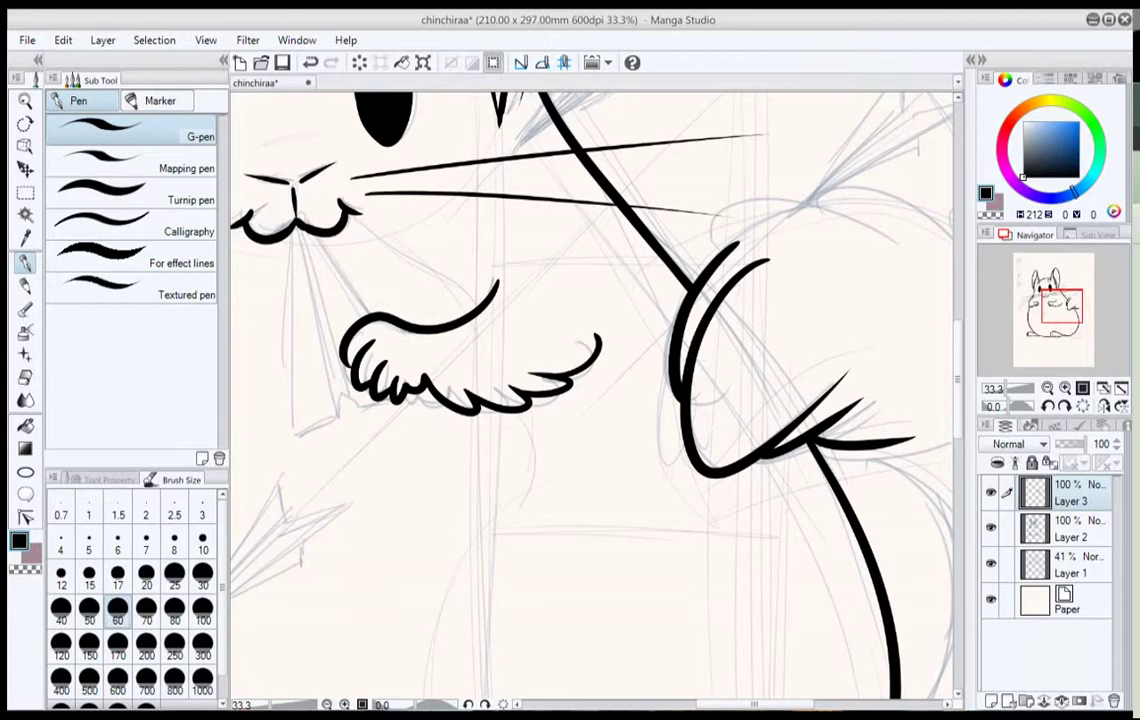
mouse_move(738, 230)
left_mouse_down()
mouse_move(690, 357)
mouse_move(665, 379)
mouse_move(830, 350)
left_mouse_up()
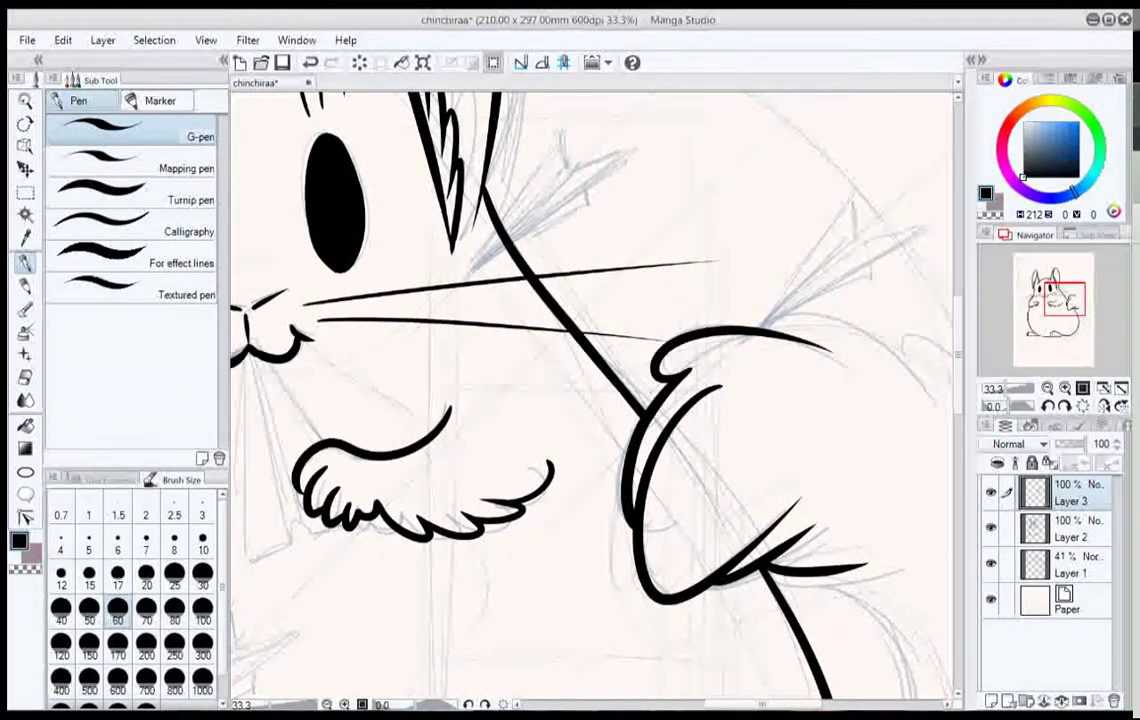
key("ctrl+minus")
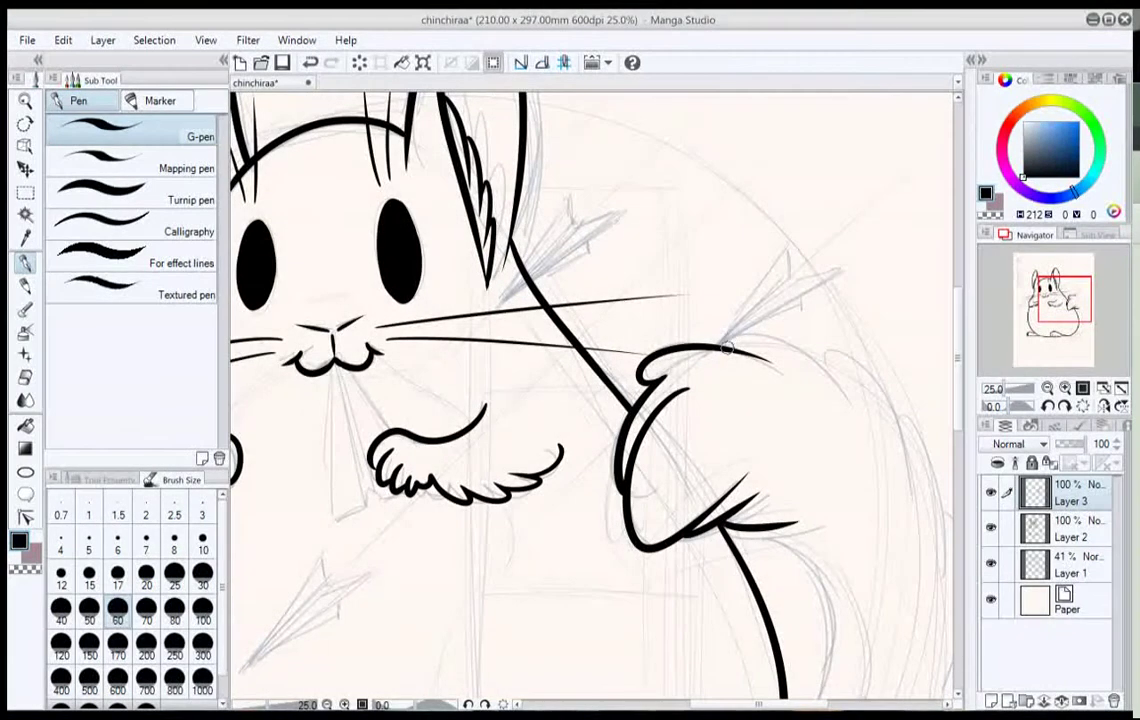
left_click_drag(720, 344, 850, 393)
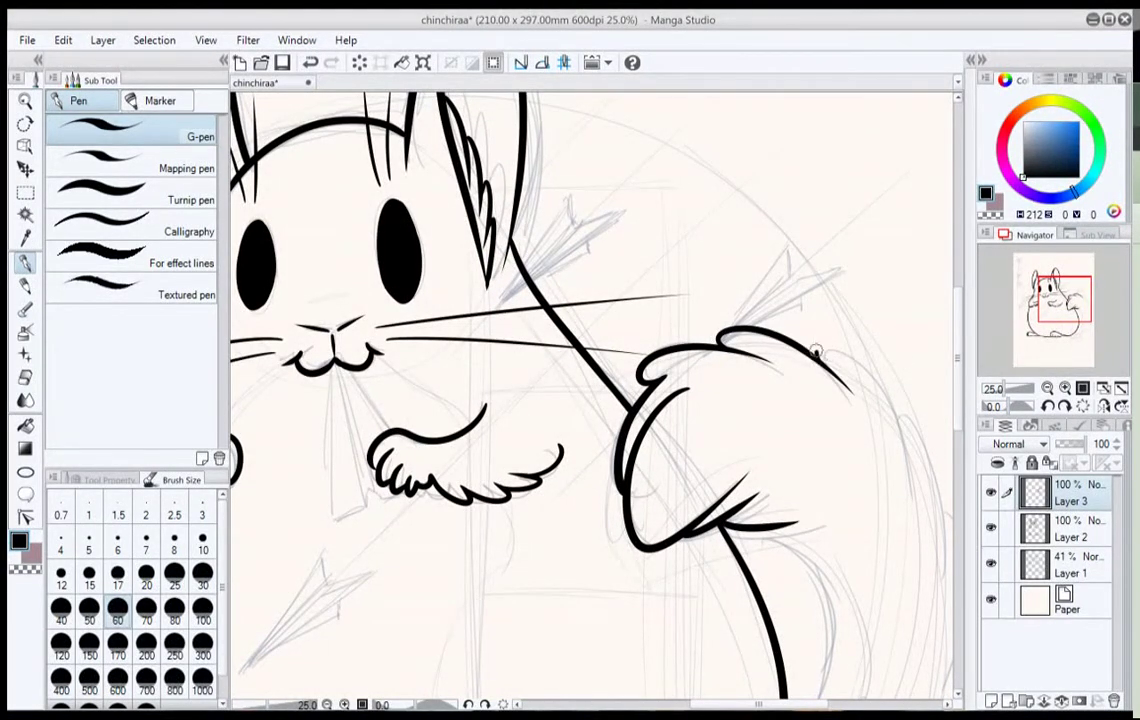
left_click_drag(815, 352, 911, 478)
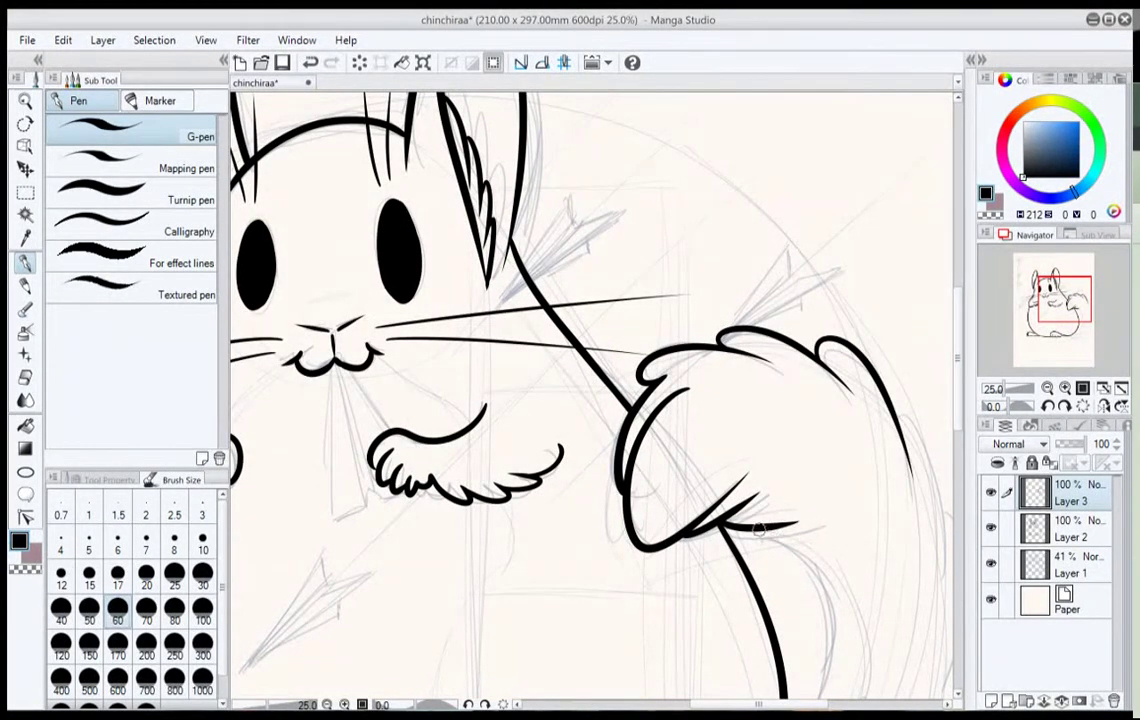
Ink the tail's inner curve from the pointed tufts down to the body's right edge.
left_click_drag(760, 534, 840, 652)
left_click_drag(919, 638, 837, 350)
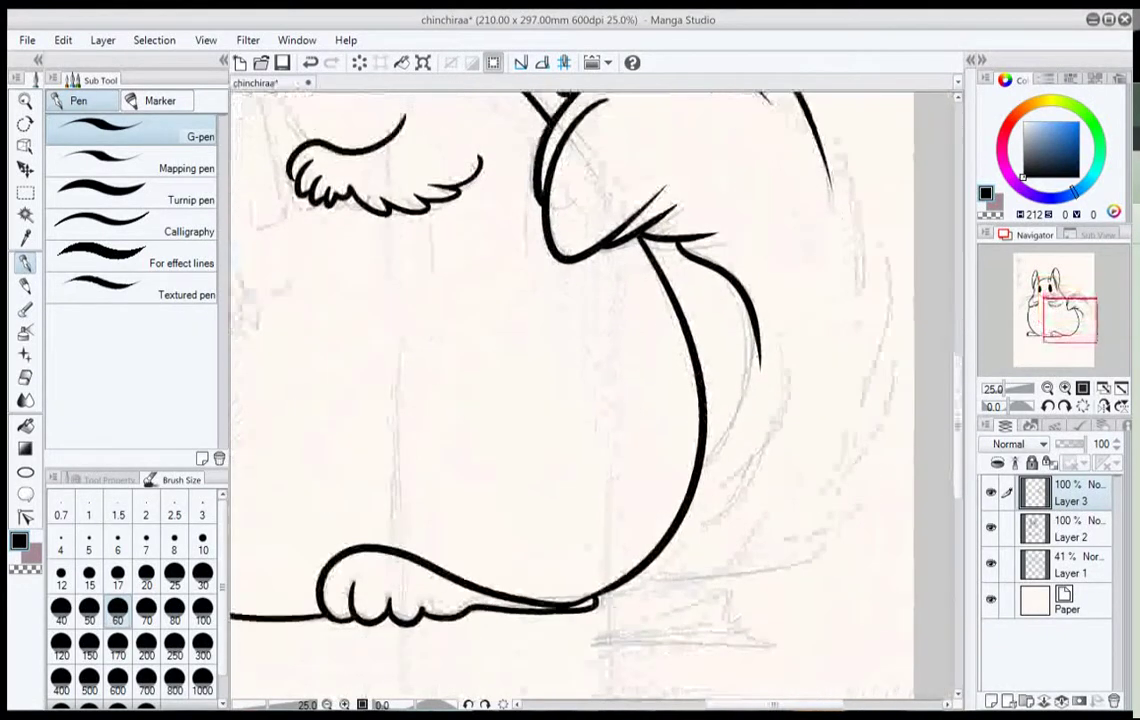
mouse_move(753, 322)
left_mouse_down()
mouse_move(738, 431)
mouse_move(678, 486)
left_mouse_up()
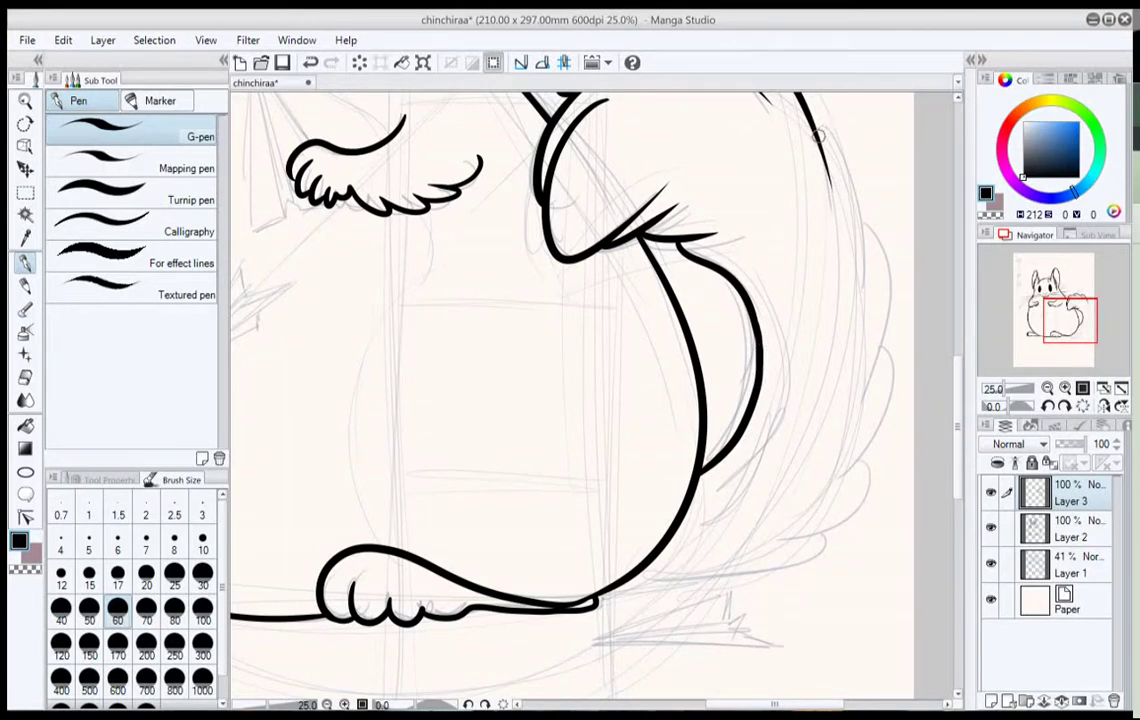
Ink the tail's outer edge with overlapping fur tufts down to its base beside the foot, redrawing the unsatisfactory tufts.
left_click_drag(818, 133, 855, 288)
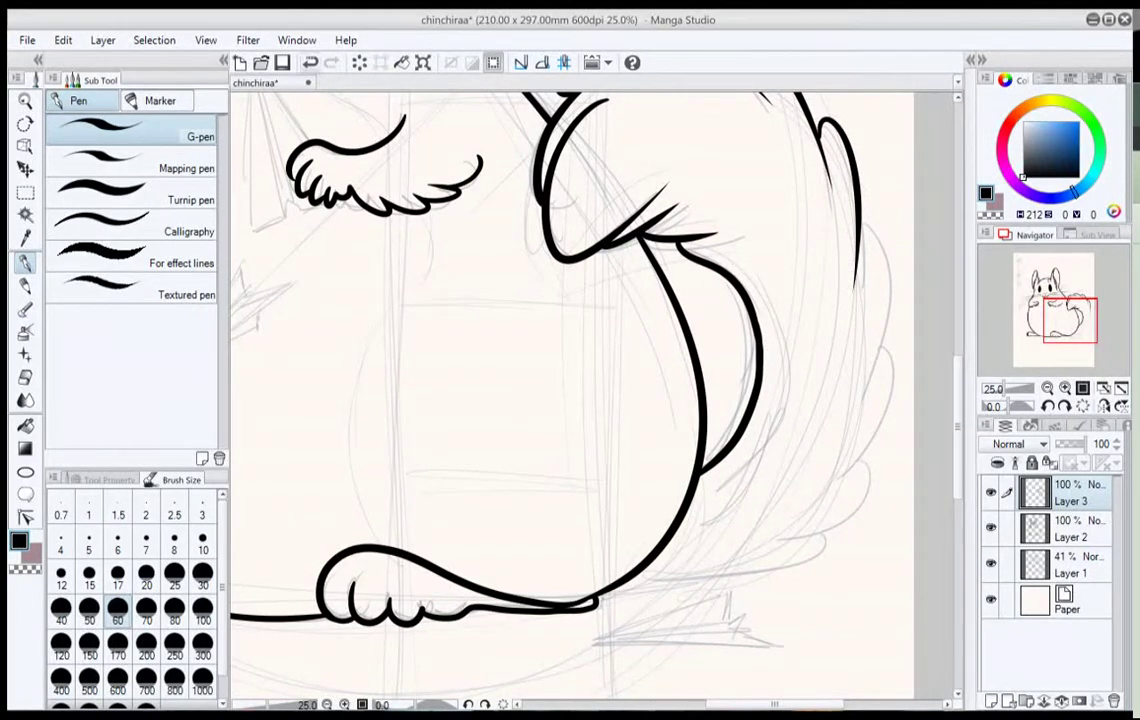
left_click(310, 62)
mouse_move(814, 127)
left_mouse_down()
mouse_move(733, 184)
mouse_move(768, 362)
left_mouse_up()
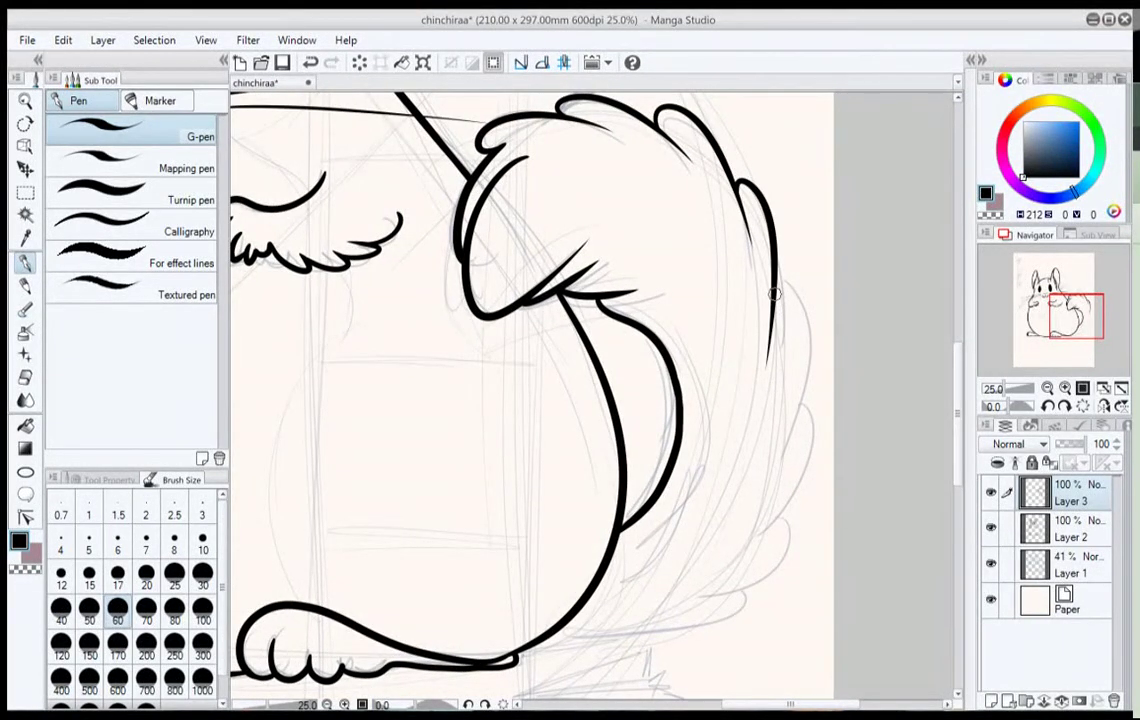
mouse_move(774, 290)
left_mouse_down()
mouse_move(798, 407)
mouse_move(758, 488)
left_mouse_up()
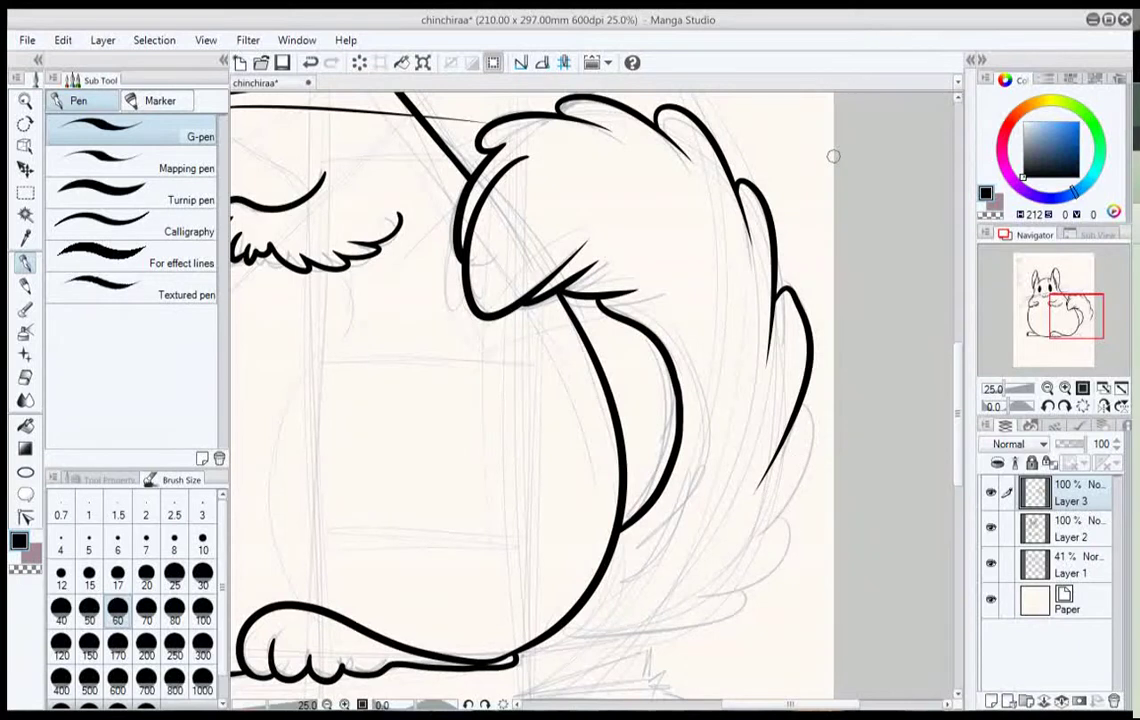
left_click(310, 62)
mouse_move(776, 298)
left_mouse_down()
mouse_move(785, 290)
mouse_move(773, 442)
mouse_move(732, 546)
mouse_move(631, 615)
mouse_move(673, 627)
mouse_move(542, 640)
left_mouse_up()
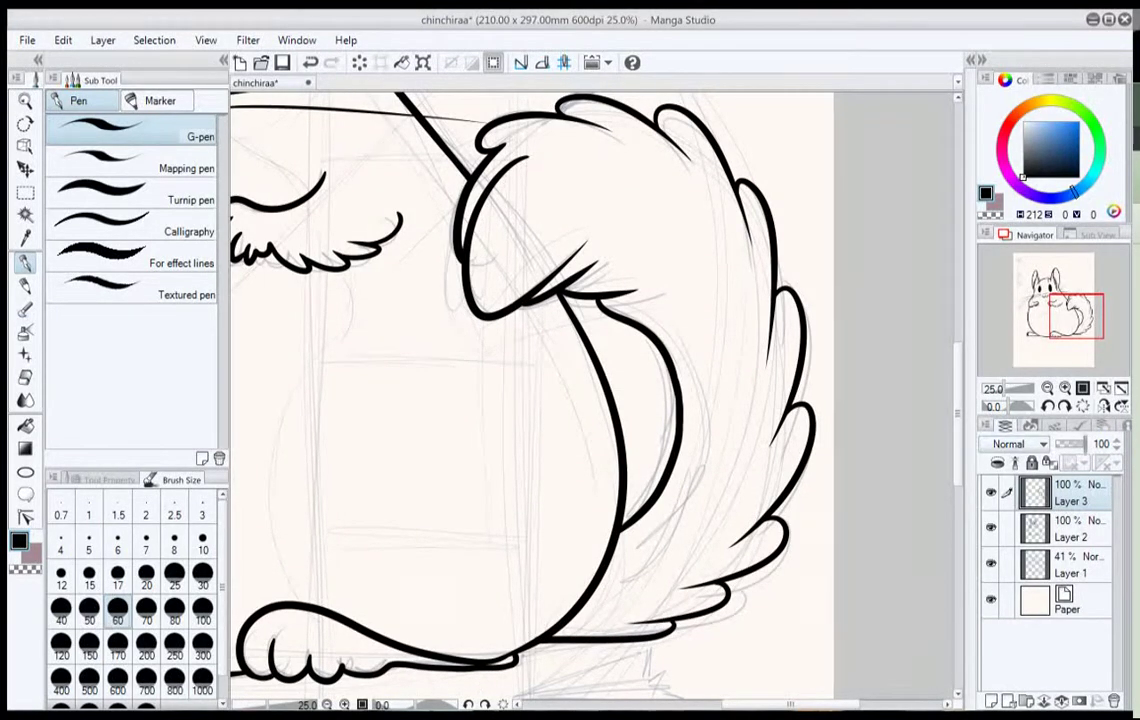
key("ctrl+minus")
key("ctrl+minus")
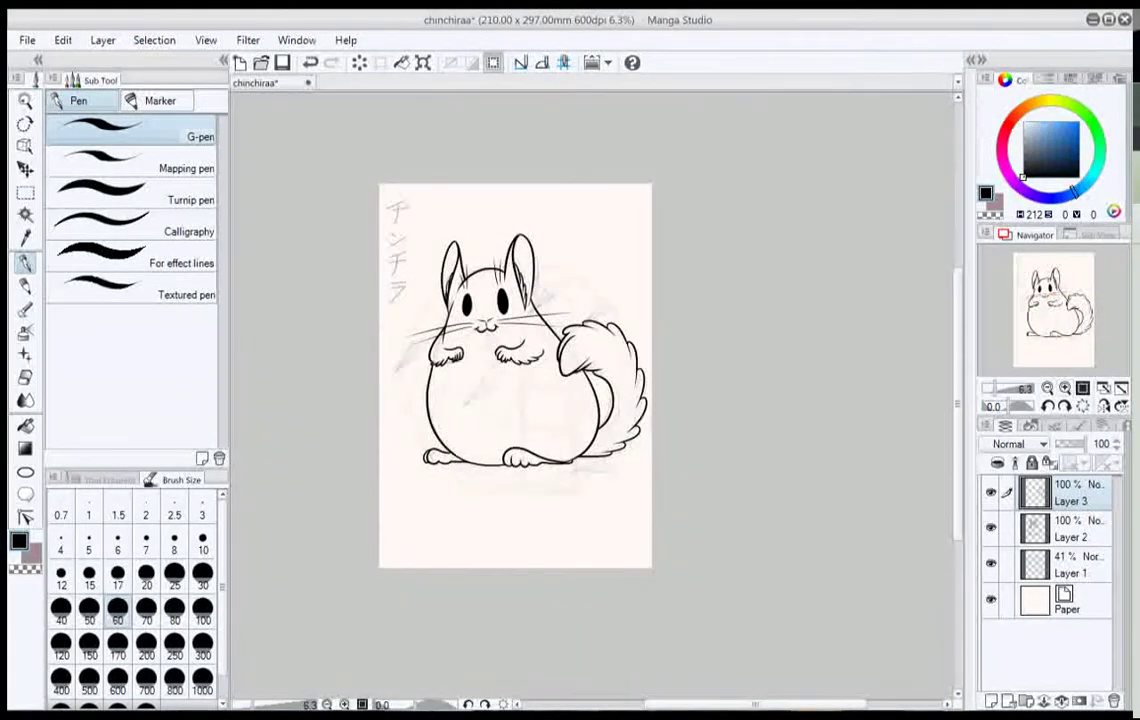
scroll(948, 345, "up", 3)
left_click_drag(460, 340, 587, 423)
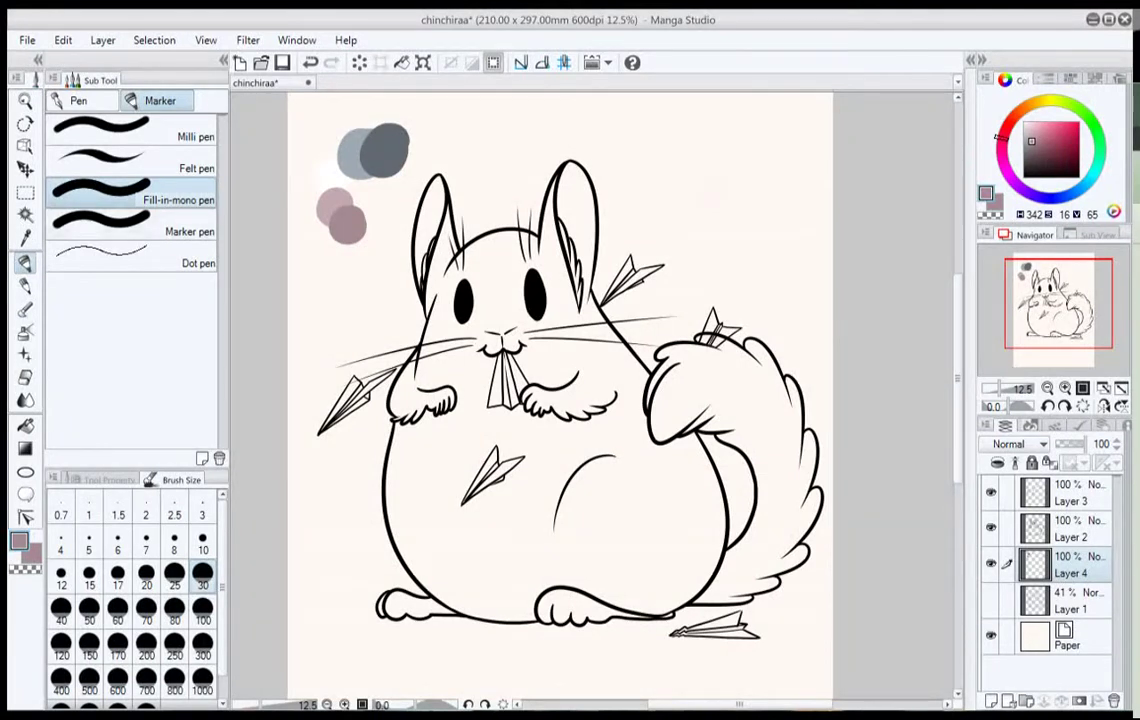
Handwrite the note "Few paper airplanes later..." below the chinchilla with the G-pen in the dark blue-grey swatch colour.
left_click(132, 162)
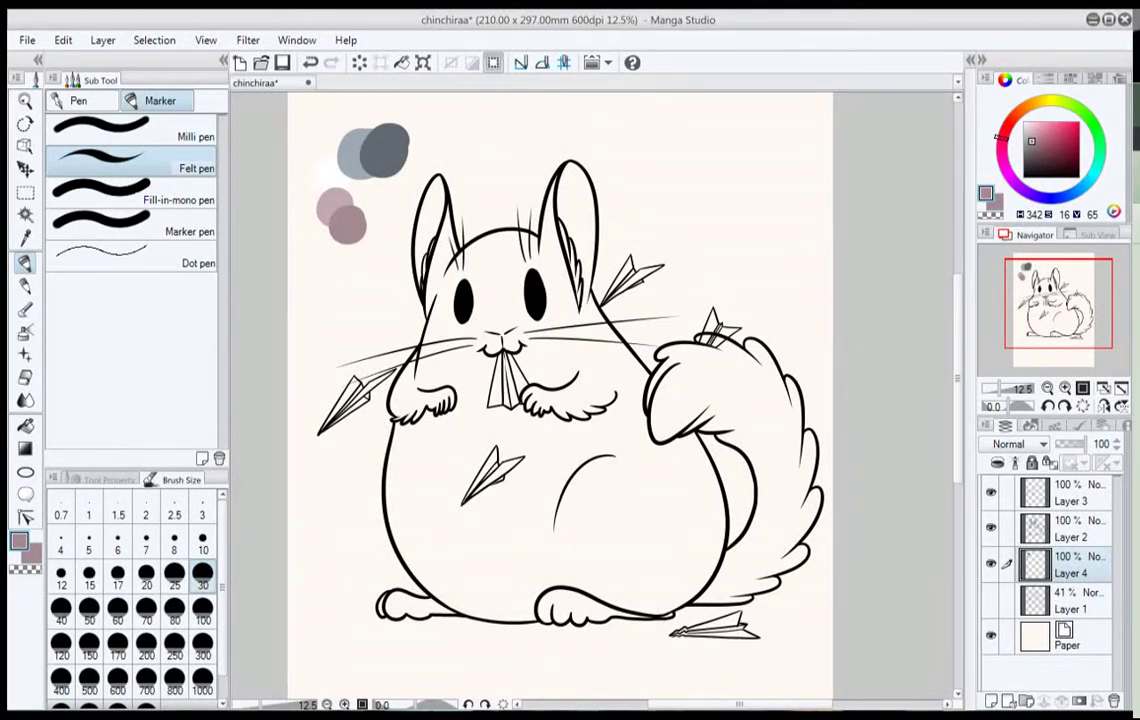
left_click_drag(560, 420, 591, 346)
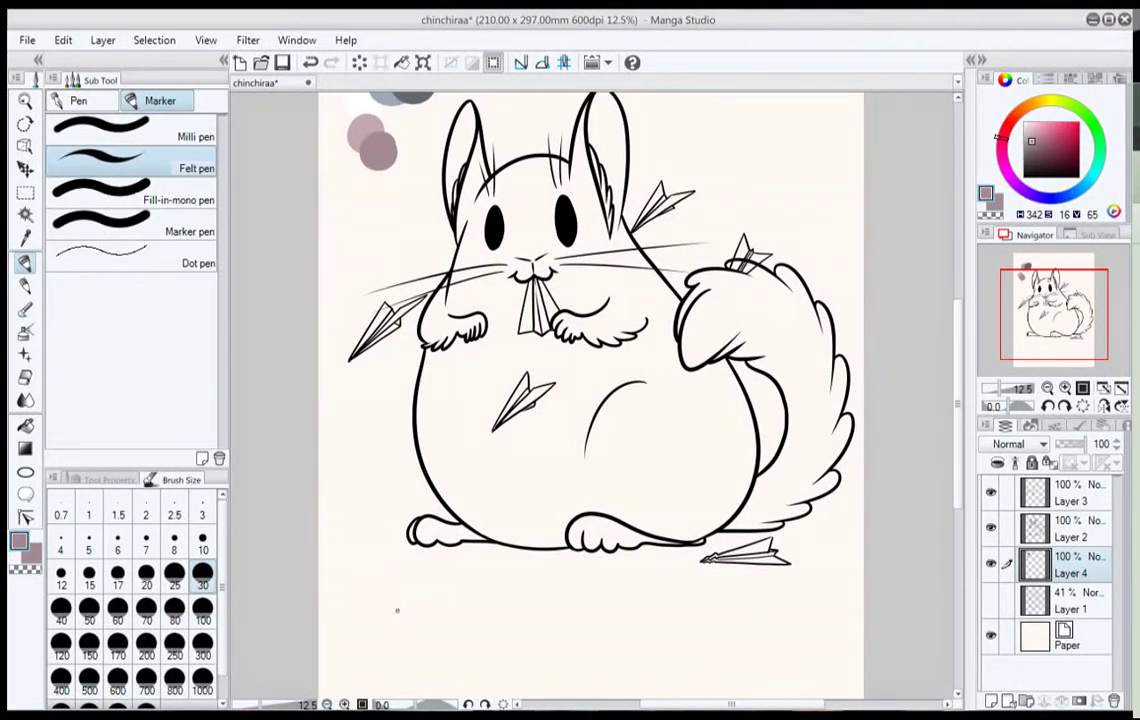
left_click(413, 98, "alt")
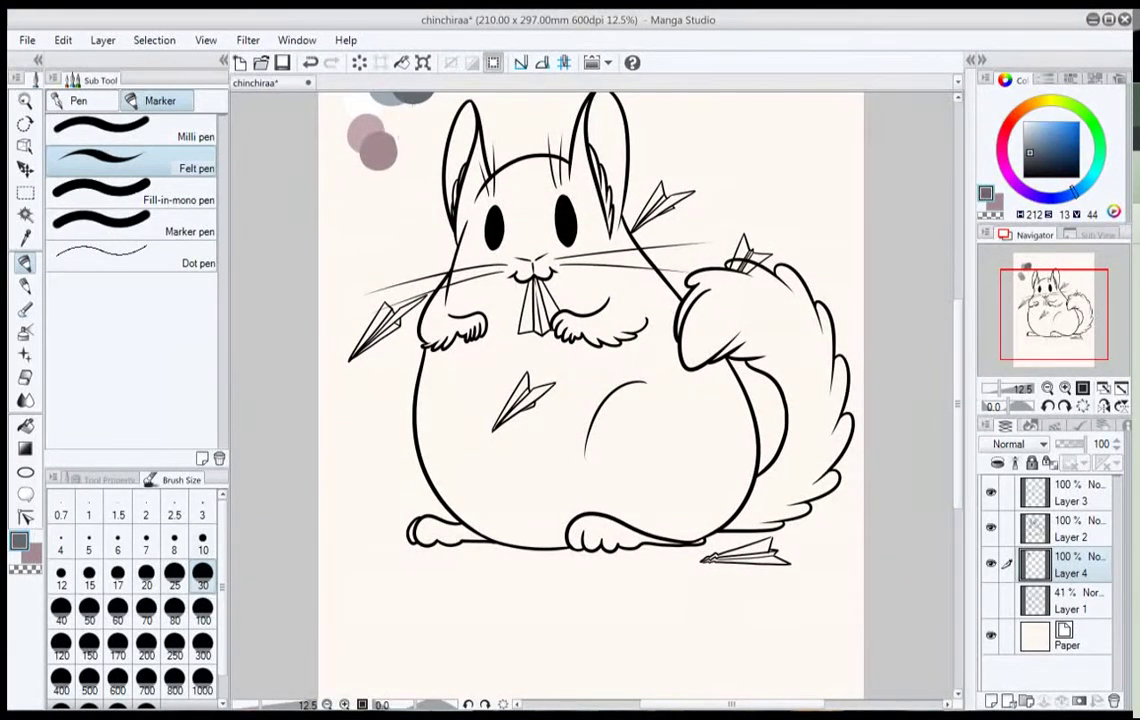
left_click(80, 101)
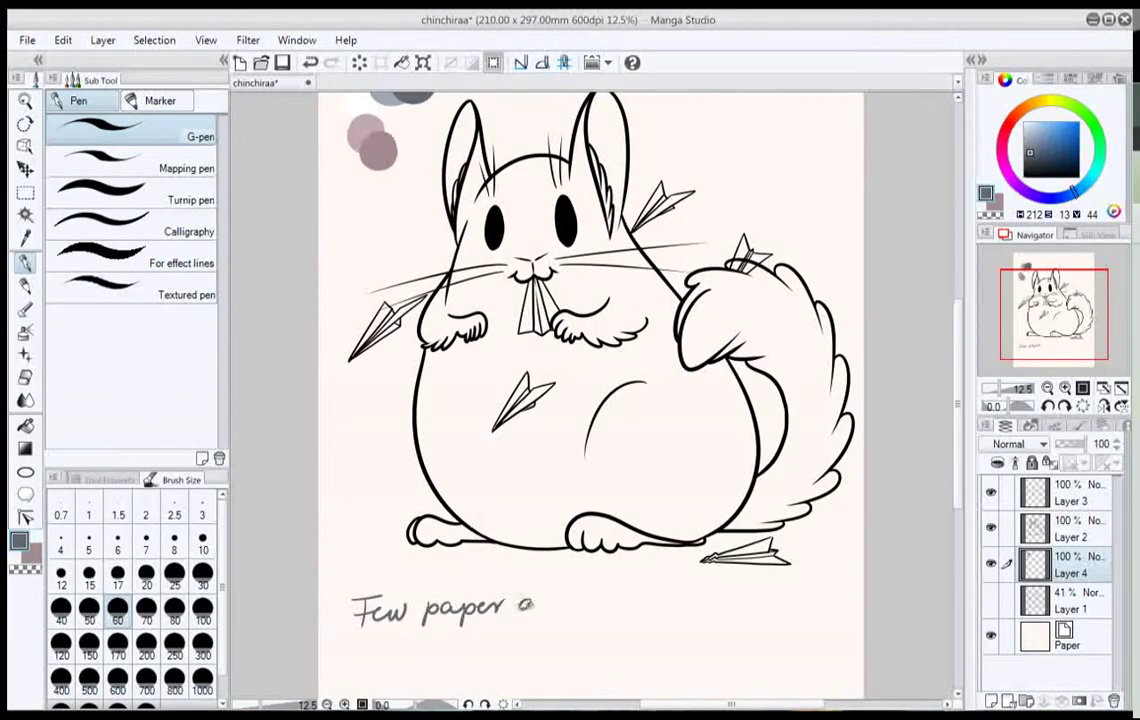
left_click_drag(526, 604, 549, 609)
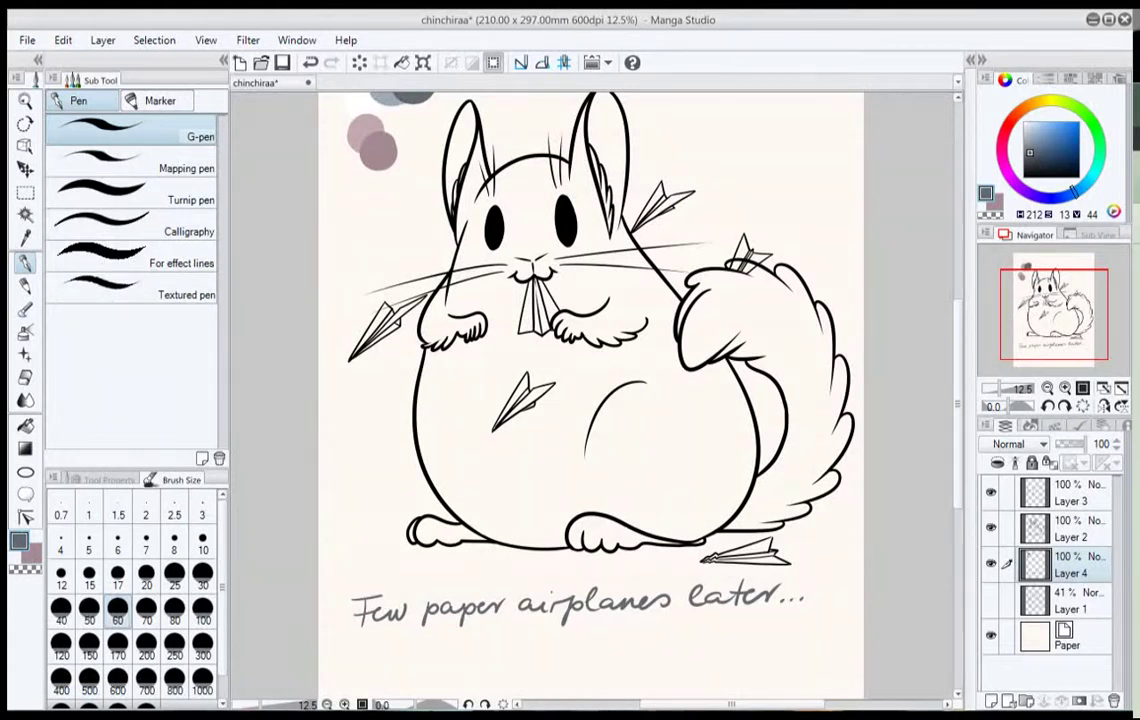
Erase the handwritten note below the chinchilla with the Block eraser at size 250.
left_click(25, 377)
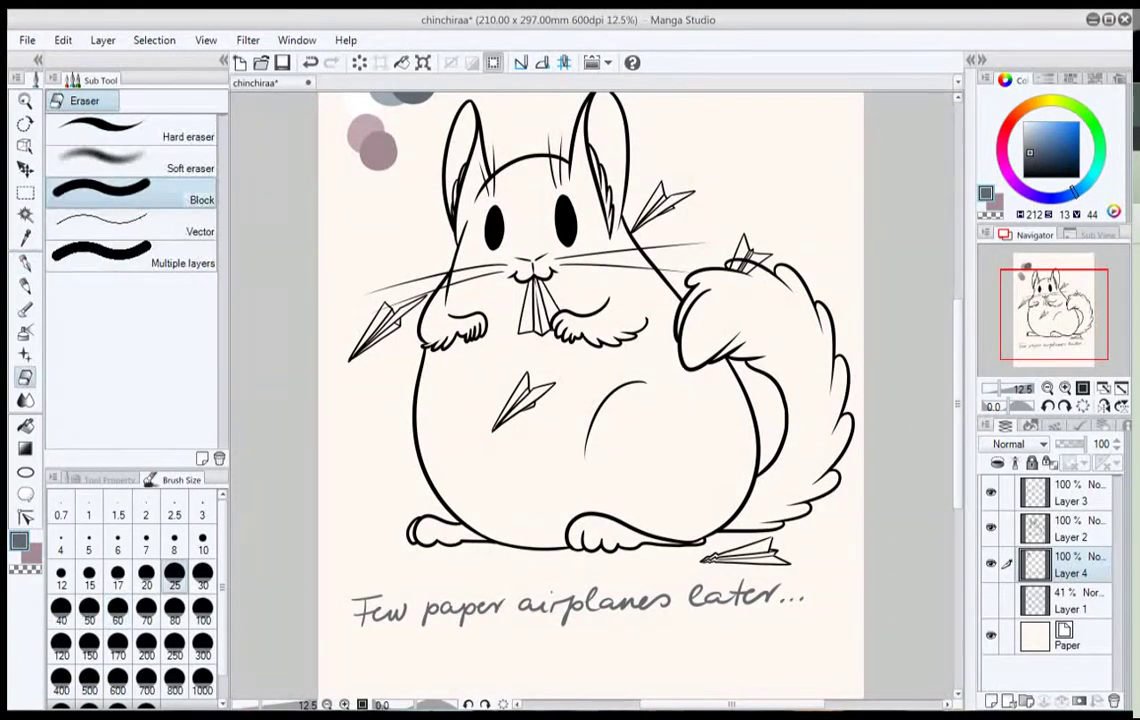
left_click(146, 607)
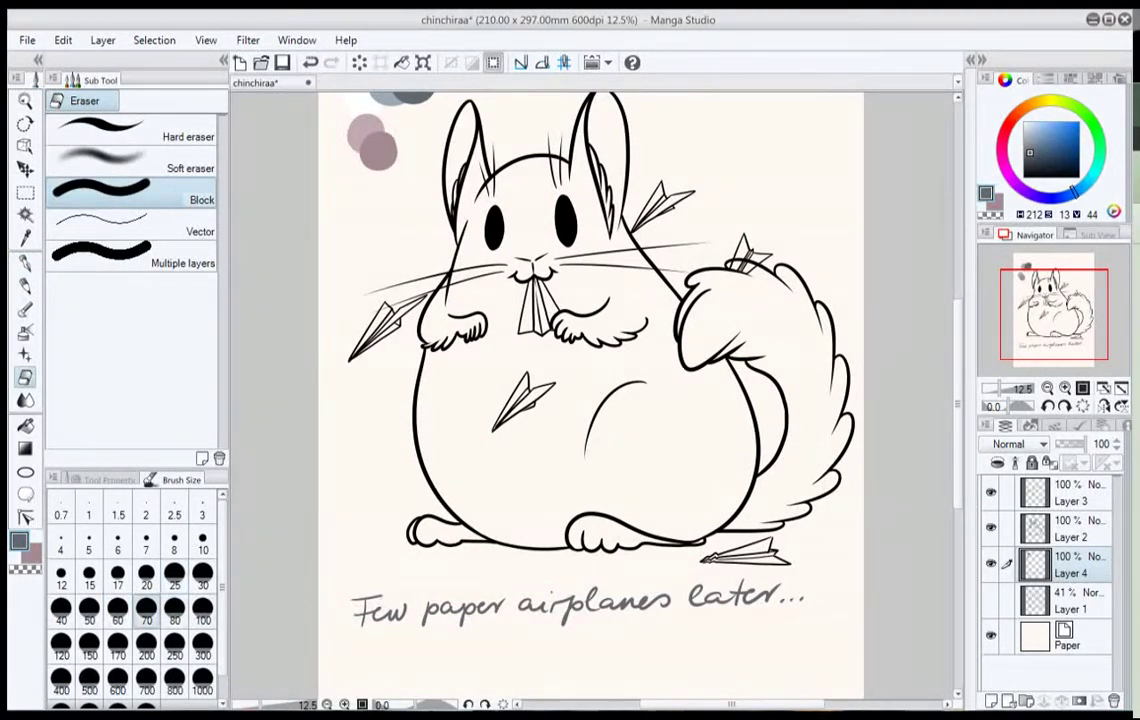
left_click(174, 643)
mouse_move(345, 603)
left_mouse_down()
mouse_move(460, 588)
mouse_move(513, 605)
mouse_move(575, 588)
mouse_move(729, 606)
left_mouse_up()
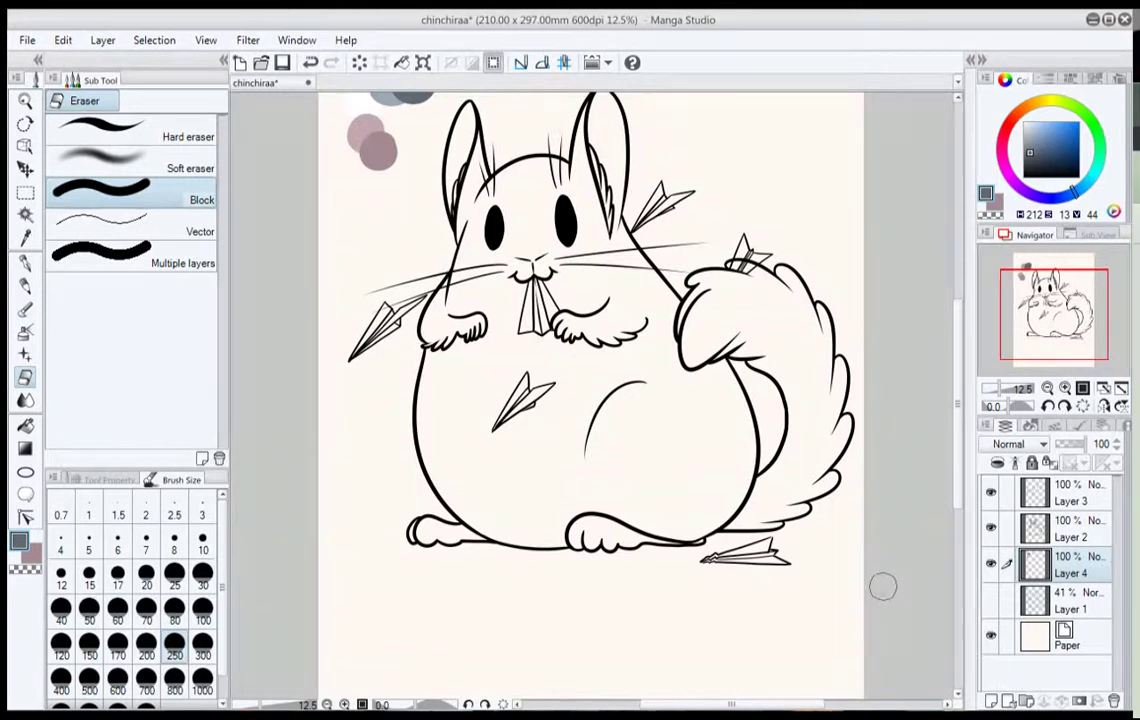
Paint the body's left and lower edges and the tail's base with the Fill-in-mono pen in the light blue-grey swatch colour.
left_click(25, 262)
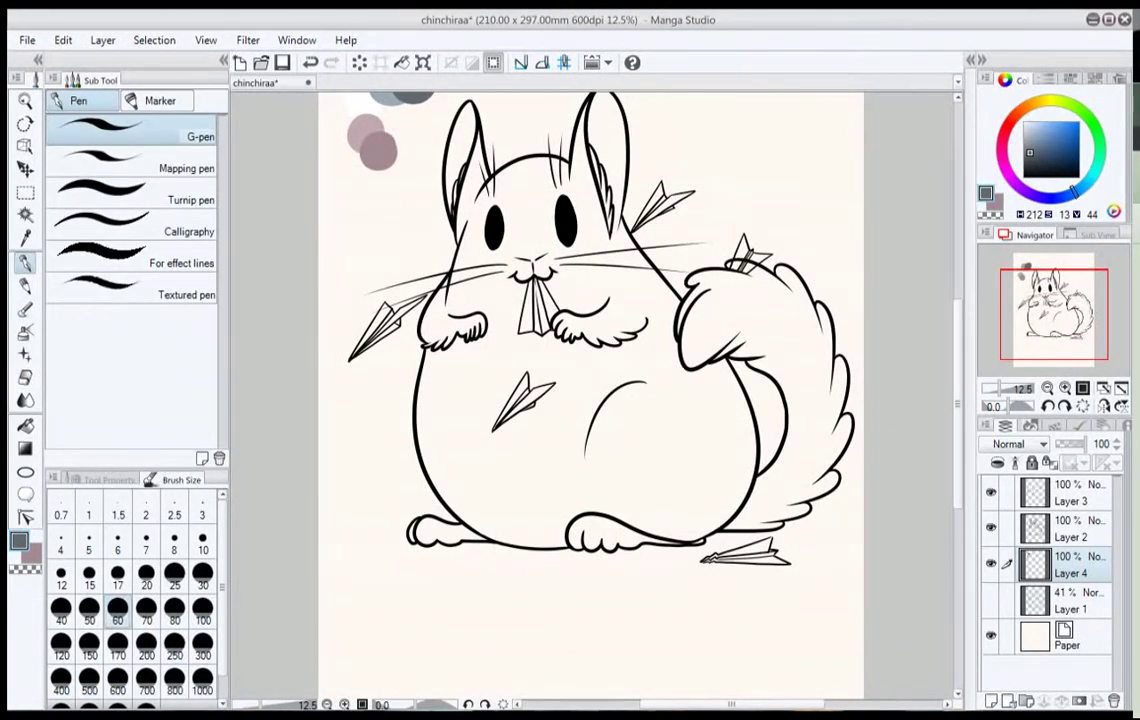
scroll(590, 390, "up", 3)
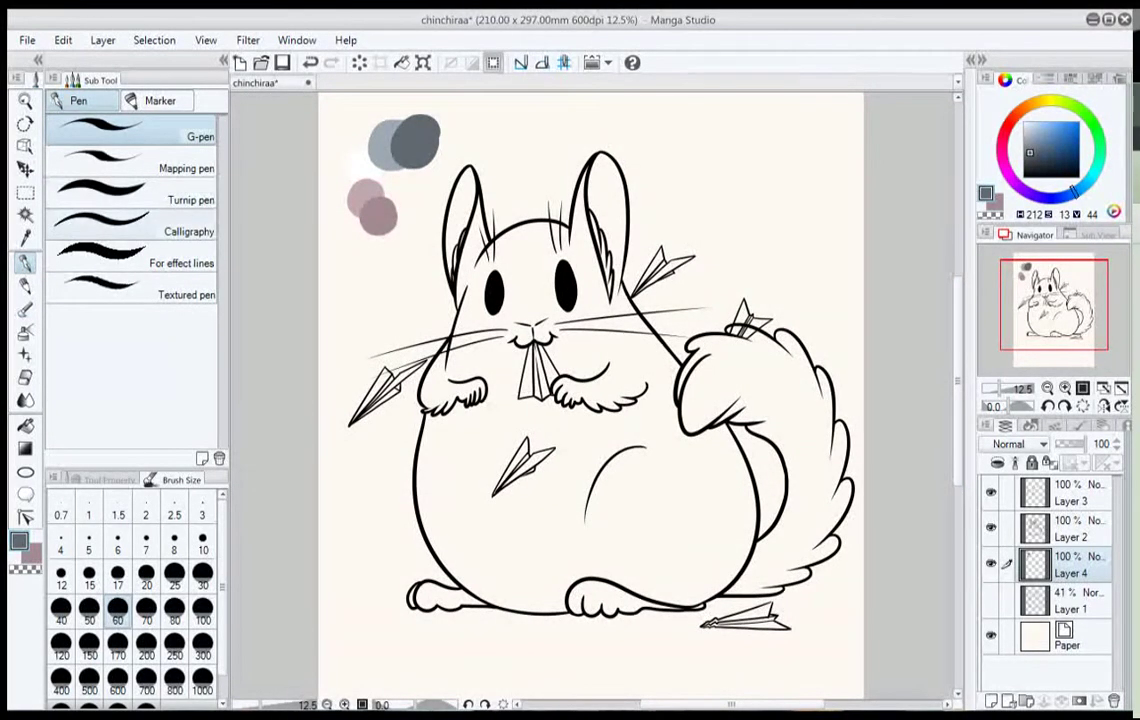
left_click(160, 100)
left_click(120, 197)
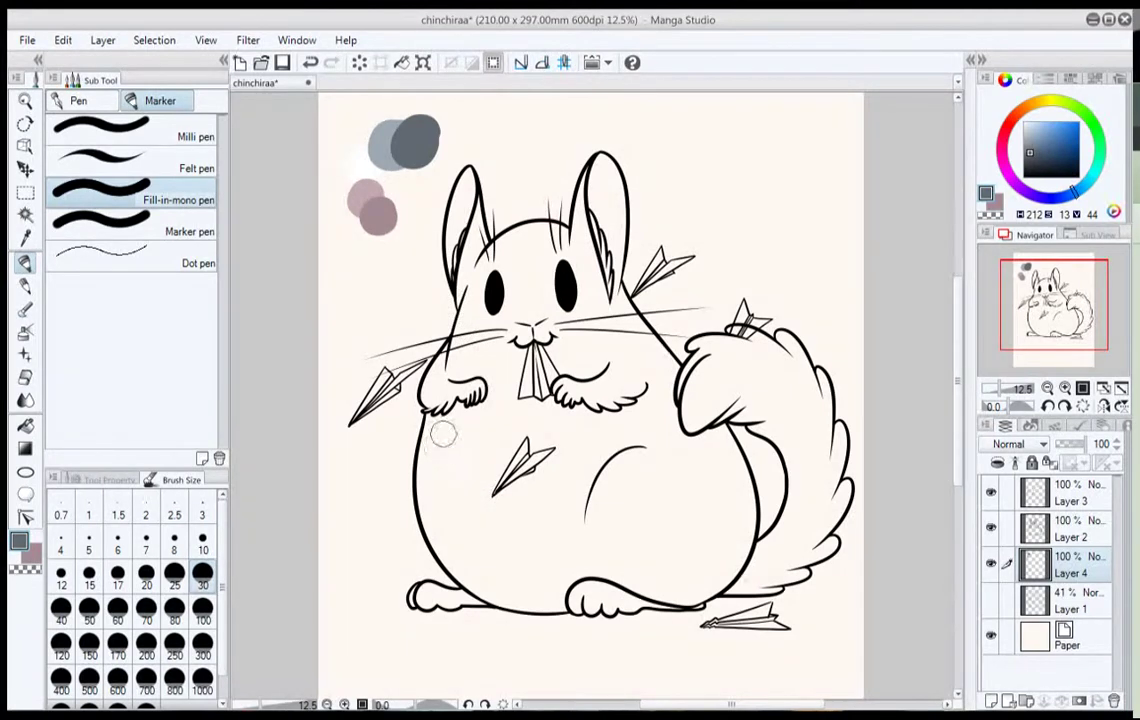
left_click(386, 159, "alt")
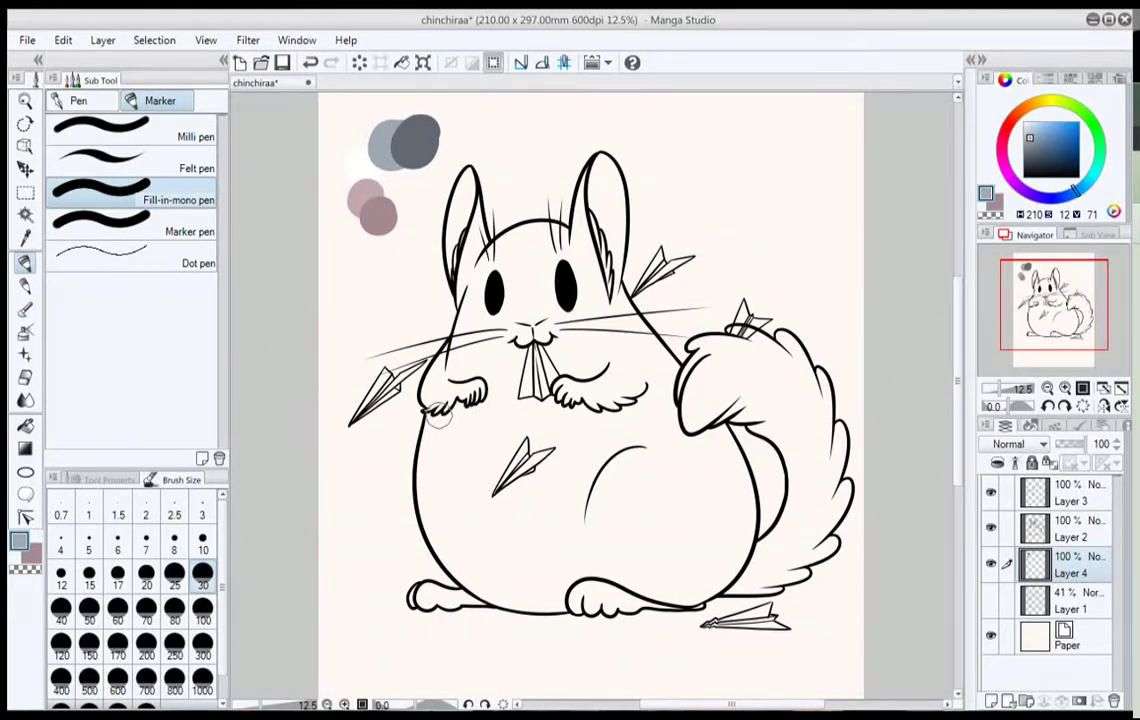
mouse_move(437, 418)
left_mouse_down()
mouse_move(435, 526)
mouse_move(479, 583)
mouse_move(556, 602)
mouse_move(569, 600)
mouse_move(557, 583)
mouse_move(598, 565)
mouse_move(720, 578)
left_mouse_up()
mouse_move(775, 543)
left_mouse_down()
mouse_move(780, 533)
mouse_move(733, 580)
mouse_move(767, 580)
left_mouse_up()
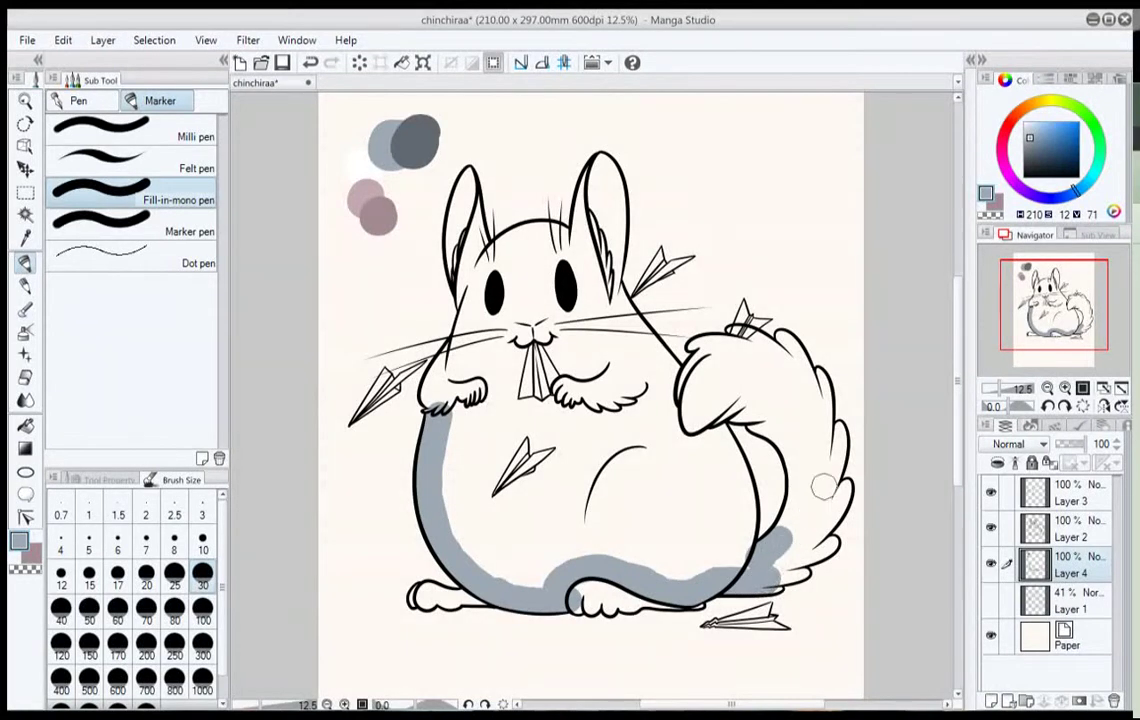
Paint the body's right edge and most of the tail in the same light blue-grey, leaving a gap inside the curled tip.
mouse_move(782, 435)
left_mouse_down()
mouse_move(797, 493)
mouse_move(786, 532)
left_mouse_up()
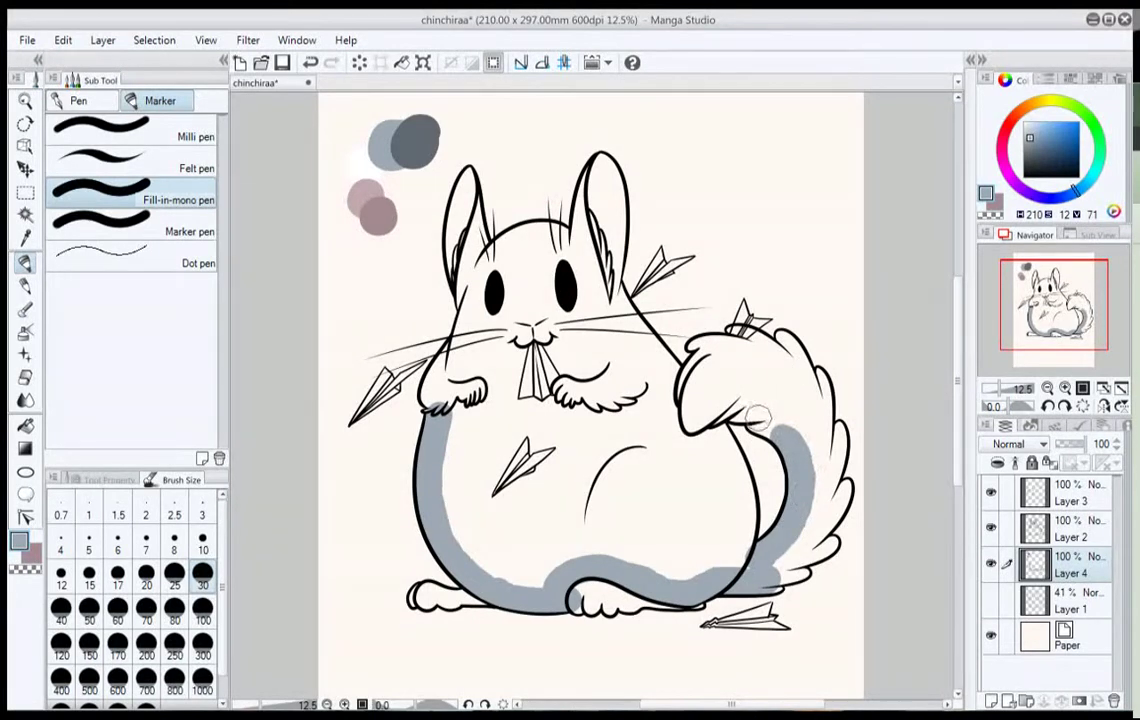
left_click_drag(757, 420, 784, 438)
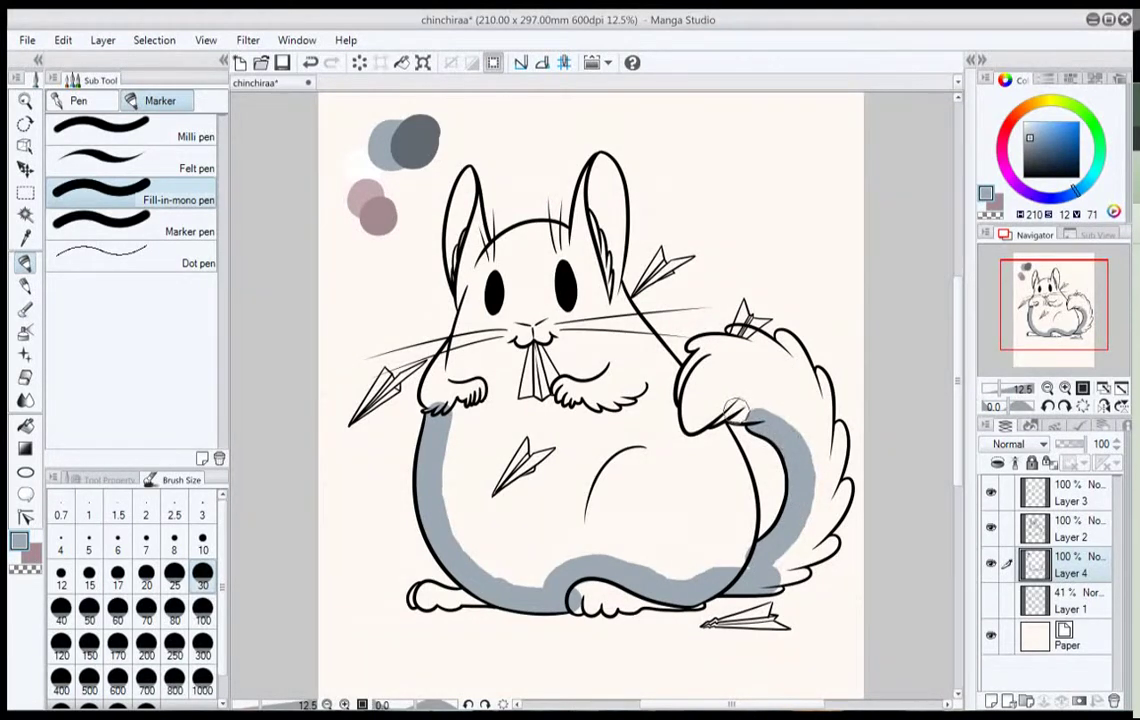
mouse_move(735, 407)
left_mouse_down()
mouse_move(728, 398)
mouse_move(712, 420)
mouse_move(741, 502)
mouse_move(738, 532)
left_mouse_up()
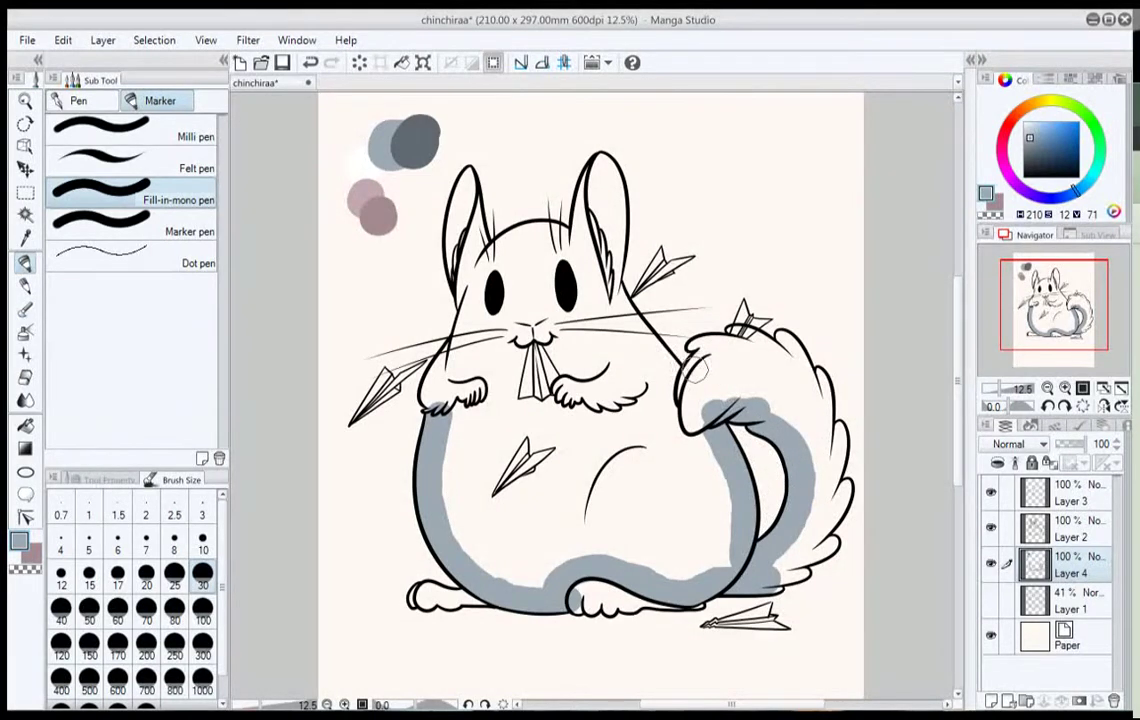
mouse_move(697, 372)
left_mouse_down()
mouse_move(747, 353)
mouse_move(742, 340)
mouse_move(756, 367)
mouse_move(757, 346)
mouse_move(785, 351)
mouse_move(805, 384)
mouse_move(816, 382)
mouse_move(820, 433)
mouse_move(835, 446)
mouse_move(826, 479)
mouse_move(840, 440)
mouse_move(821, 490)
mouse_move(840, 491)
mouse_move(813, 536)
mouse_move(822, 543)
mouse_move(777, 571)
mouse_move(817, 486)
mouse_move(720, 326)
mouse_move(761, 374)
mouse_move(797, 387)
mouse_move(809, 466)
left_mouse_up()
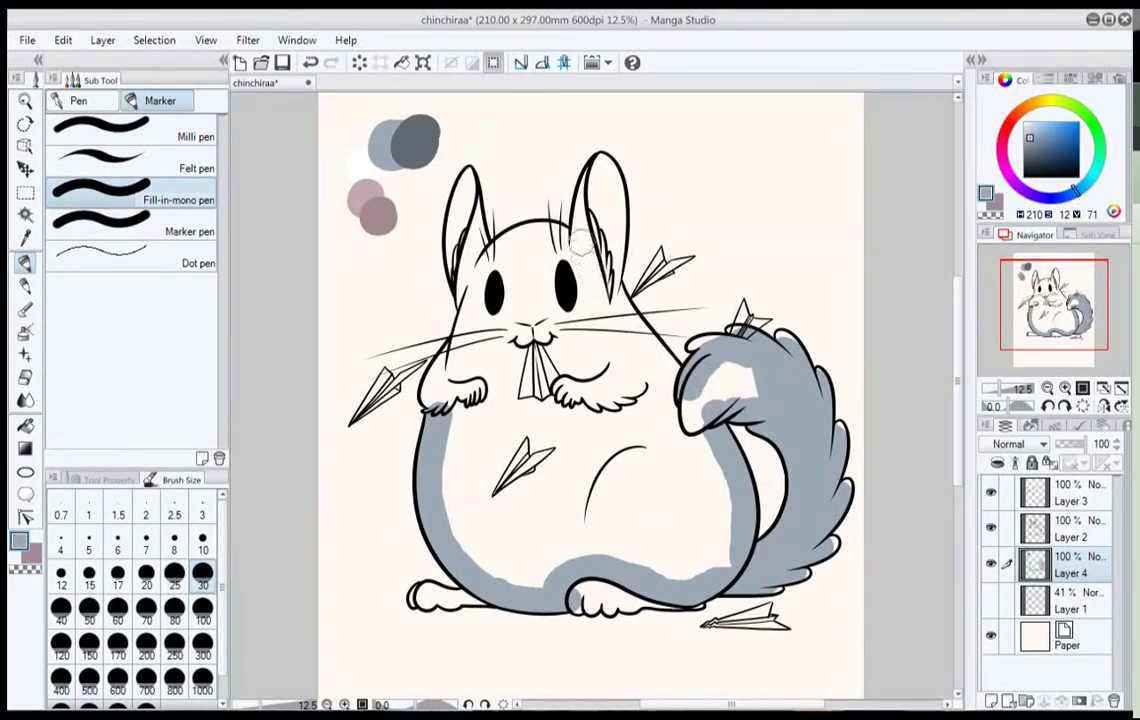
Paint both ears, the sides of the head and the forehead in light blue-grey, leaving the face uncoloured.
left_click(601, 167)
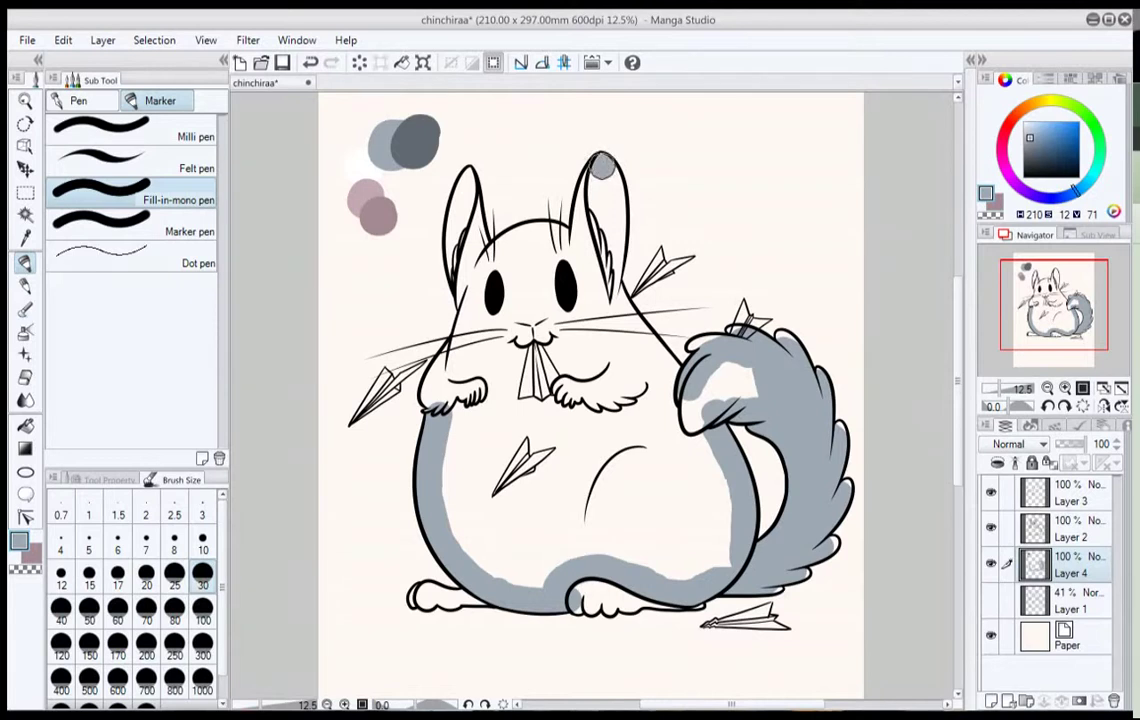
mouse_move(601, 178)
left_mouse_down()
mouse_move(581, 234)
mouse_move(606, 178)
mouse_move(599, 242)
mouse_move(607, 173)
mouse_move(607, 282)
mouse_move(606, 265)
mouse_move(623, 318)
mouse_move(675, 378)
left_mouse_up()
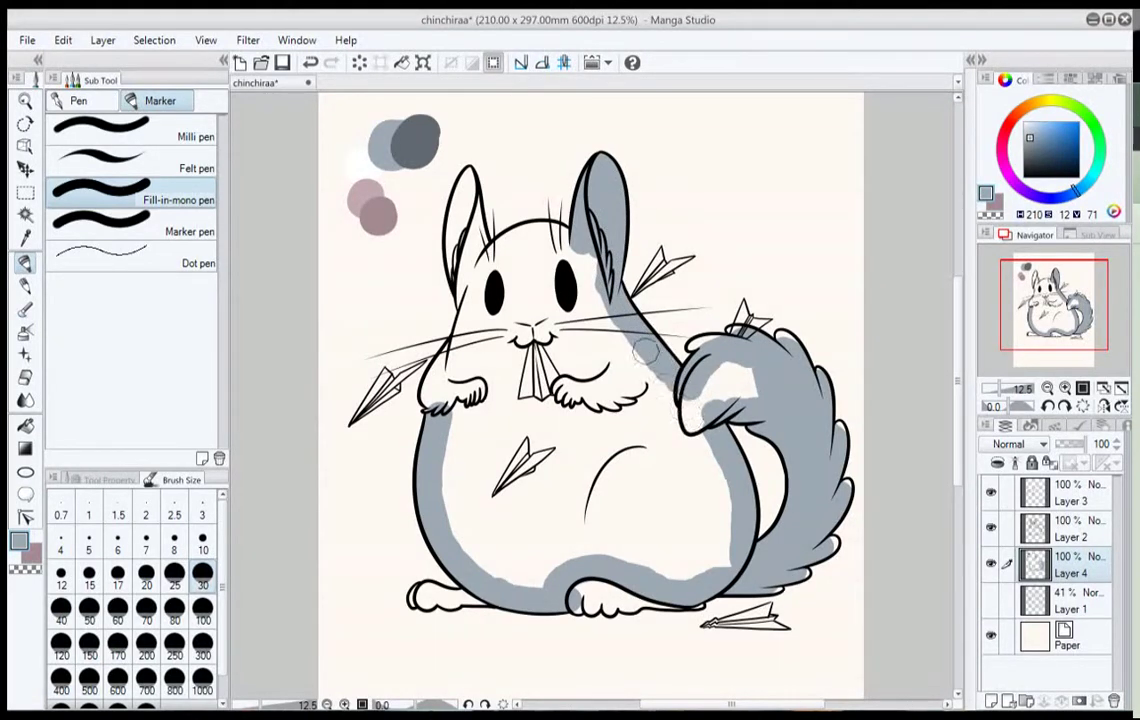
mouse_move(478, 242)
left_mouse_down()
mouse_move(460, 188)
mouse_move(454, 237)
mouse_move(472, 297)
mouse_move(478, 265)
mouse_move(462, 343)
mouse_move(438, 394)
left_mouse_up()
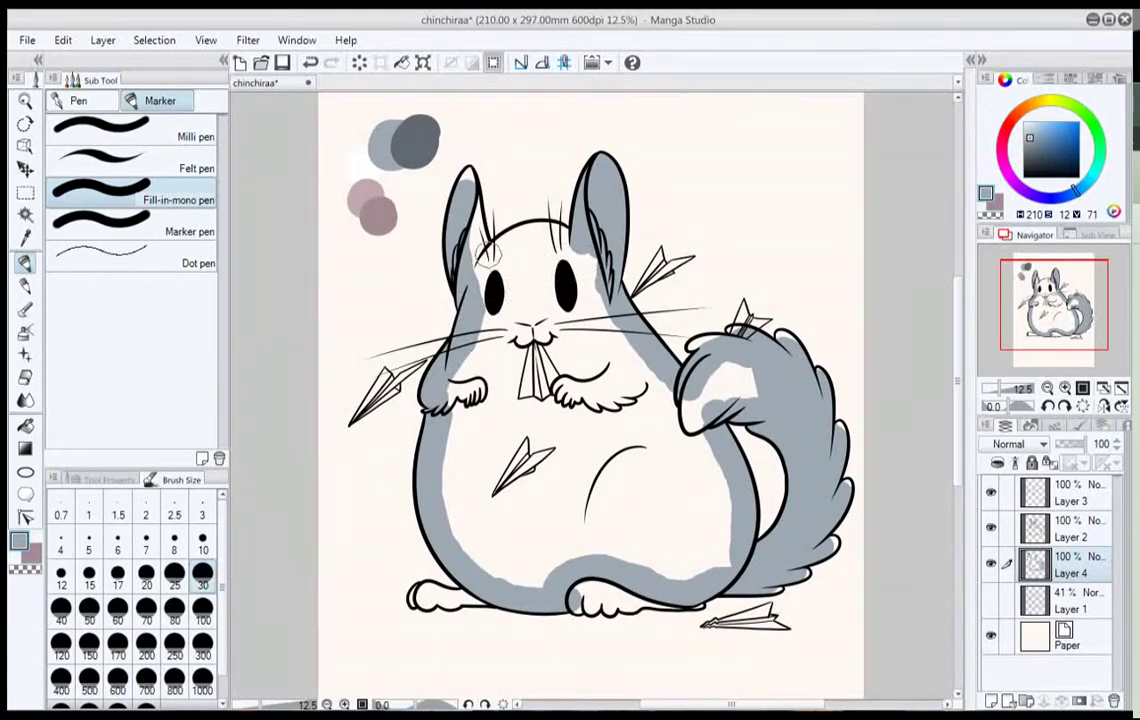
left_click_drag(468, 199, 477, 247)
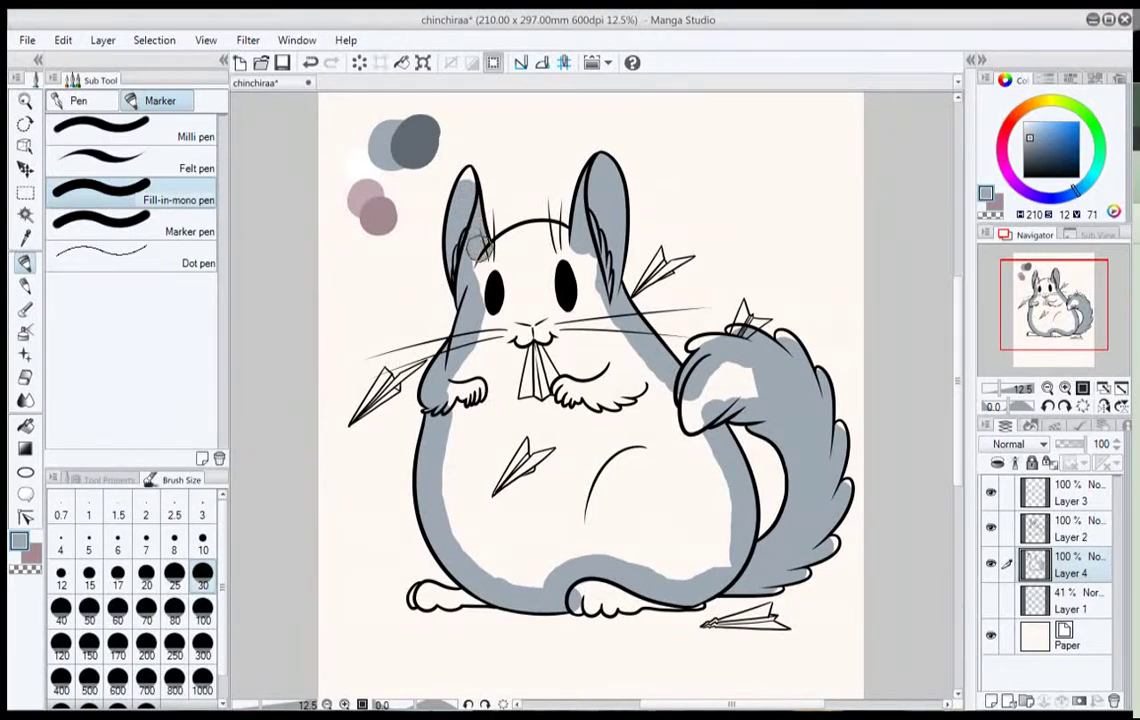
mouse_move(468, 203)
left_mouse_down()
mouse_move(484, 242)
mouse_move(440, 232)
mouse_move(470, 212)
mouse_move(530, 235)
left_mouse_up()
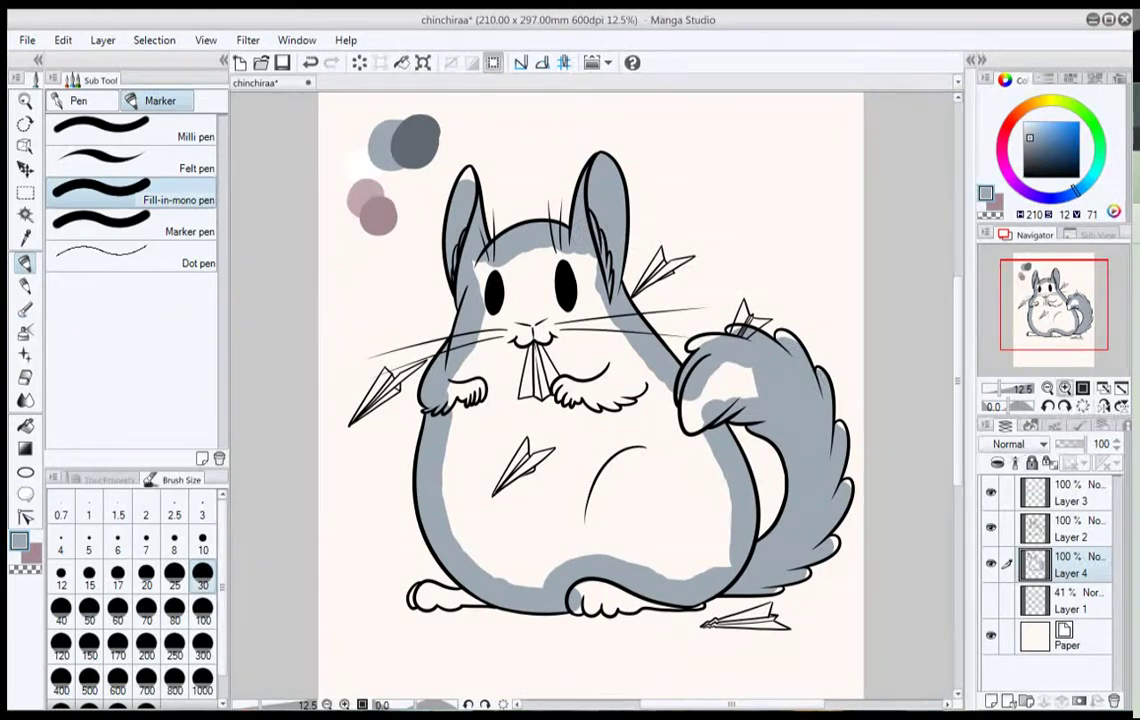
Fill the uncoloured gaps inside the tail's outer fur tufts and upper curl with light blue-grey, up to the line art.
left_click(1065, 388)
left_click(1065, 388)
left_click(1061, 302)
left_click_drag(1061, 302, 1076, 304)
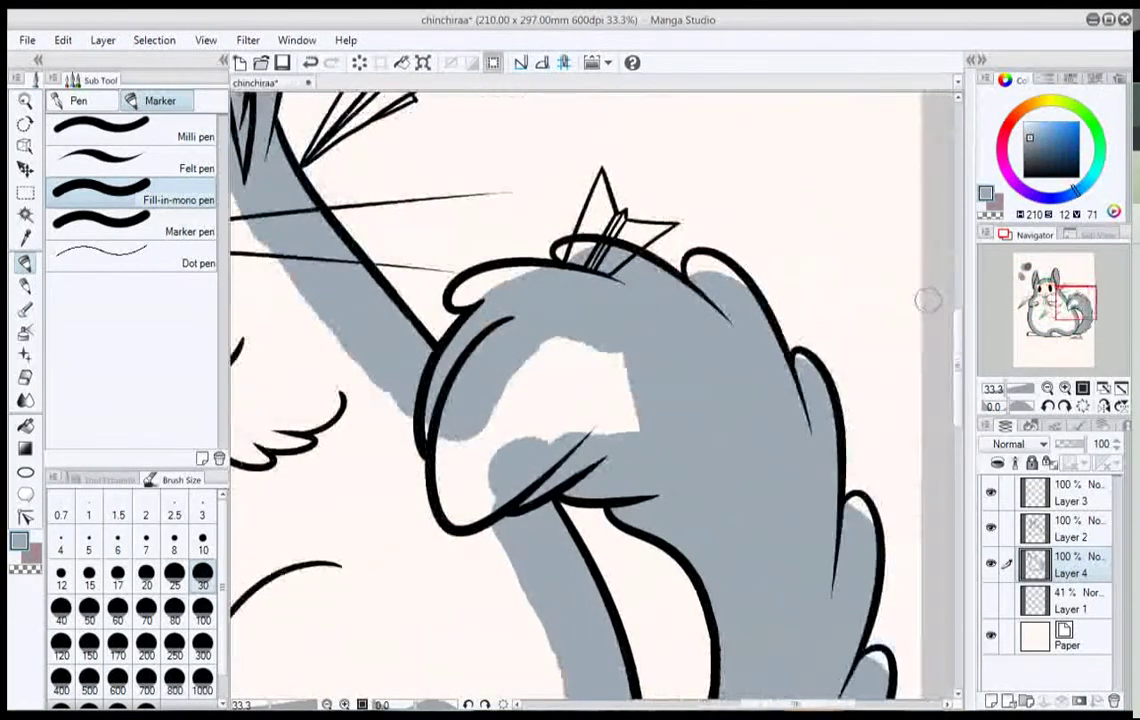
mouse_move(458, 295)
left_mouse_down()
mouse_move(501, 275)
mouse_move(557, 280)
mouse_move(471, 293)
mouse_move(565, 250)
mouse_move(706, 267)
left_mouse_up()
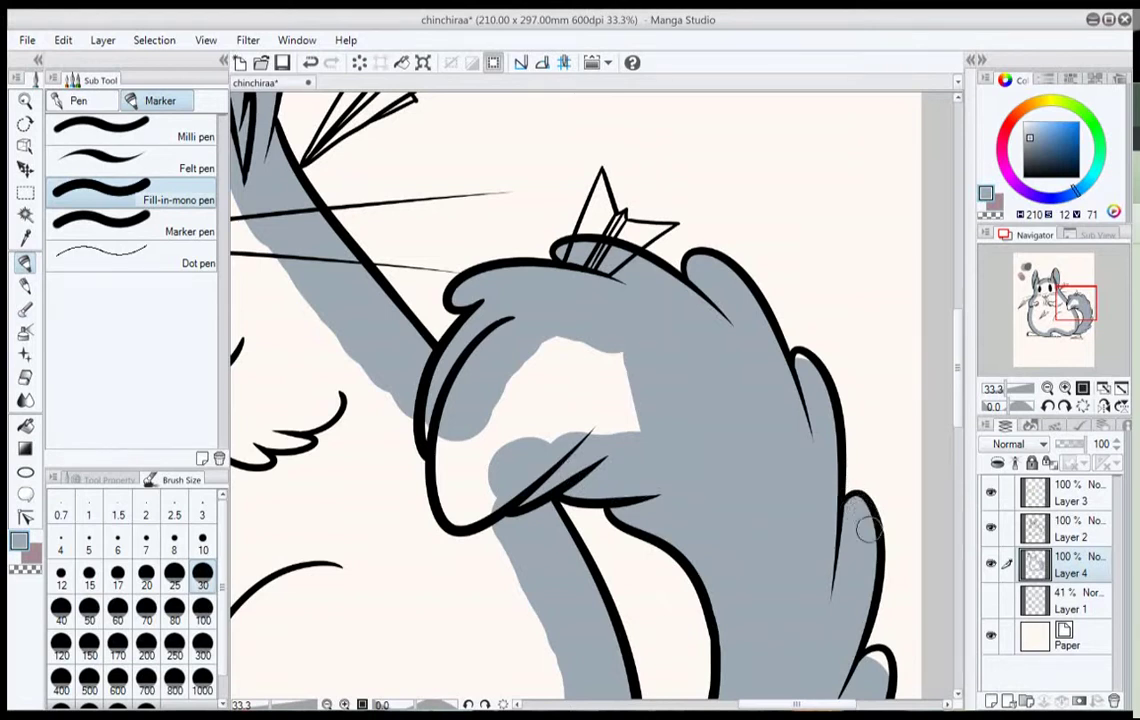
left_click_drag(815, 390, 728, 228)
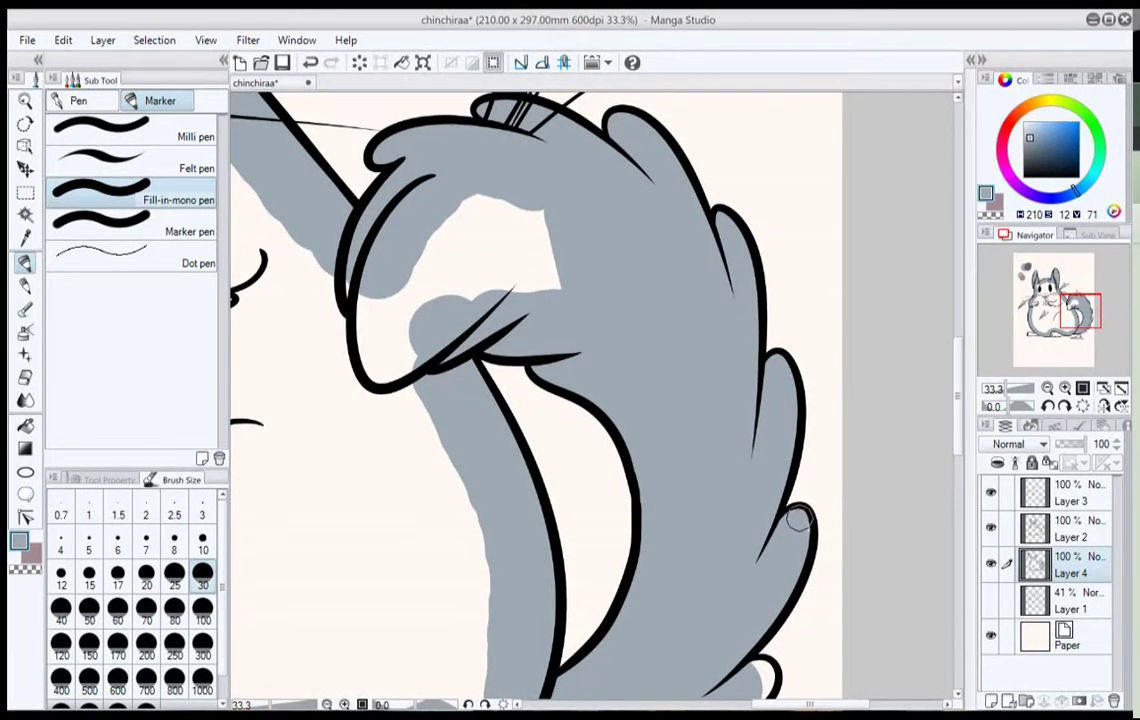
mouse_move(740, 660)
left_mouse_down()
mouse_move(804, 299)
mouse_move(828, 325)
left_mouse_up()
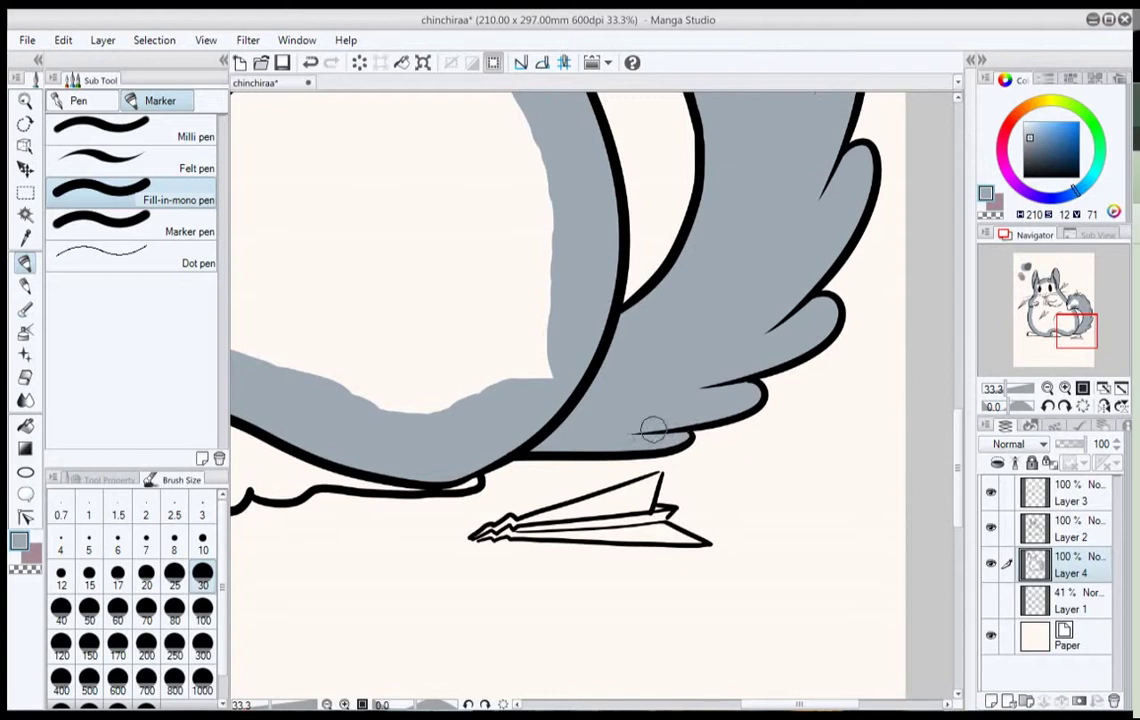
Fill the uncoloured tip of the chinchilla's shorter ear with light blue-grey.
left_click_drag(1077, 331, 1051, 292)
scroll(926, 261, "up", 5)
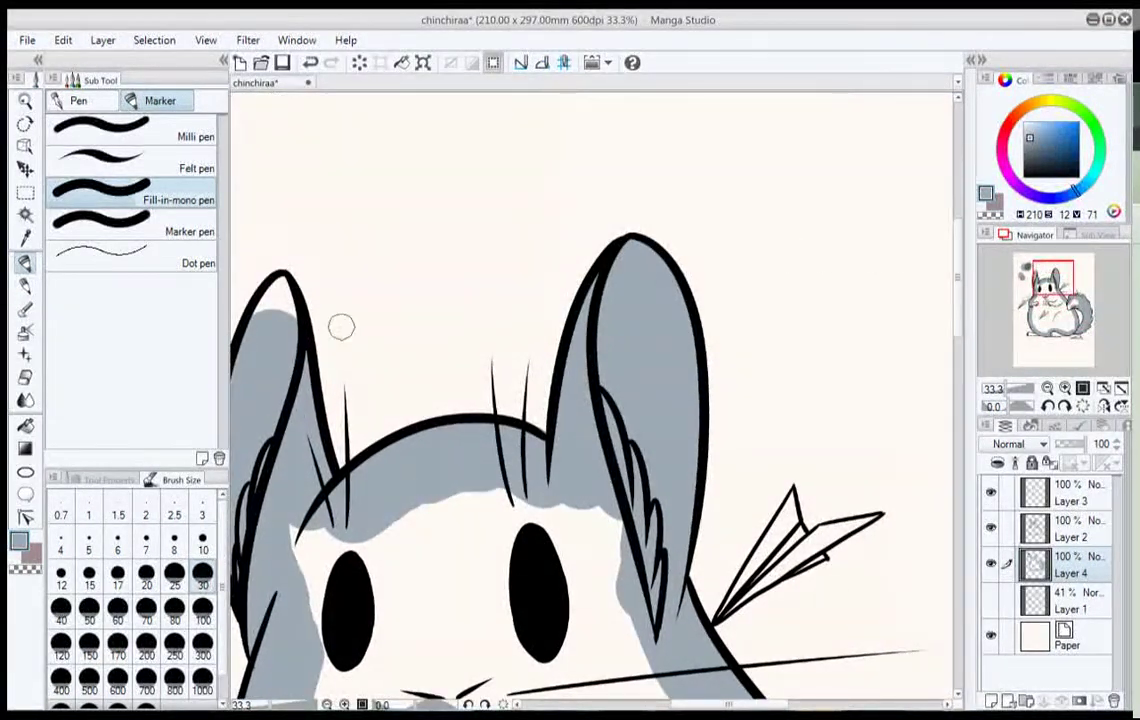
mouse_move(278, 289)
left_mouse_down()
mouse_move(257, 322)
mouse_move(287, 306)
left_mouse_up()
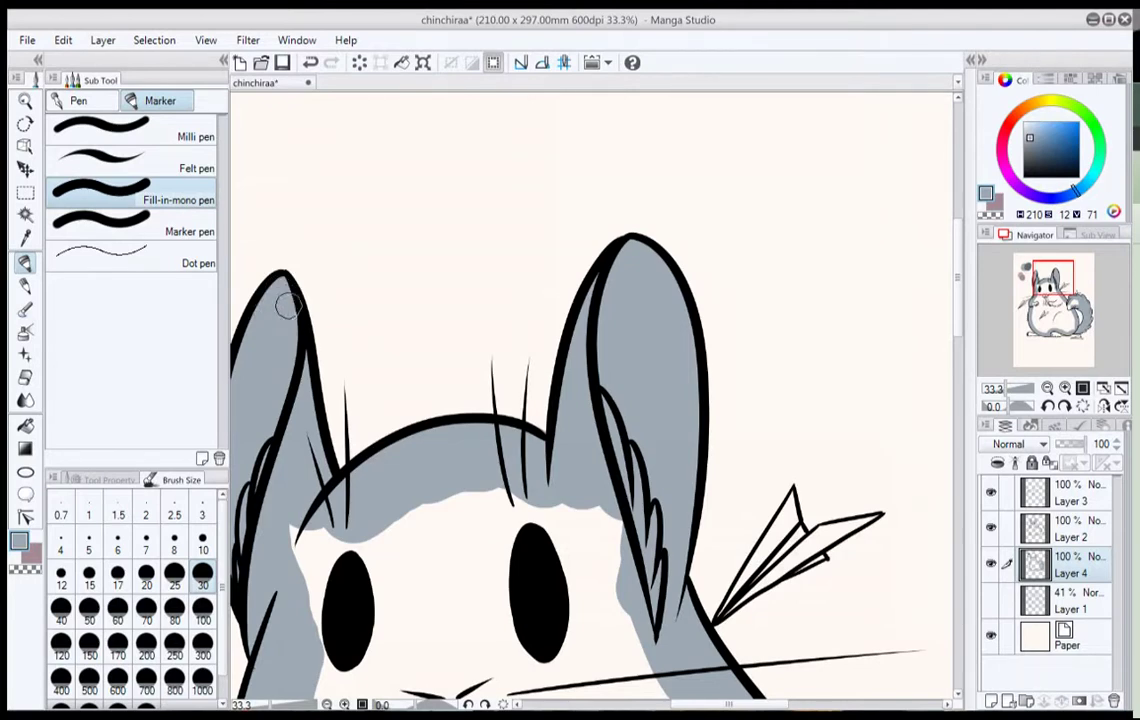
Touch up the light blue-grey edge around the arm beside the paper airplane and along its fur fringe.
left_click_drag(1053, 278, 1040, 309)
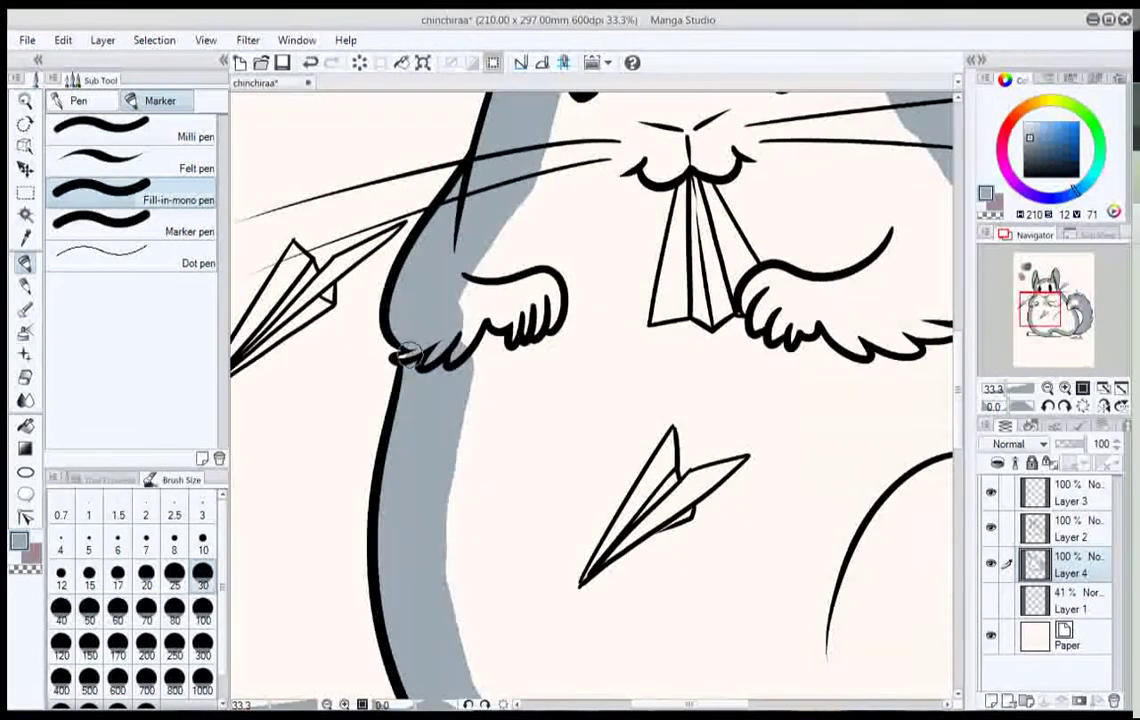
key("ctrl+plus")
key("ctrl+plus")
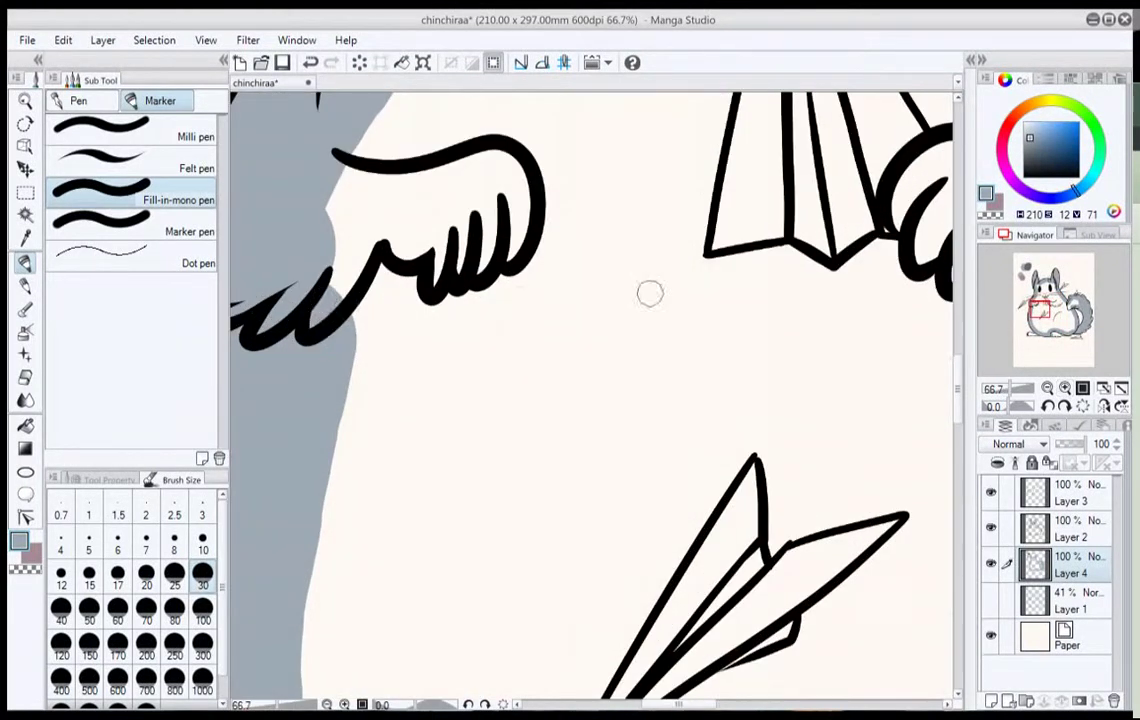
left_click_drag(472, 271, 884, 302)
mouse_move(634, 343)
left_mouse_down()
mouse_move(624, 352)
mouse_move(653, 343)
left_mouse_up()
left_click(1047, 388)
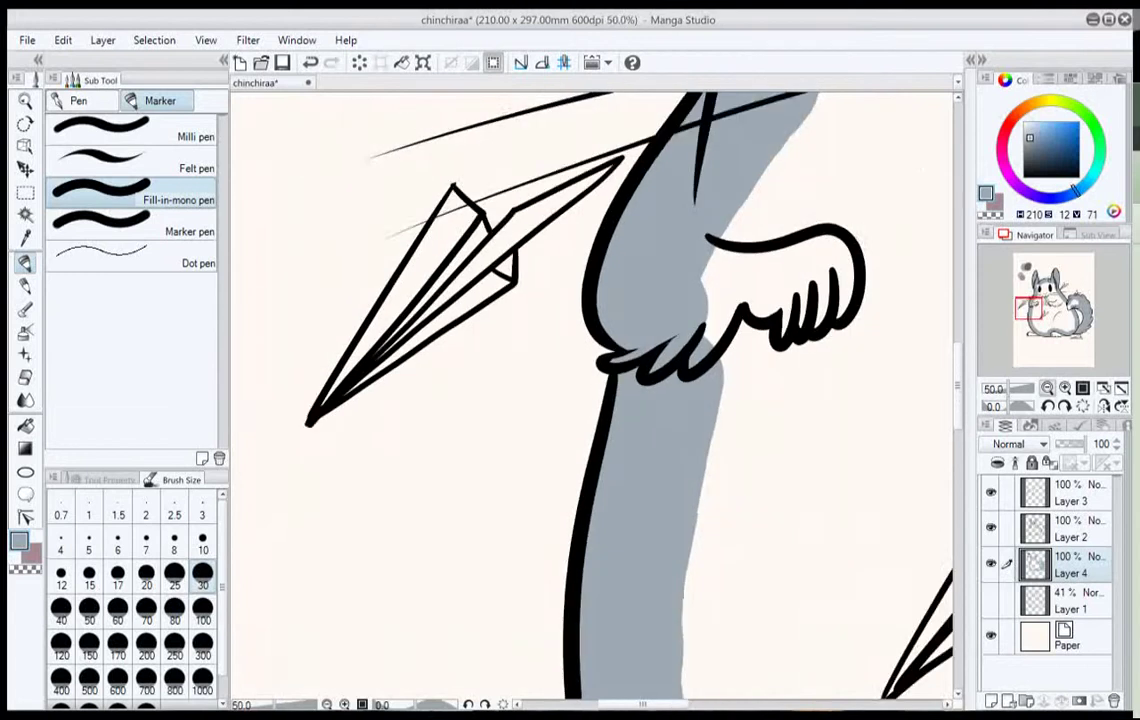
left_click(1047, 388)
left_click_drag(1044, 308, 1056, 304)
left_click(1047, 388)
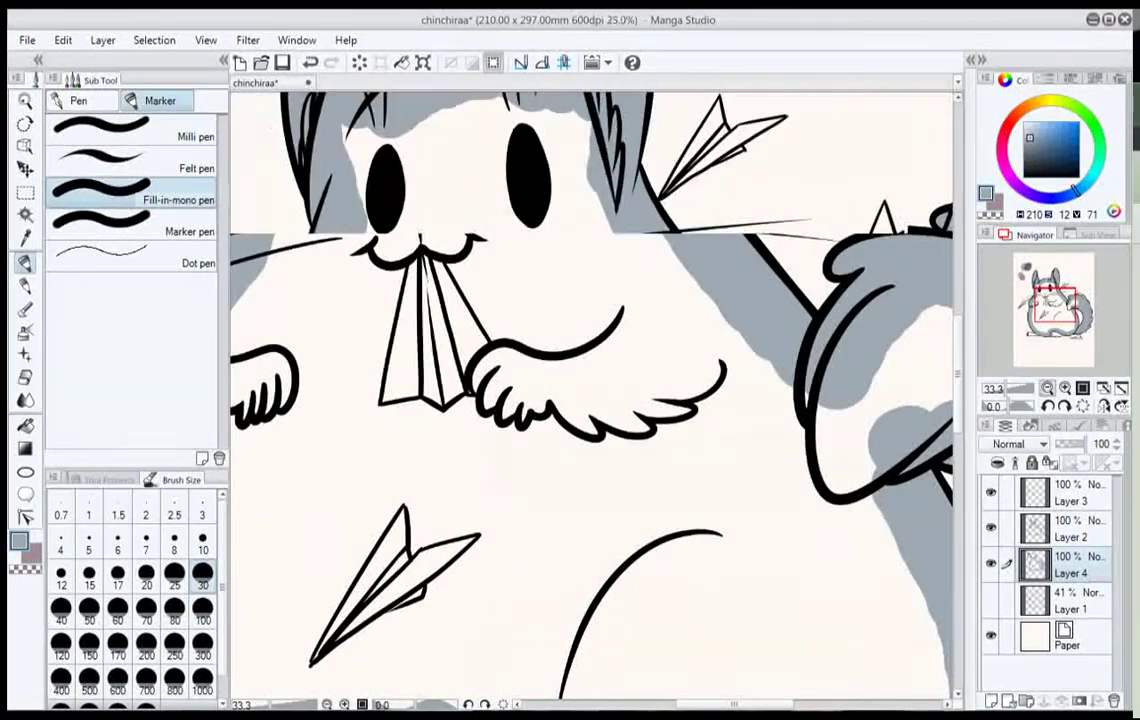
left_click(1047, 388)
left_click(1048, 314)
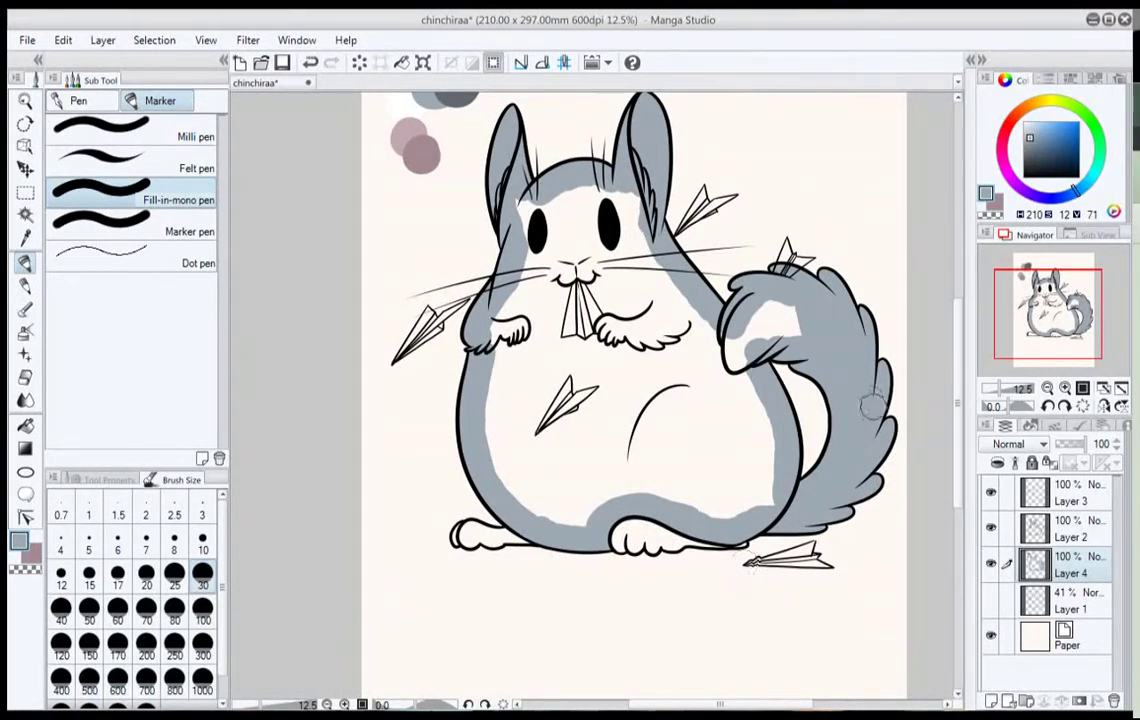
Clean up the fur colour along the outline of the front foot, leaving both feet uncoloured.
left_click(1065, 388)
mouse_move(1048, 314)
left_mouse_down()
mouse_move(1038, 311)
mouse_move(1037, 332)
left_mouse_up()
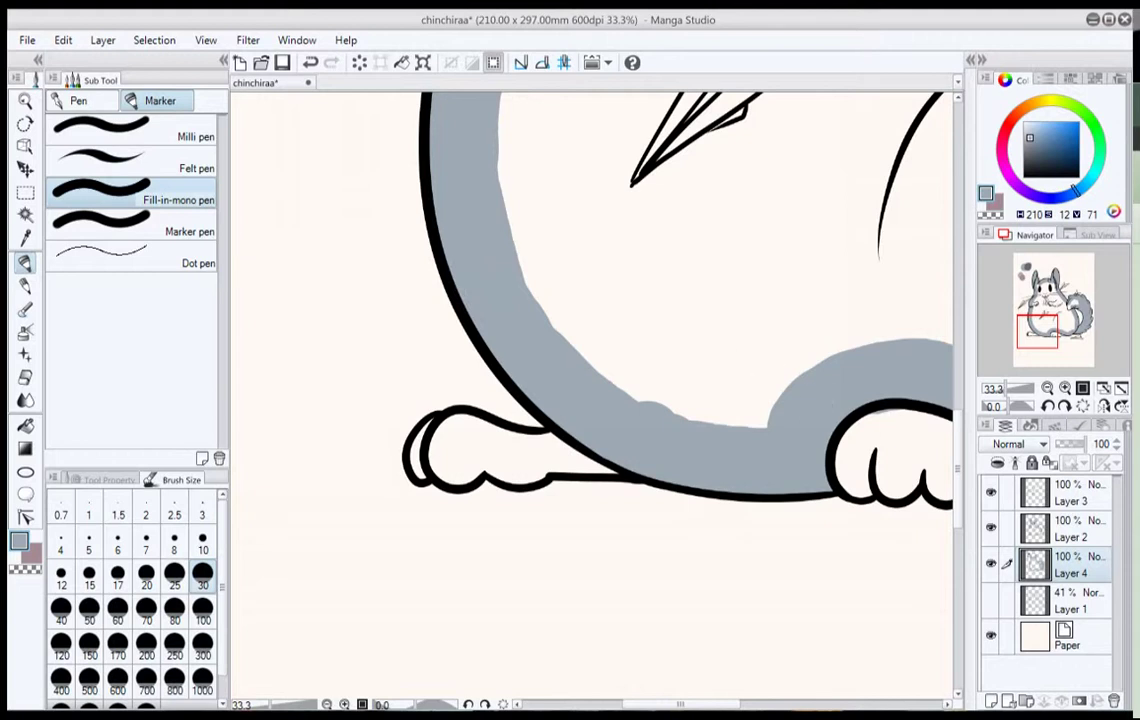
left_click_drag(808, 467, 828, 476)
mouse_move(884, 443)
left_mouse_down()
mouse_move(899, 441)
mouse_move(869, 463)
left_mouse_up()
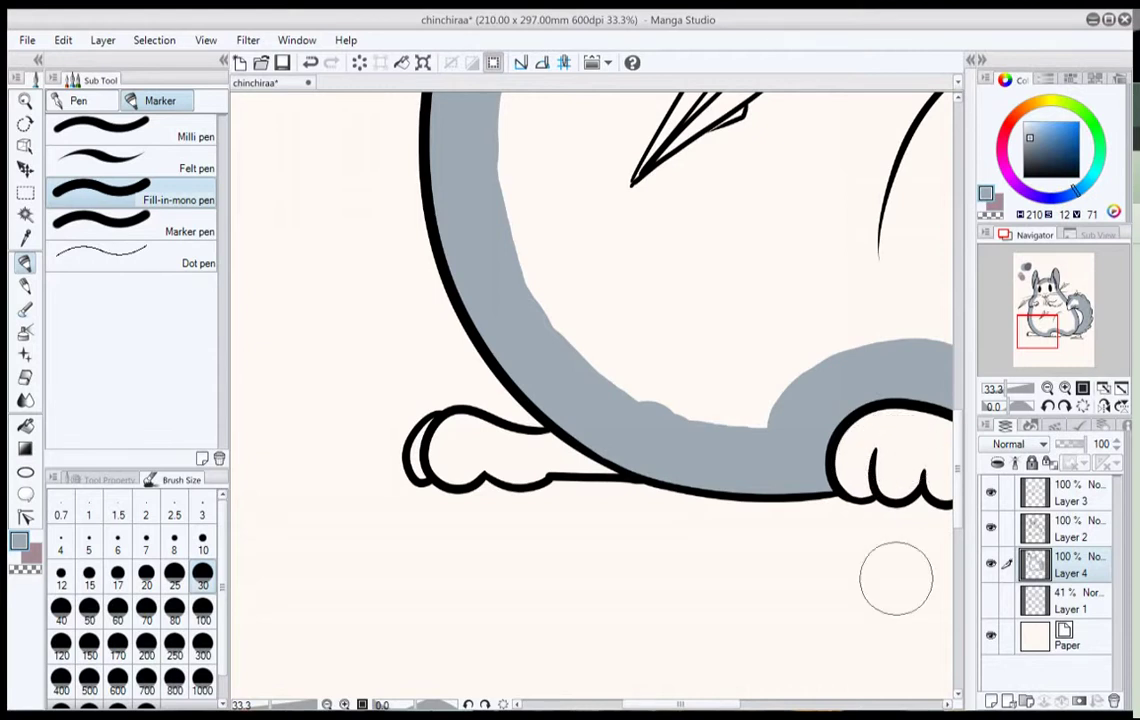
mouse_move(896, 578)
left_mouse_down()
mouse_move(683, 577)
mouse_move(342, 547)
left_mouse_up()
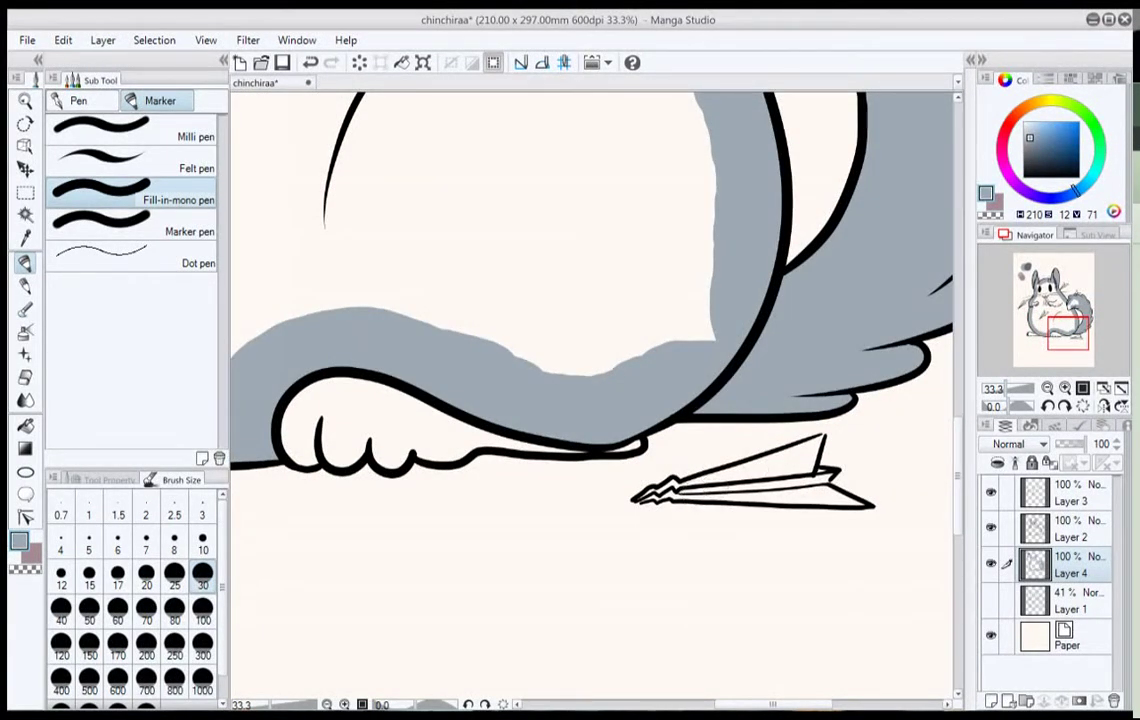
Fill the remaining white areas of the face, arms, belly and curled tail tip with light blue-grey.
left_click_drag(1068, 333, 1053, 278)
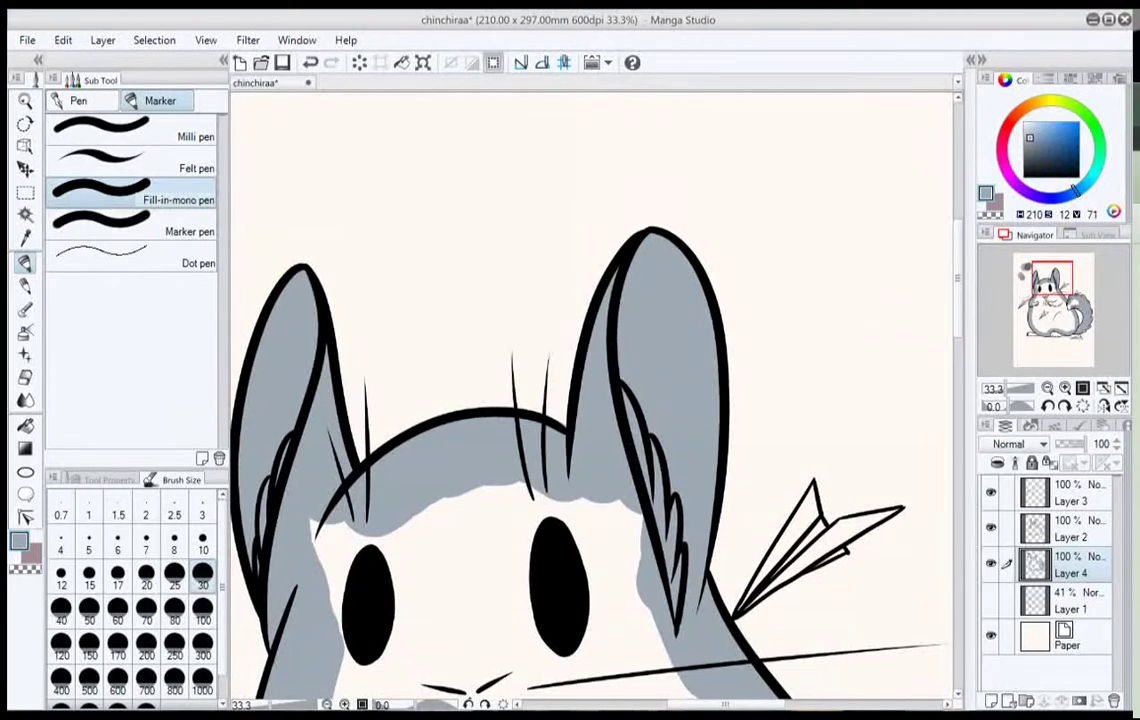
left_click(1047, 388)
left_click(1047, 388)
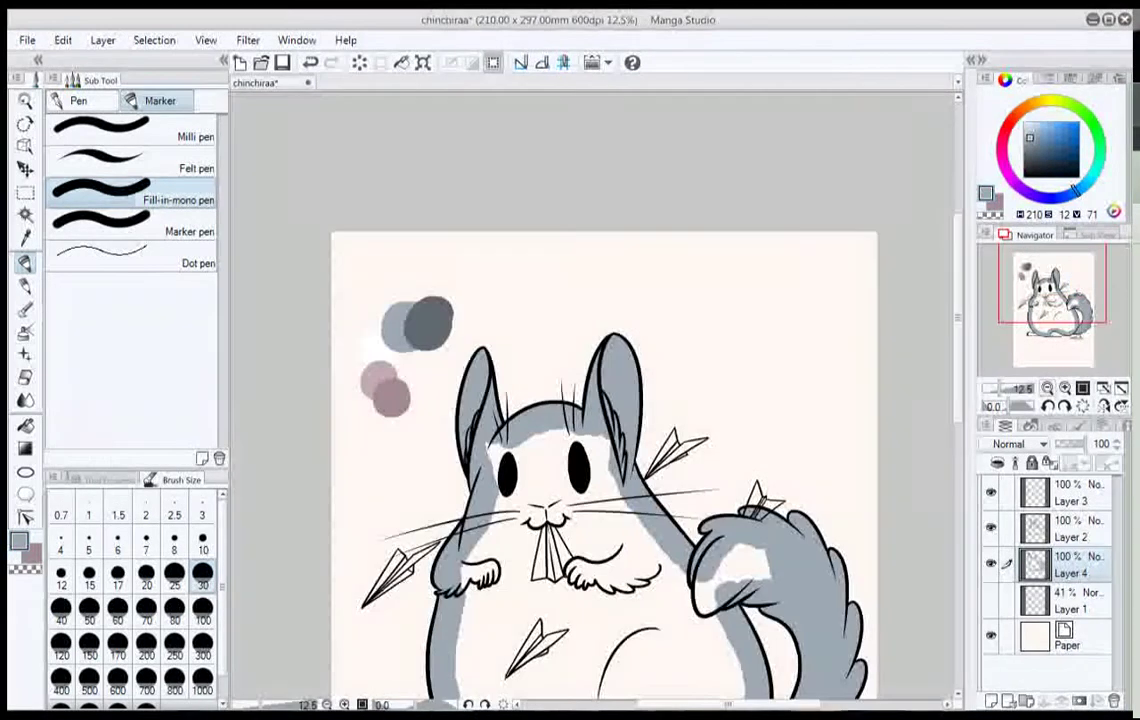
left_click(1047, 388)
left_click_drag(1052, 279, 1054, 286)
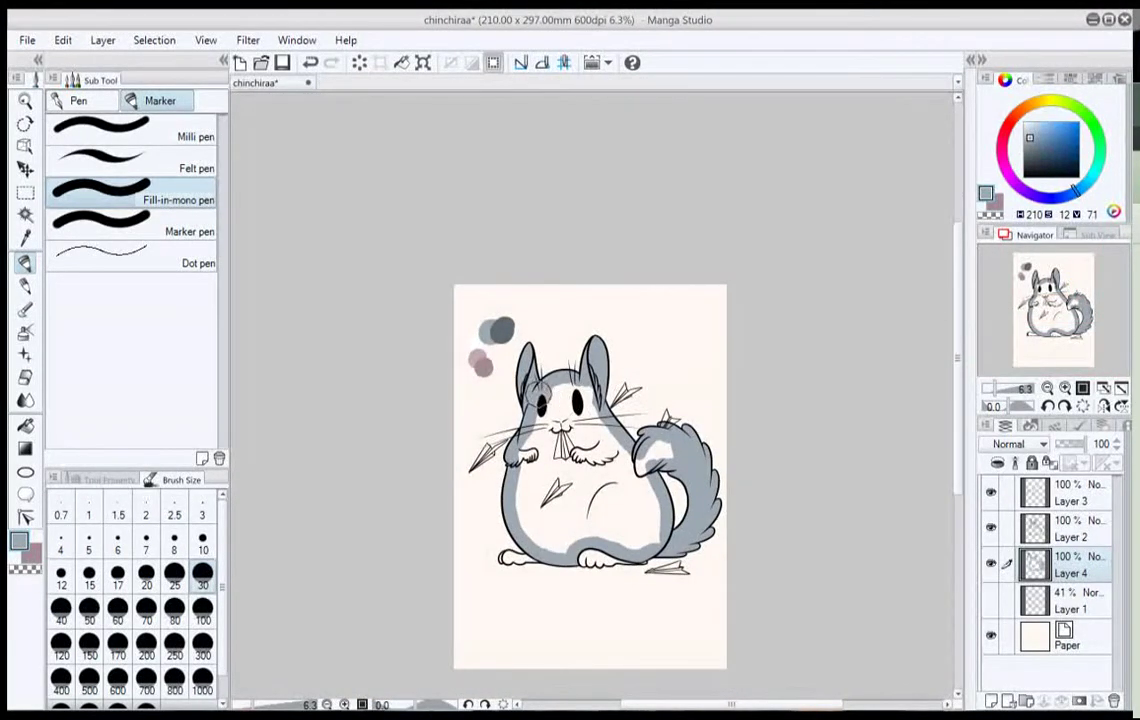
left_click_drag(522, 440, 528, 520)
mouse_move(562, 391)
left_mouse_down()
mouse_move(556, 446)
mouse_move(575, 388)
mouse_move(565, 468)
mouse_move(593, 391)
mouse_move(588, 478)
mouse_move(600, 423)
mouse_move(618, 483)
mouse_move(659, 468)
mouse_move(667, 450)
mouse_move(655, 478)
mouse_move(620, 448)
mouse_move(643, 470)
mouse_move(656, 535)
mouse_move(634, 545)
mouse_move(596, 526)
mouse_move(562, 545)
mouse_move(537, 531)
mouse_move(546, 475)
mouse_move(566, 525)
mouse_move(618, 480)
mouse_move(634, 518)
left_mouse_up()
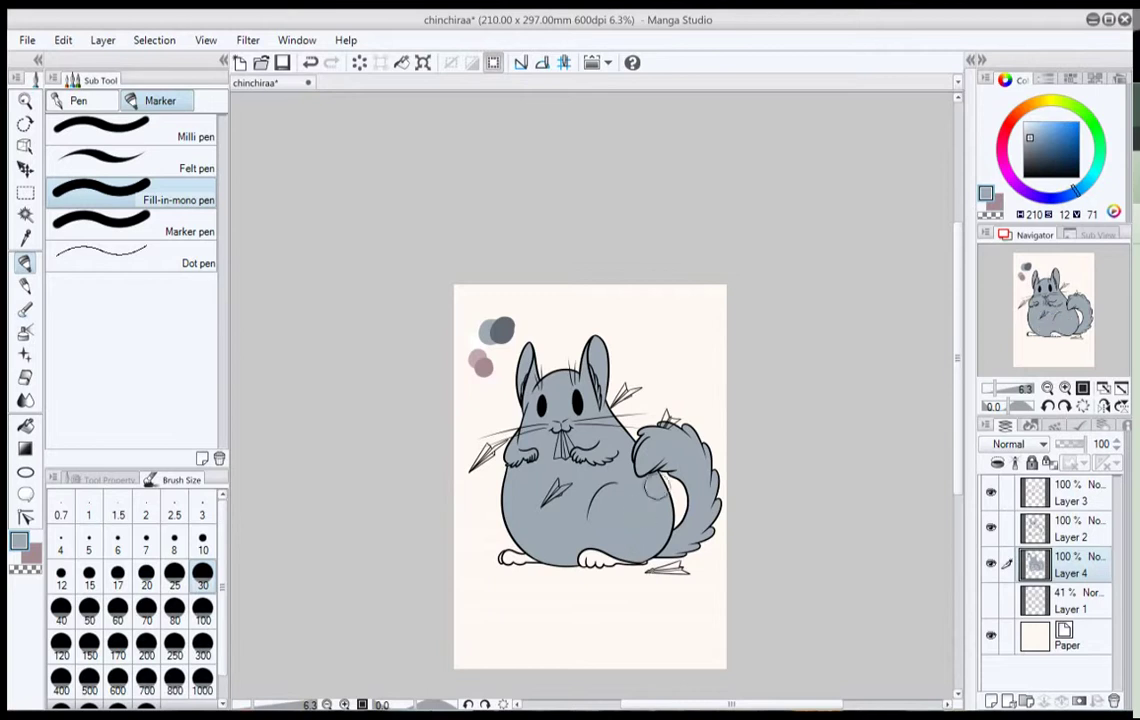
Switch from the Fill-in-mono pen to the Felt pen.
key("ctrl+plus")
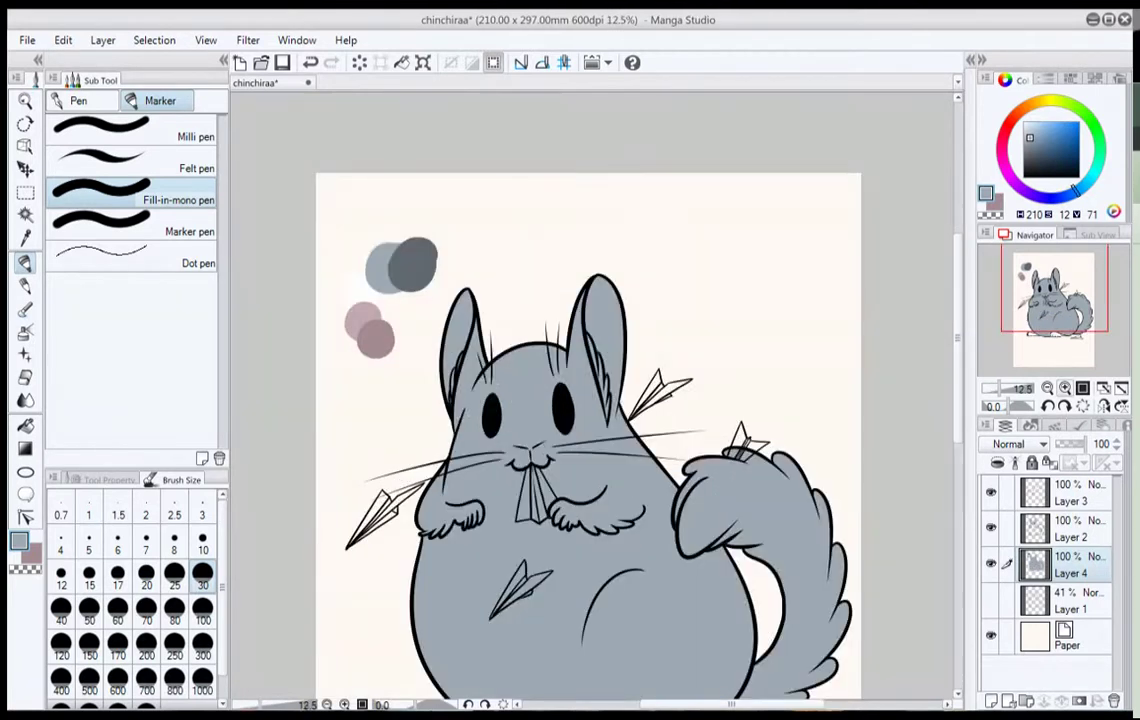
left_click_drag(600, 440, 526, 349)
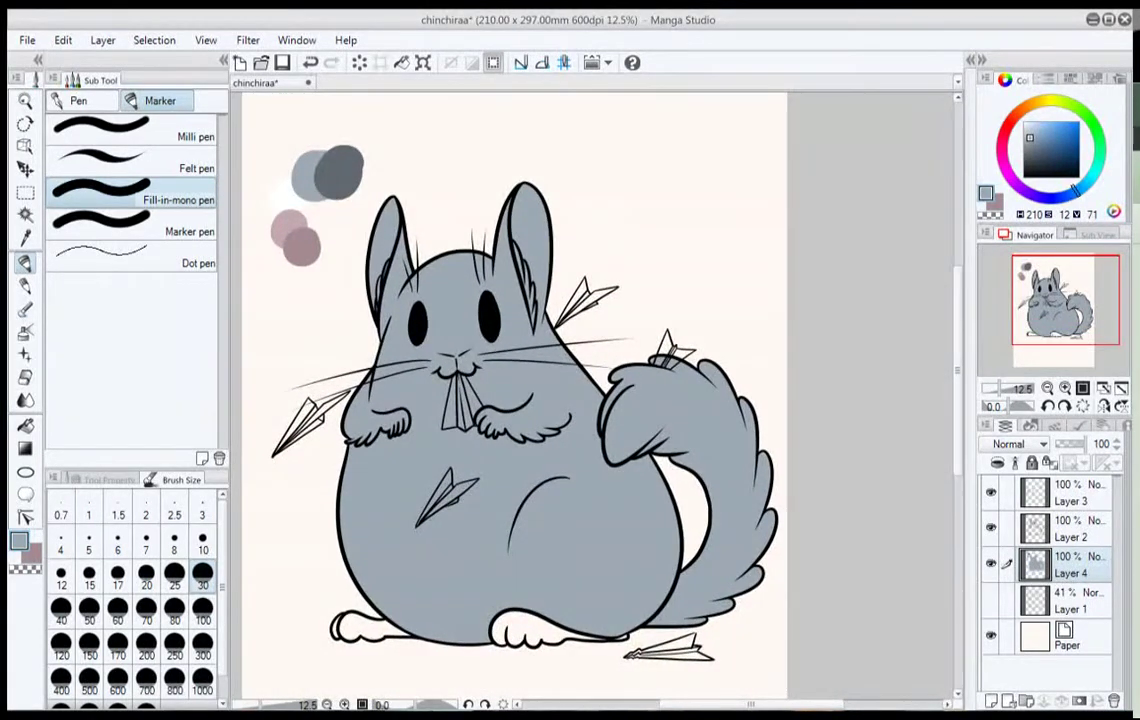
left_click(130, 160)
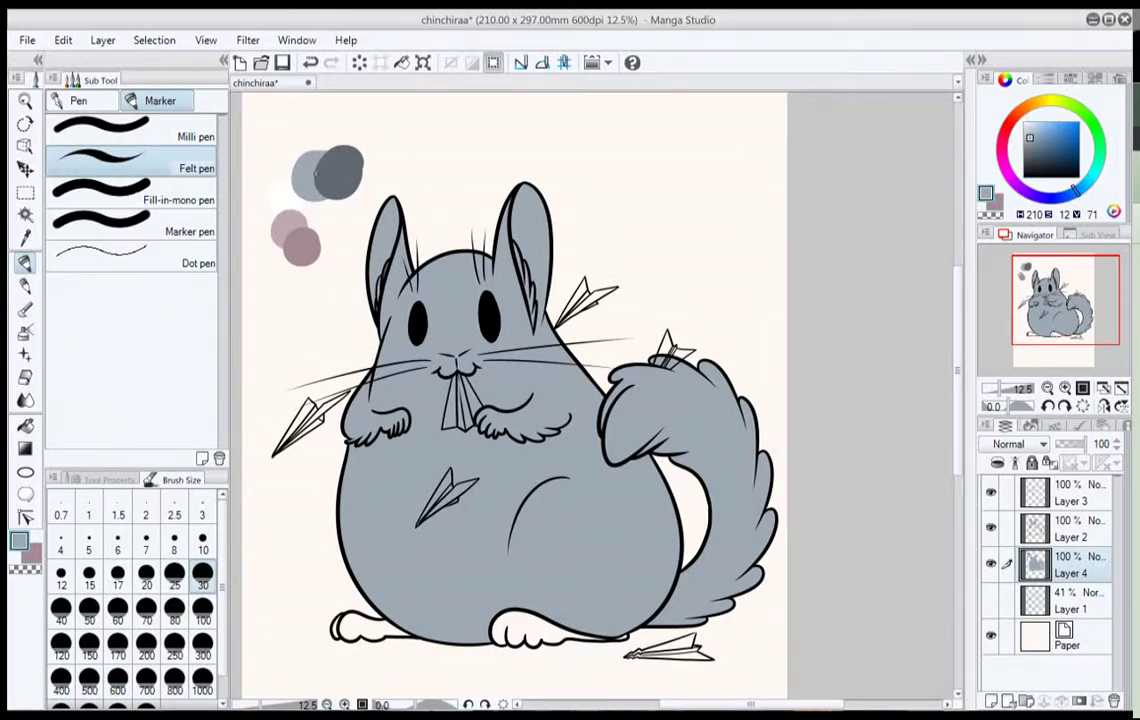
left_click(100, 192)
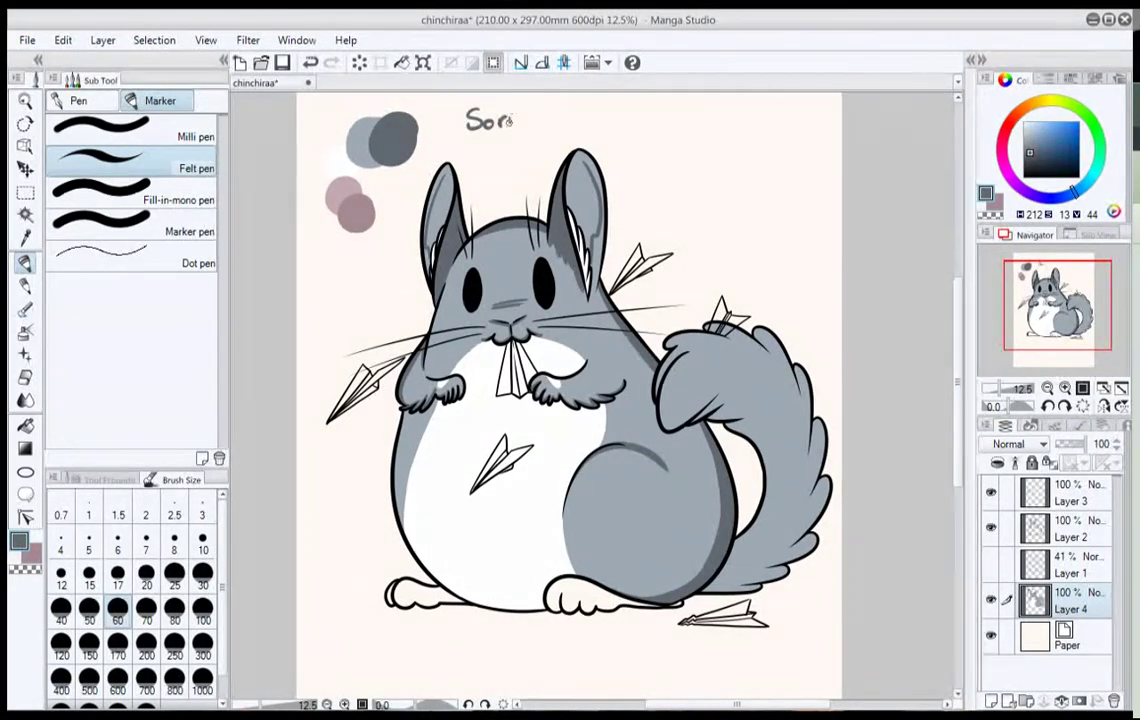
Write the note "Sorry, recorder crashed..." above the chinchilla with the Felt pen and erase it.
left_click_drag(511, 128, 522, 119)
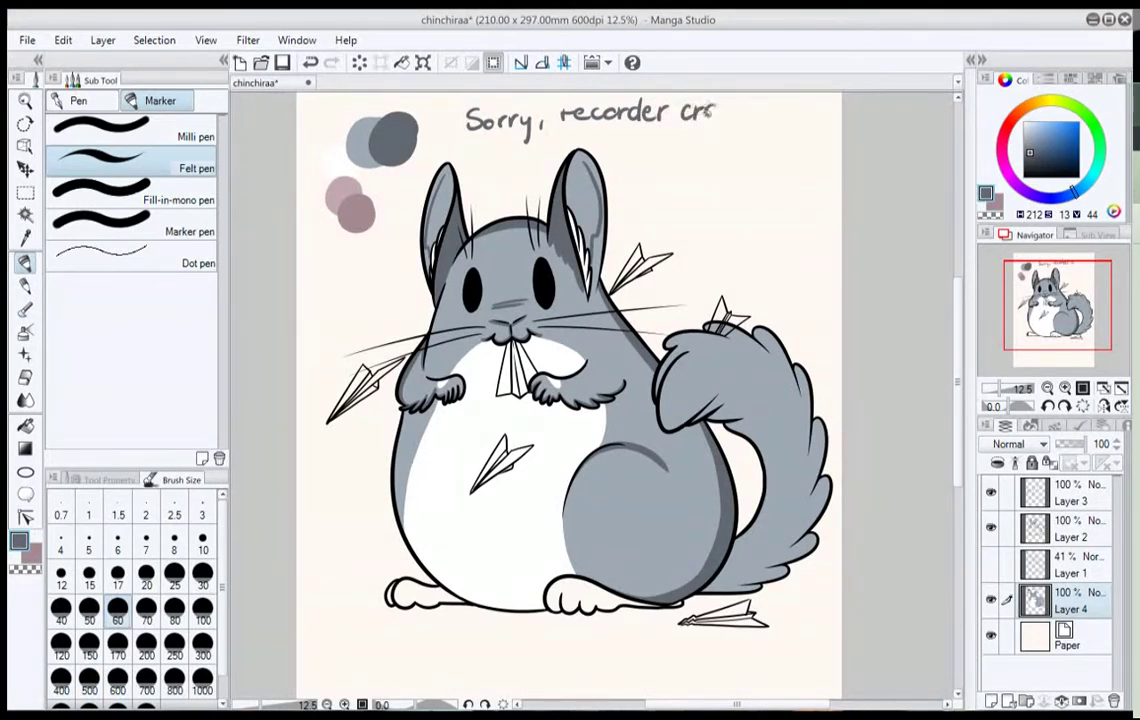
left_click_drag(737, 101, 746, 117)
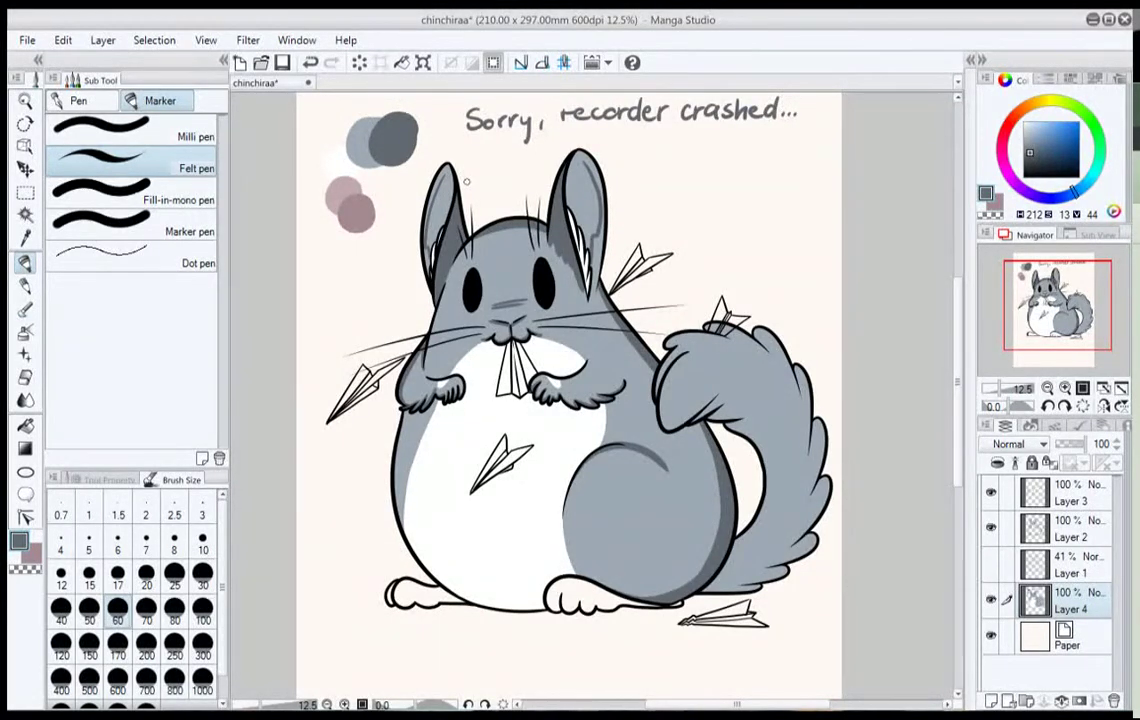
left_click_drag(432, 110, 804, 107)
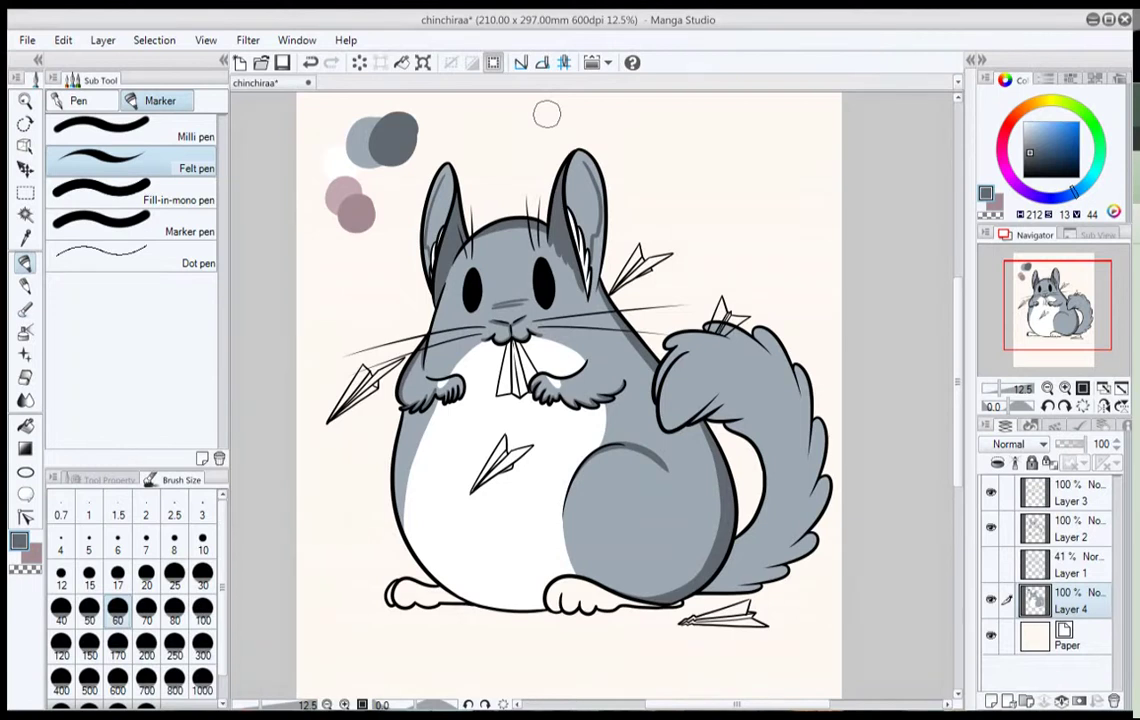
Mirror the canvas view horizontally around the tail and set the Felt pen's brush size to 80.
left_click(1066, 388)
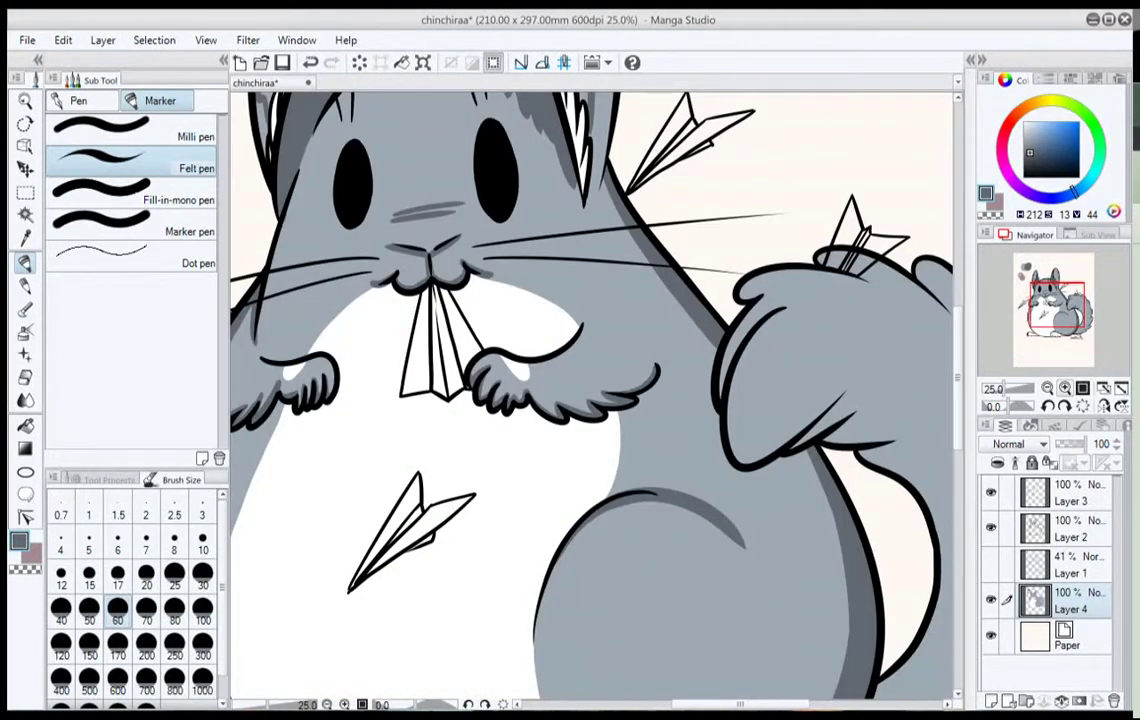
left_click(1104, 406)
mouse_move(1057, 305)
left_mouse_down()
mouse_move(1044, 309)
mouse_move(1066, 311)
left_mouse_up()
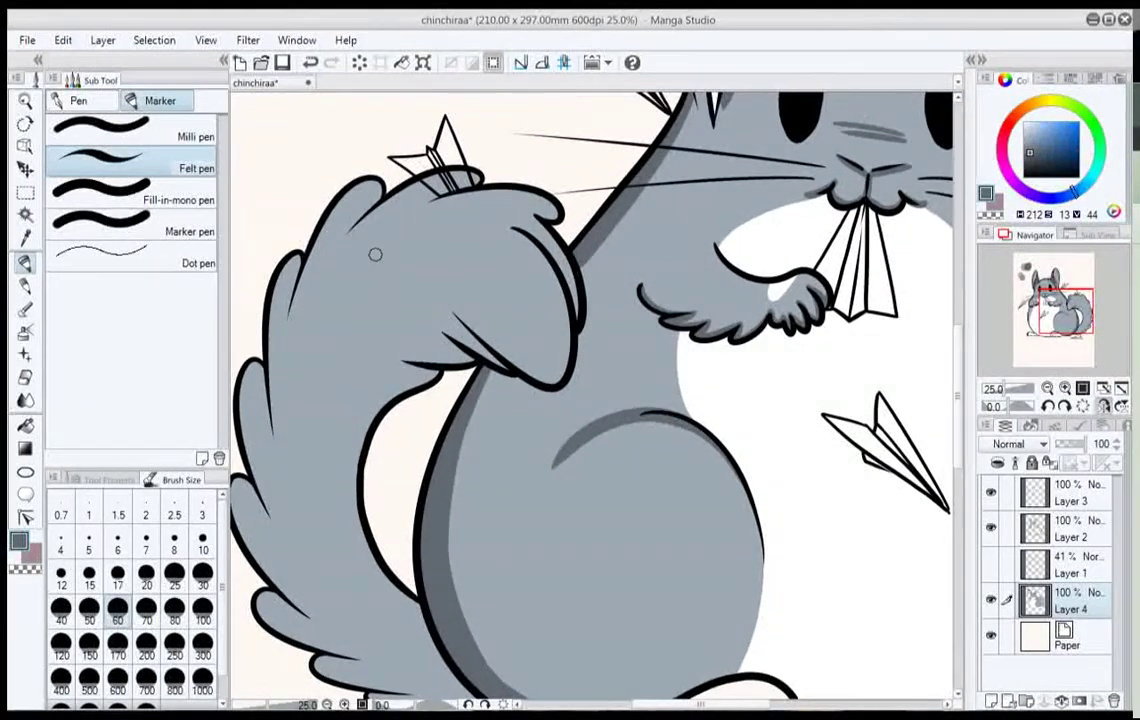
left_click(174, 611)
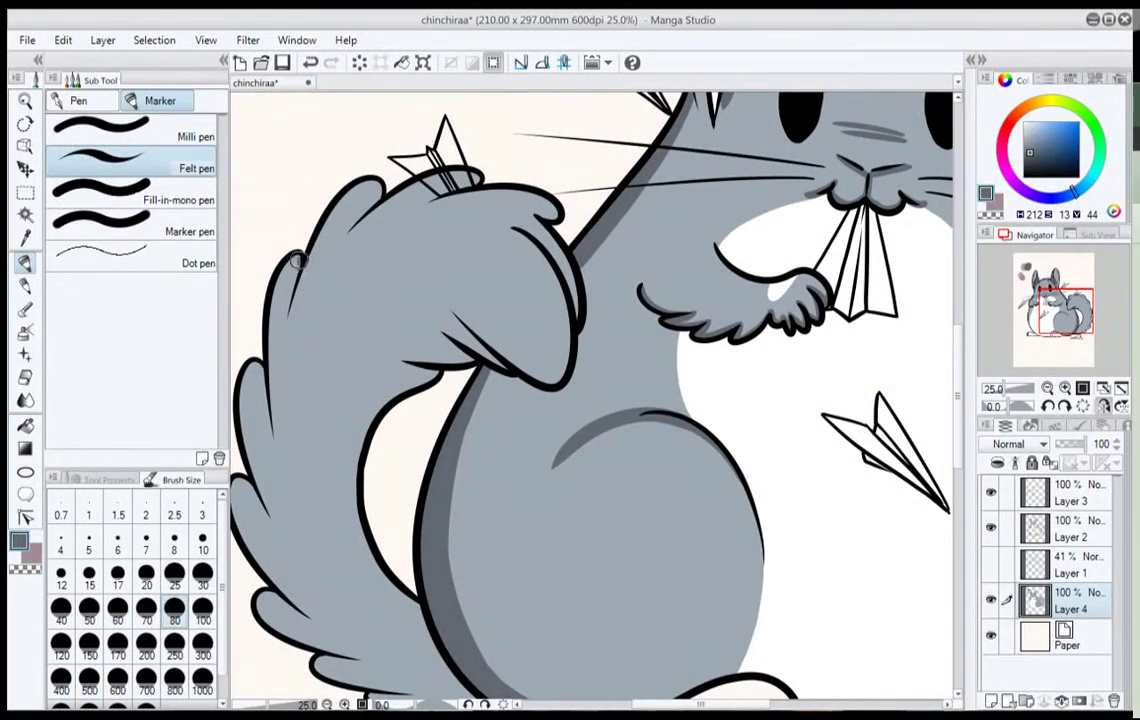
Try shading the tail's outer fur tufts with dark blue-grey Felt pen strokes and undo them.
left_click_drag(297, 258, 270, 390)
left_click_drag(250, 262, 252, 396)
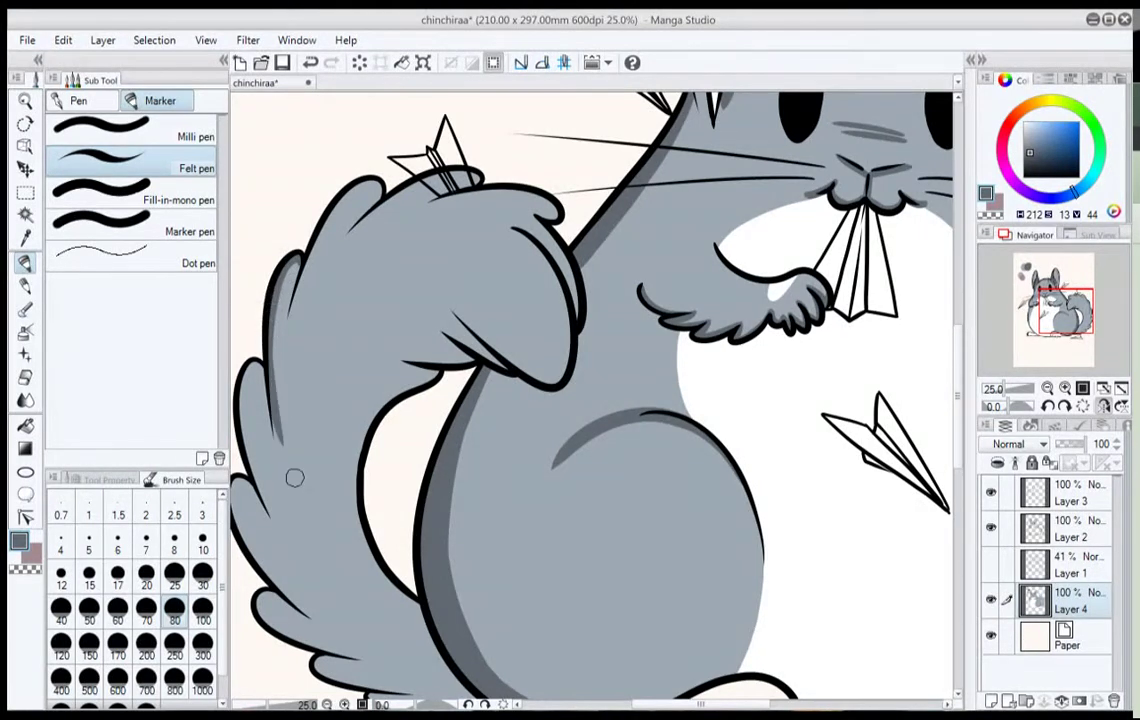
key("ctrl+z")
mouse_move(300, 257)
left_mouse_down()
mouse_move(272, 383)
mouse_move(276, 440)
left_mouse_up()
left_click_drag(238, 332, 300, 559)
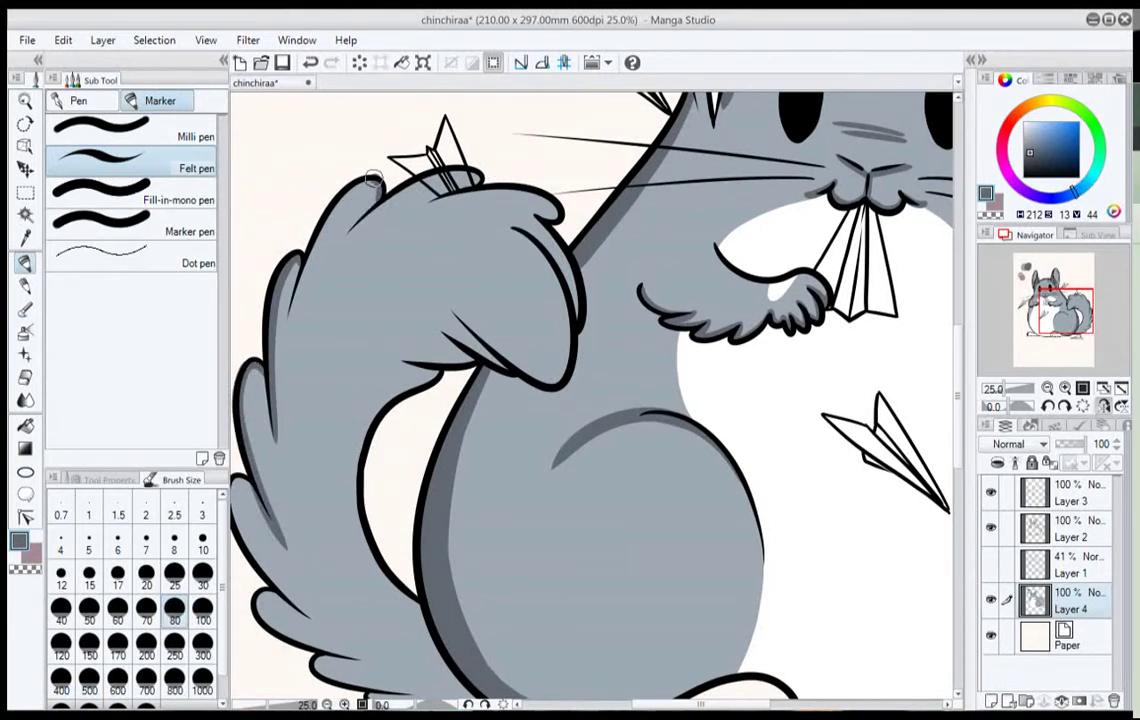
left_click_drag(333, 178, 295, 396)
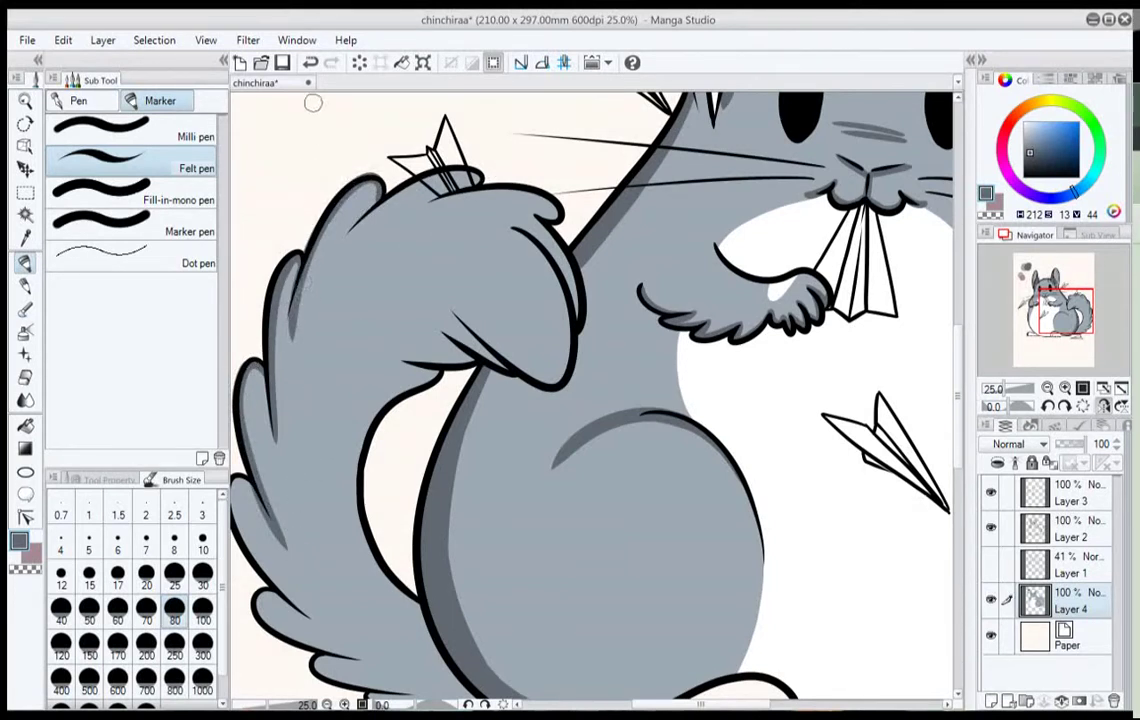
key("ctrl+z")
left_click(310, 62)
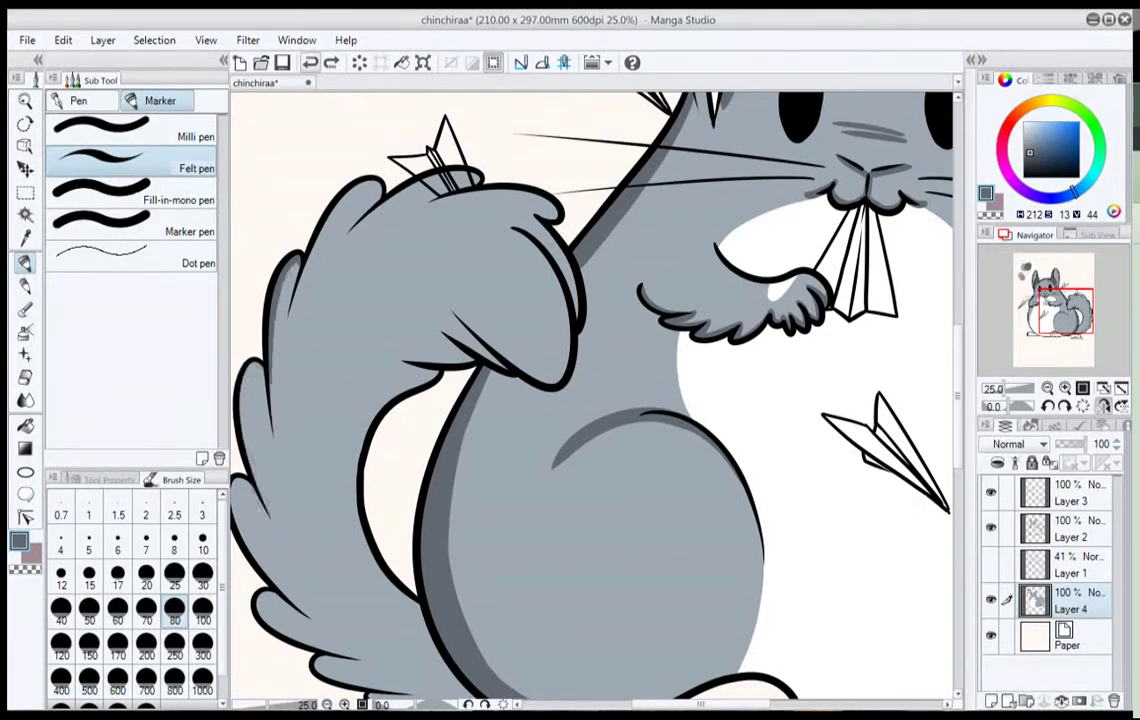
left_click(310, 62)
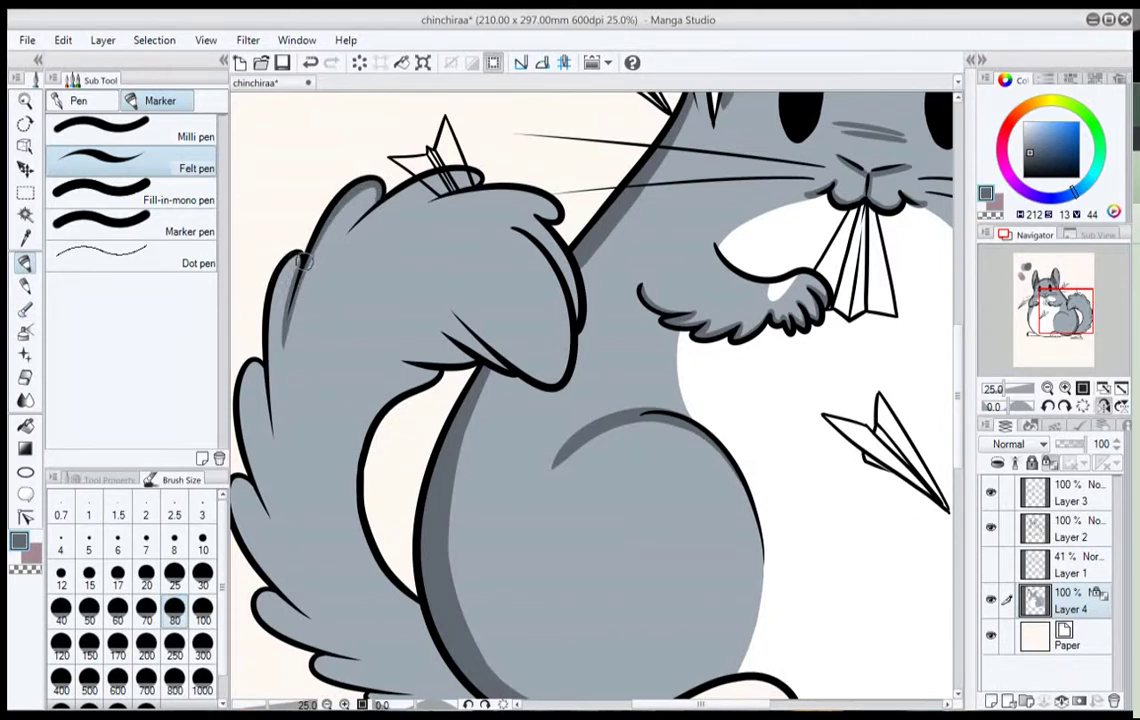
Shade the outer fur tufts along the tail's upper outer curve with dark blue-grey Felt pen strokes.
left_click_drag(297, 263, 273, 442)
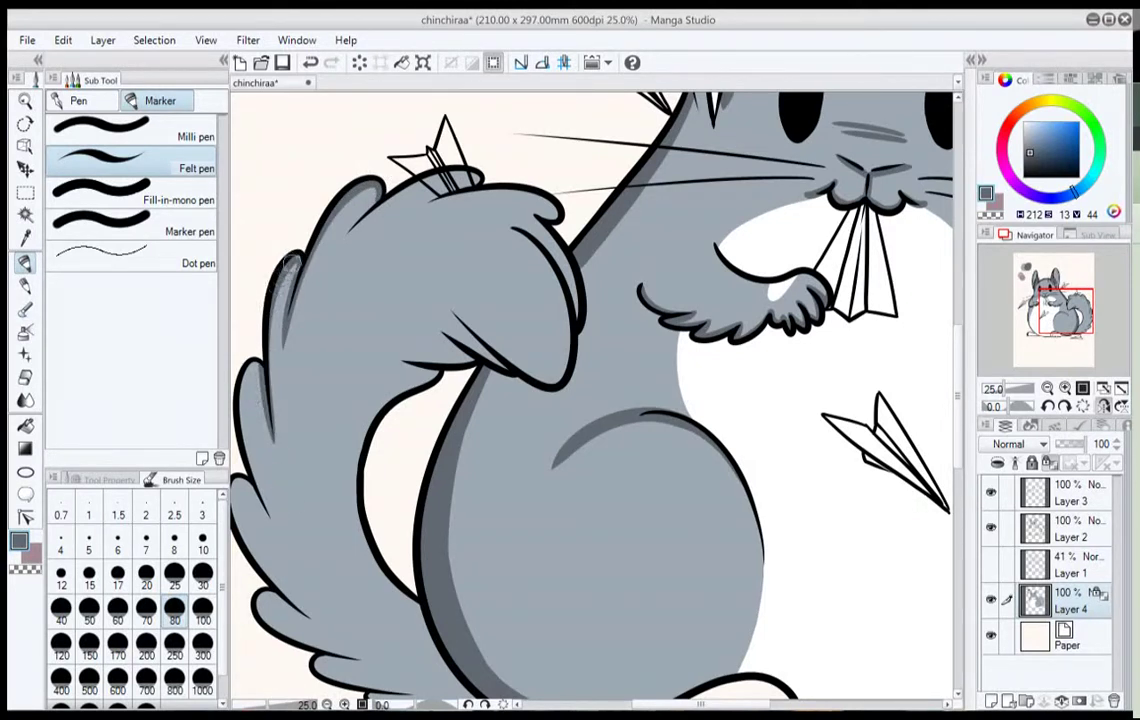
left_click_drag(268, 328, 273, 417)
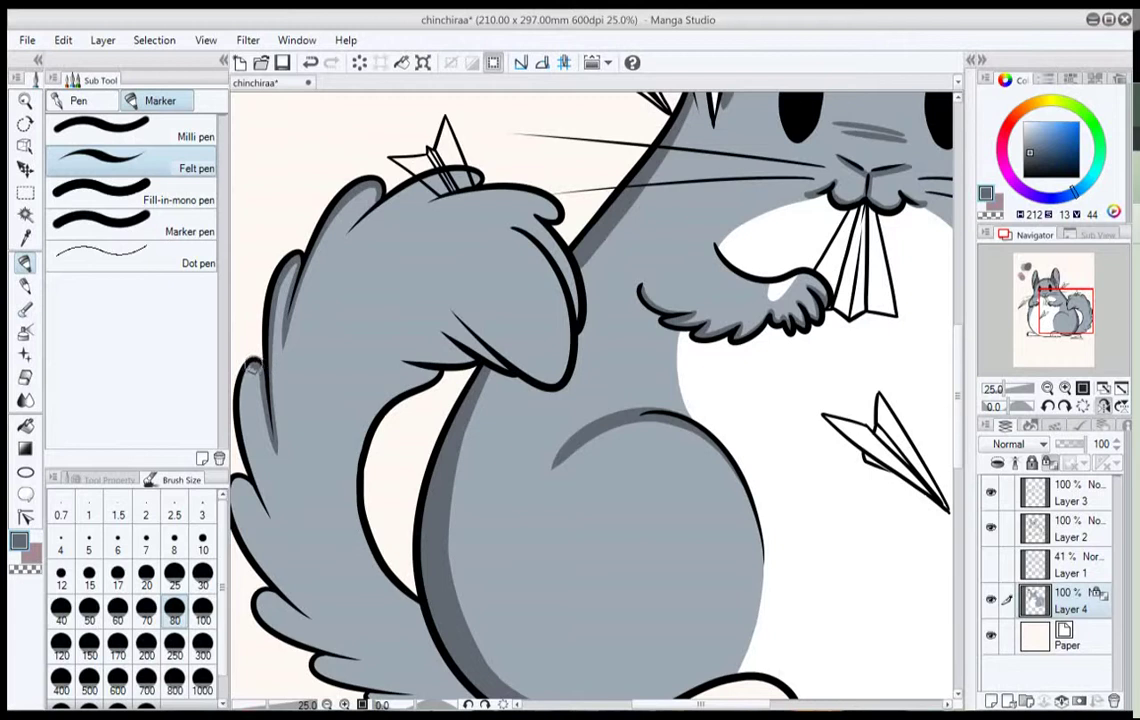
left_click_drag(230, 328, 255, 498)
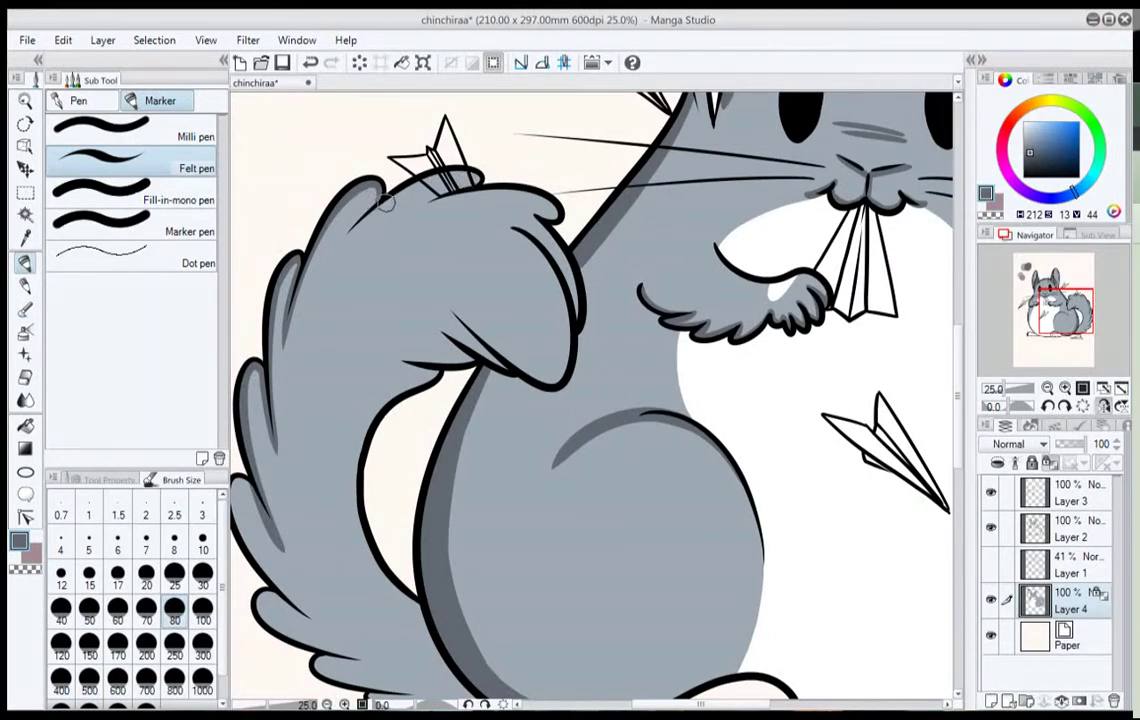
Try shading the tail's top edge beneath the paper plane with dark blue-grey strokes and undo them.
left_click_drag(430, 176, 345, 268)
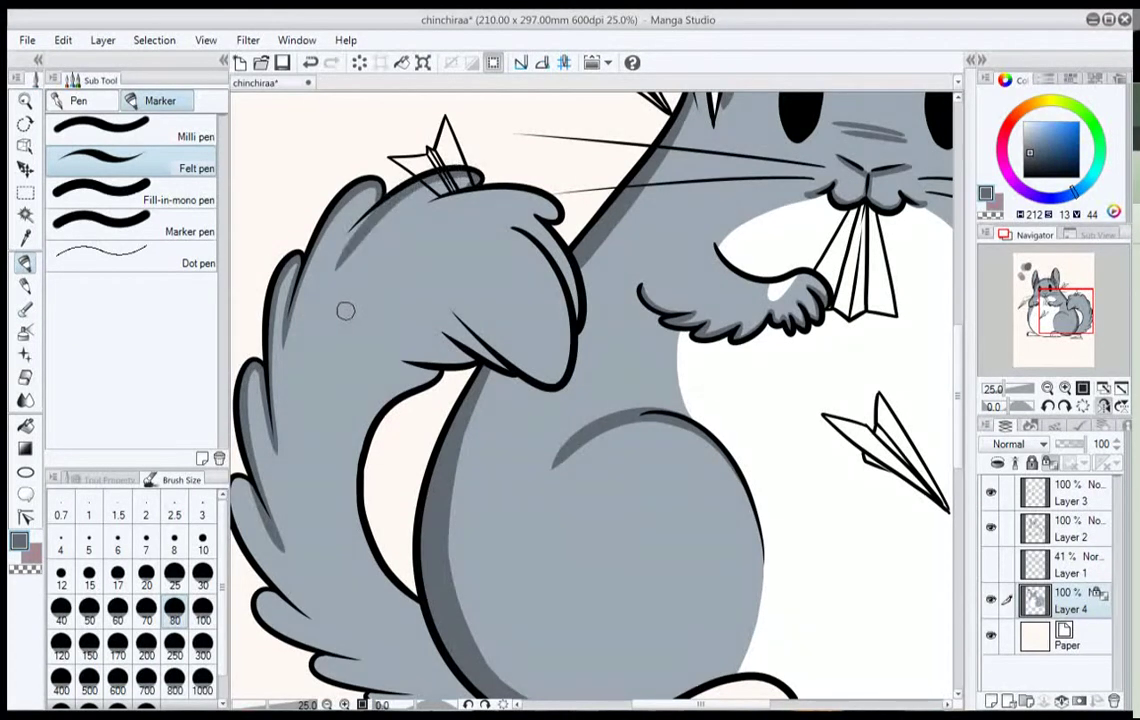
left_click(311, 62)
left_click_drag(430, 162, 348, 330)
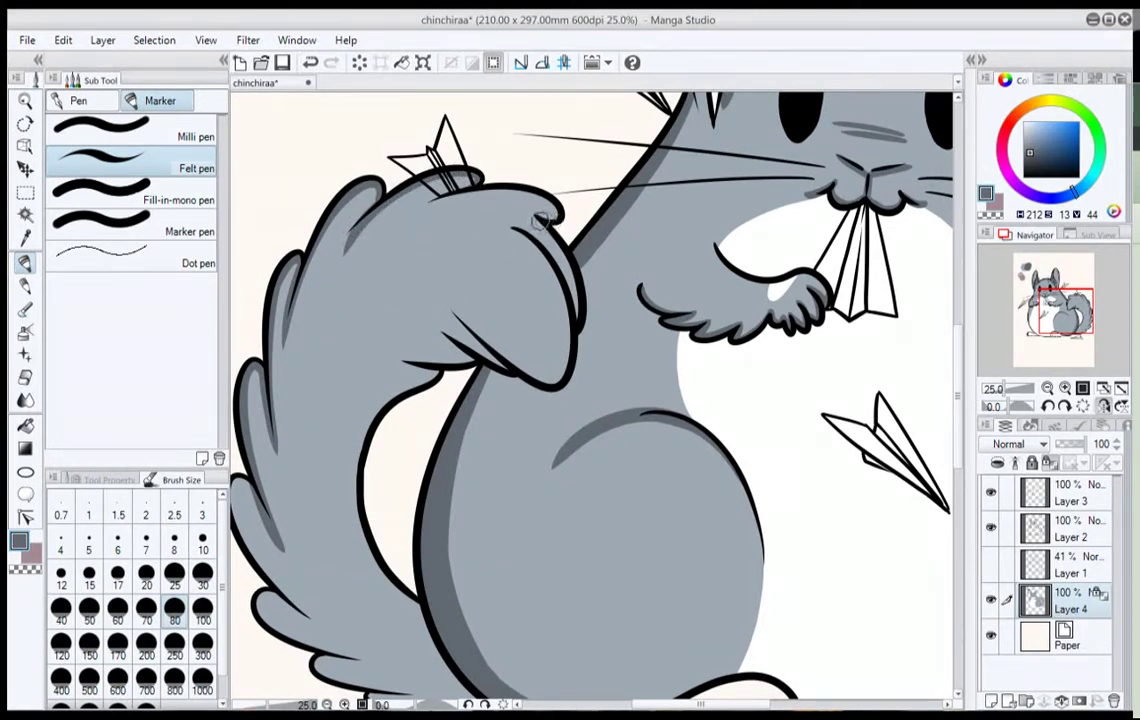
key("ctrl+z")
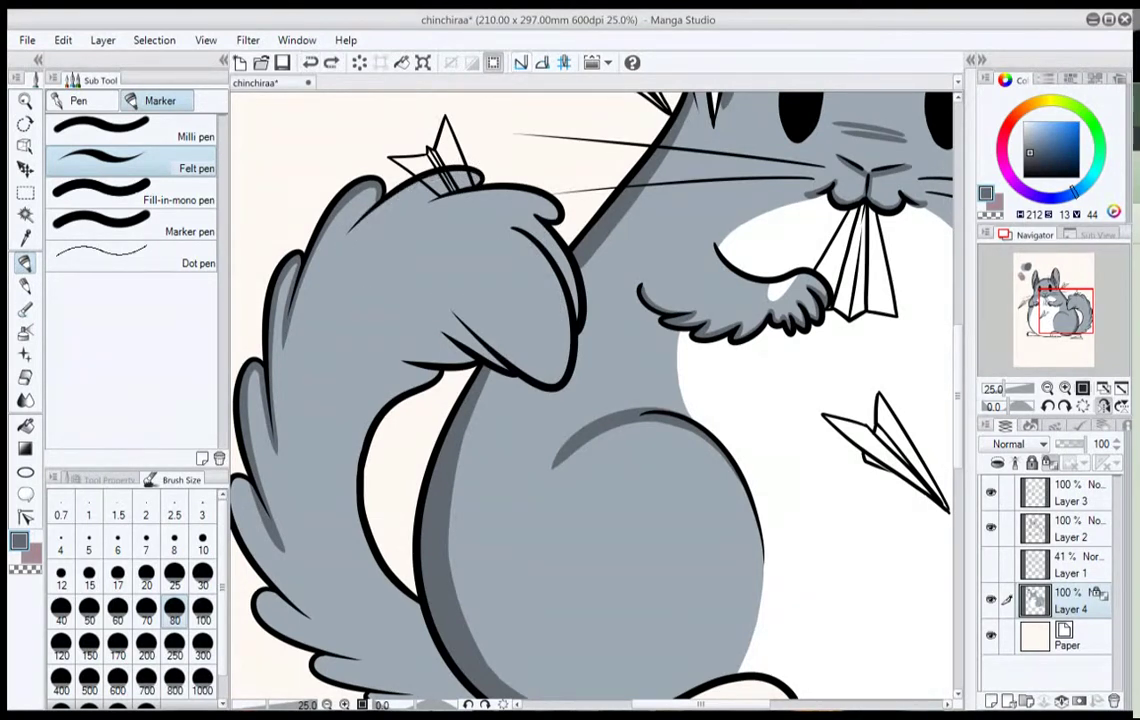
Shade the tuft overlapping the paper plane and the small curl at the tail's top in dark blue-grey, with the canvas rotated to -45°.
left_click(1048, 406)
left_click(1048, 406)
left_click(1048, 406)
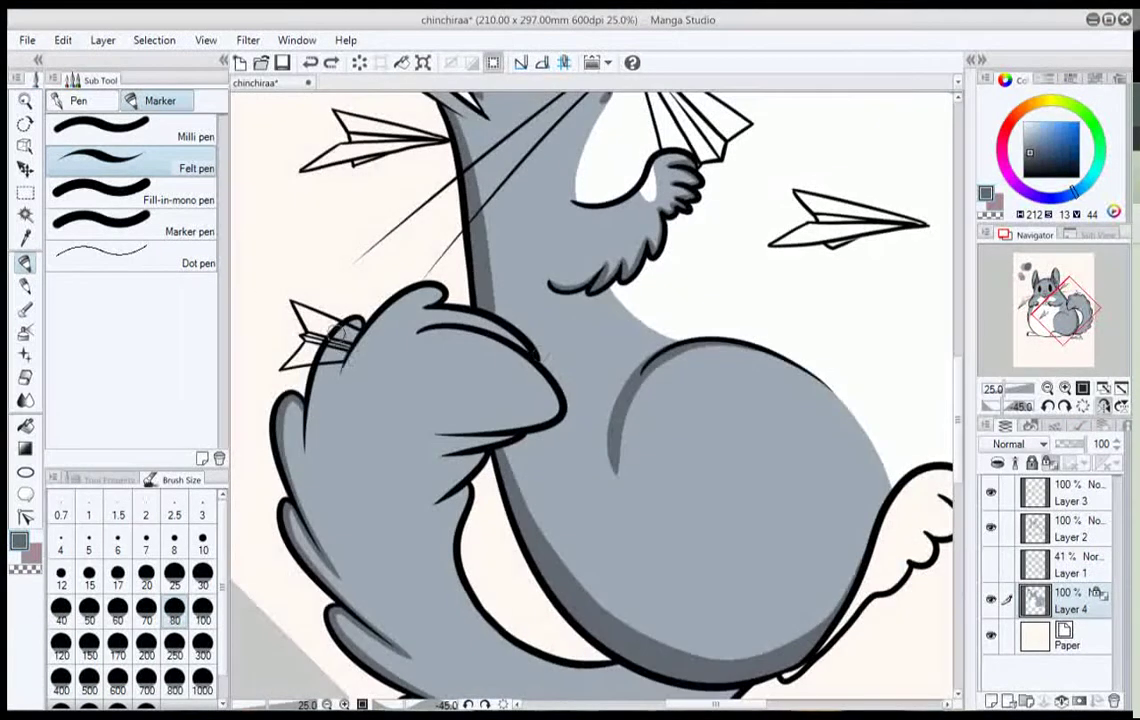
mouse_move(356, 325)
left_mouse_down()
mouse_move(305, 406)
mouse_move(323, 504)
mouse_move(337, 440)
mouse_move(326, 429)
mouse_move(310, 444)
mouse_move(308, 396)
mouse_move(306, 475)
left_mouse_up()
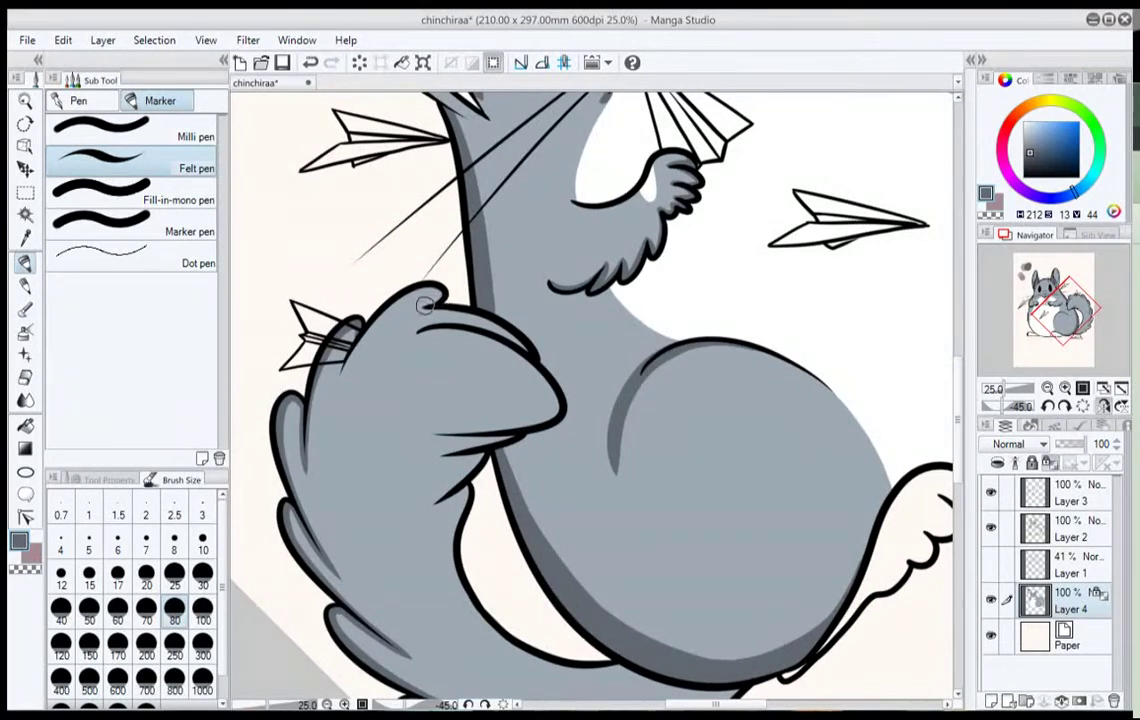
mouse_move(440, 296)
left_mouse_down()
mouse_move(397, 299)
mouse_move(332, 396)
left_mouse_up()
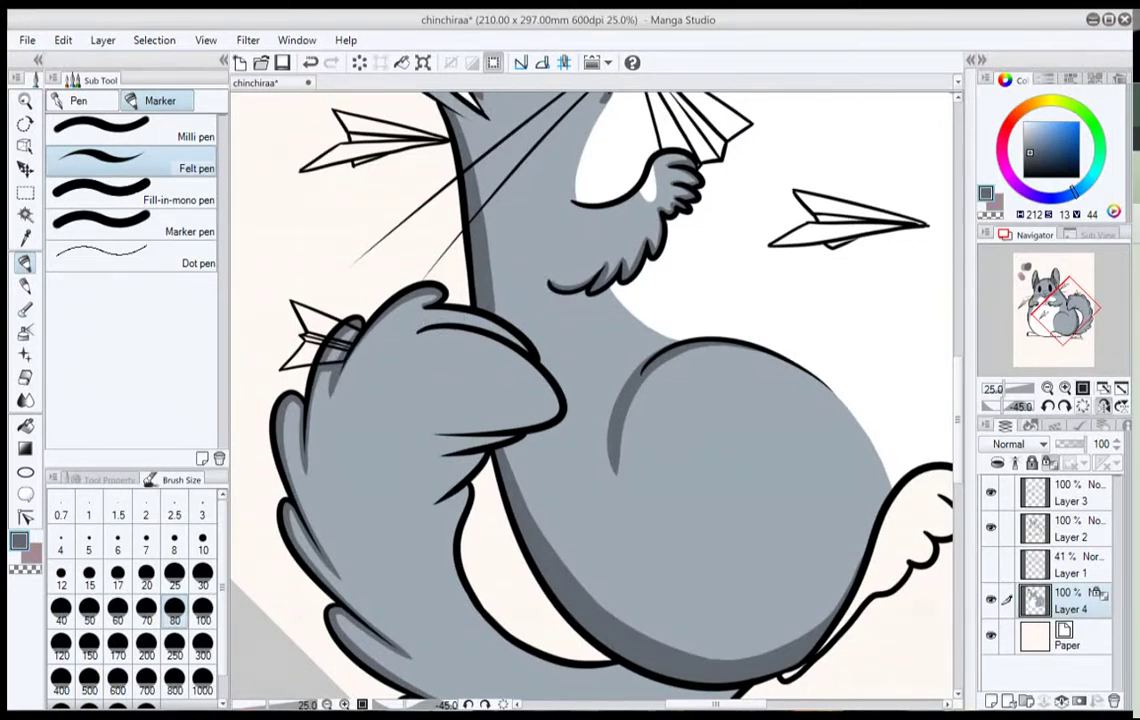
left_click(1065, 406)
left_click(1083, 406)
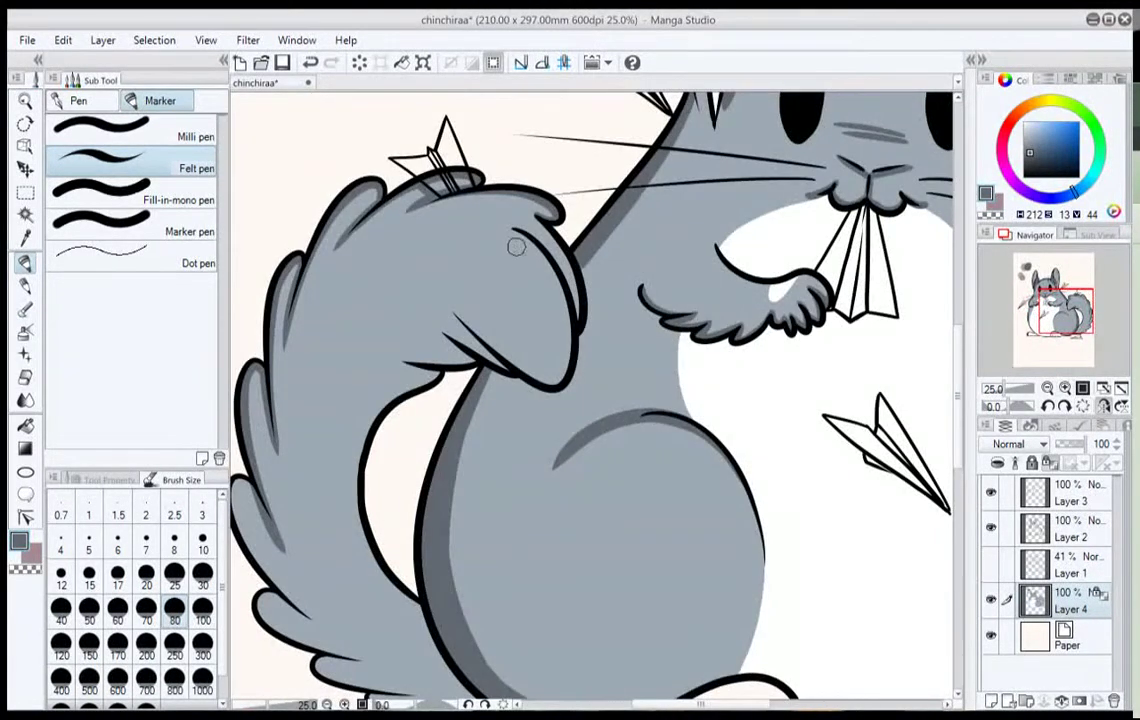
Shade the lower outer fur tufts near the tail's base in dark blue-grey, with the canvas rotated to 45°.
left_click_drag(560, 480, 548, 411)
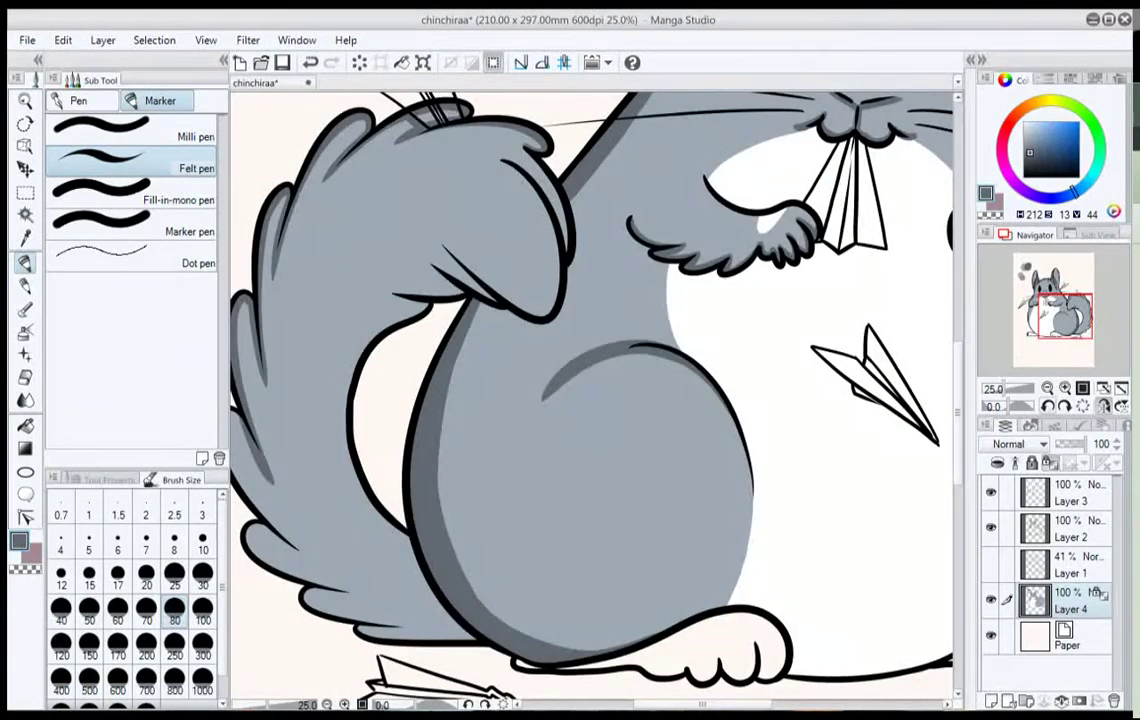
left_click(1065, 406)
left_click(1065, 406)
left_click(1065, 406)
left_click(1065, 406)
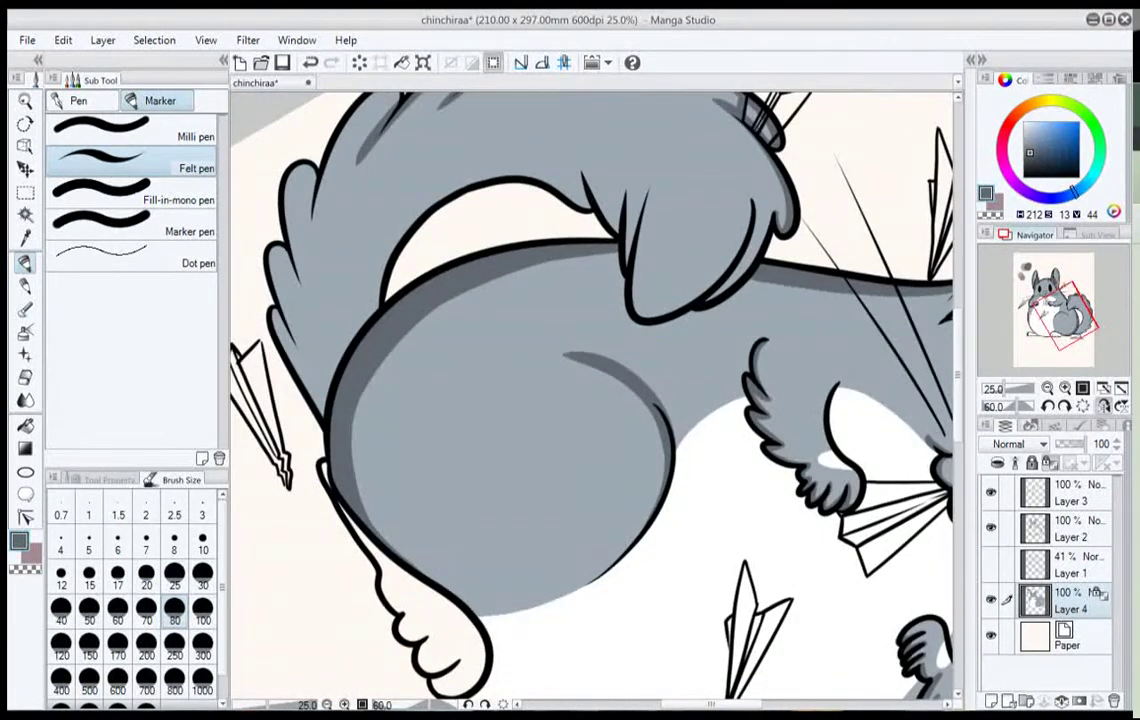
left_click(1048, 406)
left_click_drag(1074, 310, 1072, 307)
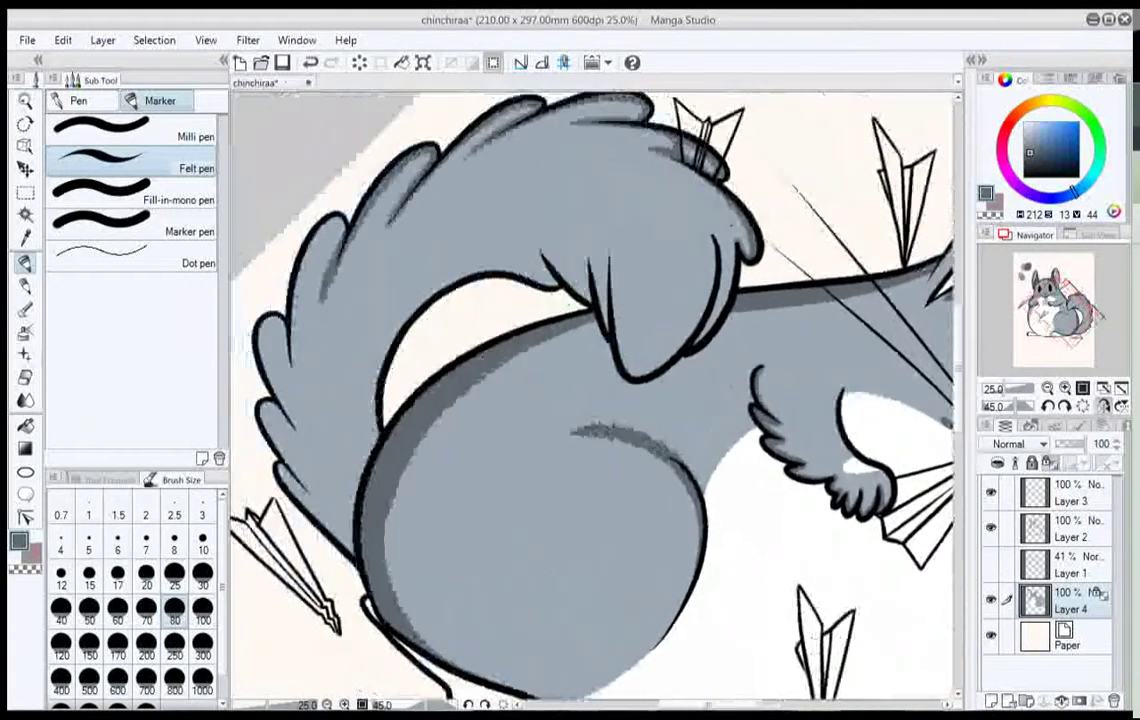
scroll(447, 302, "up", 2)
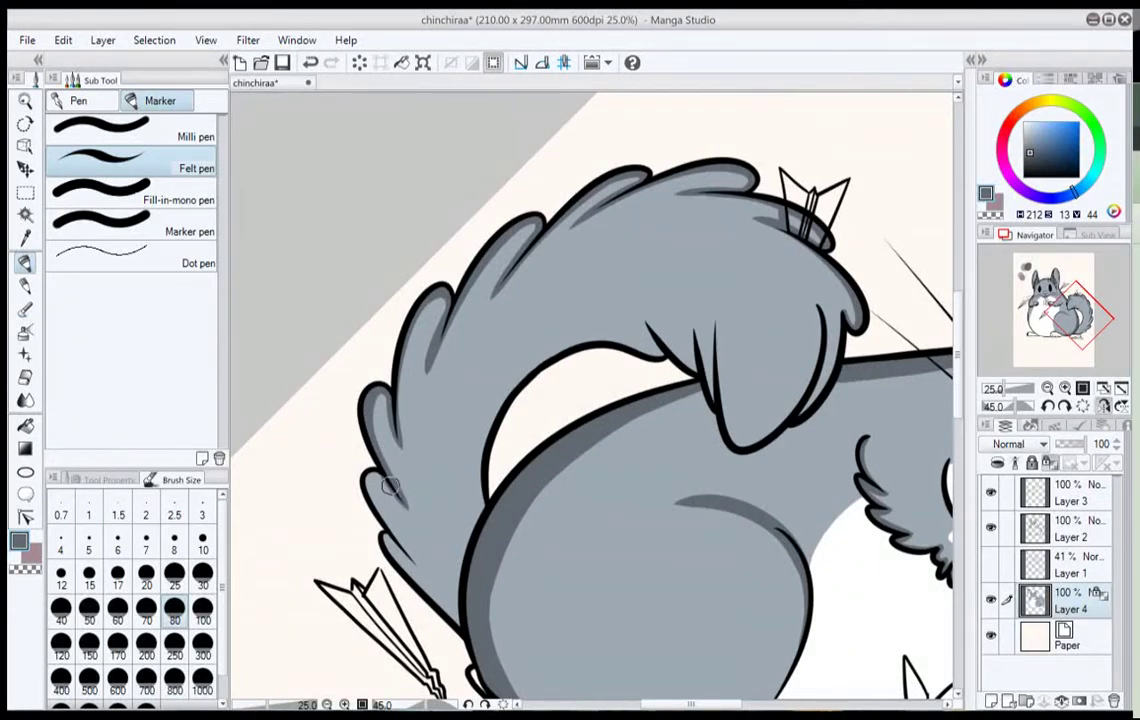
left_click_drag(370, 485, 402, 545)
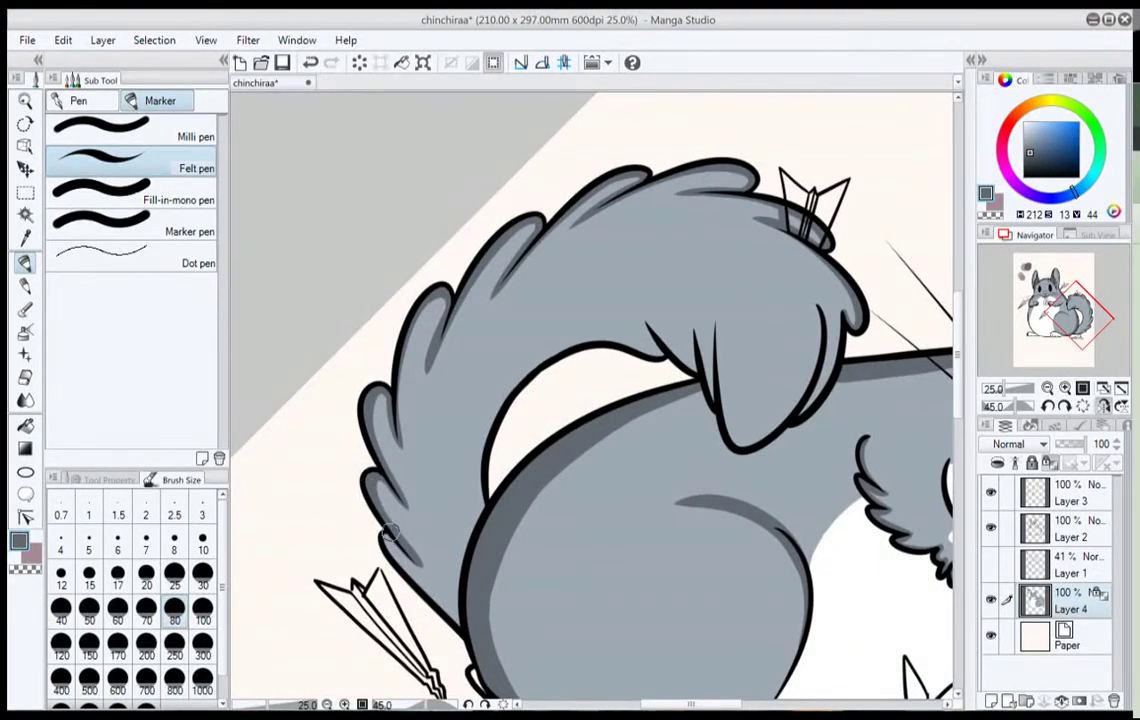
left_click_drag(384, 539, 453, 620)
left_click_drag(385, 539, 458, 635)
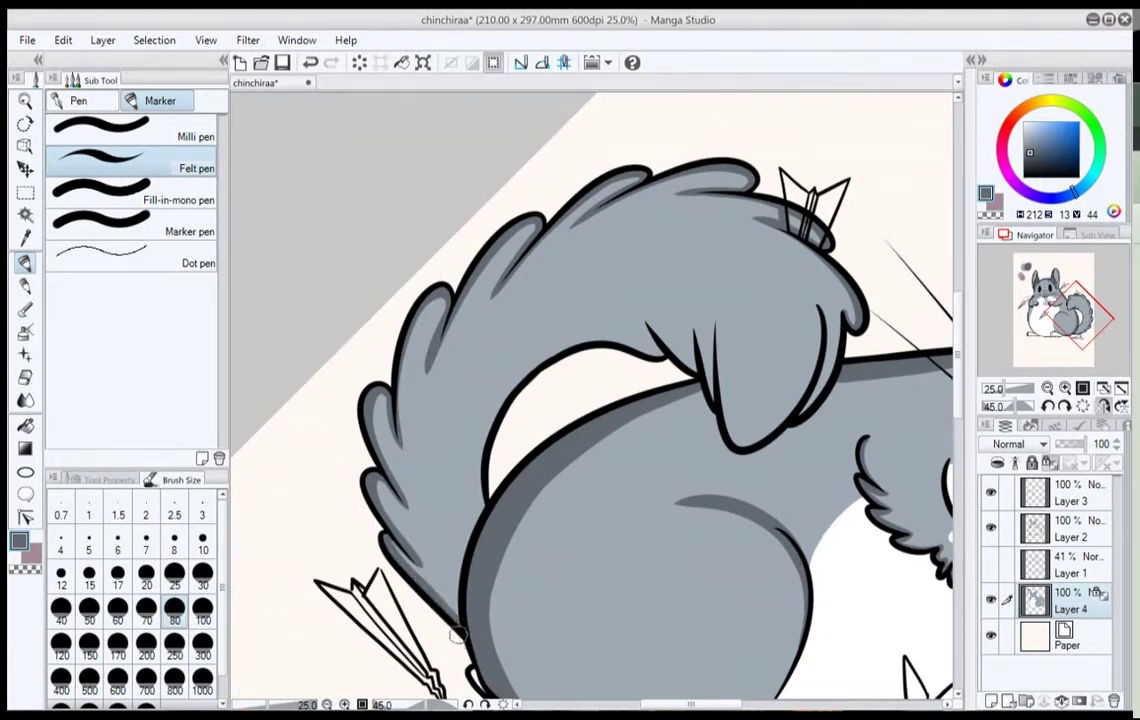
Add dark blue-grey shading where the tail base meets the body and along the tail's inner curve.
mouse_move(486, 499)
left_mouse_down()
mouse_move(457, 583)
mouse_move(464, 613)
left_mouse_up()
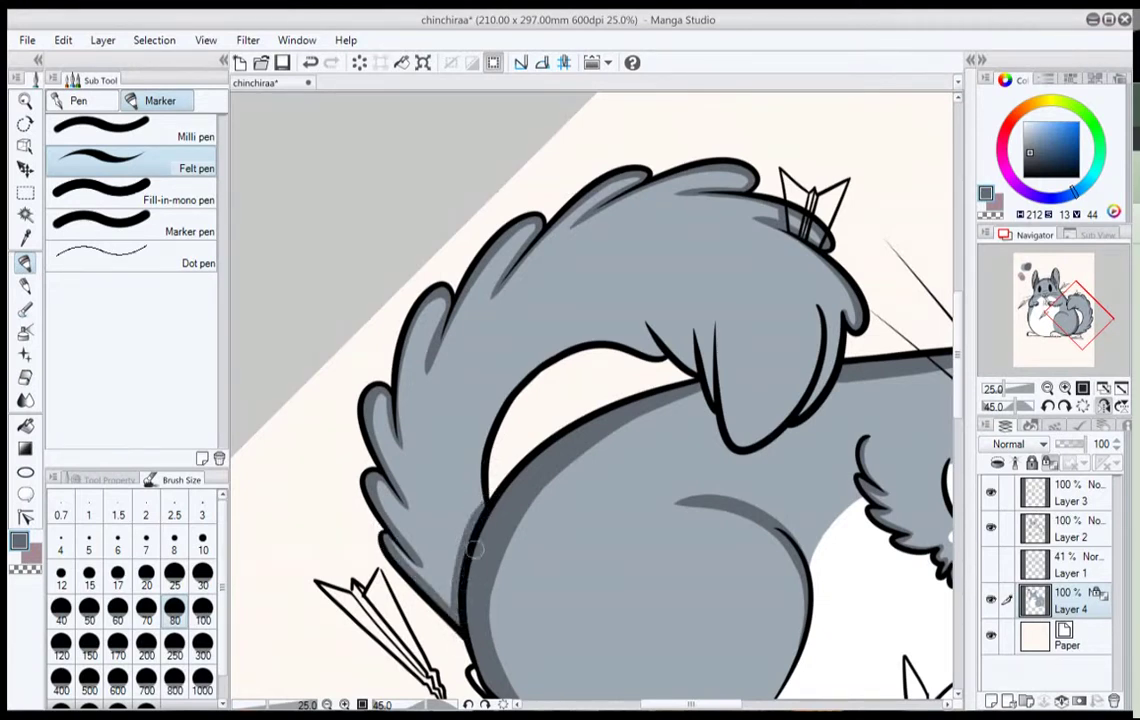
left_click_drag(475, 549, 464, 610)
left_click_drag(627, 342, 490, 459)
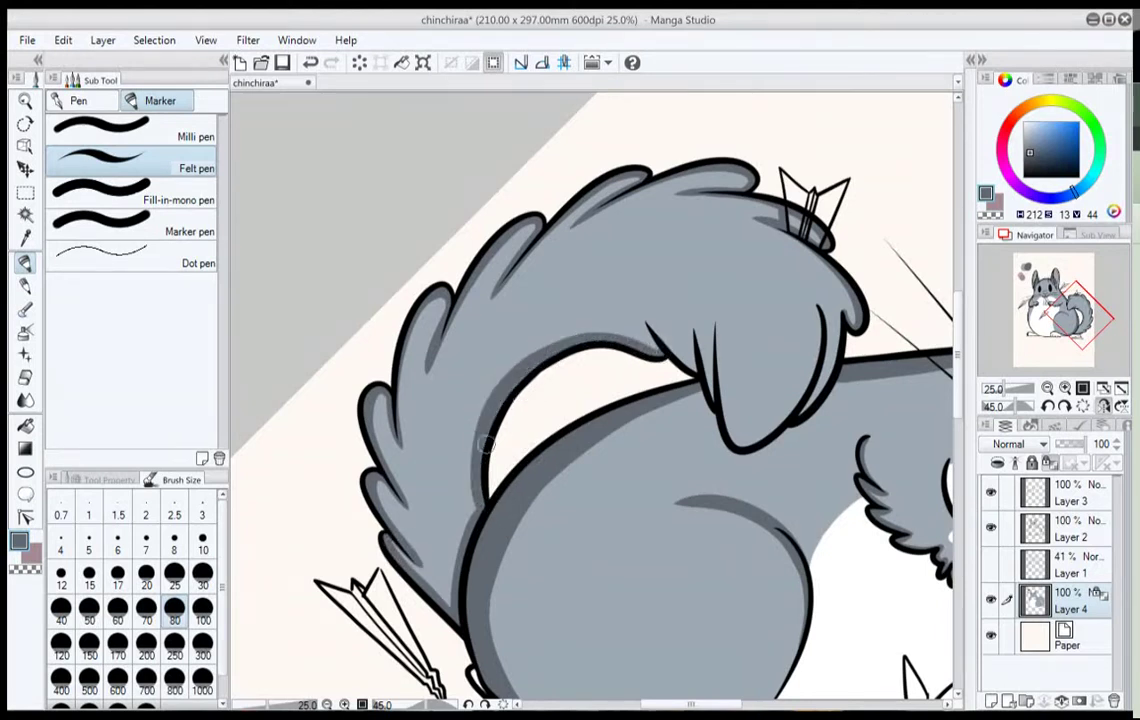
Draw tapered dark blue-grey fur strokes fanning outward from the tail's inner curve.
mouse_move(482, 508)
left_mouse_down()
mouse_move(449, 467)
mouse_move(452, 392)
left_mouse_up()
left_click_drag(479, 490, 478, 361)
left_click_drag(474, 468, 516, 331)
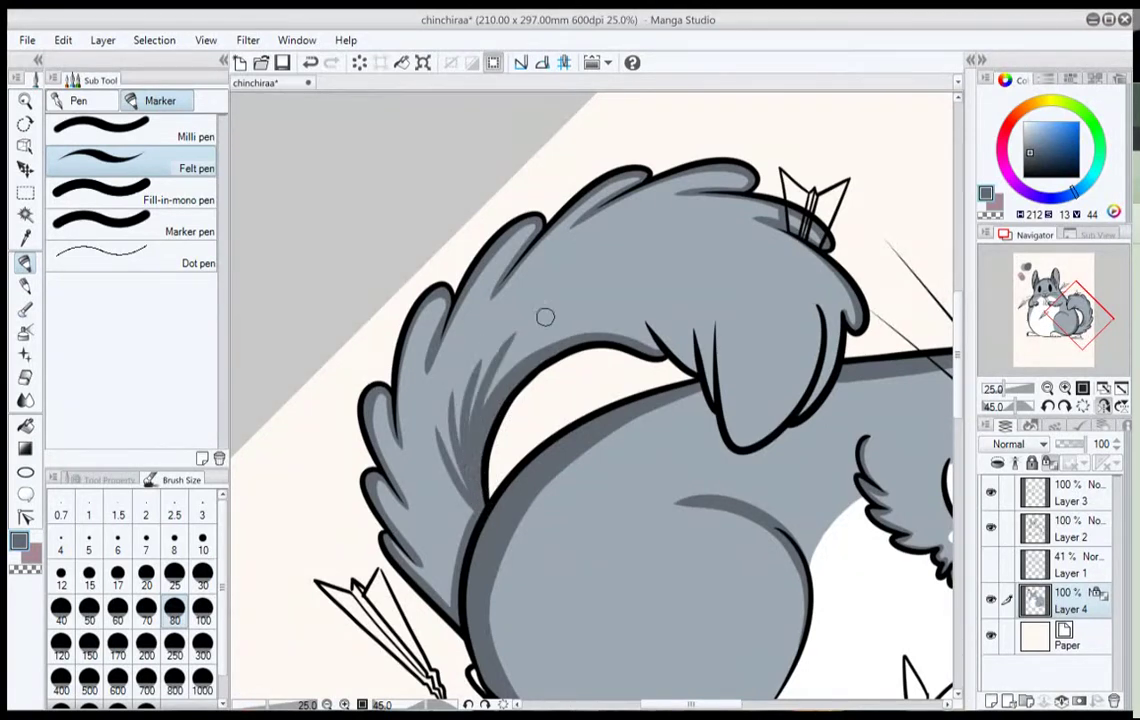
left_click_drag(483, 422, 565, 308)
left_click_drag(510, 366, 639, 310)
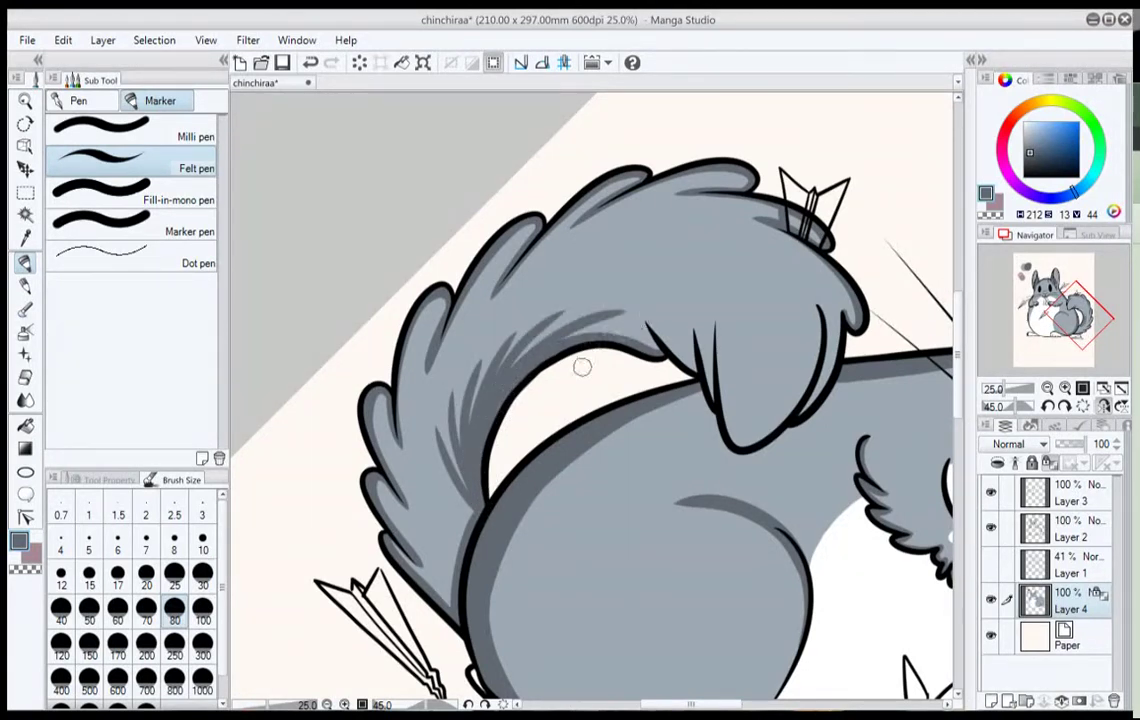
left_click_drag(455, 476, 438, 457)
mouse_move(476, 516)
left_mouse_down()
mouse_move(439, 469)
mouse_move(474, 522)
mouse_move(439, 493)
mouse_move(469, 536)
mouse_move(431, 498)
mouse_move(474, 537)
mouse_move(445, 509)
left_mouse_up()
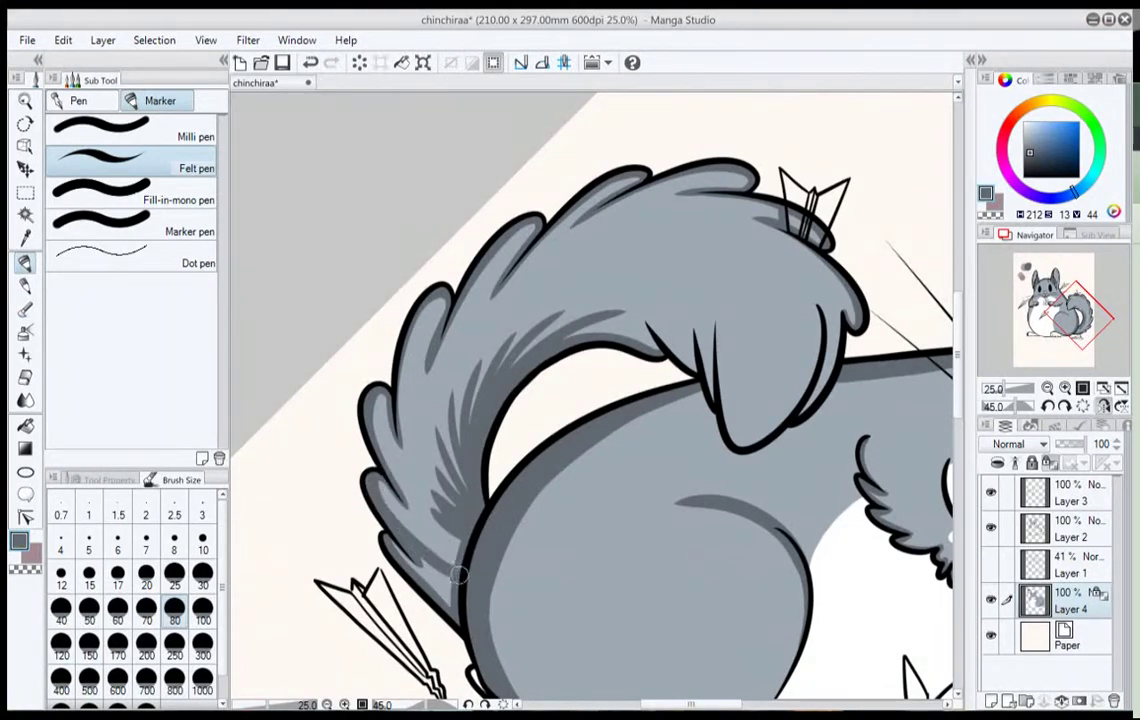
Extend dark blue-grey fur strokes from the tail's lowest tufts into the shaded tail base.
left_click_drag(405, 548, 456, 585)
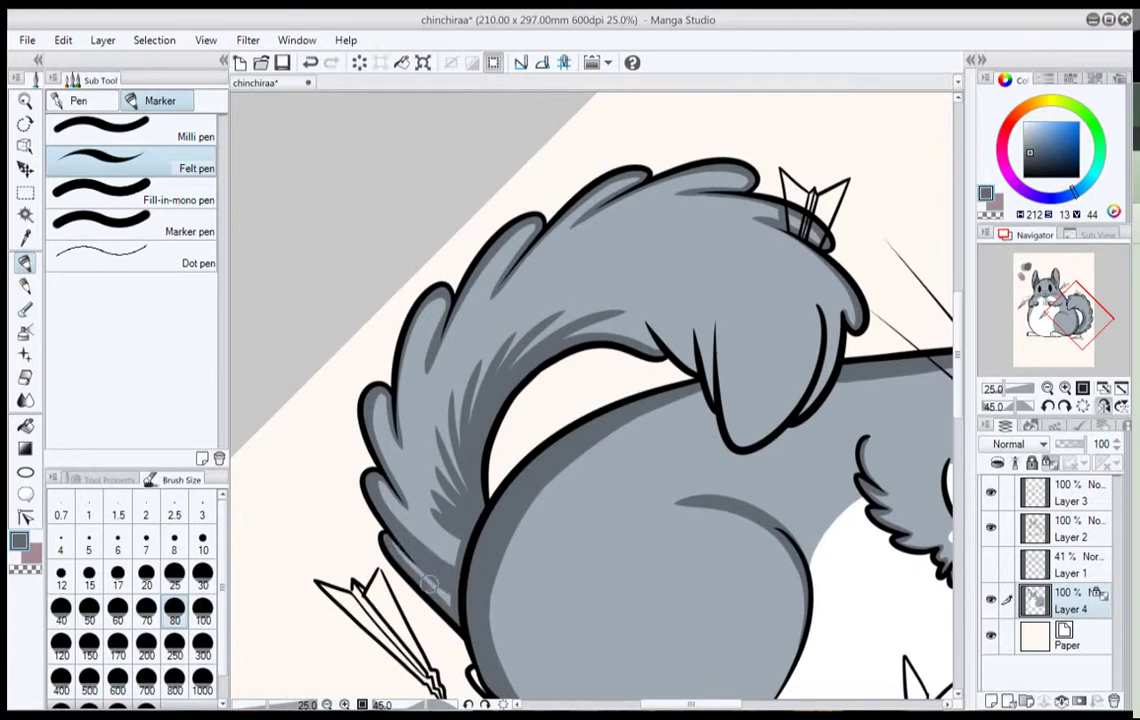
left_click_drag(402, 556, 456, 597)
left_click_drag(383, 478, 457, 547)
left_click_drag(384, 470, 467, 549)
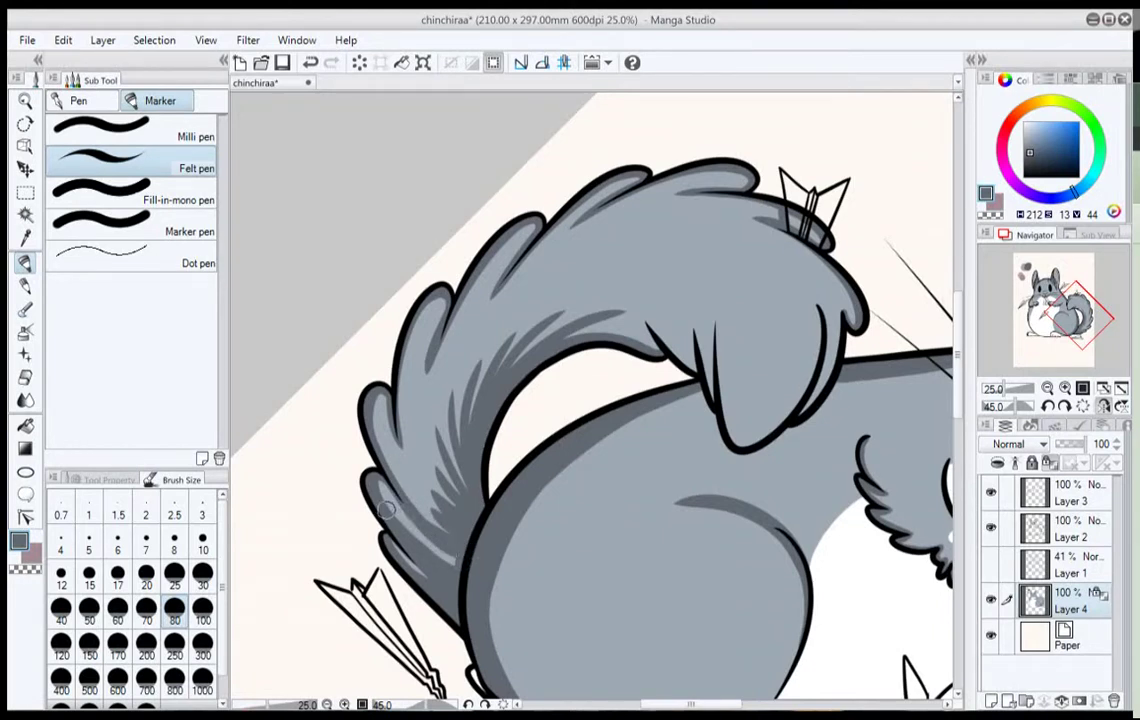
left_click_drag(385, 508, 445, 558)
Shade beside the fur crease lines on the inner side of the tail's drooping tip in dark blue-grey.
left_click_drag(716, 309, 720, 402)
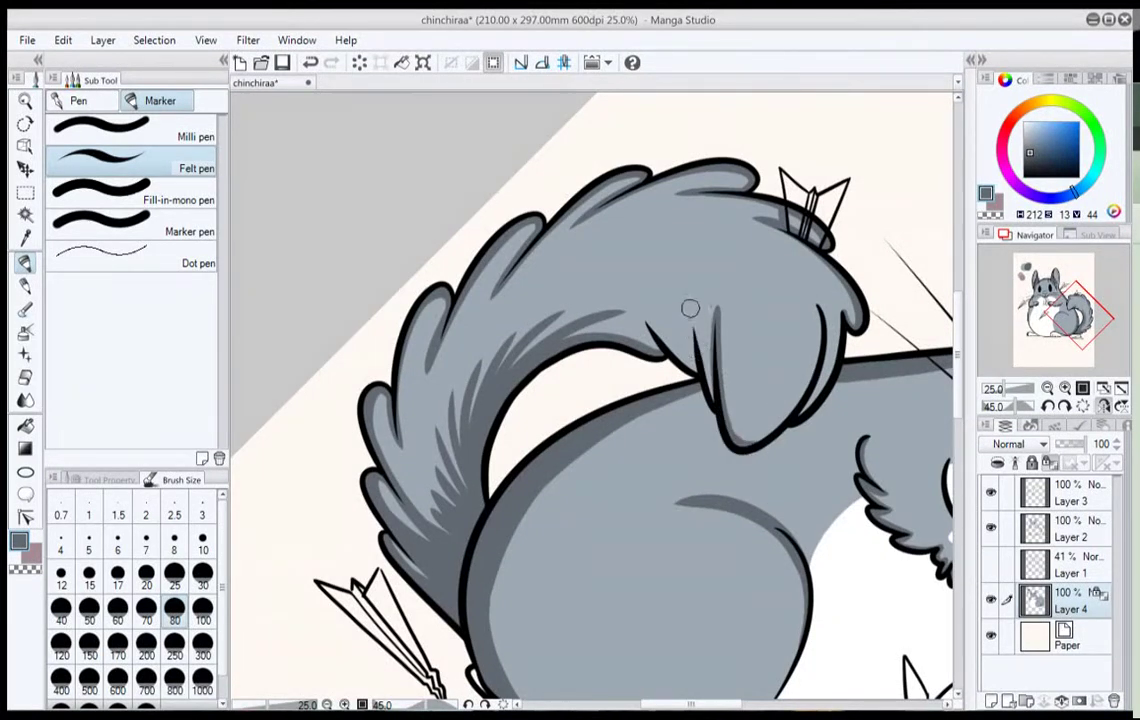
left_click_drag(691, 308, 717, 402)
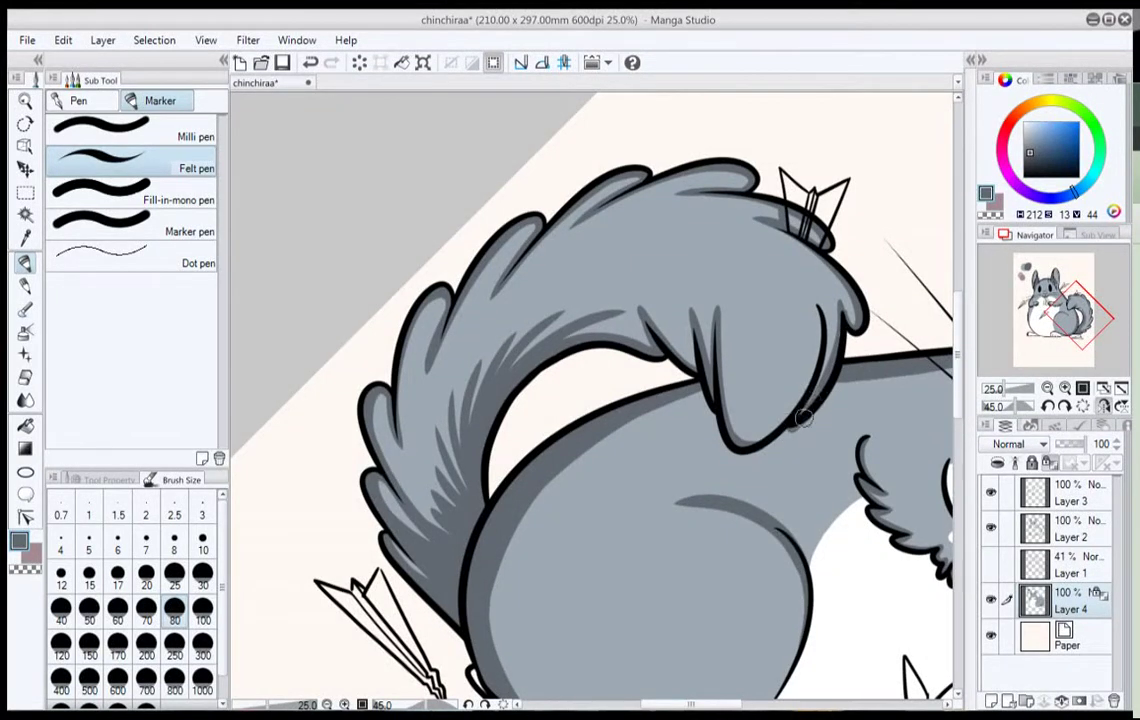
Clean up the shading around the tail tip and its small curl with sampled light fur grey, and resample the dark blue-grey.
left_click(823, 424, "alt")
left_click_drag(829, 413, 789, 428)
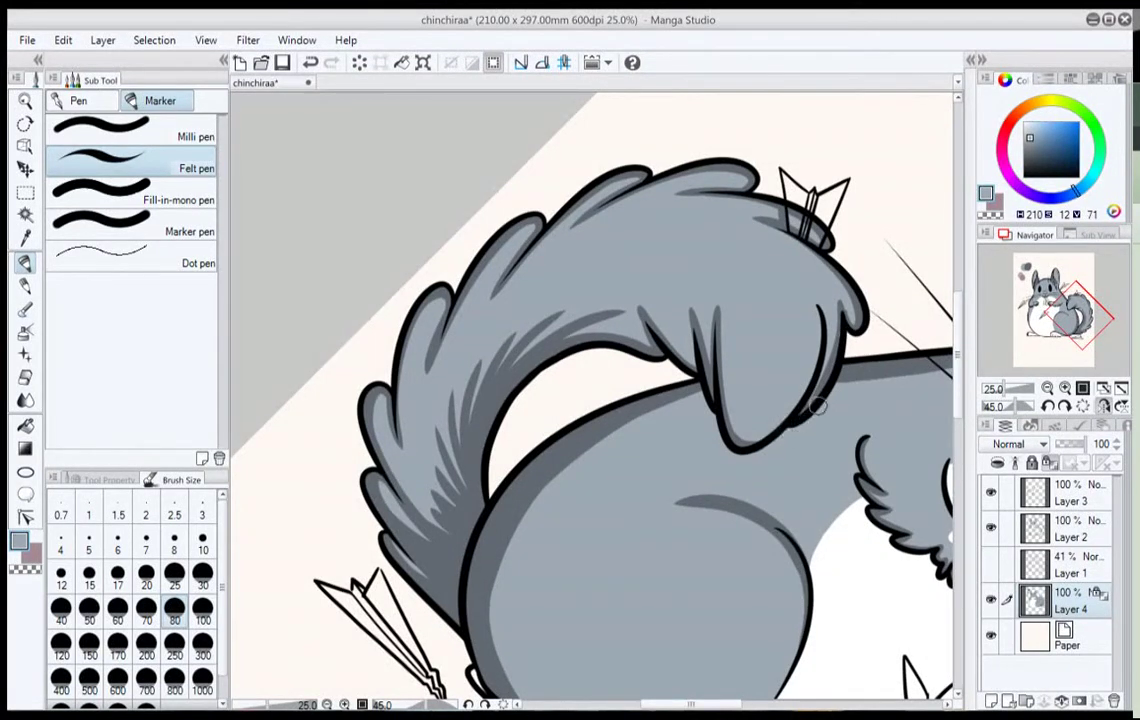
left_click(830, 378, "alt")
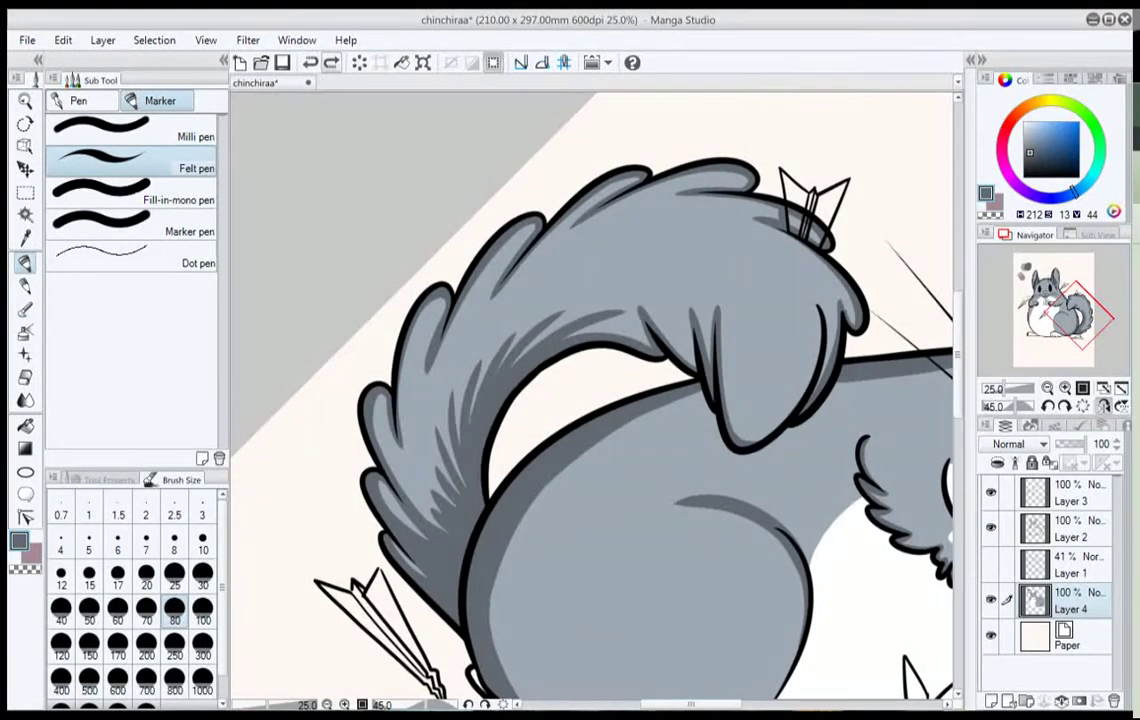
left_click(830, 289, "alt")
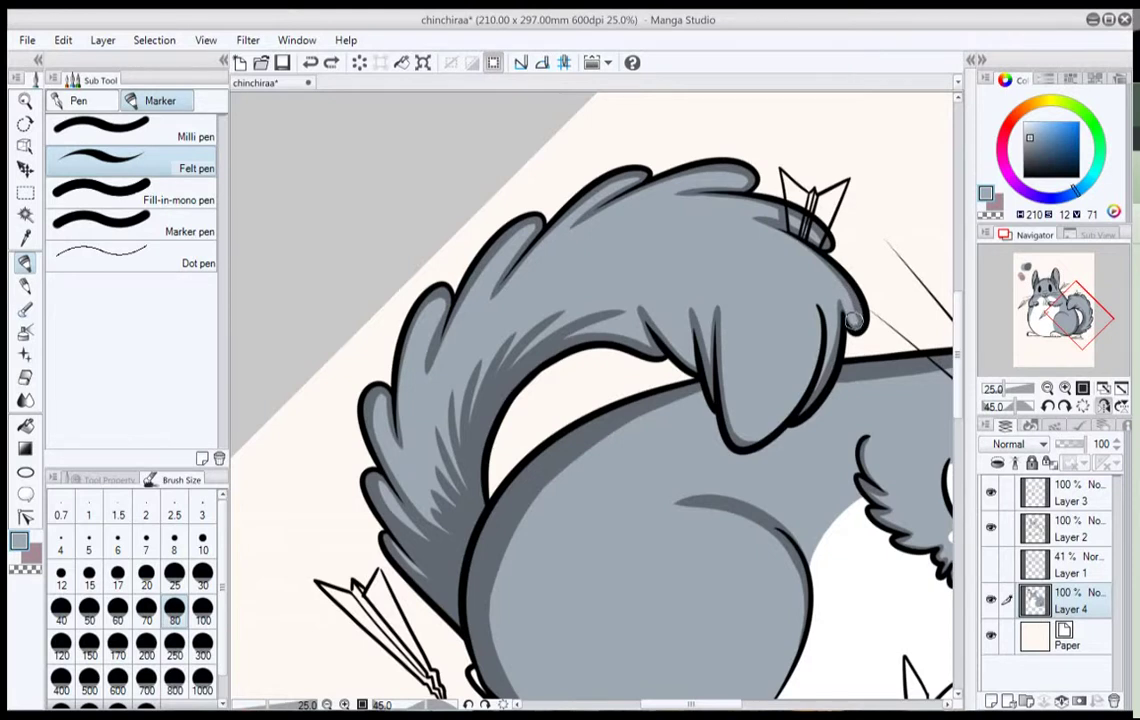
left_click_drag(853, 321, 838, 281)
left_click(850, 289, "alt")
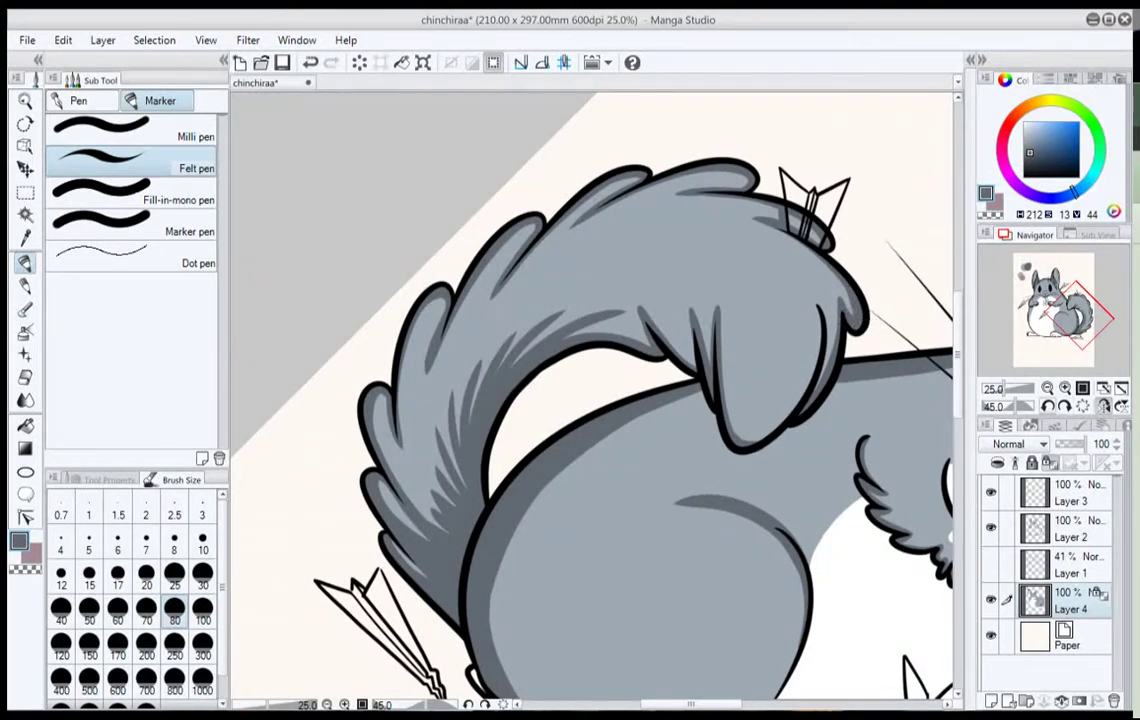
Shade along the outline of the tail's drooping tip in dark blue-grey, with the canvas rotated to -105°.
left_click(1048, 406)
left_click(1048, 406)
left_click(1048, 406)
left_click(1048, 406)
left_click(1048, 406)
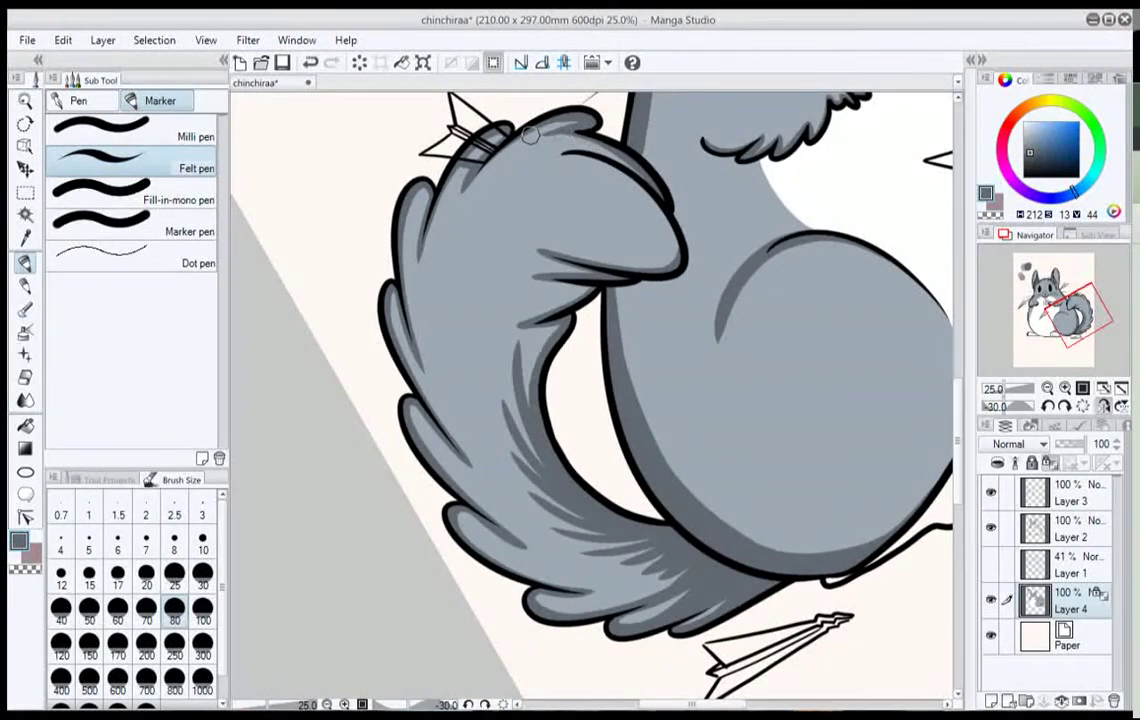
key("minus")
key("minus")
key("minus")
key("minus")
key("minus")
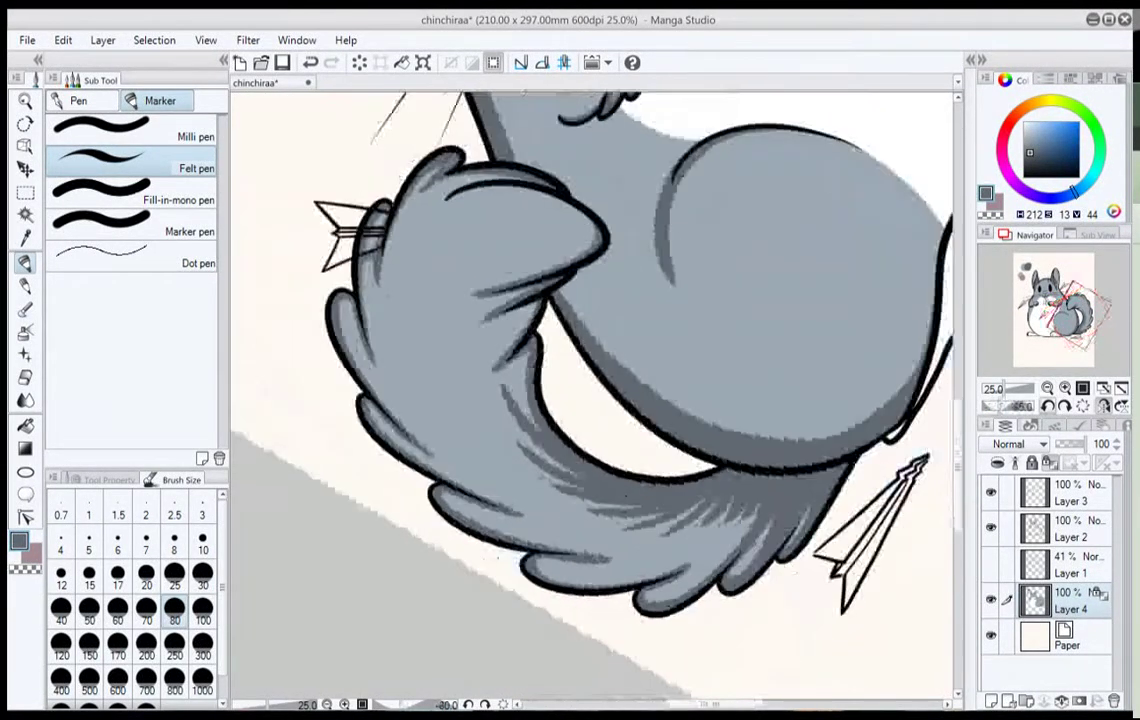
mouse_move(485, 284)
left_mouse_down()
mouse_move(355, 328)
mouse_move(348, 356)
left_mouse_up()
left_click(311, 63)
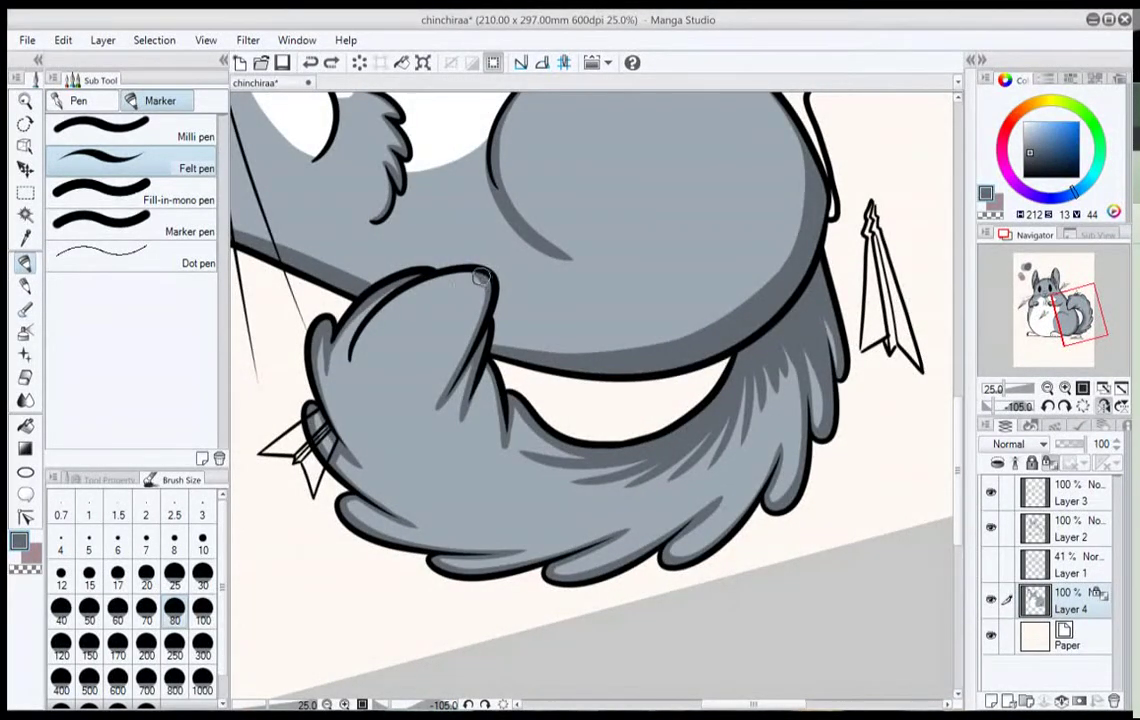
left_click_drag(440, 248, 312, 322)
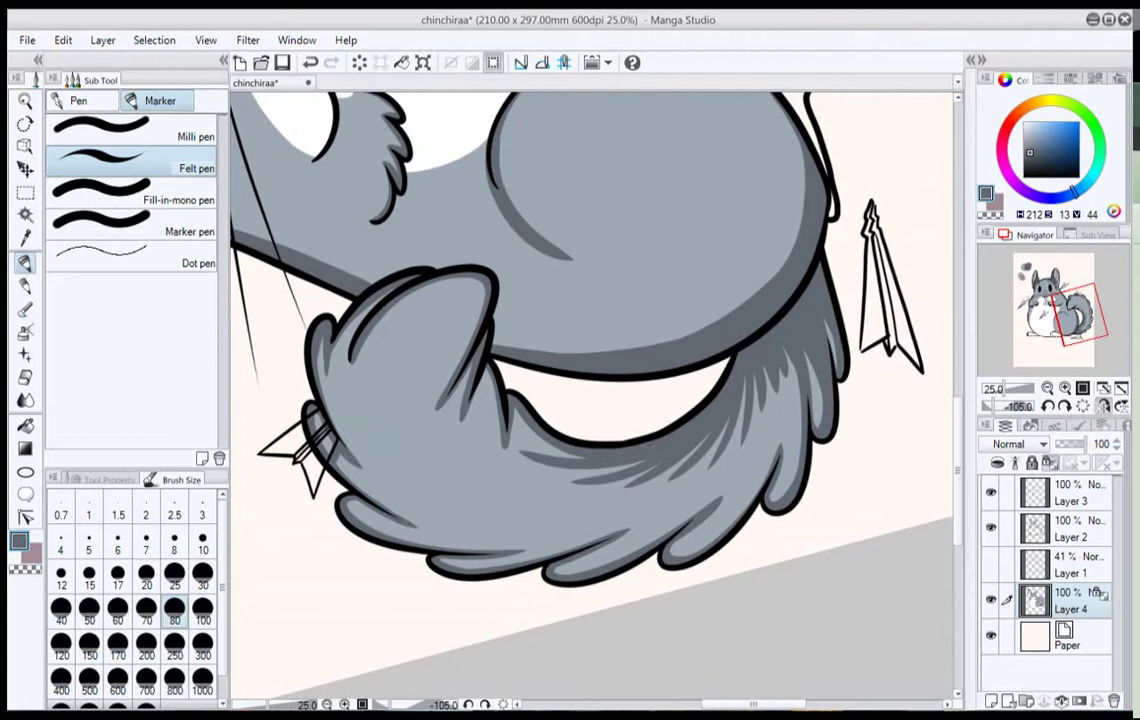
Reset the canvas rotation and zoom out to 12.5% to view the whole chinchilla.
left_click(1083, 406)
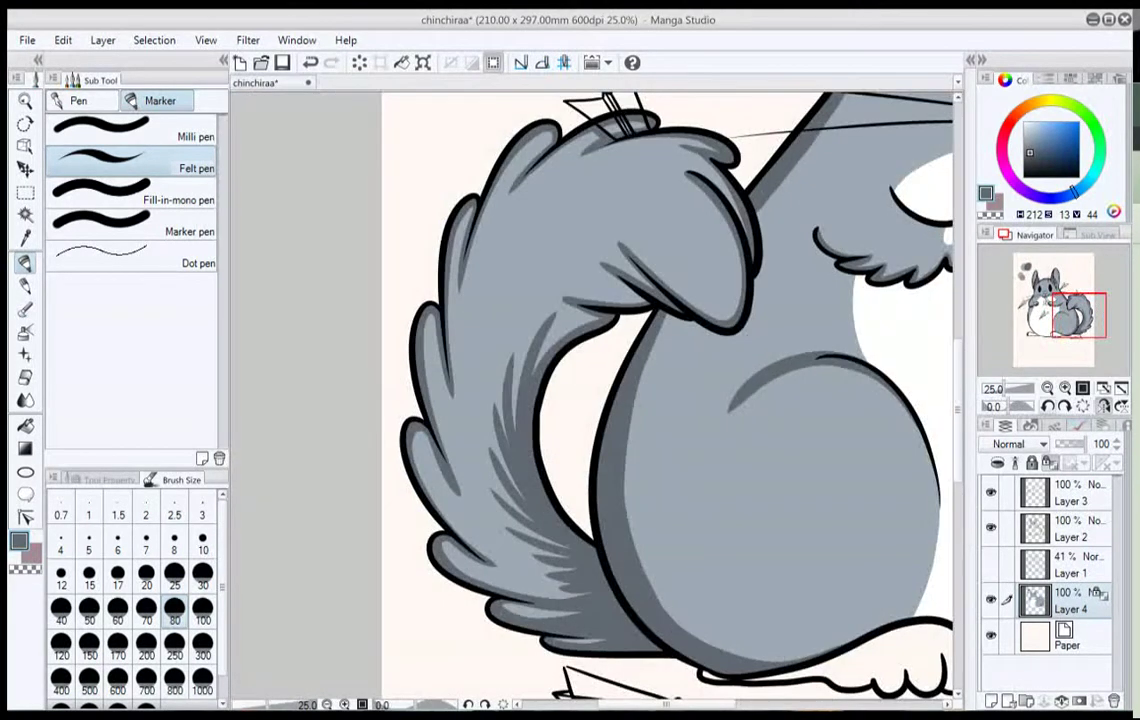
left_click(1047, 388)
left_click(1047, 388)
left_click(1065, 388)
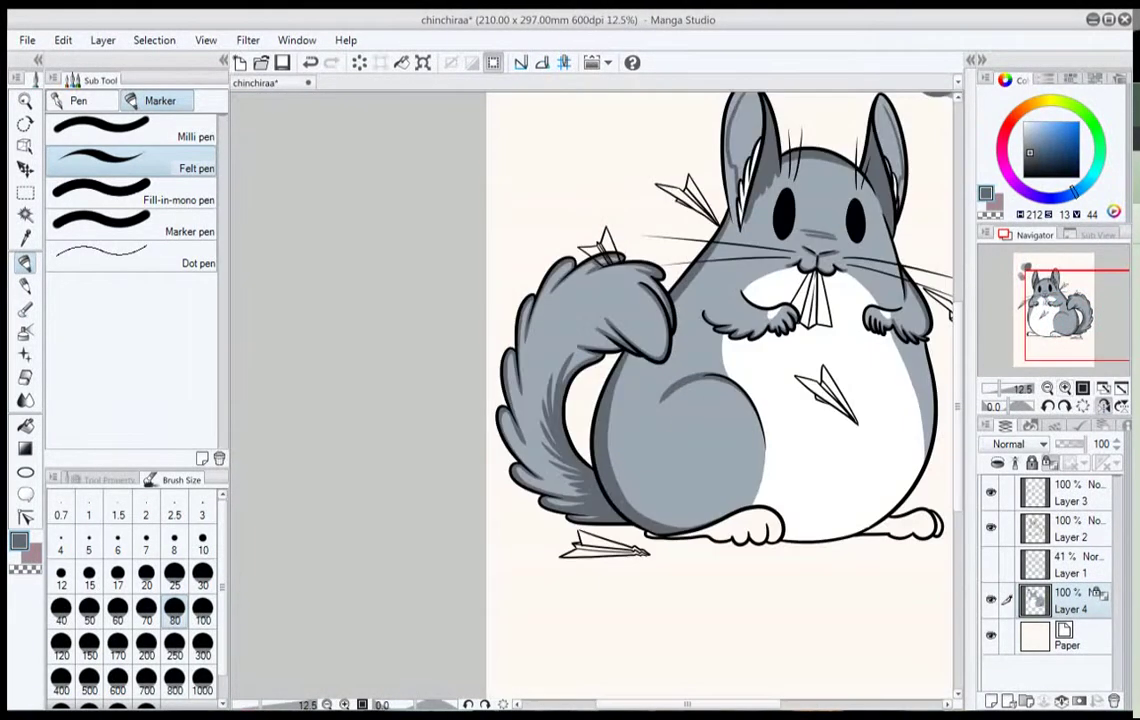
Add soft dark blue-grey shading over the tail, haunch, back and head with the Soft airbrush at size 600.
left_click_drag(1078, 314, 1055, 309)
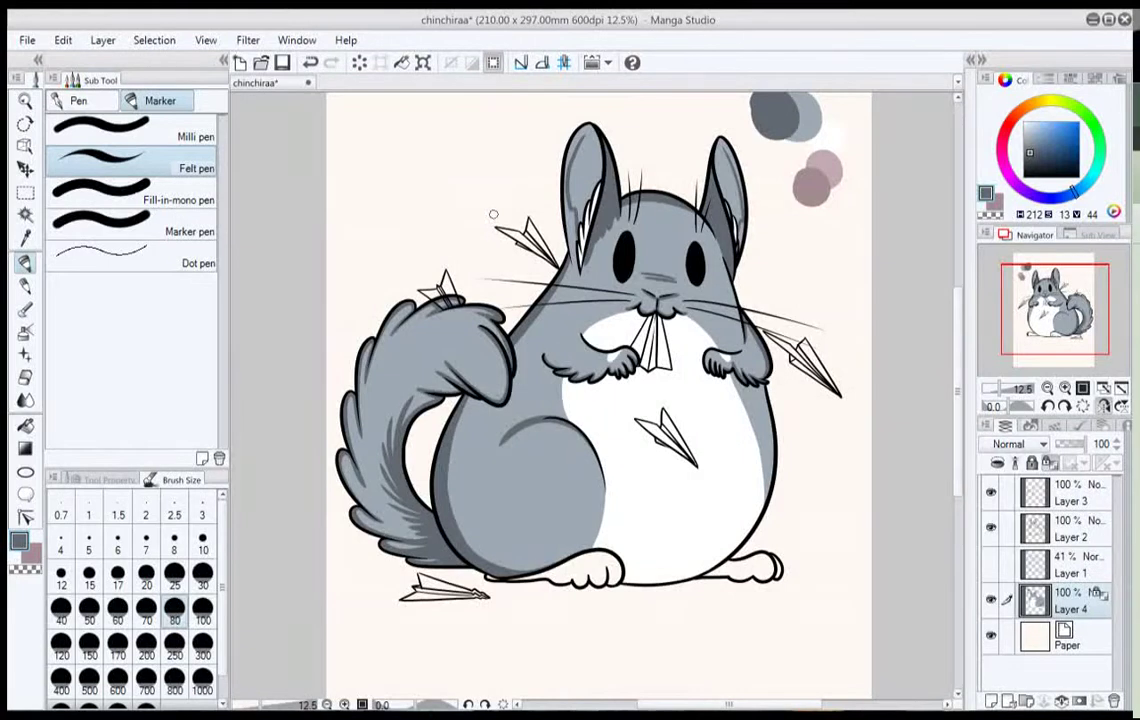
left_click(26, 332)
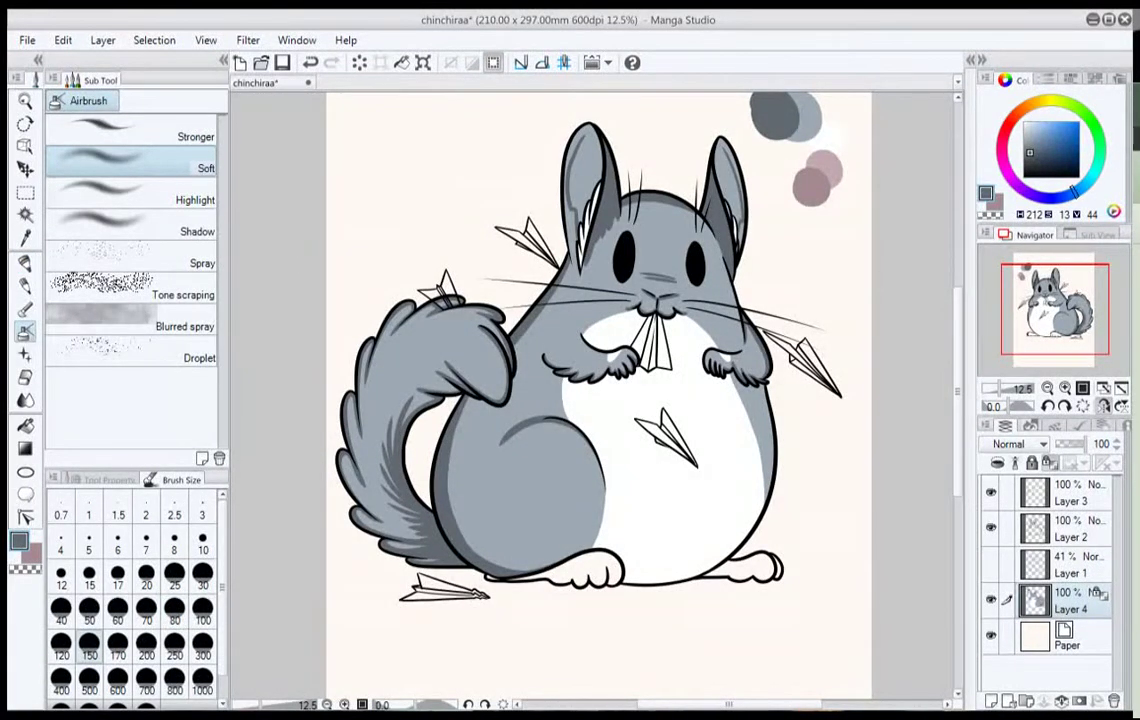
left_click(175, 646)
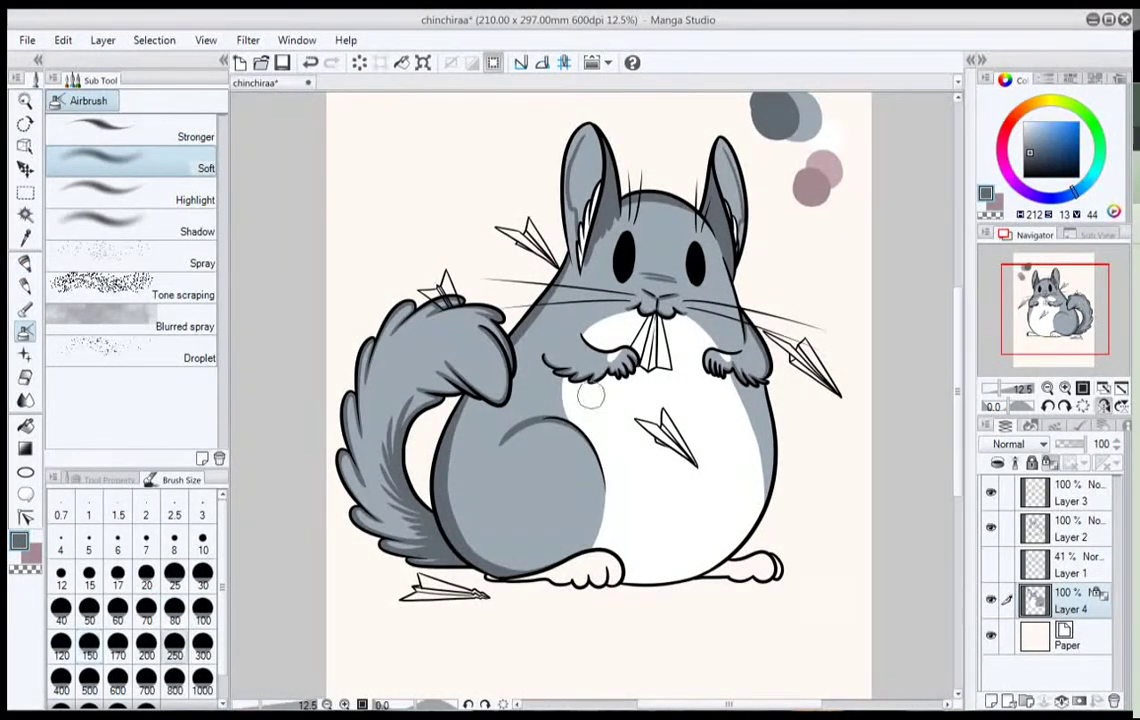
left_click(202, 646)
key("bracketright")
key("bracketright")
key("bracketright")
key("bracketright")
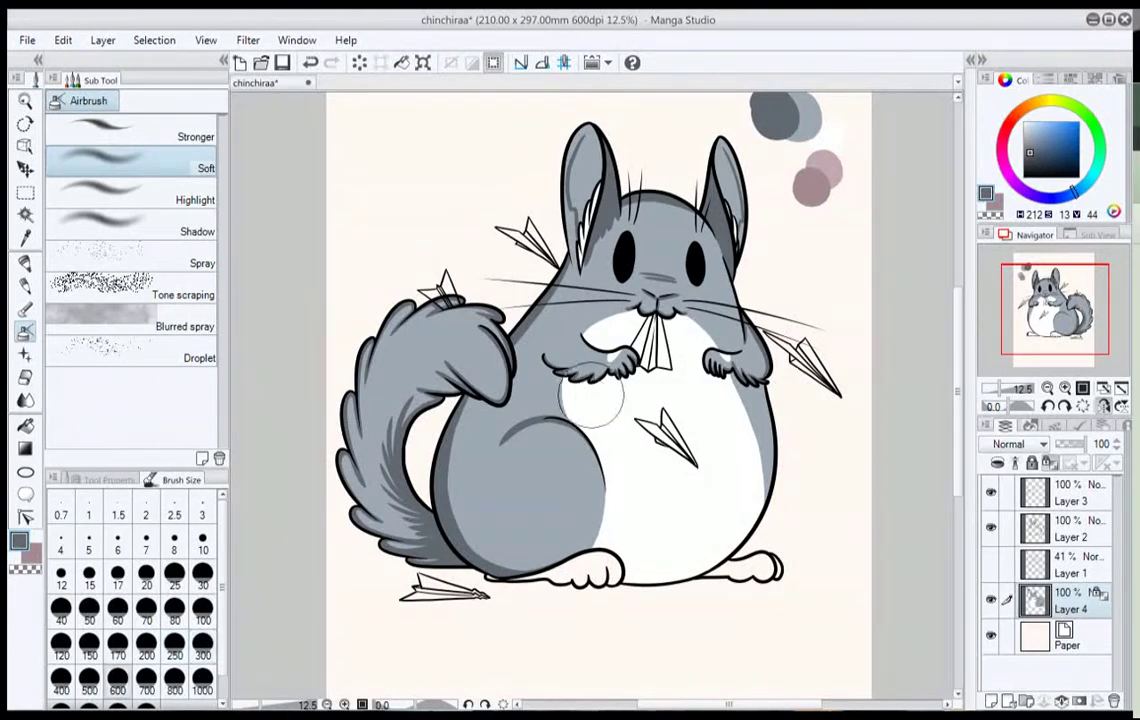
mouse_move(429, 410)
left_mouse_down()
mouse_move(358, 445)
mouse_move(384, 465)
mouse_move(434, 362)
mouse_move(391, 336)
mouse_move(374, 472)
mouse_move(477, 411)
mouse_move(415, 470)
mouse_move(436, 495)
mouse_move(480, 420)
mouse_move(508, 454)
mouse_move(460, 470)
mouse_move(485, 405)
mouse_move(408, 467)
mouse_move(544, 320)
mouse_move(495, 290)
mouse_move(540, 215)
mouse_move(565, 135)
mouse_move(615, 246)
mouse_move(555, 190)
mouse_move(545, 200)
mouse_move(610, 190)
mouse_move(692, 250)
mouse_move(615, 215)
mouse_move(585, 235)
mouse_move(580, 255)
left_mouse_up()
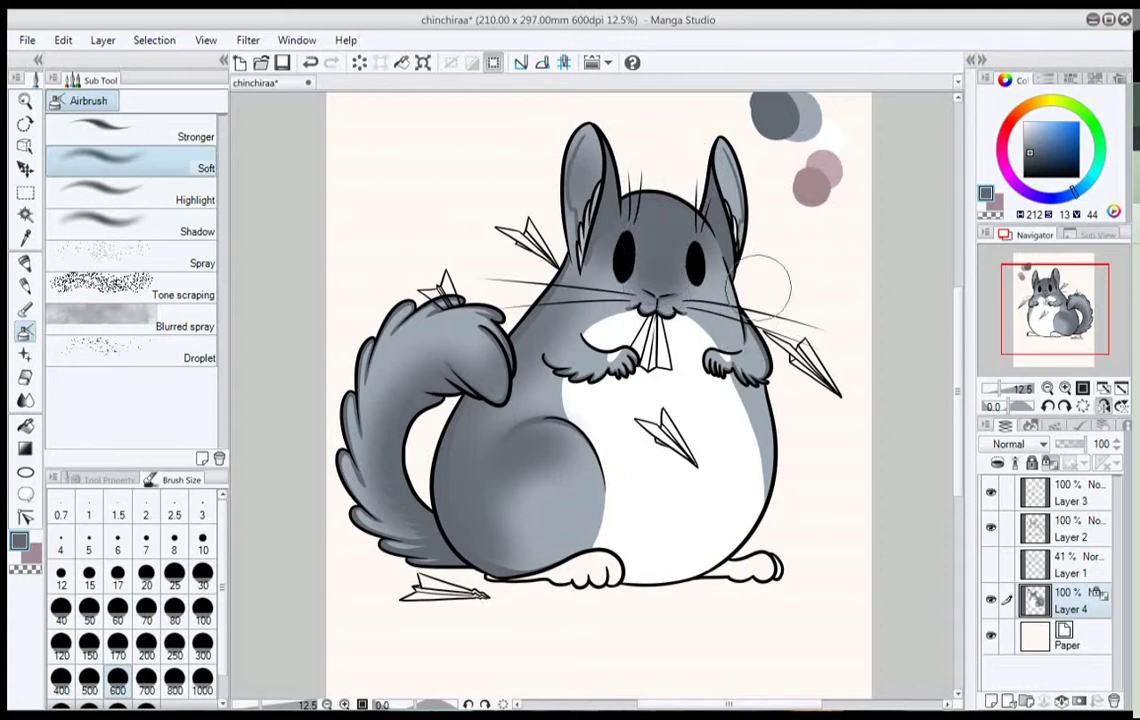
Extend the soft dark blue-grey airbrush shading across the cheeks, arm, body edges, forehead and outer tail.
left_click_drag(735, 293, 756, 301)
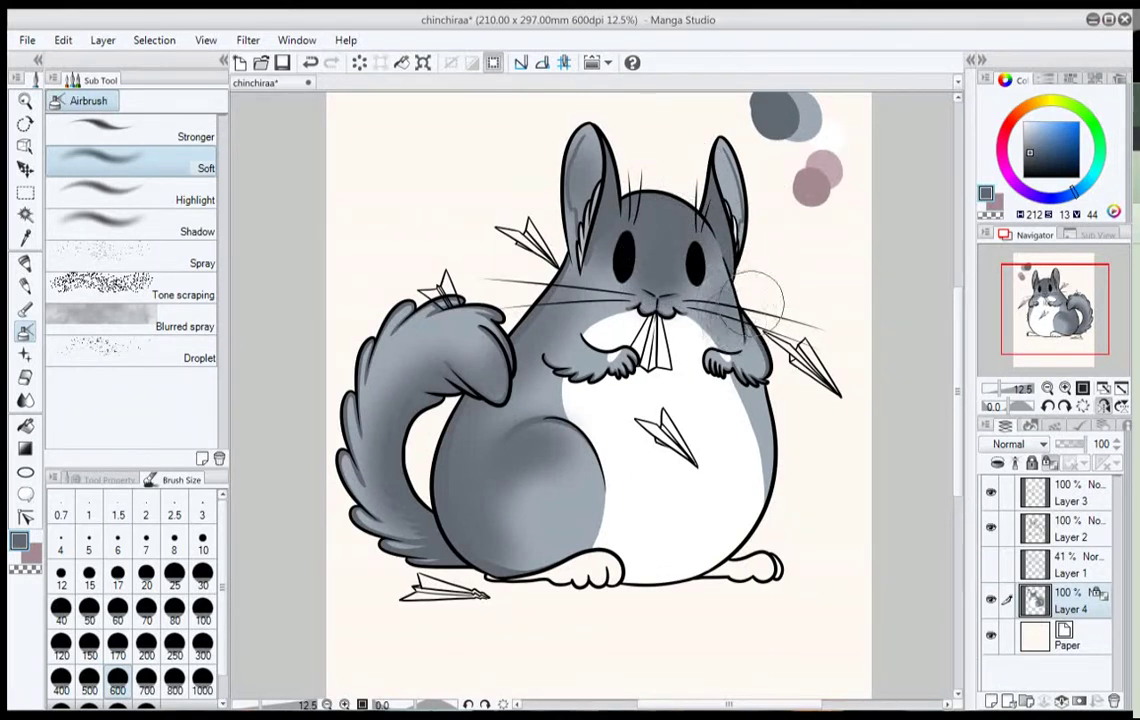
mouse_move(584, 317)
left_mouse_down()
mouse_move(572, 297)
mouse_move(597, 314)
left_mouse_up()
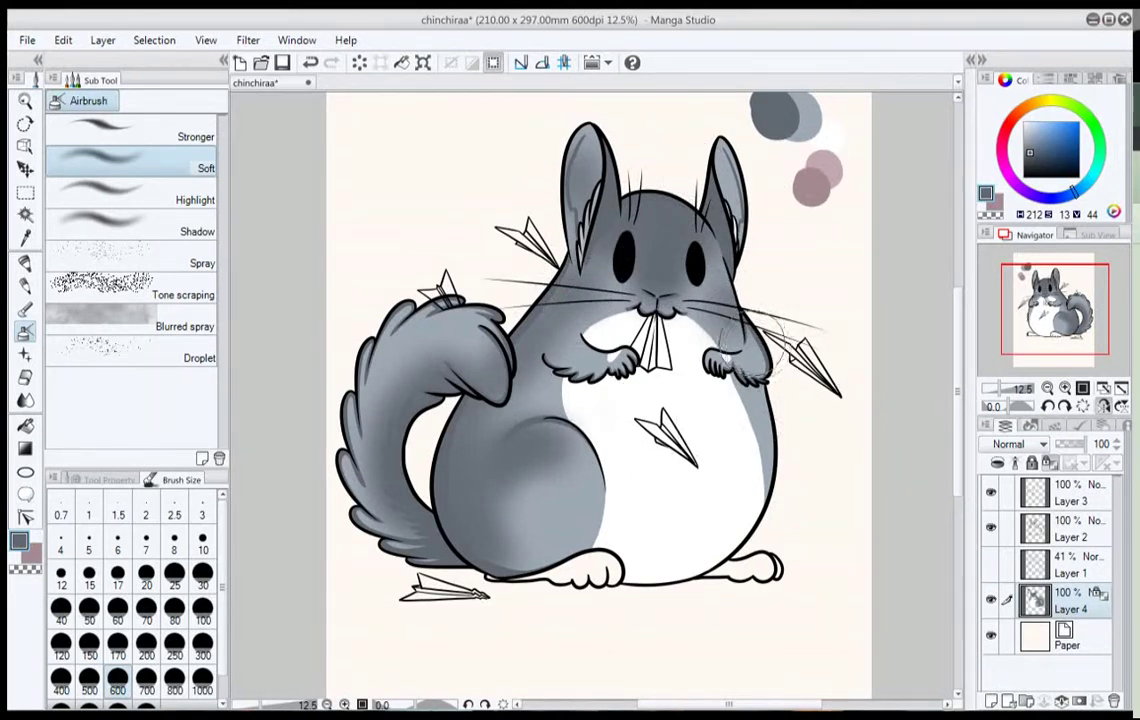
left_click_drag(773, 385, 772, 455)
mouse_move(565, 545)
left_mouse_down()
mouse_move(534, 509)
mouse_move(400, 505)
mouse_move(788, 355)
left_mouse_up()
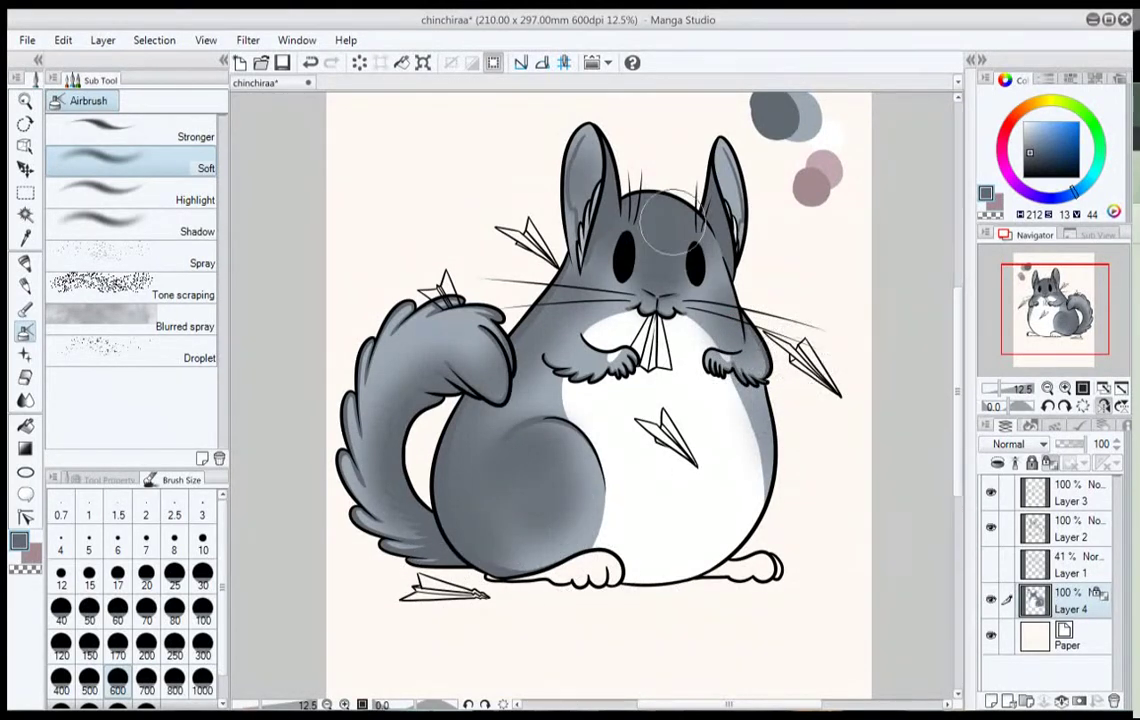
left_click_drag(674, 223, 702, 260)
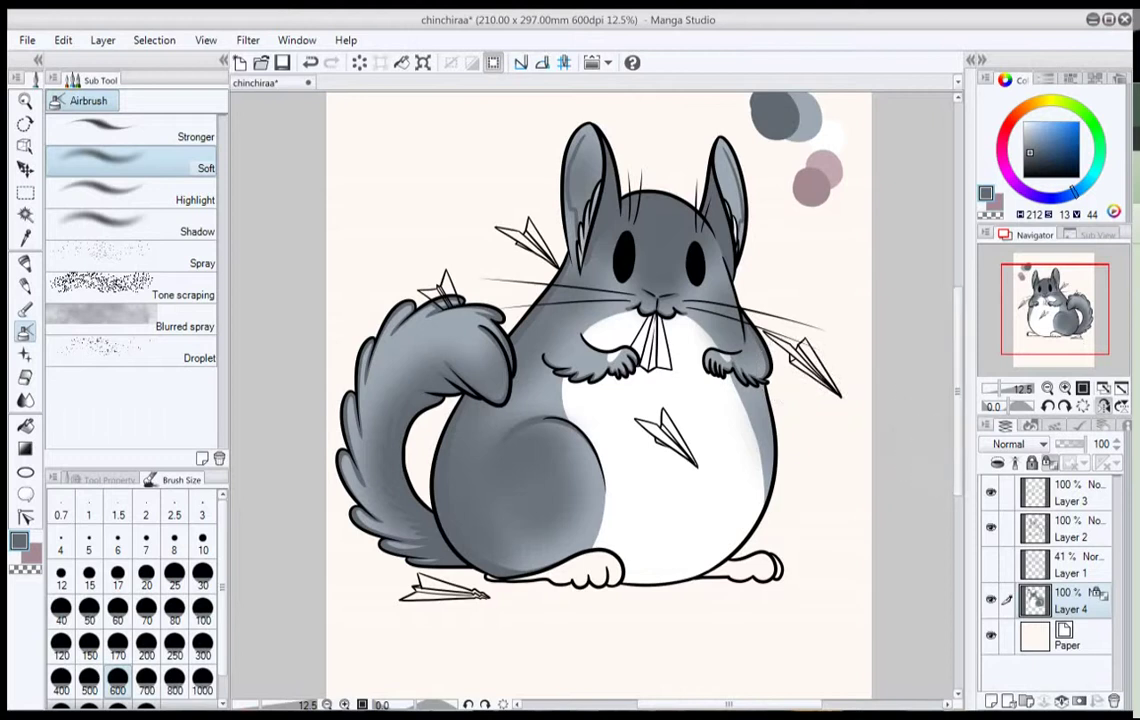
left_click_drag(366, 279, 353, 458)
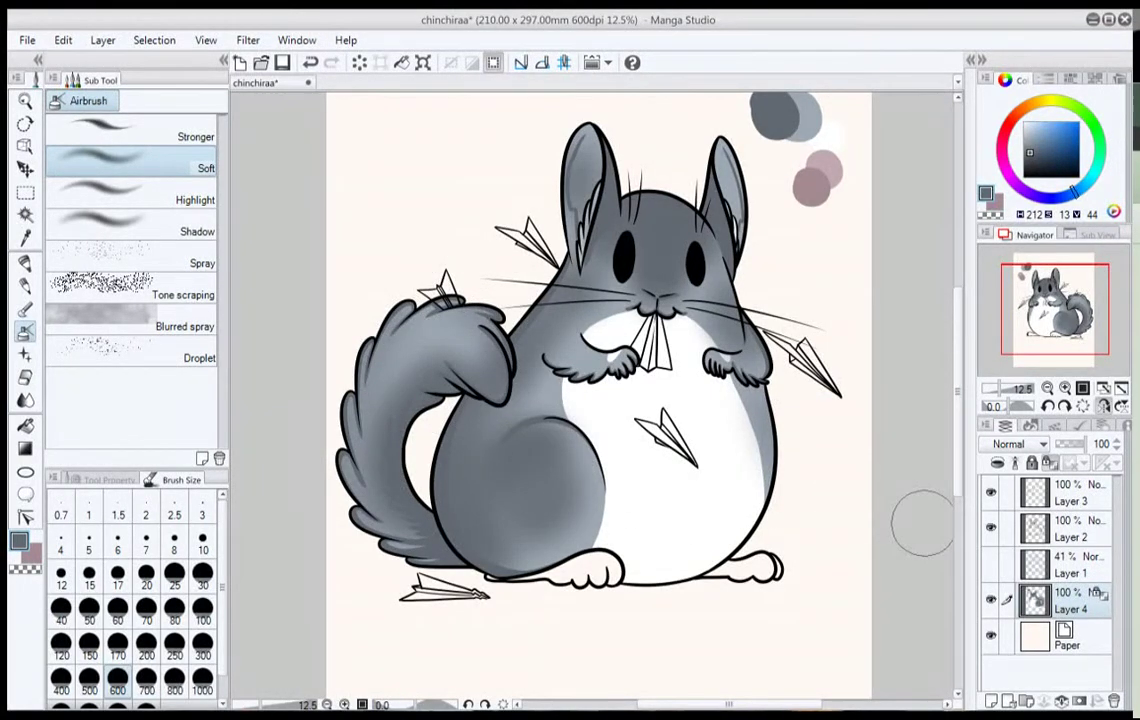
mouse_move(377, 497)
left_mouse_down()
mouse_move(484, 537)
mouse_move(458, 505)
mouse_move(430, 497)
left_mouse_up()
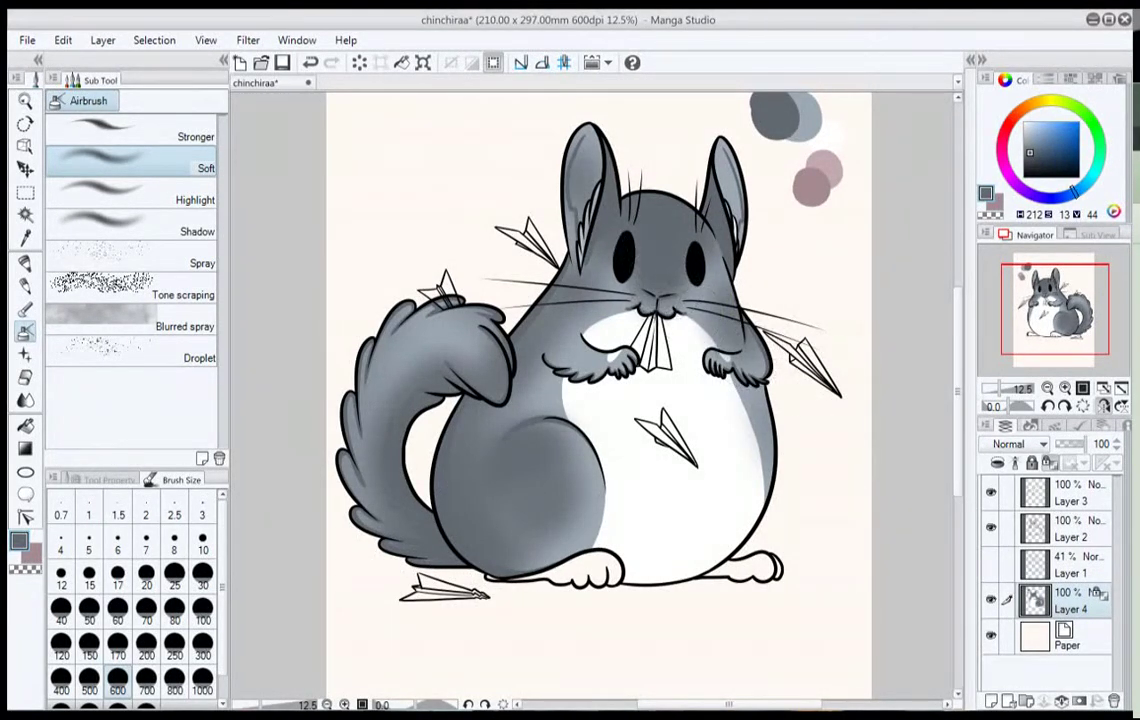
Paint highlights in both eyes on a new layer above Layer 3, using the Felt pen at size 80 and sampled white, and mirror the canvas view.
left_click(1078, 493)
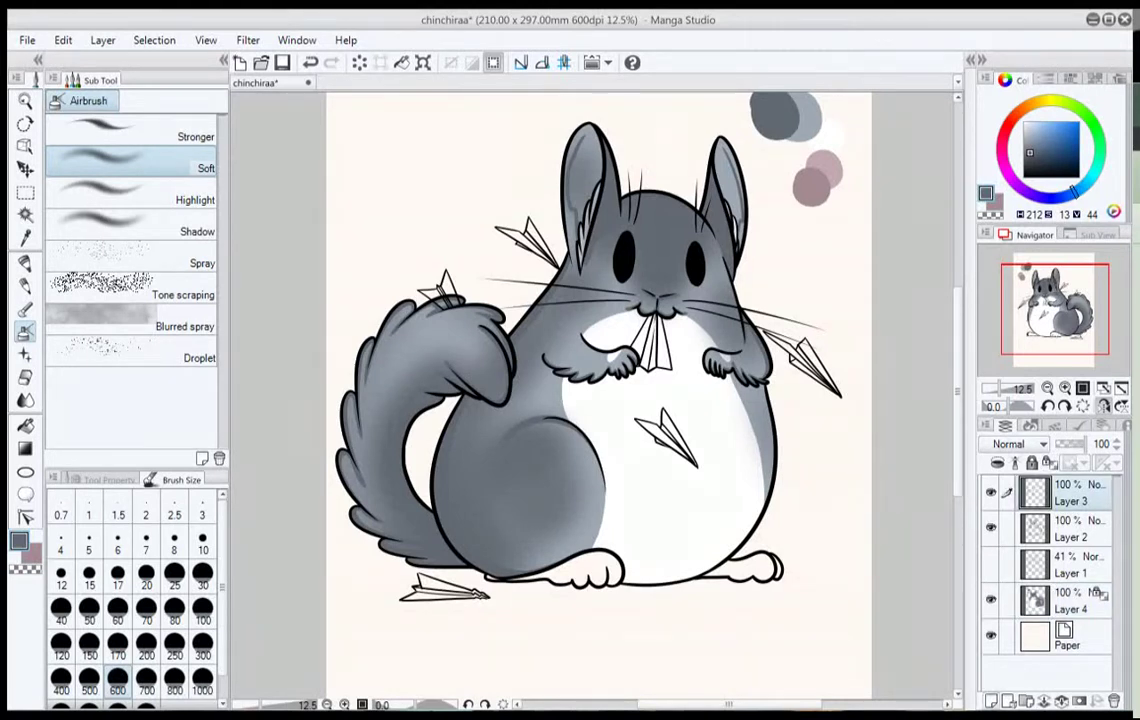
left_click(991, 701)
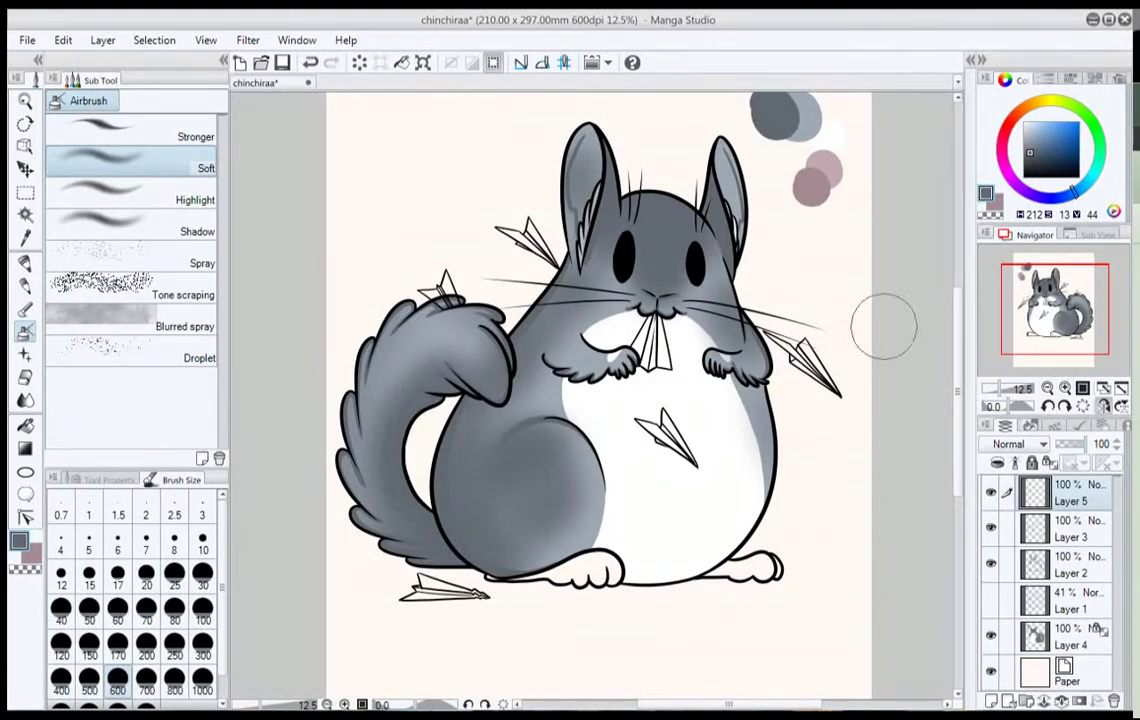
left_click(706, 420, "alt")
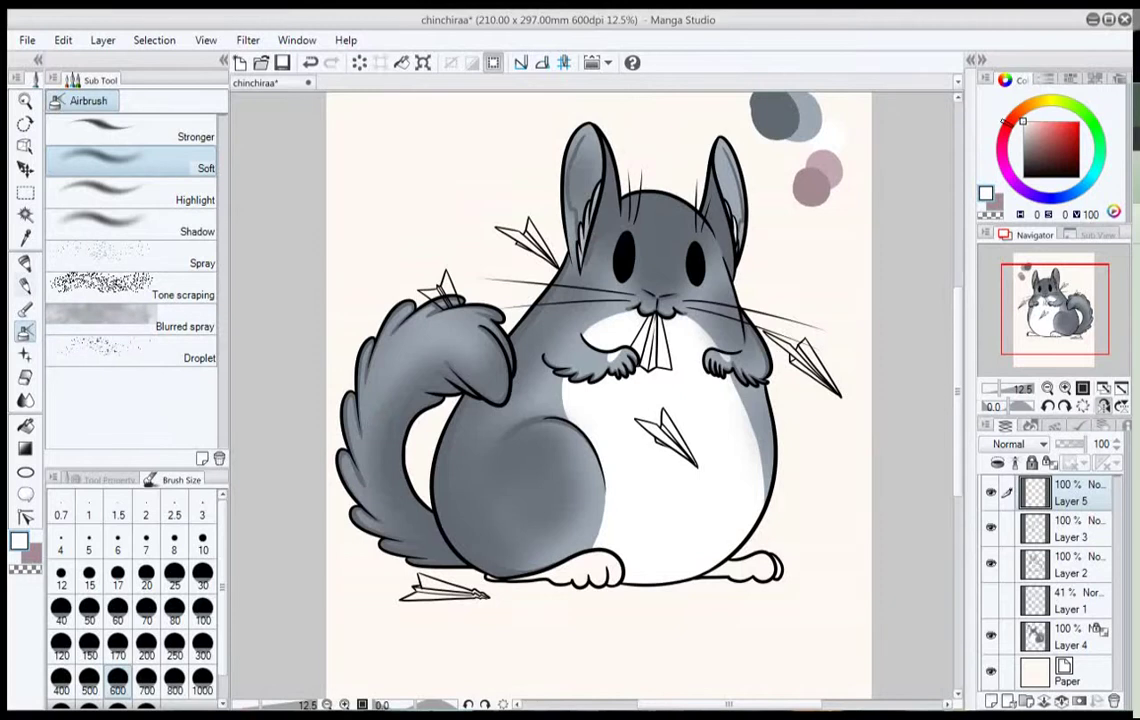
key("p")
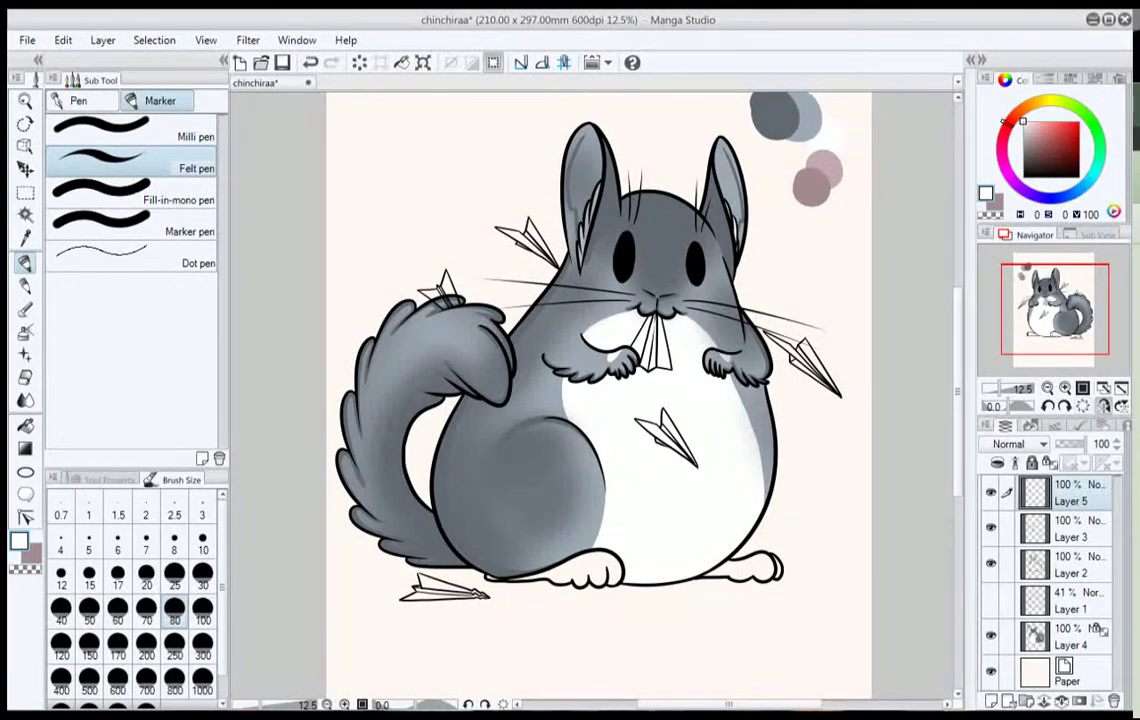
left_click(1104, 406)
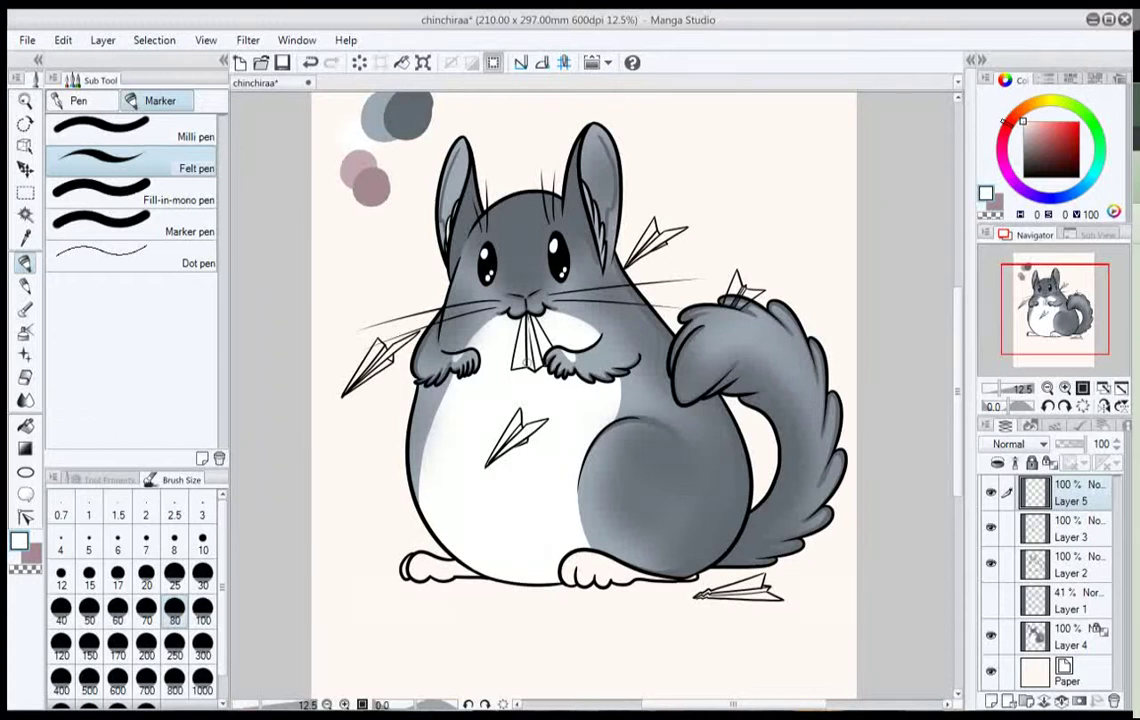
Fill the small far foot with the palette's light dusty pink on Layer 4 with transparency unlocked, using the Fill-in-mono pen and Felt pen.
left_click(359, 164, "alt")
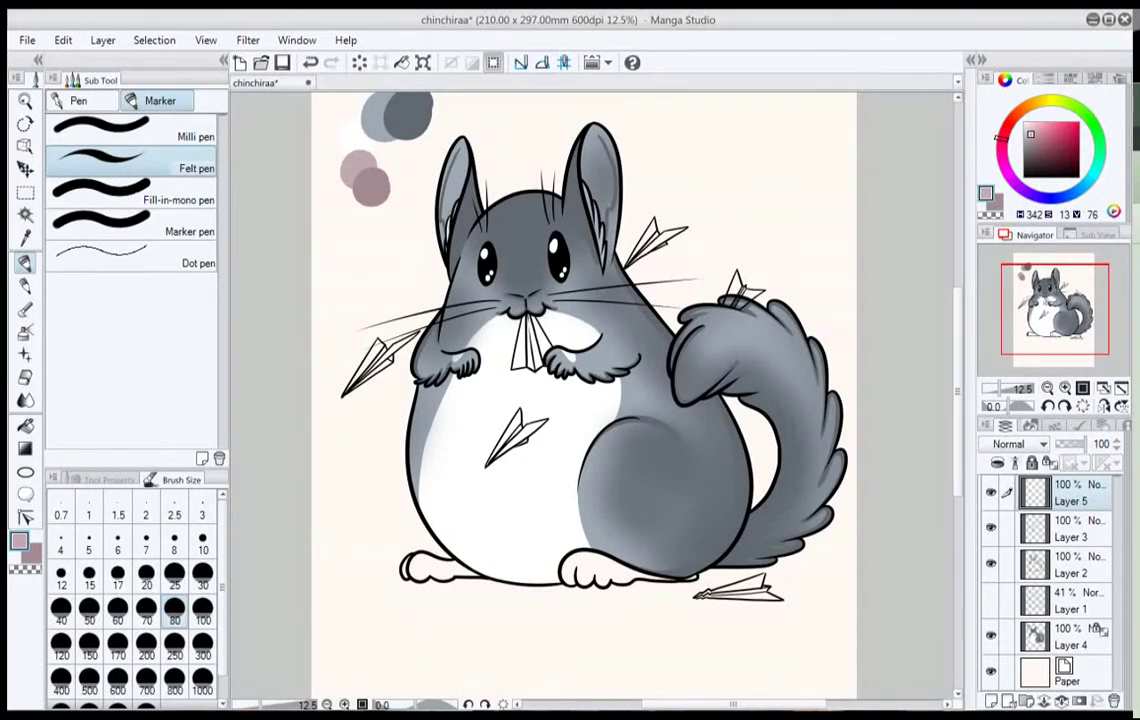
left_click(1070, 637)
left_click(1065, 388)
left_click(1065, 388)
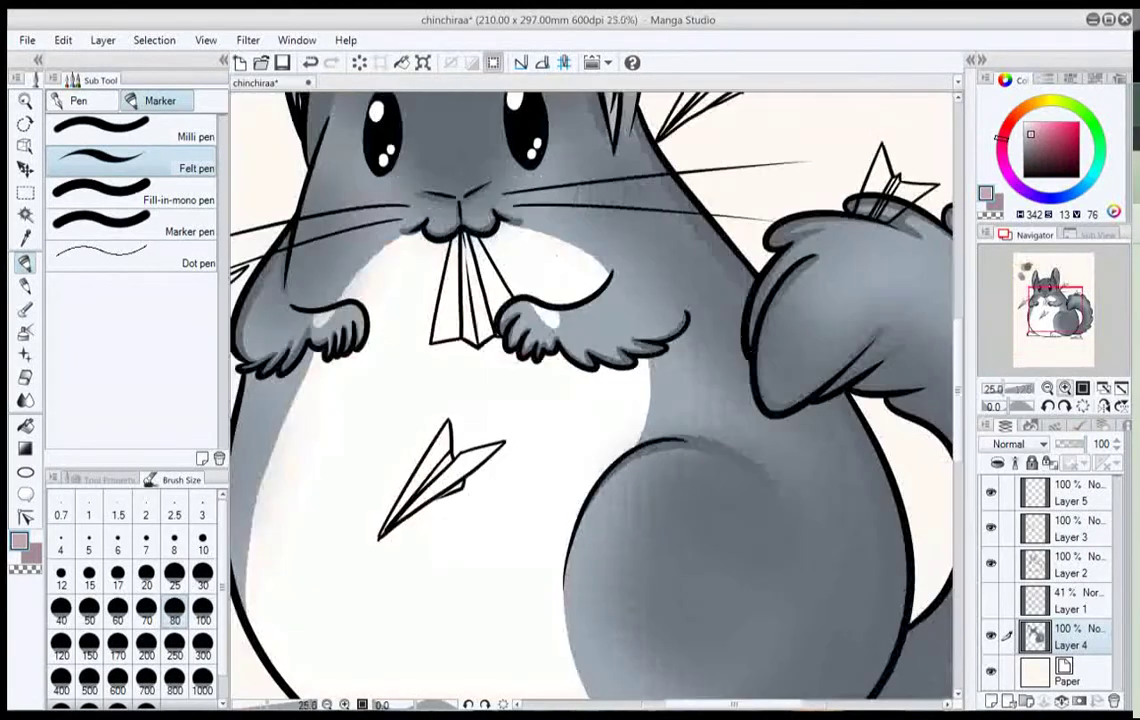
left_click(1065, 388)
left_click_drag(1047, 316, 1034, 336)
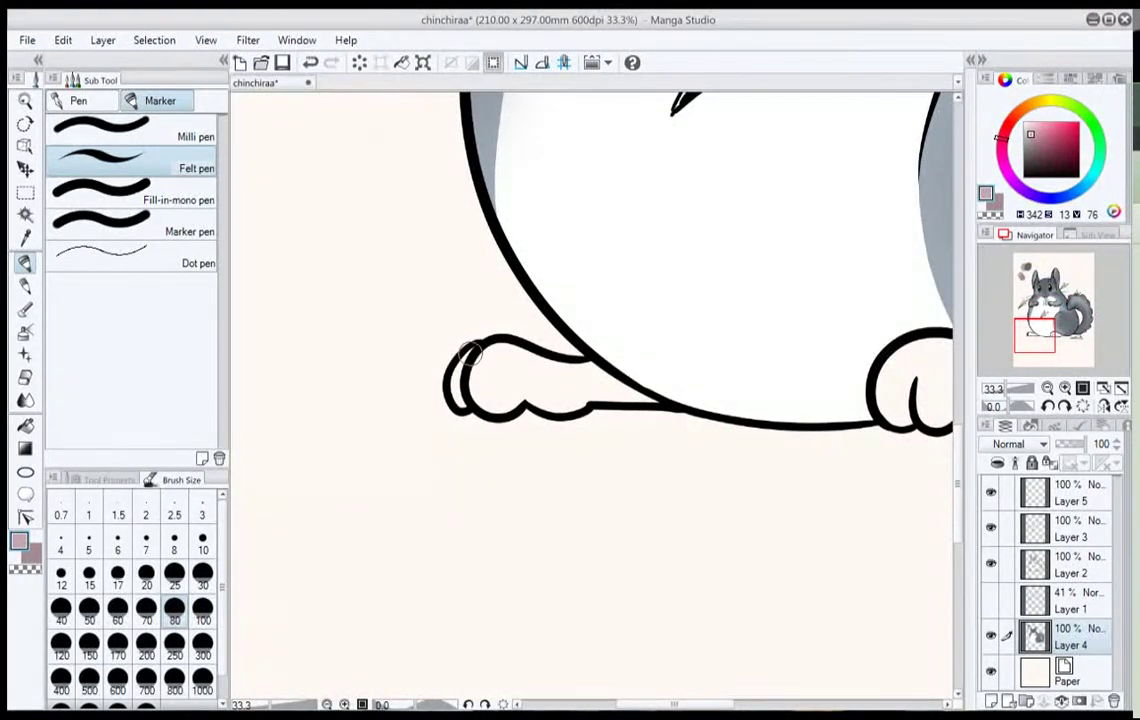
left_click(130, 226)
left_click(100, 195)
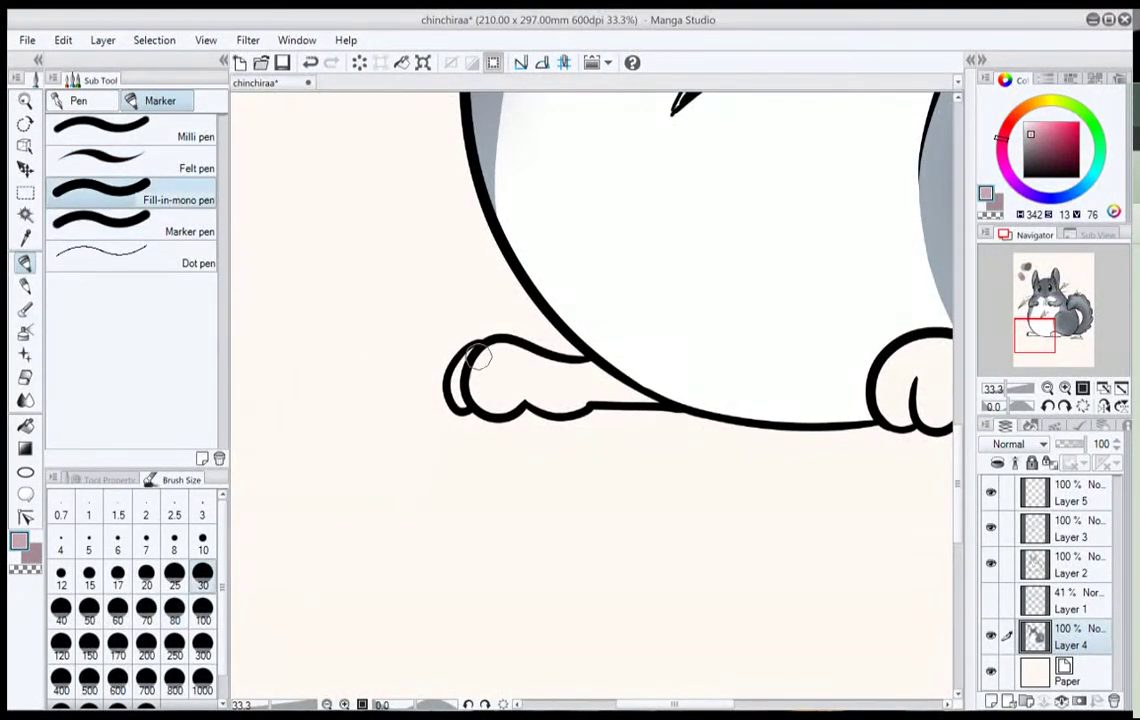
mouse_move(478, 356)
left_mouse_down()
mouse_move(460, 394)
mouse_move(478, 380)
mouse_move(488, 387)
mouse_move(498, 353)
mouse_move(511, 353)
mouse_move(520, 356)
mouse_move(484, 359)
mouse_move(485, 400)
mouse_move(505, 403)
mouse_move(530, 375)
mouse_move(491, 386)
mouse_move(537, 377)
mouse_move(528, 363)
mouse_move(591, 370)
mouse_move(624, 392)
mouse_move(552, 377)
left_mouse_up()
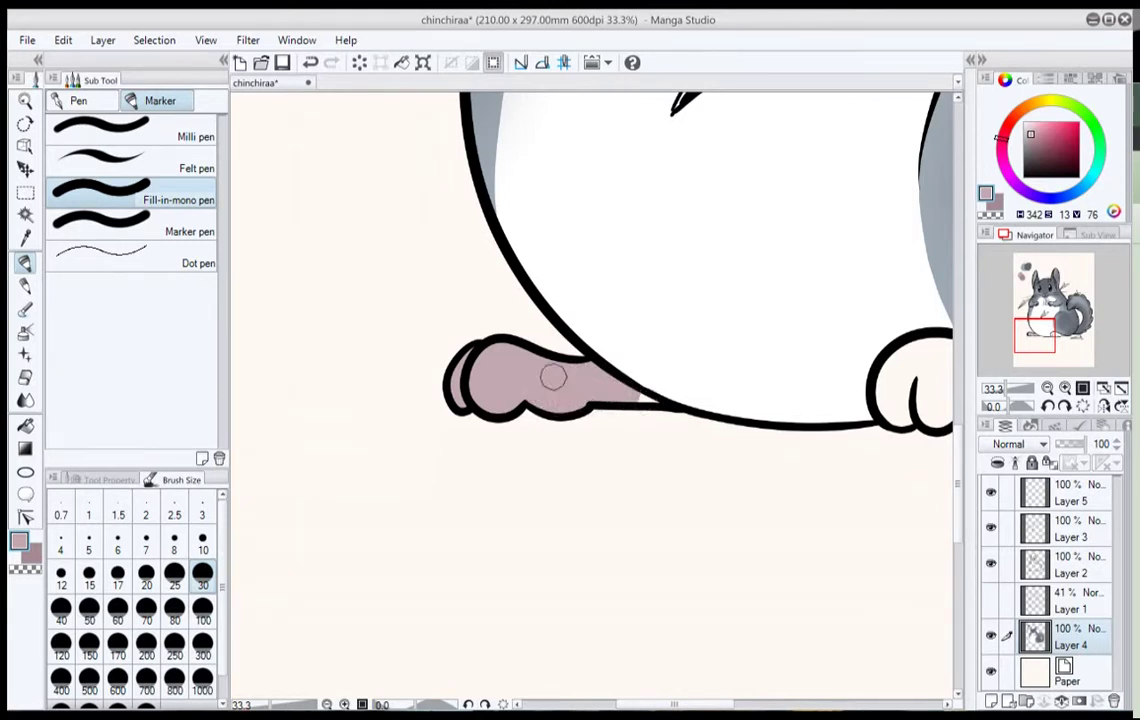
left_click(110, 158)
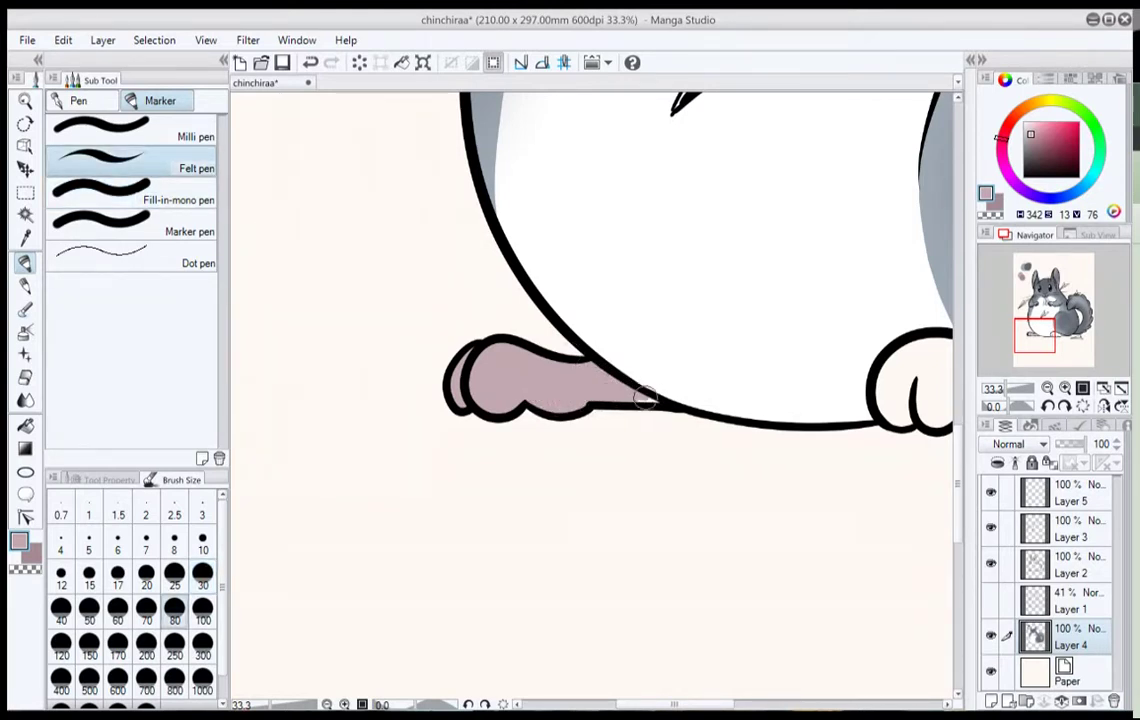
Fill the large foot below the haunch and its narrow heel with light dusty pink, using the Felt and Fill-in-mono pens.
left_click_drag(860, 360, 402, 329)
mouse_move(772, 373)
left_mouse_down()
mouse_move(736, 382)
mouse_move(596, 372)
mouse_move(620, 371)
mouse_move(546, 379)
mouse_move(596, 374)
left_mouse_up()
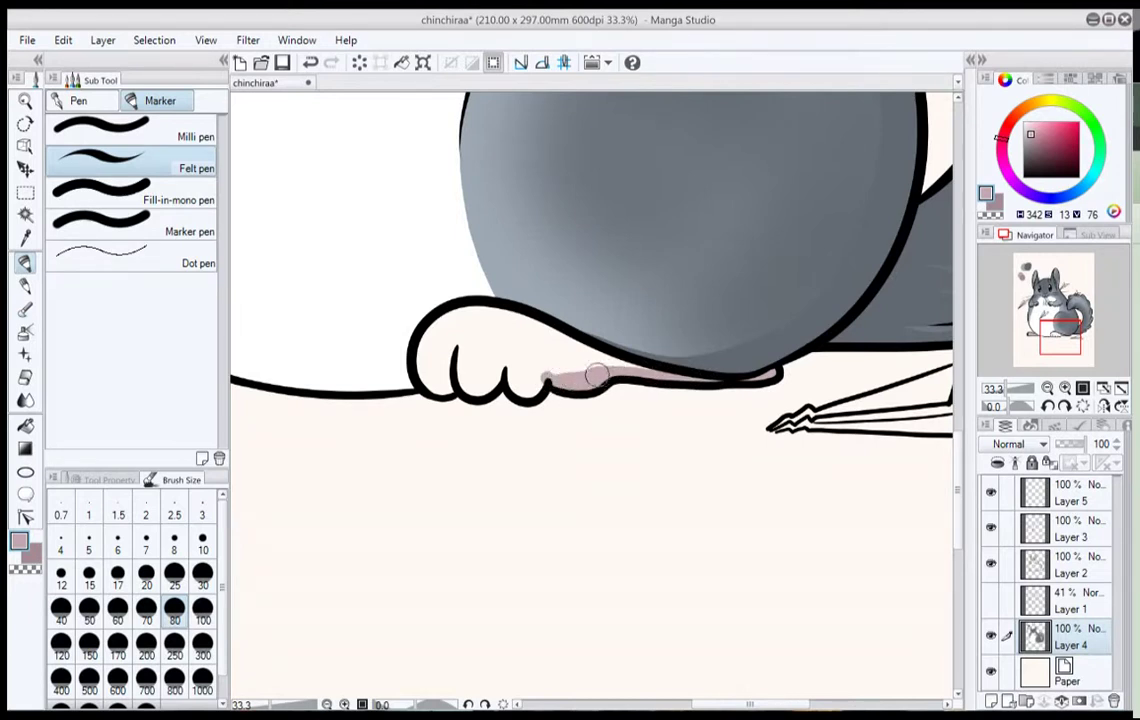
left_click(110, 197)
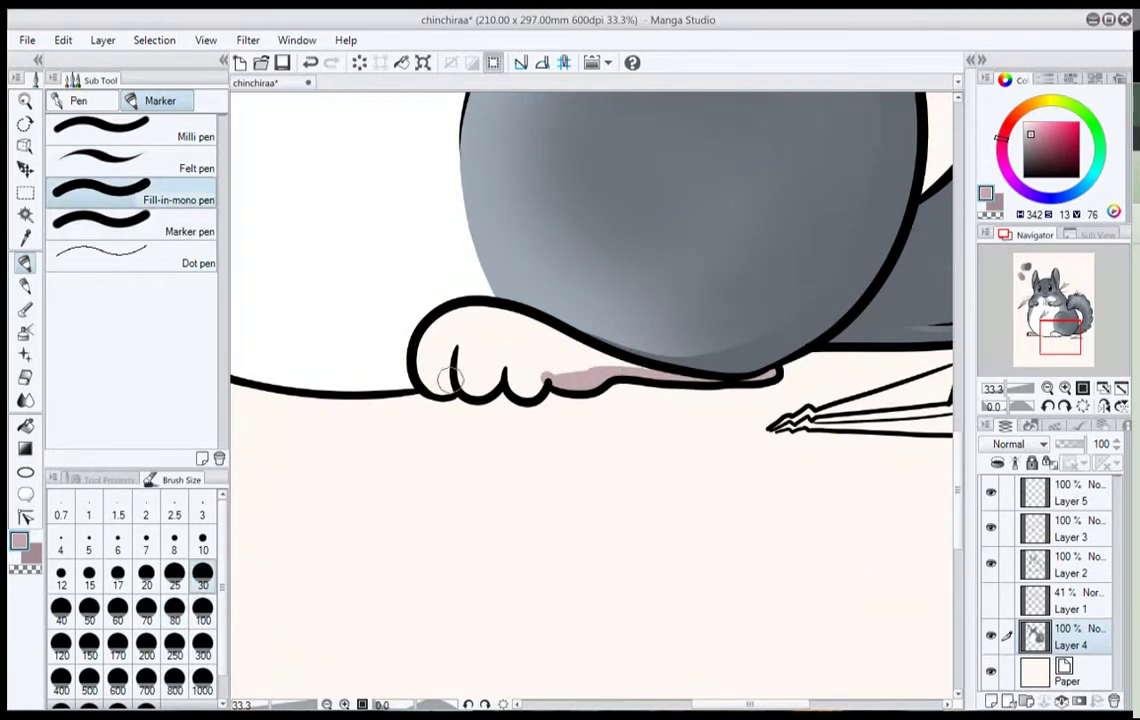
mouse_move(452, 378)
left_mouse_down()
mouse_move(426, 347)
mouse_move(455, 321)
mouse_move(496, 316)
mouse_move(454, 321)
mouse_move(536, 327)
mouse_move(635, 371)
mouse_move(570, 376)
mouse_move(590, 363)
mouse_move(519, 381)
mouse_move(535, 375)
mouse_move(524, 360)
mouse_move(505, 376)
mouse_move(462, 370)
mouse_move(475, 382)
mouse_move(491, 367)
mouse_move(447, 371)
mouse_move(565, 359)
mouse_move(515, 339)
mouse_move(441, 358)
mouse_move(468, 341)
mouse_move(547, 352)
left_mouse_up()
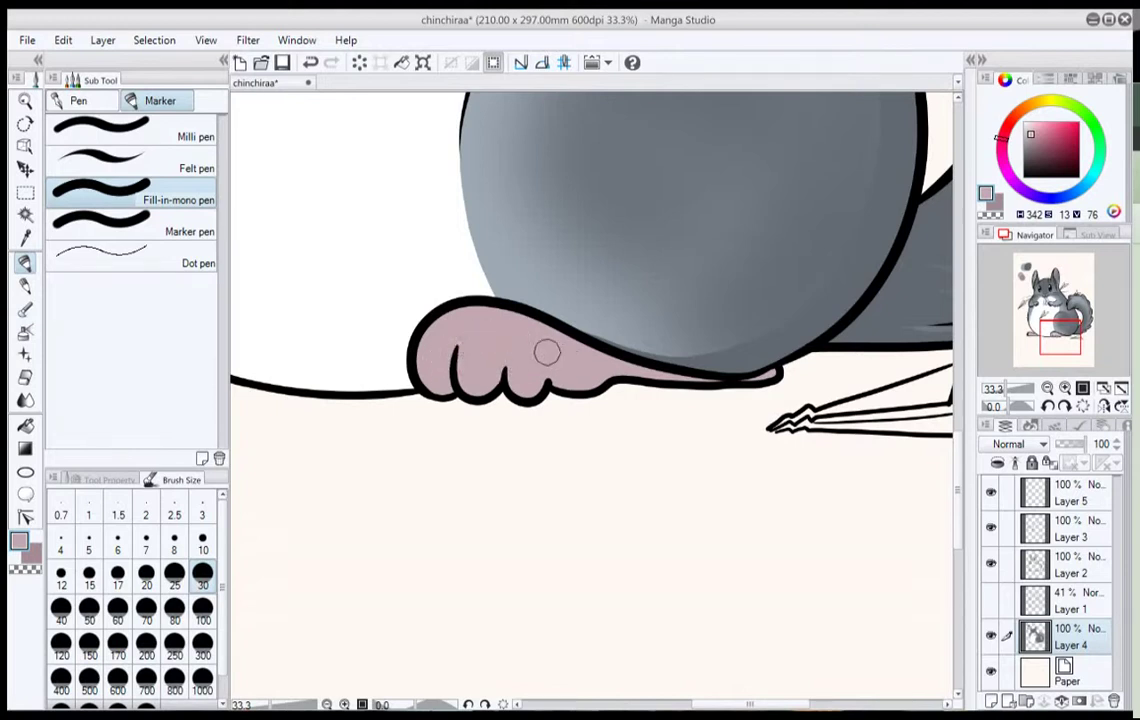
left_click(150, 163)
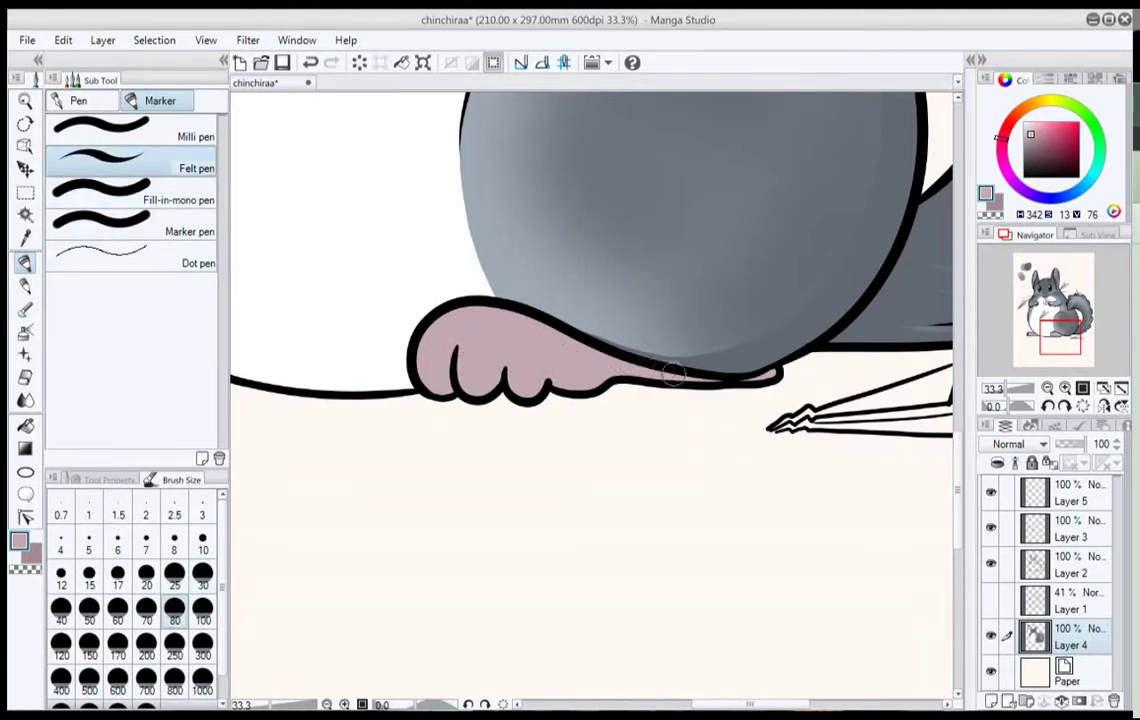
Shade the toes and edges of both feet in the palette's darker dusty pink with the Felt pen, keeping Layer 4's transparency locked.
key("ctrl+minus")
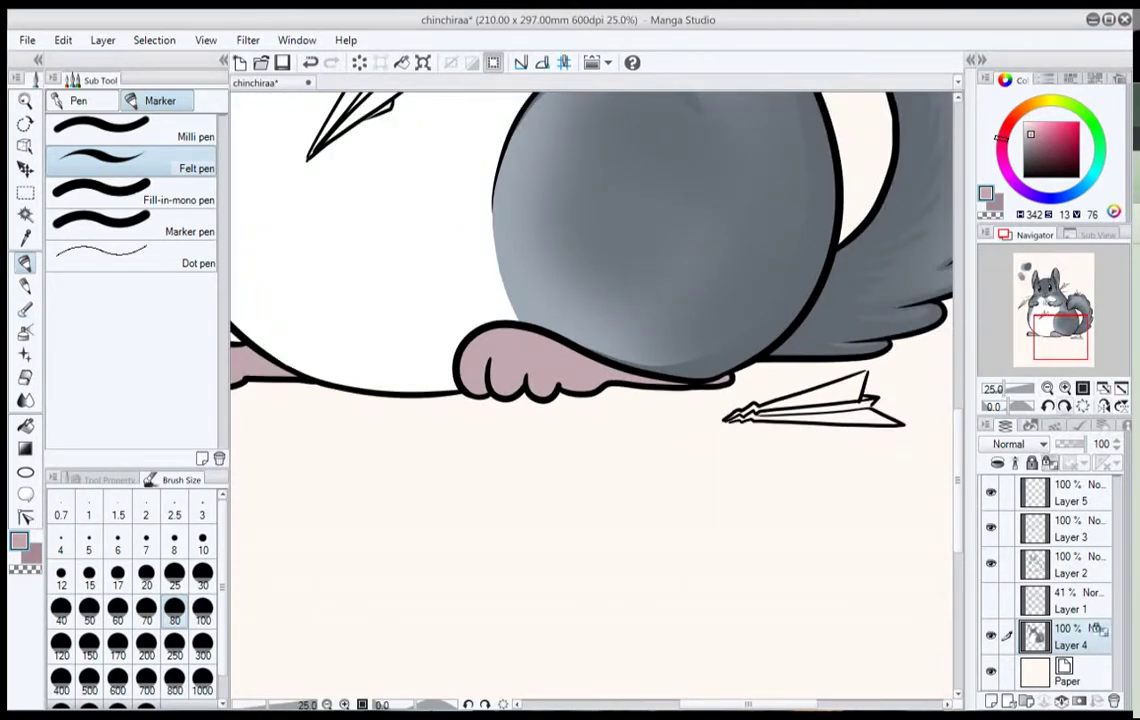
left_click_drag(1056, 337, 1035, 267)
left_click(435, 545, "alt")
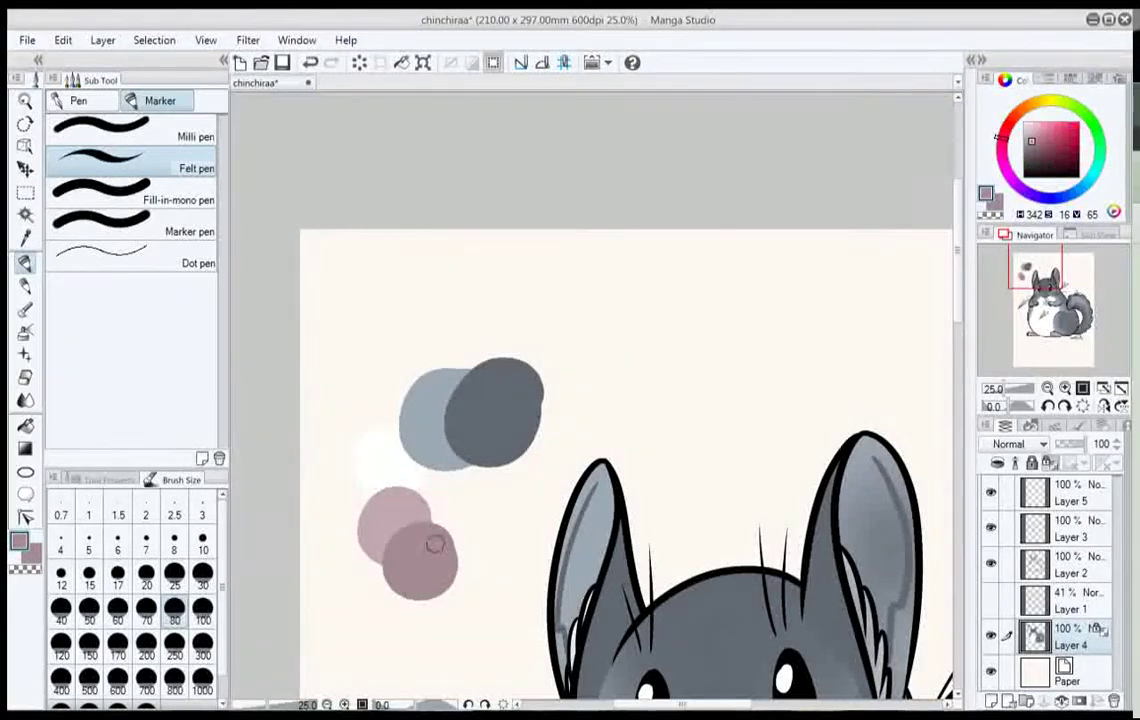
scroll(783, 417, "down", 5)
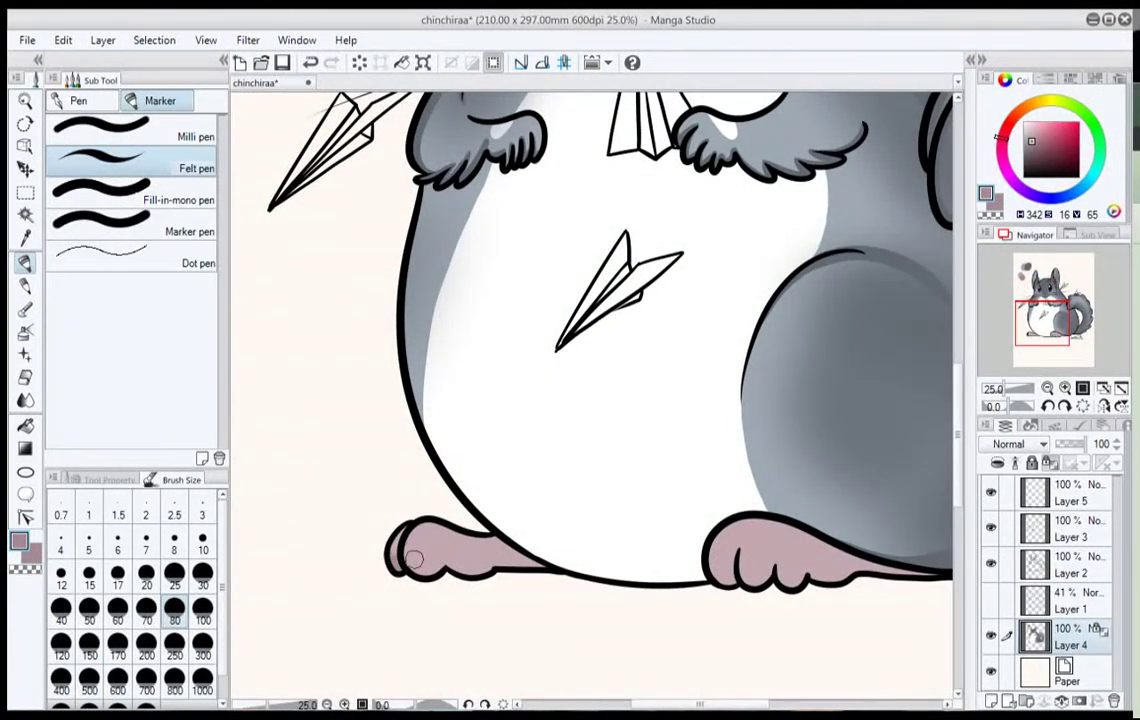
mouse_move(415, 527)
left_mouse_down()
mouse_move(441, 557)
mouse_move(445, 548)
mouse_move(412, 568)
mouse_move(452, 544)
mouse_move(453, 564)
mouse_move(493, 564)
left_mouse_up()
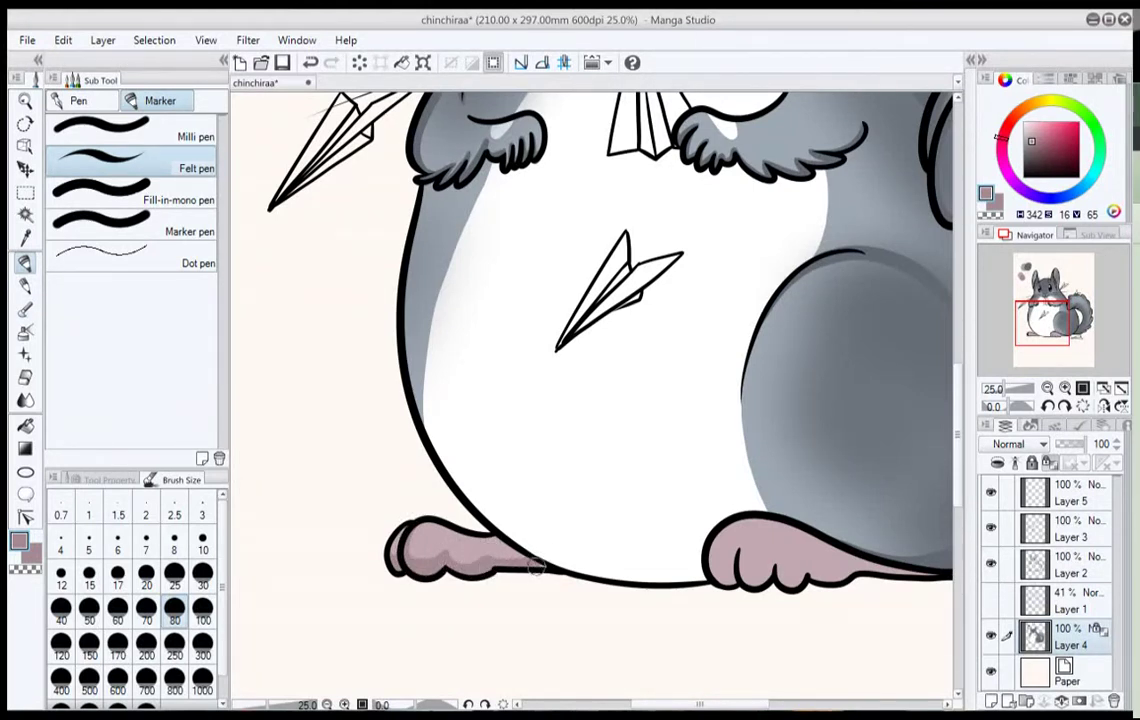
left_click_drag(499, 537, 523, 560)
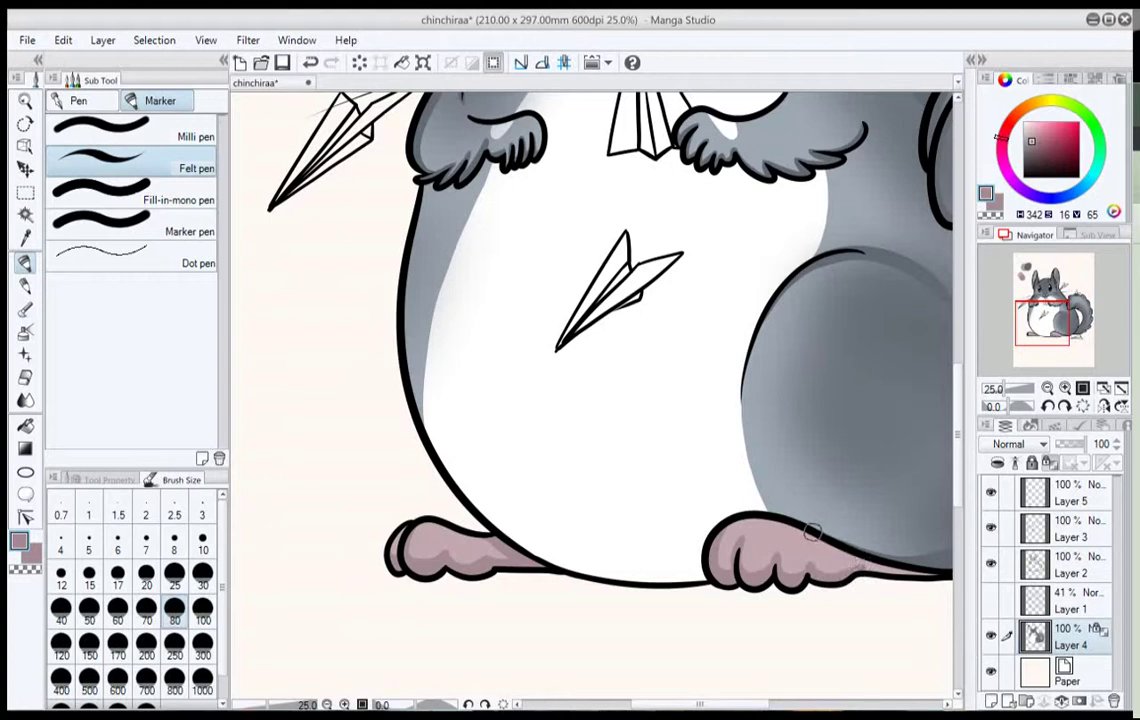
mouse_move(812, 532)
left_mouse_down()
mouse_move(917, 574)
mouse_move(662, 515)
left_mouse_up()
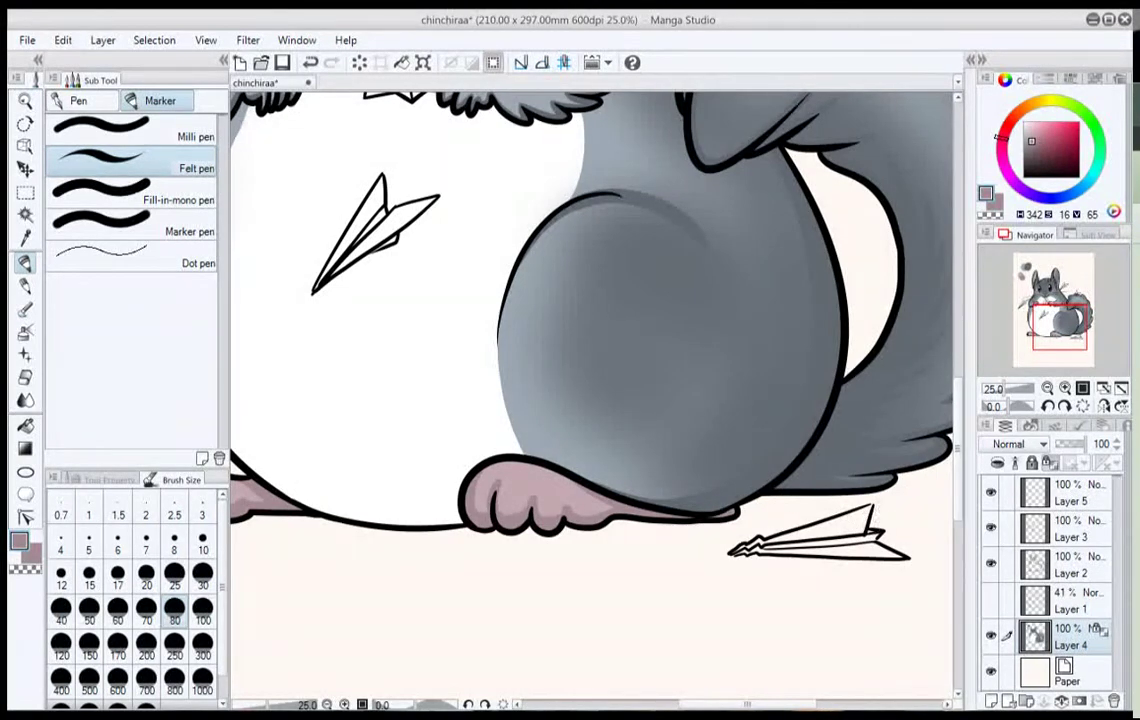
Sample the light fur grey from the arm, lighten it to H 210, S 9, V 83, and dab it beside the grey palette swatches.
key("ctrl+minus")
left_click_drag(590, 350, 608, 517)
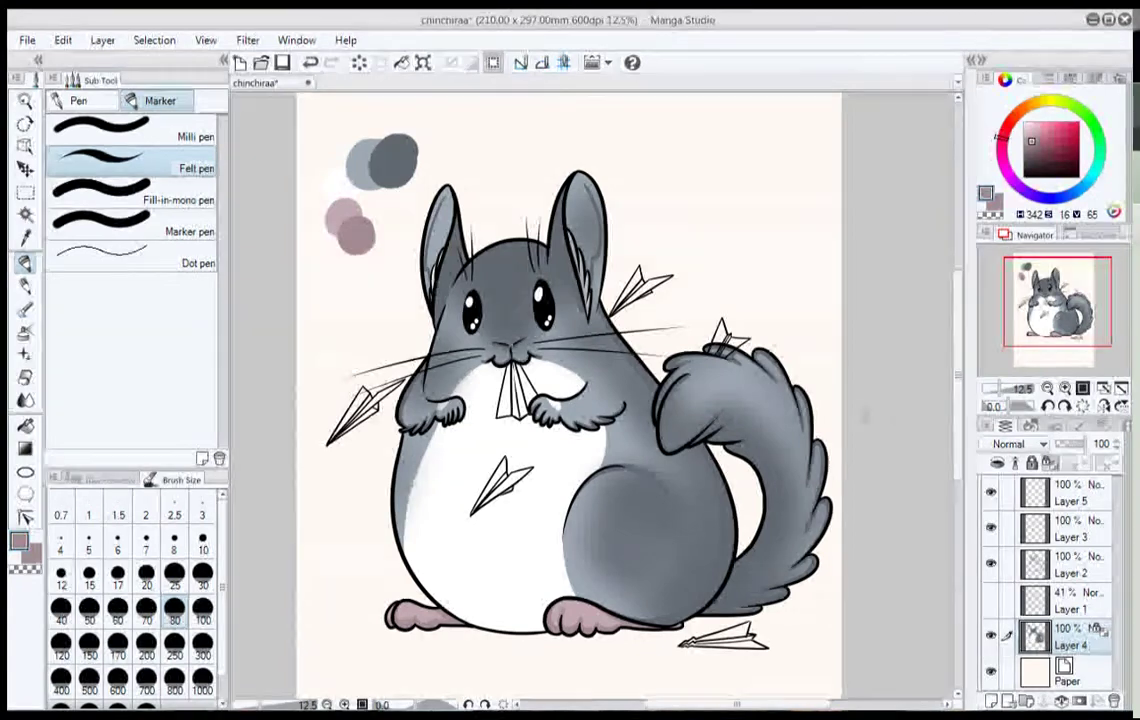
left_click(577, 402, "alt")
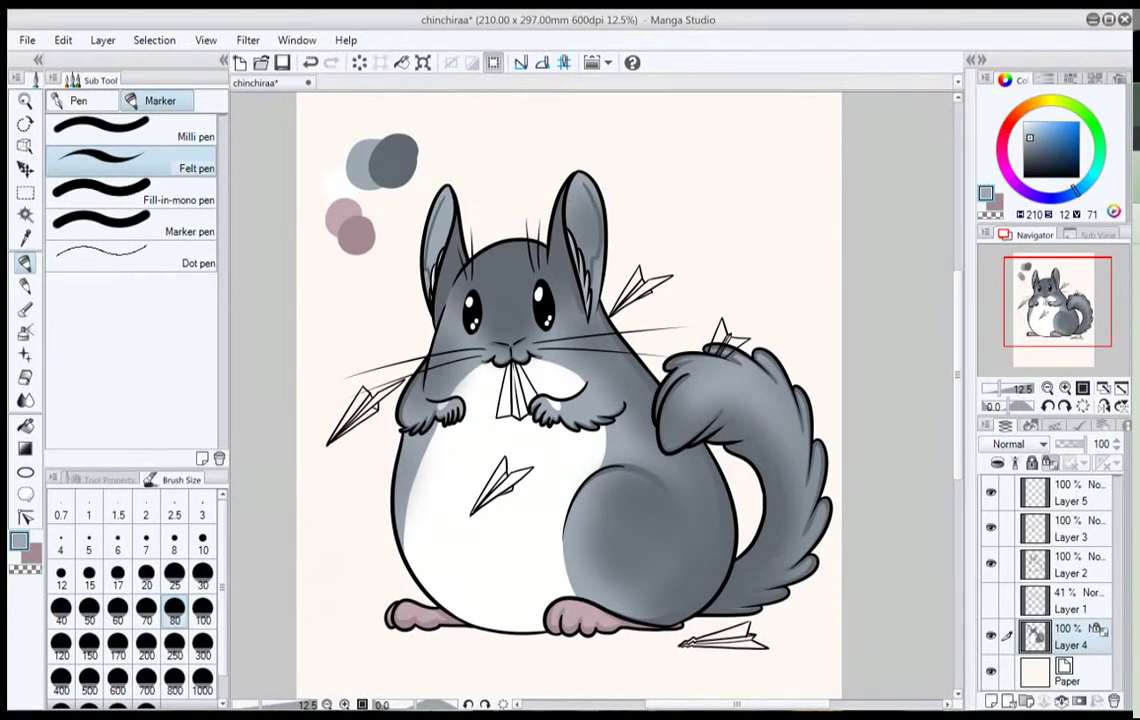
left_click(1028, 131)
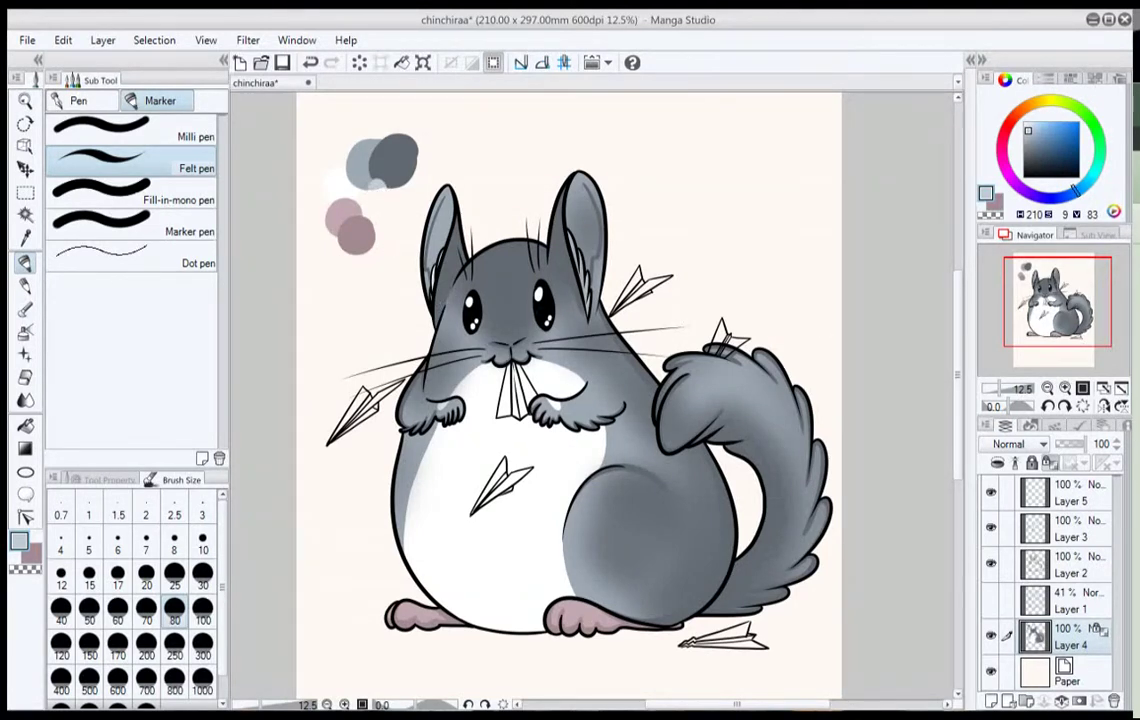
Paint a light grey shadow on the belly along the outer side and lower edge of the paper plane at the mouth, using the Felt pen.
key("ctrl+plus")
key("ctrl+plus")
key("ctrl+plus")
mouse_move(443, 345)
left_mouse_down()
mouse_move(588, 294)
mouse_move(667, 330)
left_mouse_up()
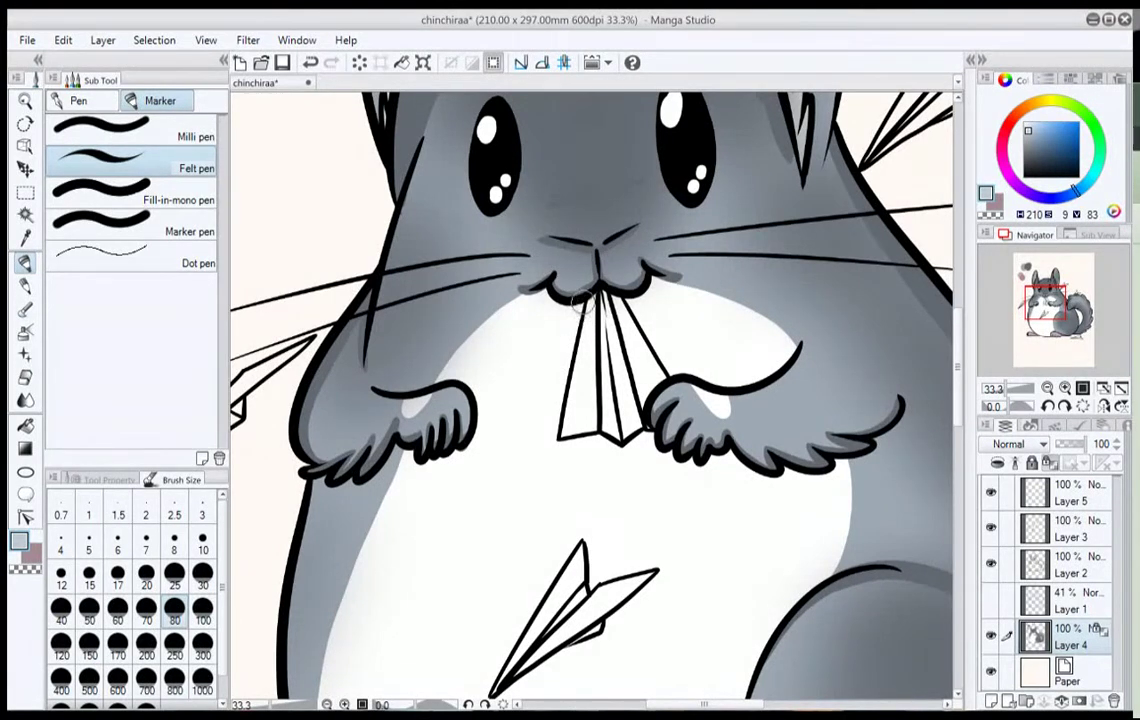
mouse_move(580, 305)
left_mouse_down()
mouse_move(553, 426)
mouse_move(566, 423)
mouse_move(558, 456)
mouse_move(552, 445)
mouse_move(606, 434)
left_mouse_up()
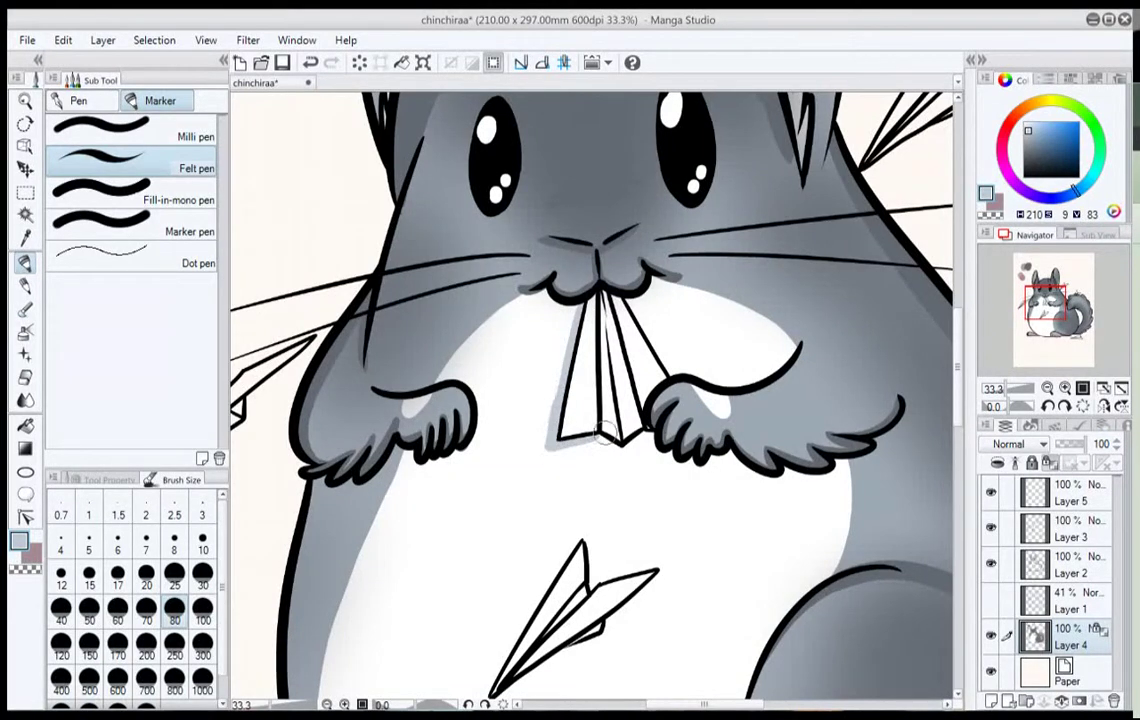
left_click_drag(594, 437, 619, 447)
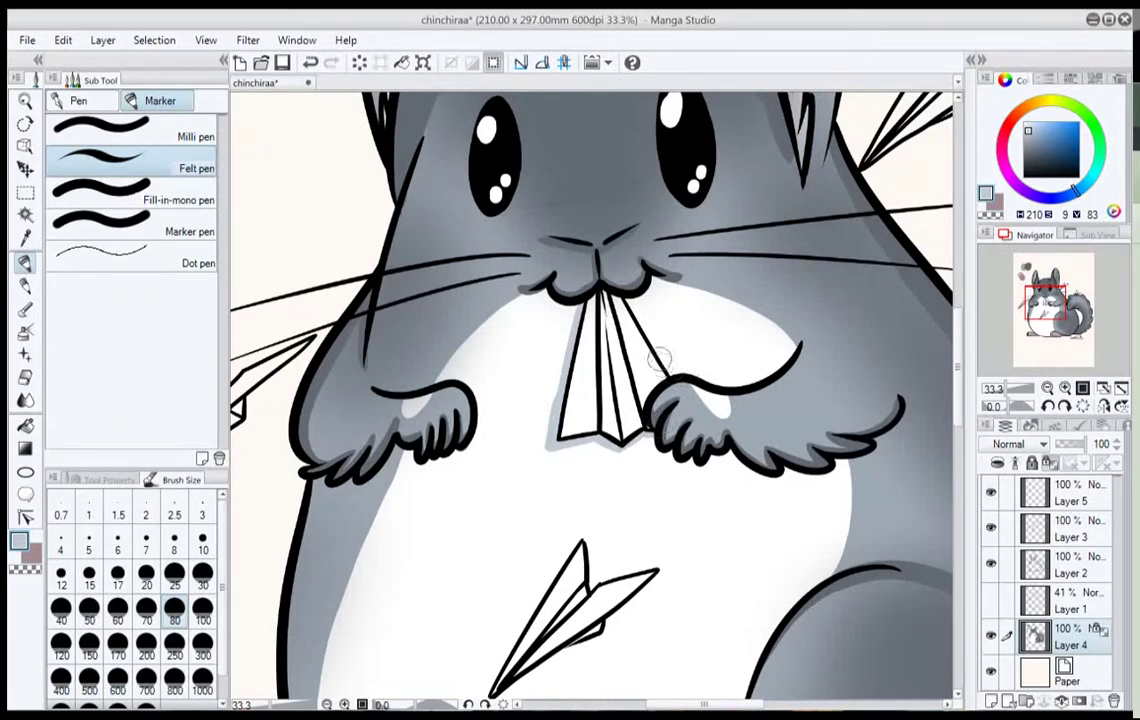
Shade the inner folds of the paper plane at the mouth with the same light grey.
left_click_drag(603, 292, 620, 386)
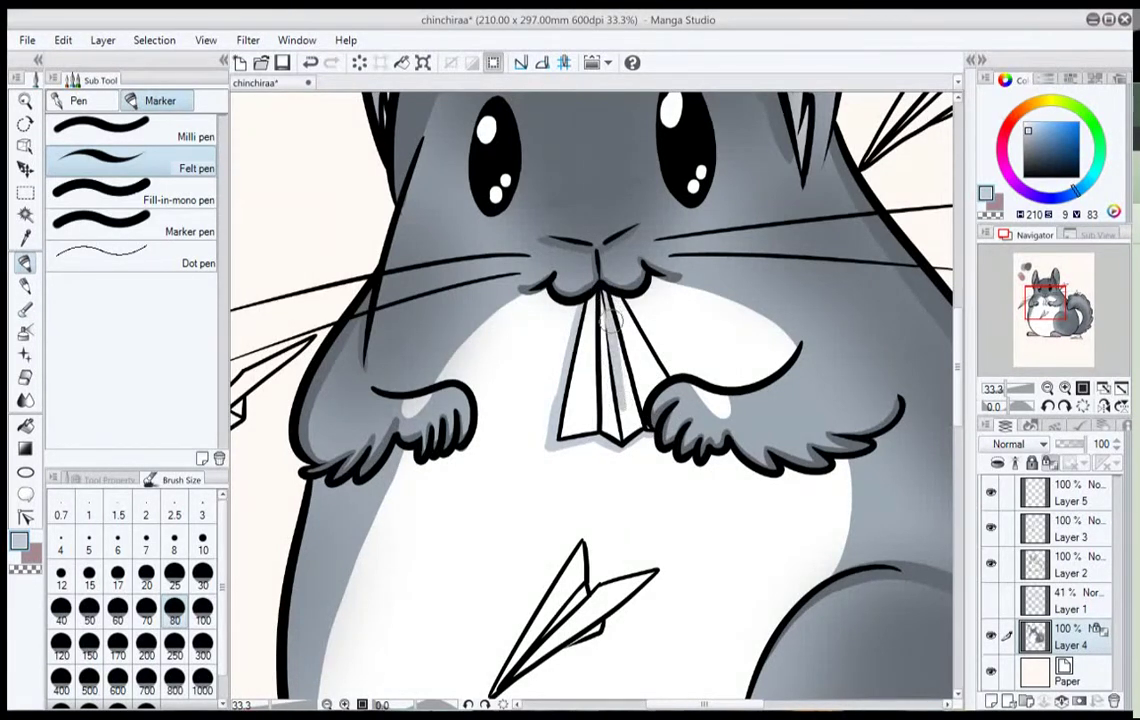
left_click_drag(611, 317, 631, 415)
left_click_drag(620, 348, 633, 416)
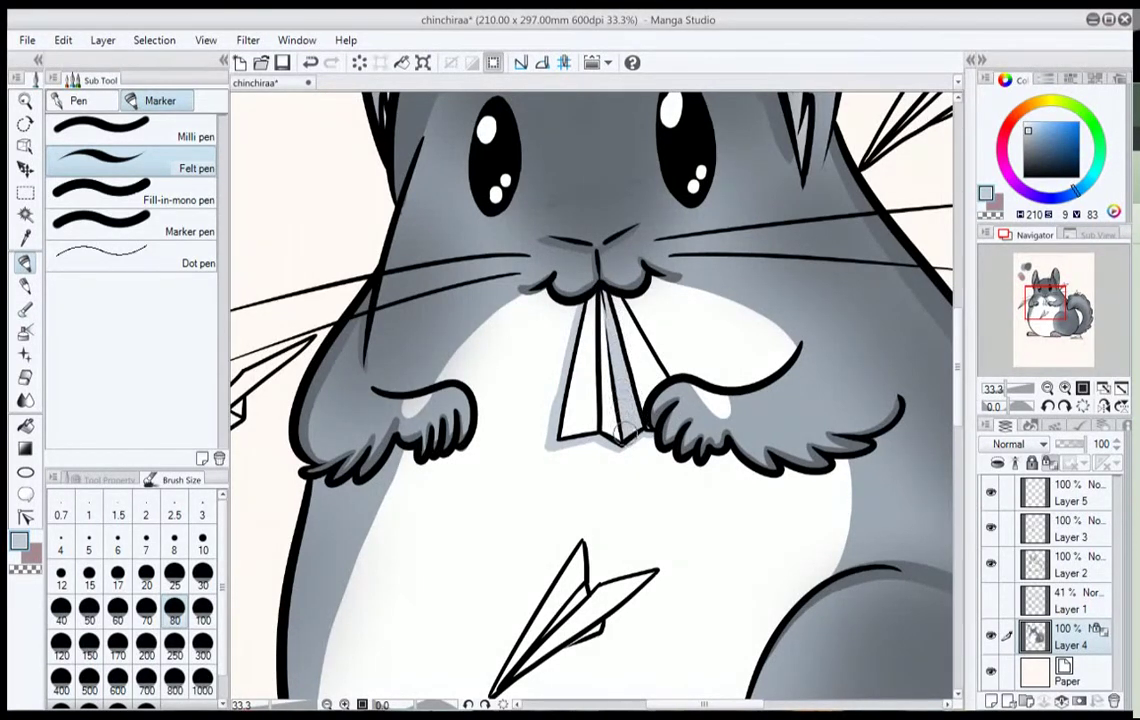
mouse_move(595, 300)
left_mouse_down()
mouse_move(592, 426)
mouse_move(626, 273)
mouse_move(666, 381)
left_mouse_up()
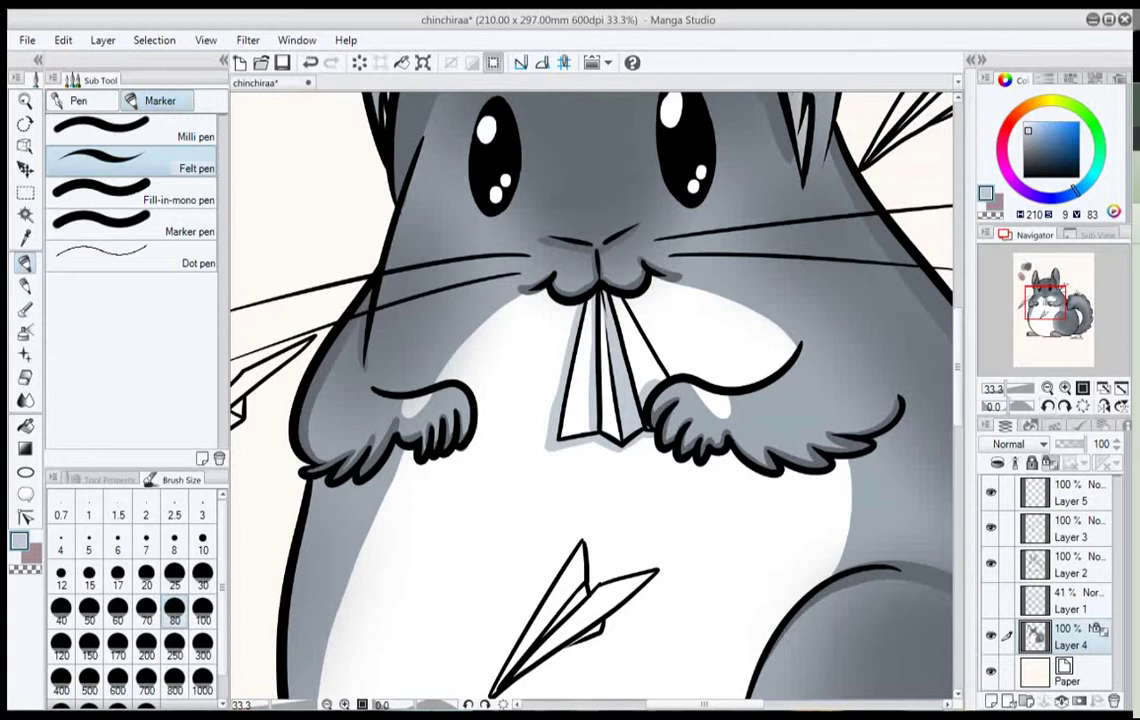
Shade the inner fold and underside of the paper plane on the belly in light grey with the Felt pen.
mouse_move(1045, 302)
left_mouse_down()
mouse_move(1034, 304)
mouse_move(1052, 305)
mouse_move(1046, 317)
left_mouse_up()
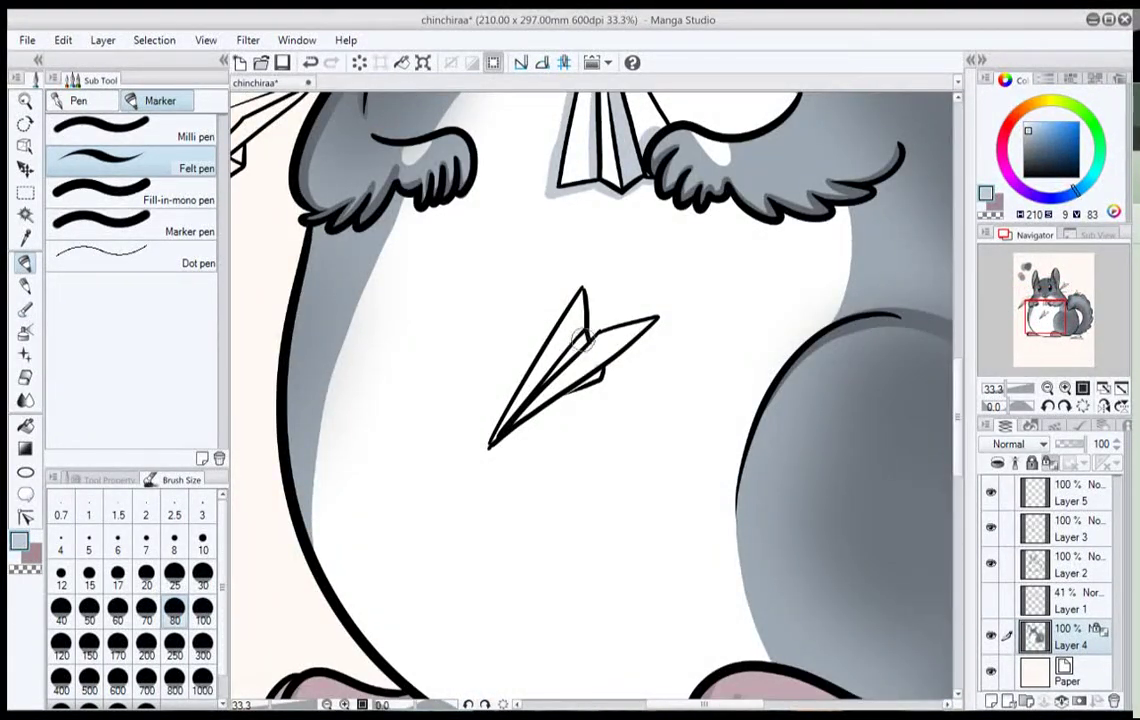
left_click_drag(582, 338, 547, 374)
left_click_drag(492, 440, 564, 315)
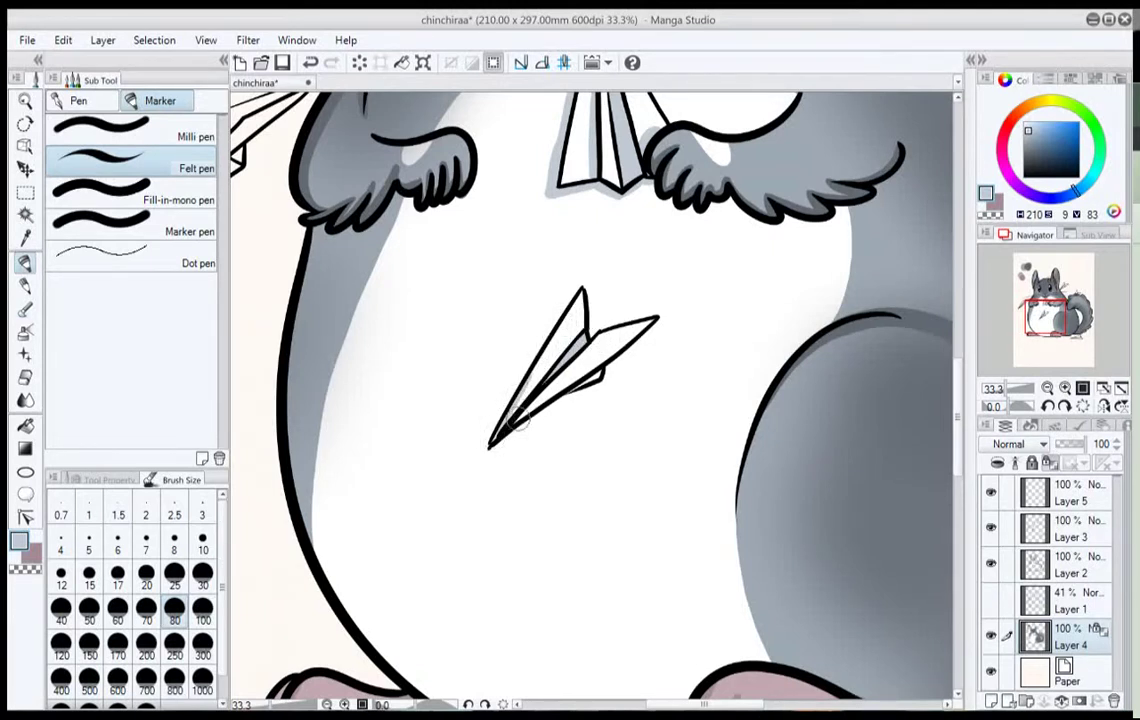
mouse_move(520, 420)
left_mouse_down()
mouse_move(608, 349)
mouse_move(569, 391)
mouse_move(599, 373)
left_mouse_up()
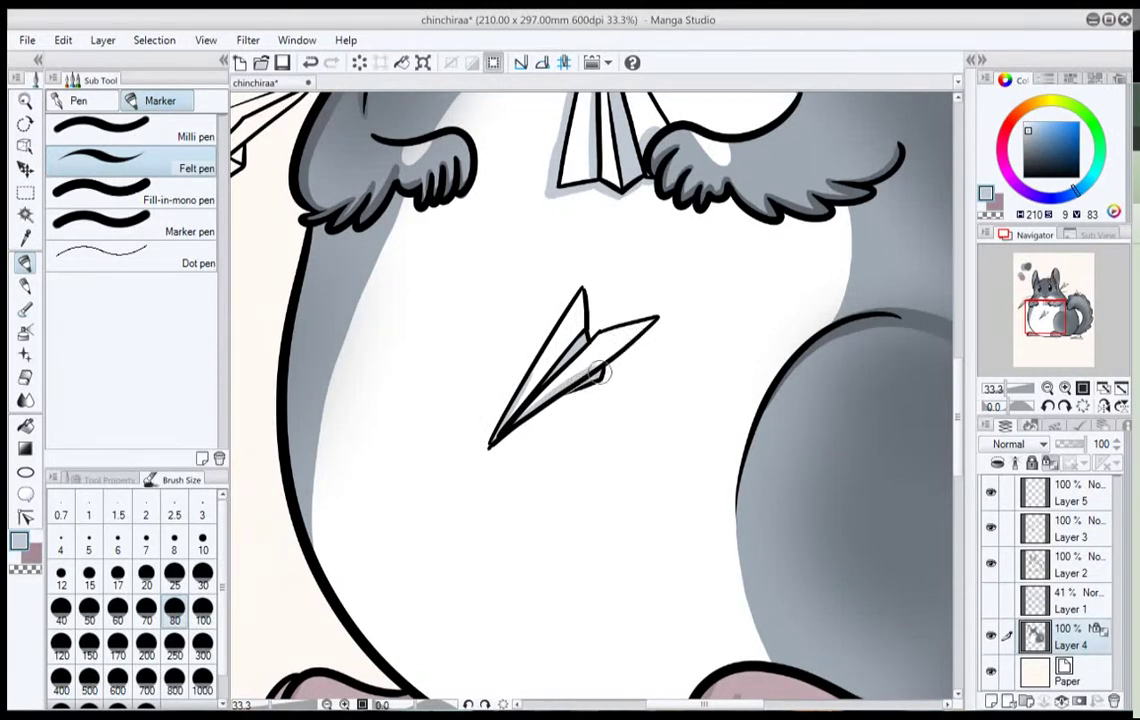
Sample white from the wrist fur and fill the fur tufts inside both ears with the Felt pen.
left_click_drag(1046, 316, 1069, 300)
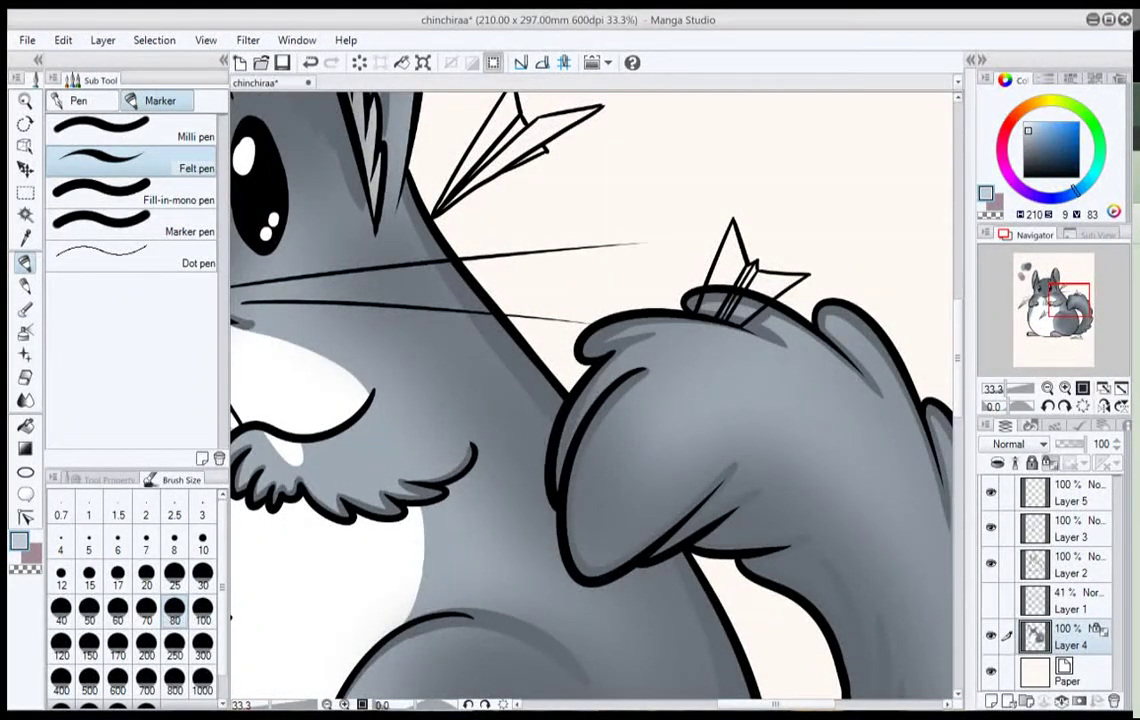
left_click_drag(1069, 300, 1044, 292)
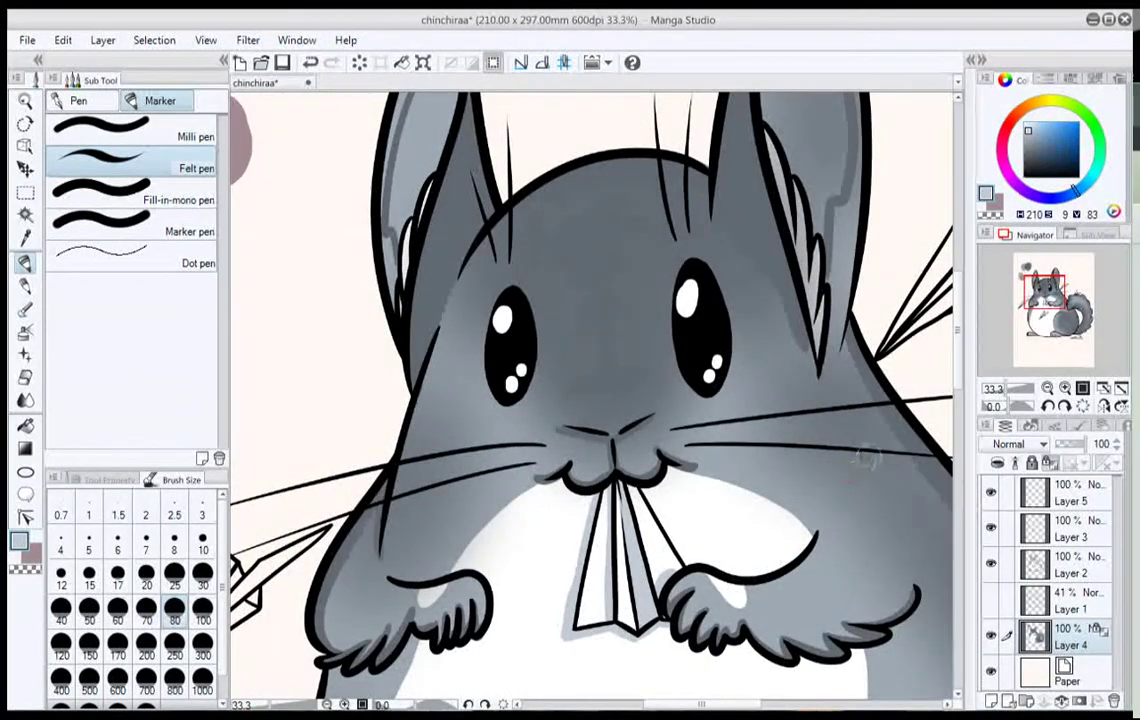
left_click(735, 597, "alt")
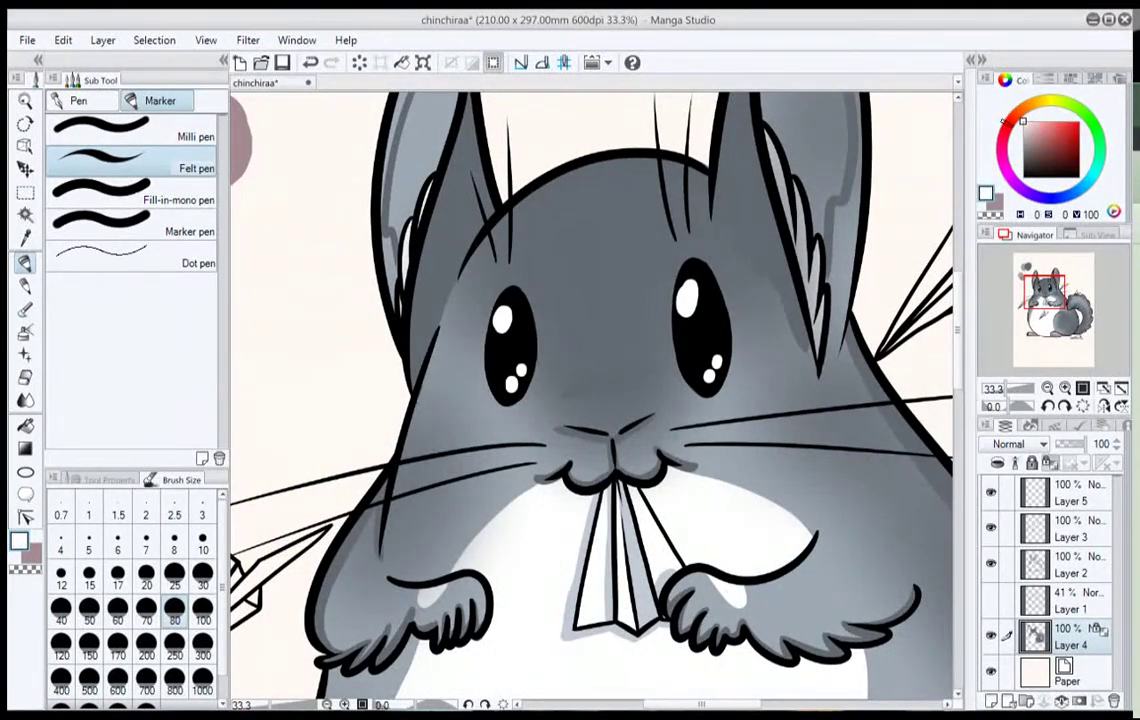
left_click_drag(1044, 292, 1046, 288)
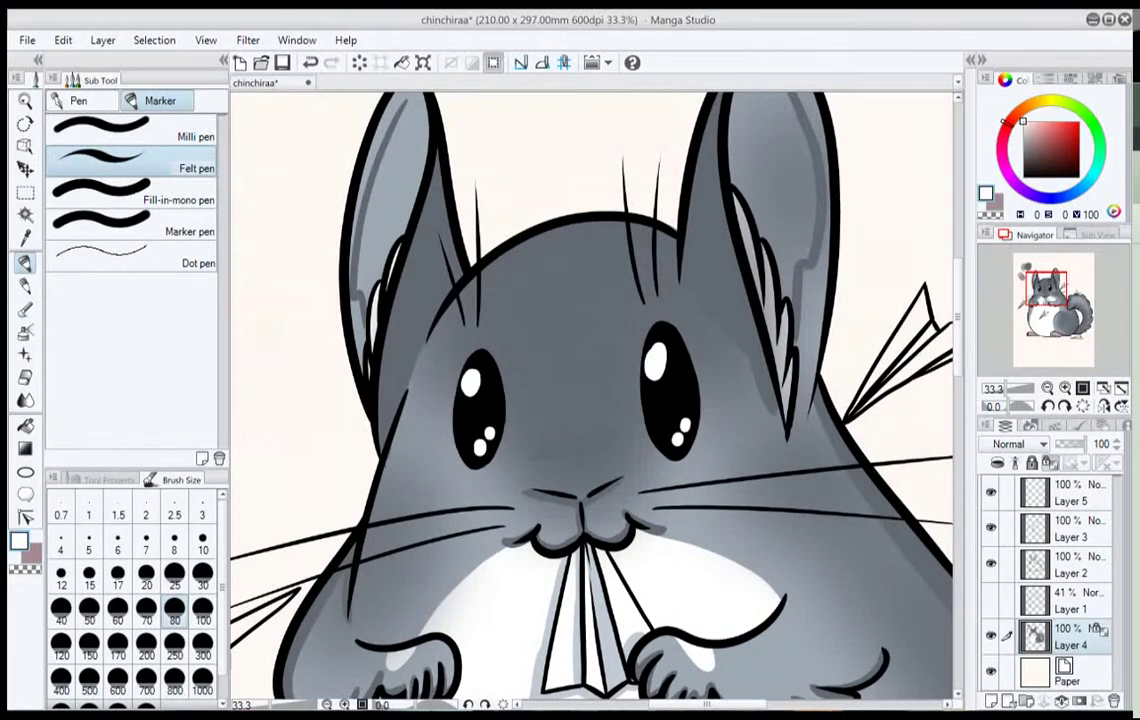
mouse_move(738, 201)
left_mouse_down()
mouse_move(759, 292)
mouse_move(763, 250)
mouse_move(773, 343)
left_mouse_up()
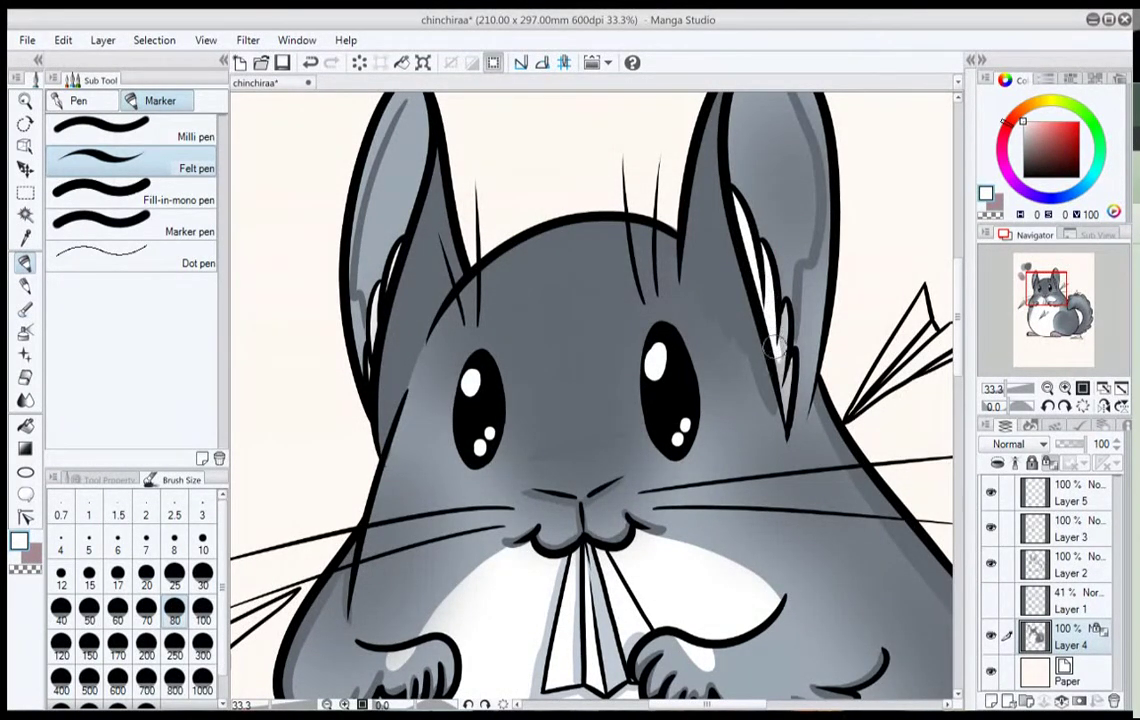
left_click_drag(781, 287, 785, 392)
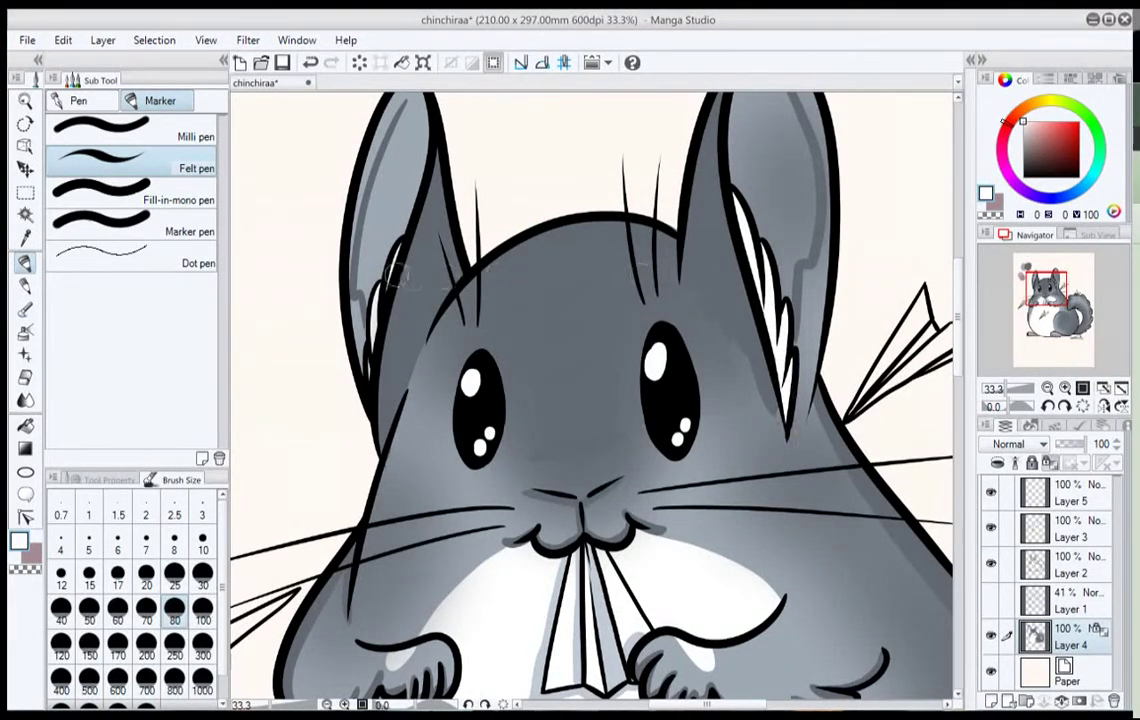
left_click_drag(394, 248, 400, 240)
mouse_move(383, 301)
left_mouse_down()
mouse_move(381, 286)
mouse_move(374, 325)
mouse_move(377, 313)
left_mouse_up()
Try to select the pale shading bands on the chest beside the paper plane with the Magic wand's From current layer option.
left_click(1047, 388)
left_click(1047, 388)
left_click(1047, 388)
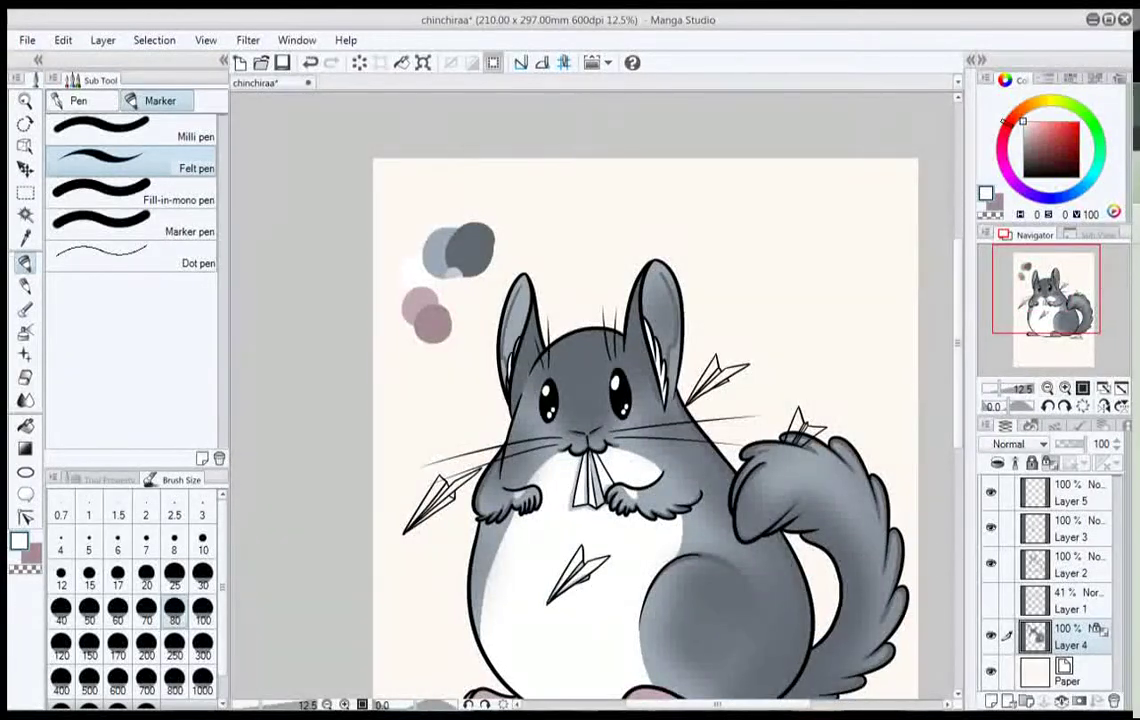
left_click_drag(1046, 289, 1058, 300)
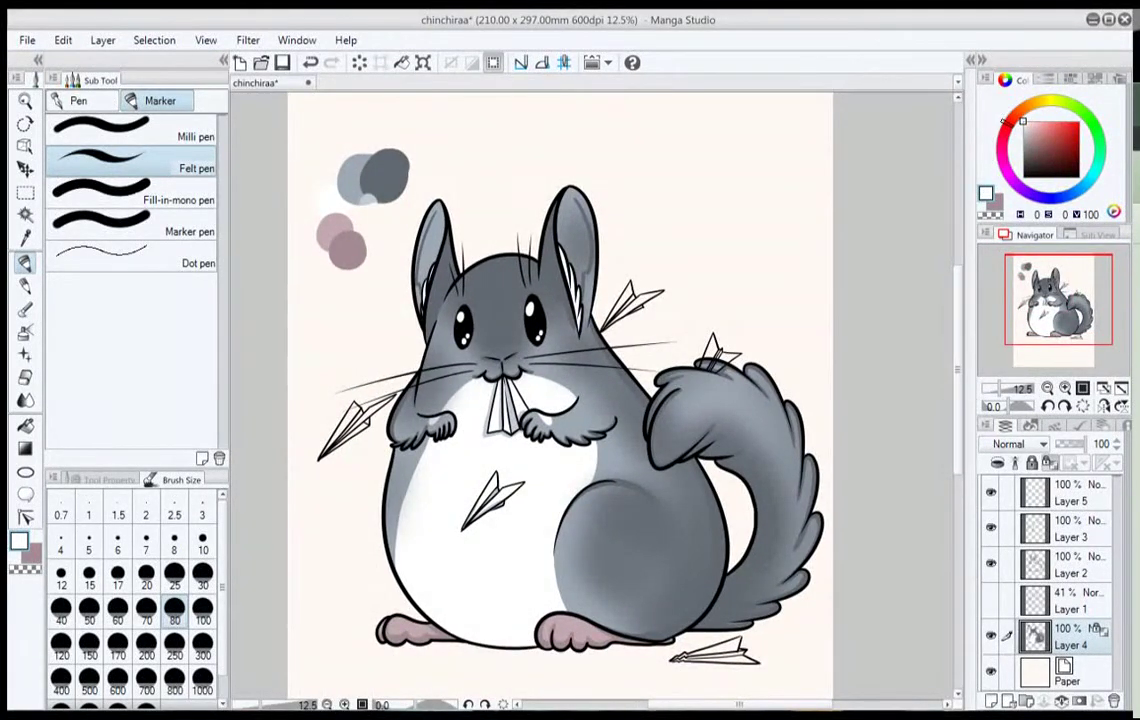
key("ctrl+plus")
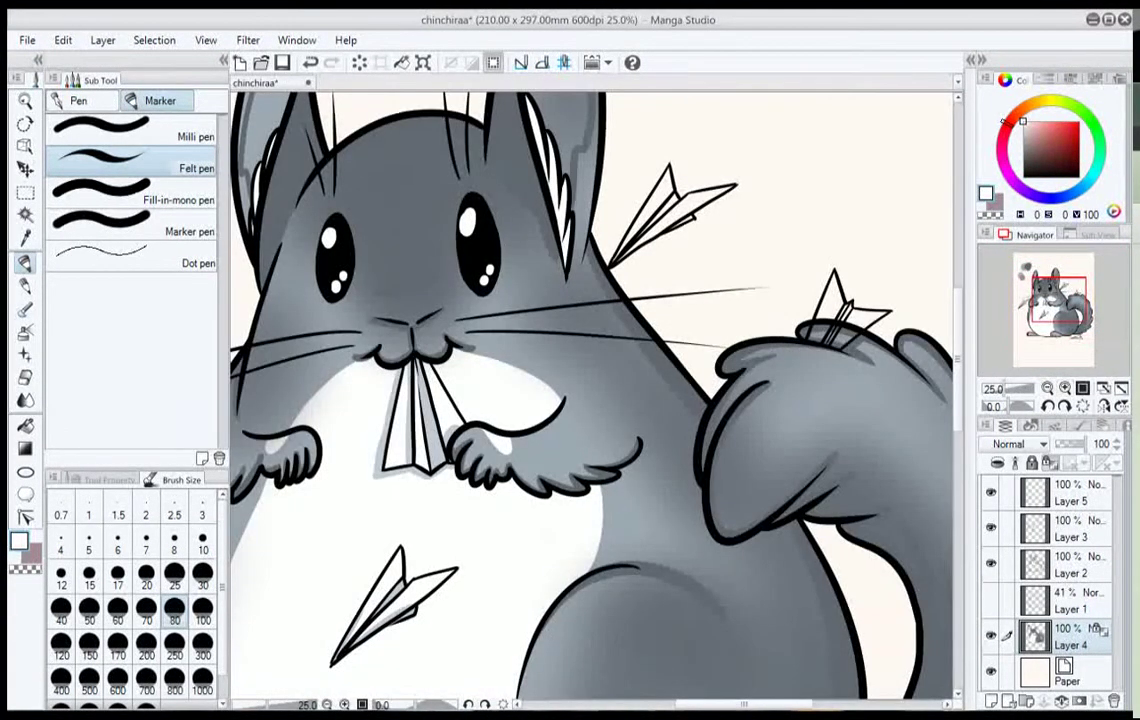
left_click_drag(1059, 299, 1042, 303)
left_click(25, 215)
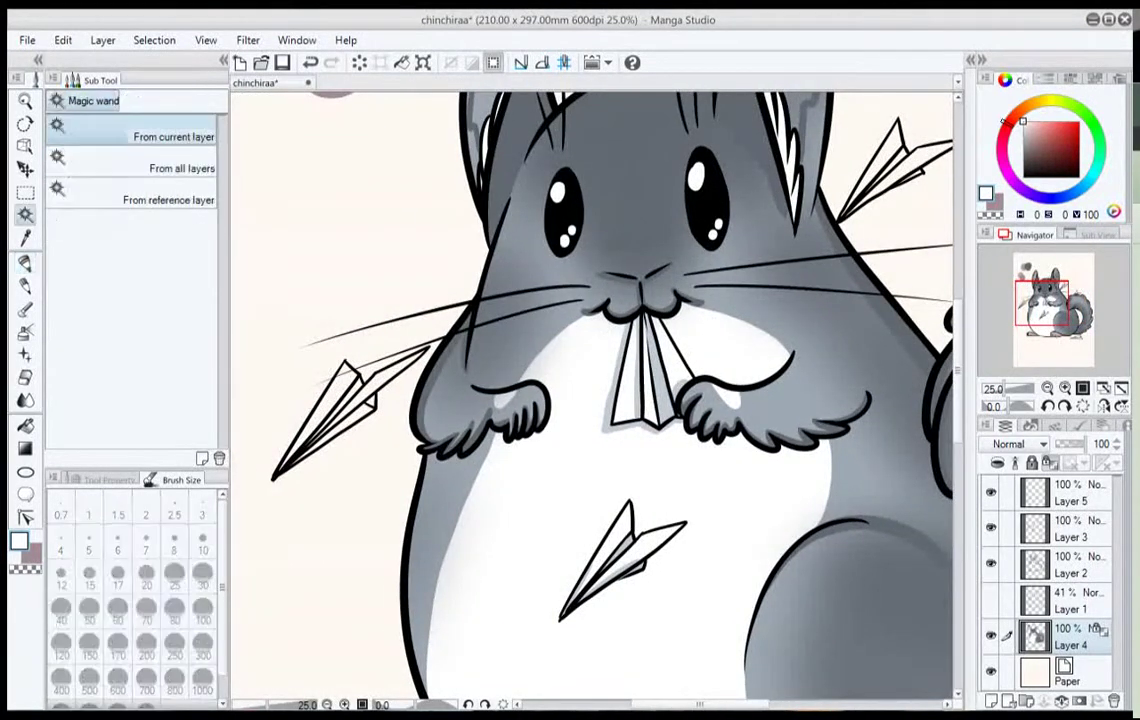
left_click(572, 348)
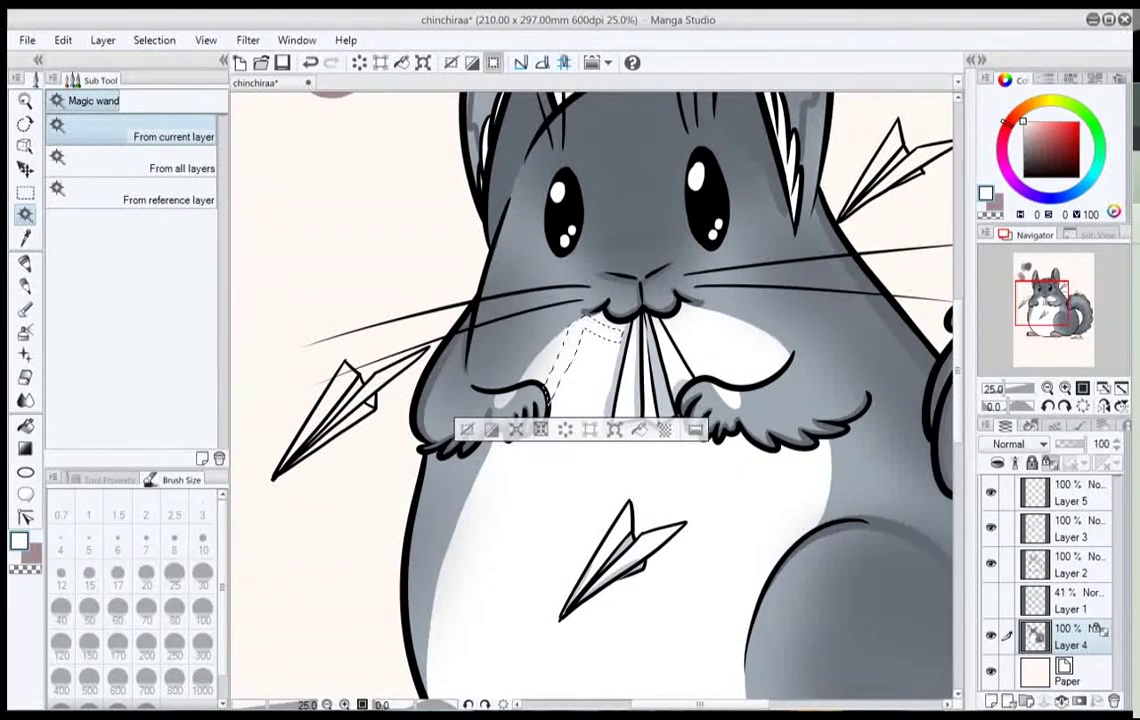
left_click(555, 354, "shift")
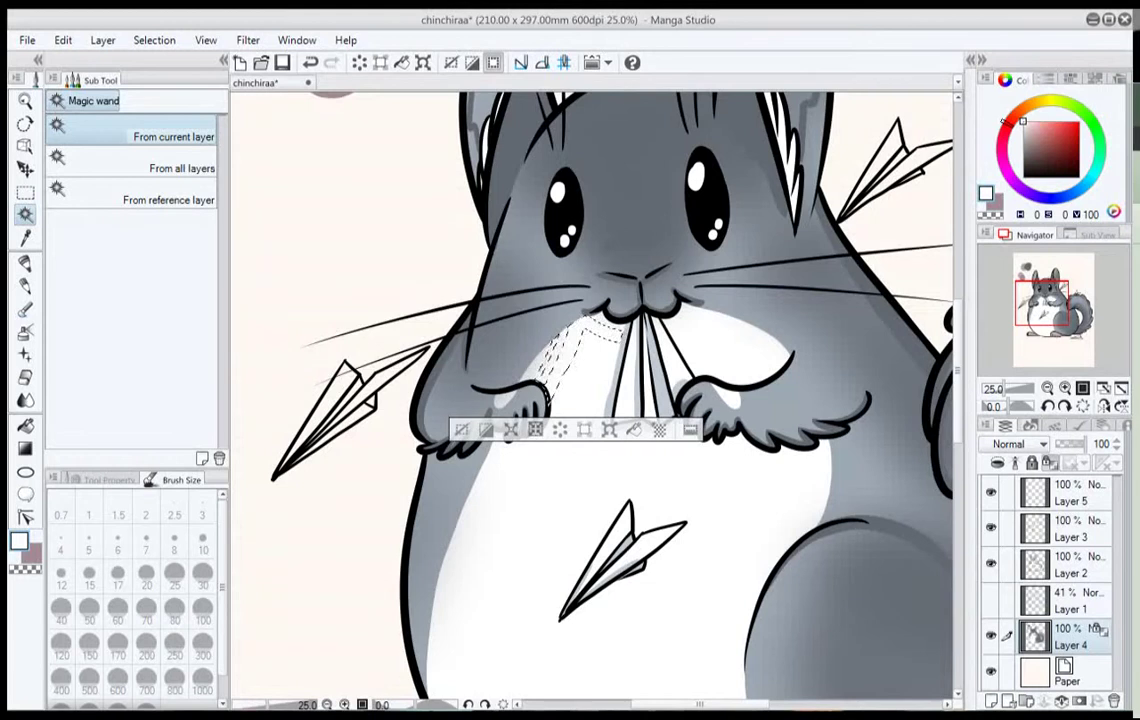
key("Delete")
key("ctrl+d")
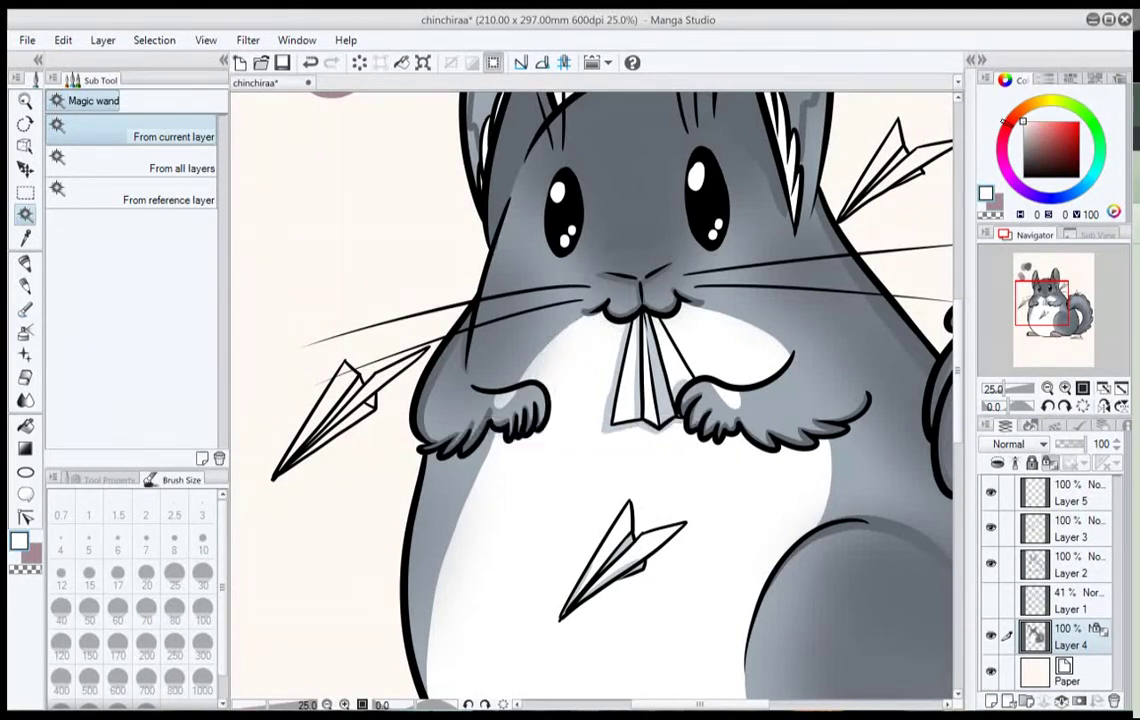
Set the Magic wand's color margin to 4.0 and select the white chest and belly area on Layer 4.
left_click(106, 480)
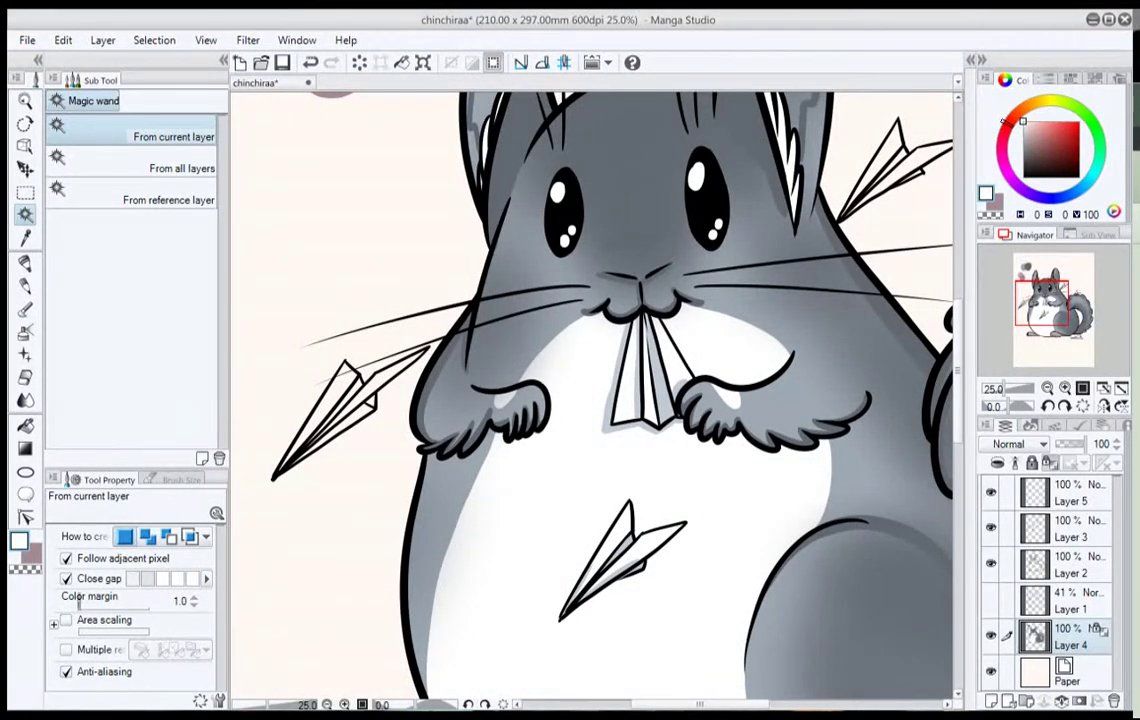
left_click(80, 604)
left_click(550, 520)
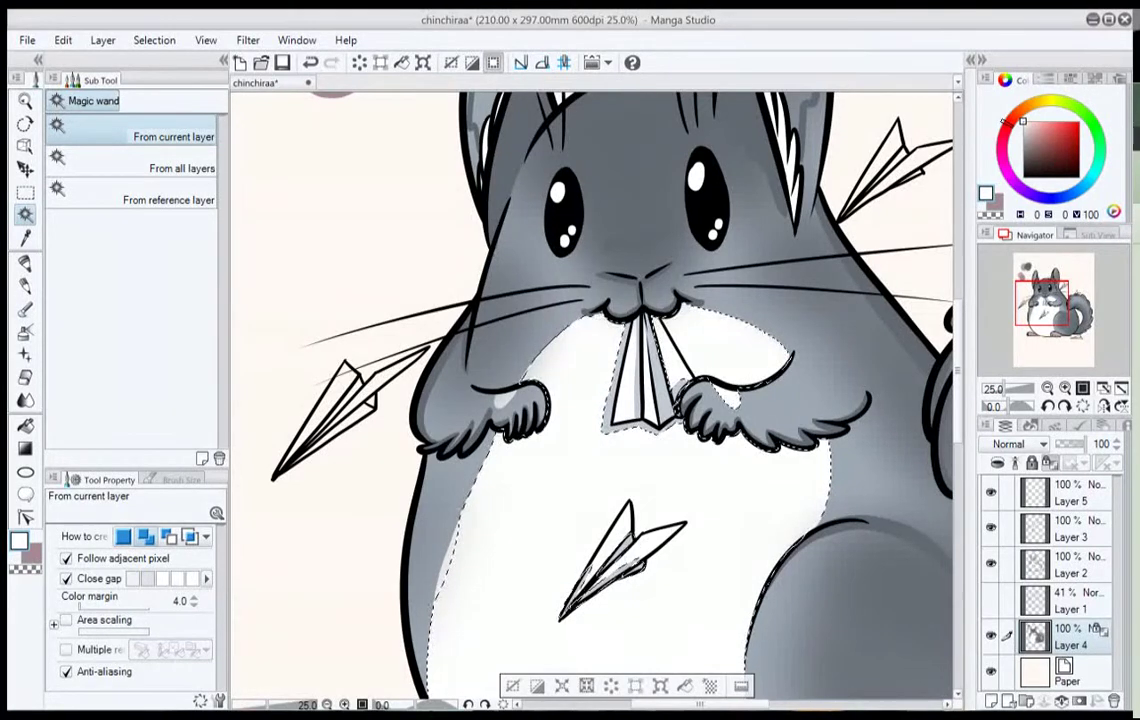
Paint the selected chest and belly solid white with the Fill-in-mono pen, enlarge its brush size to 250, and clear the selection.
left_click_drag(567, 501, 545, 419)
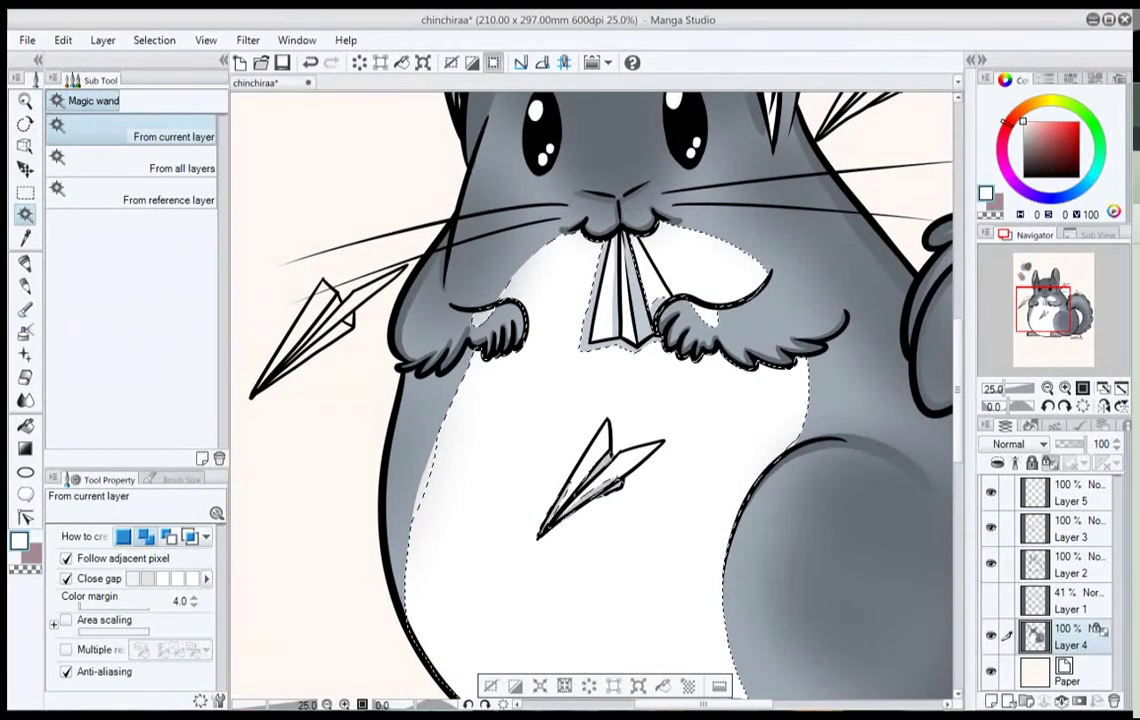
key("e")
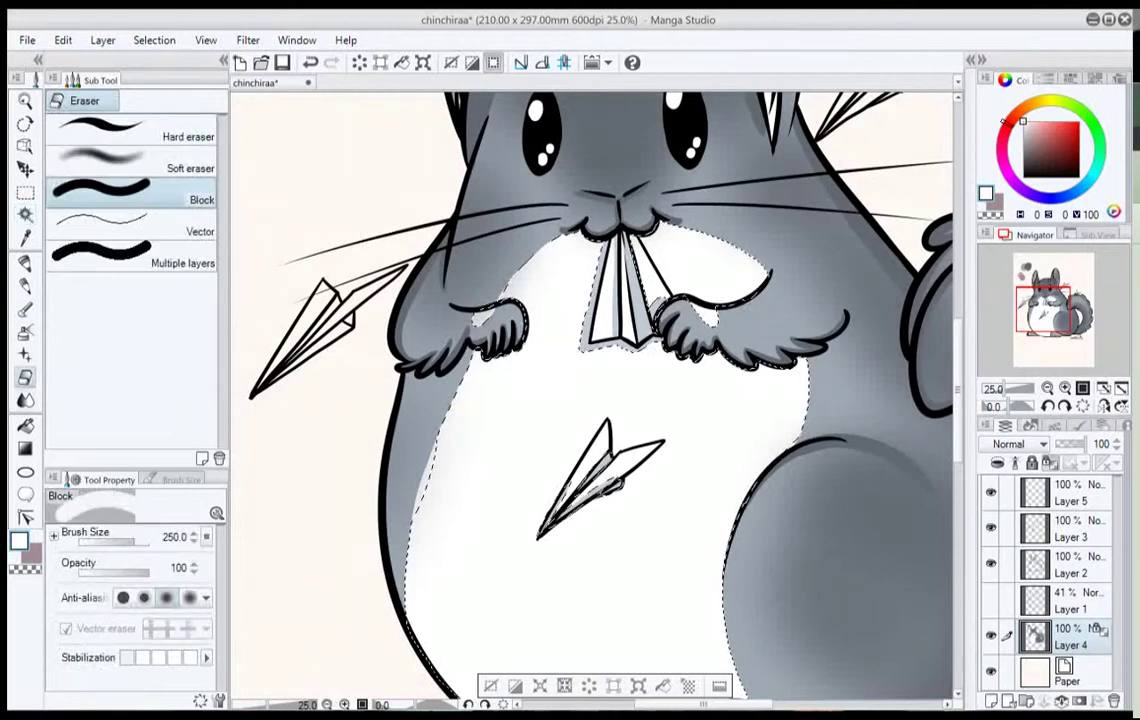
key("j")
key("p")
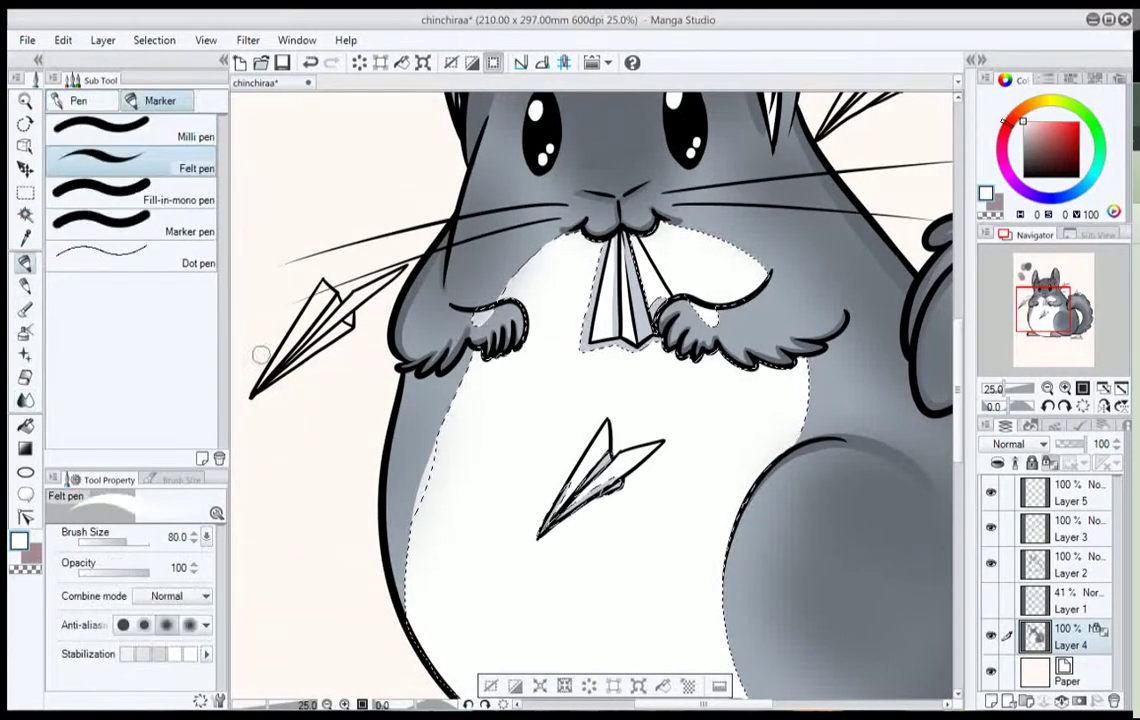
left_click(143, 193)
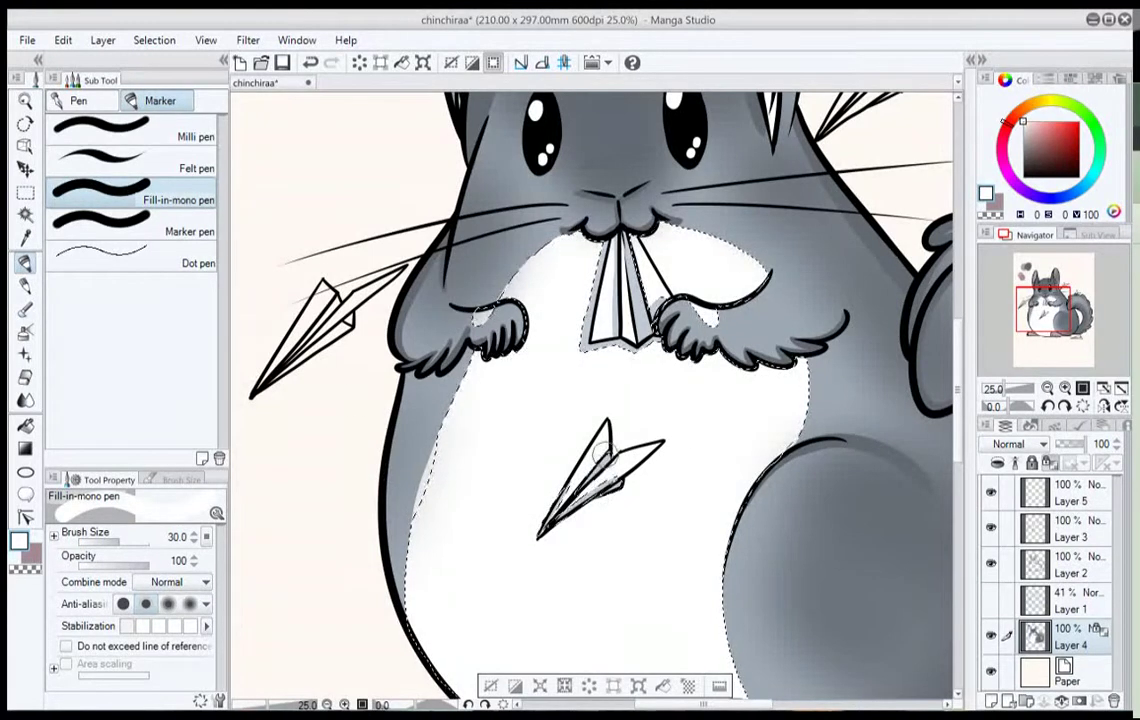
scroll(590, 400, "up", 5)
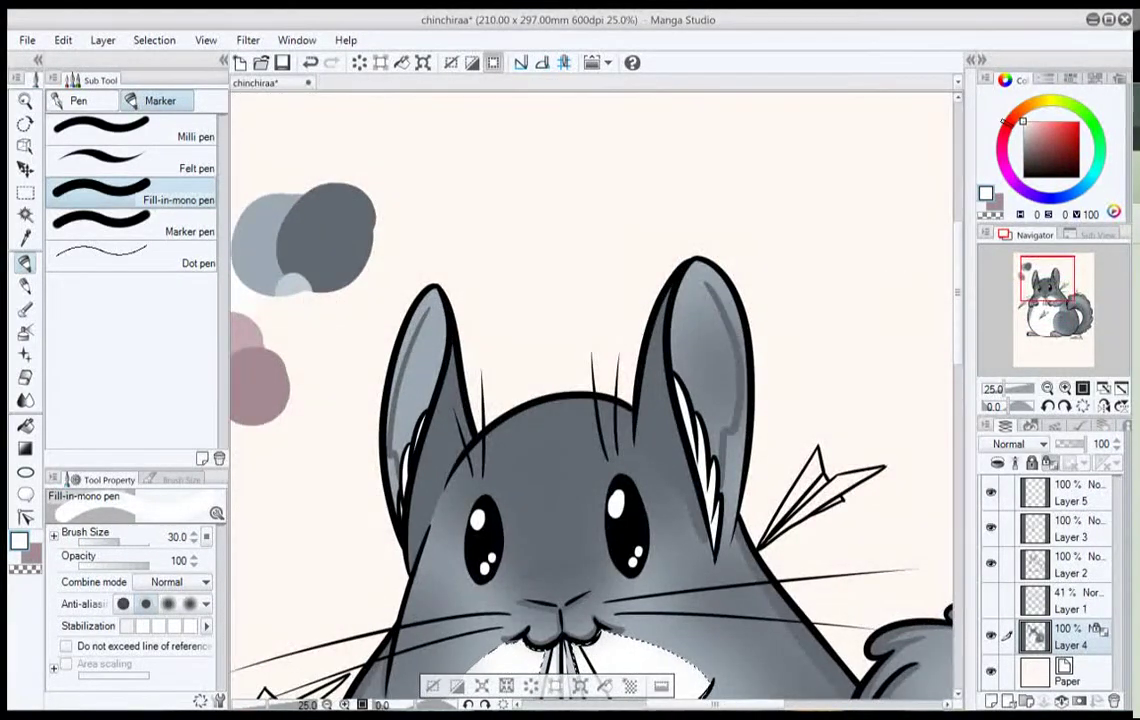
left_click_drag(1044, 280, 1035, 281)
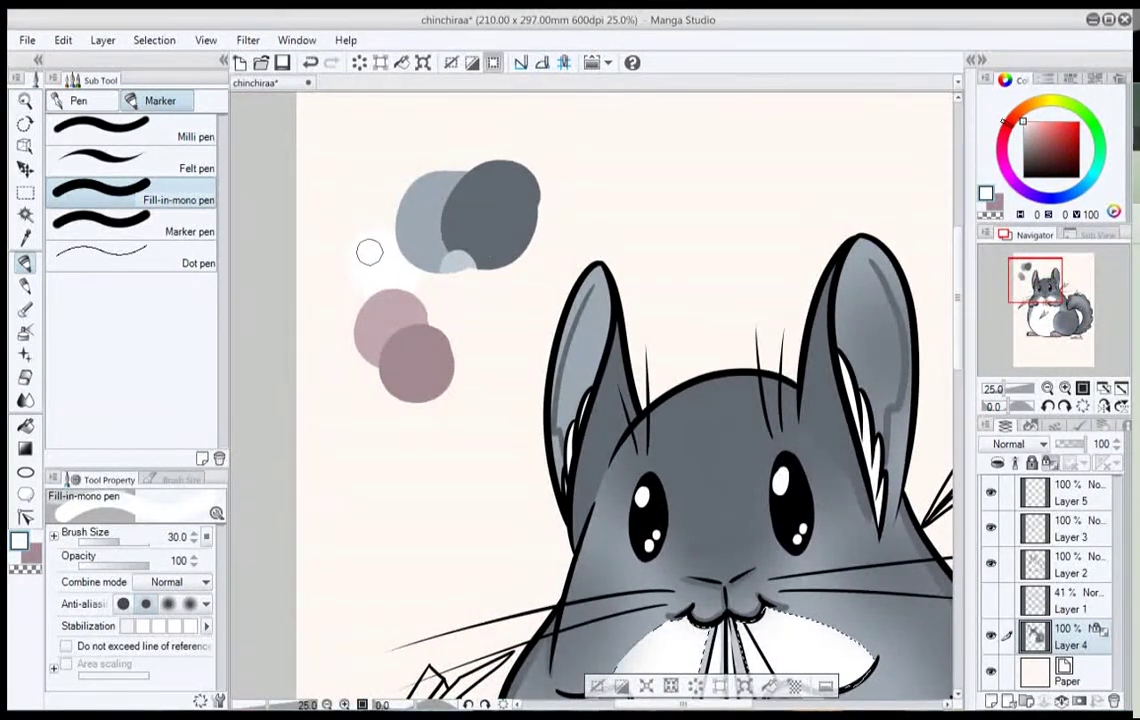
left_click_drag(685, 560, 435, 260)
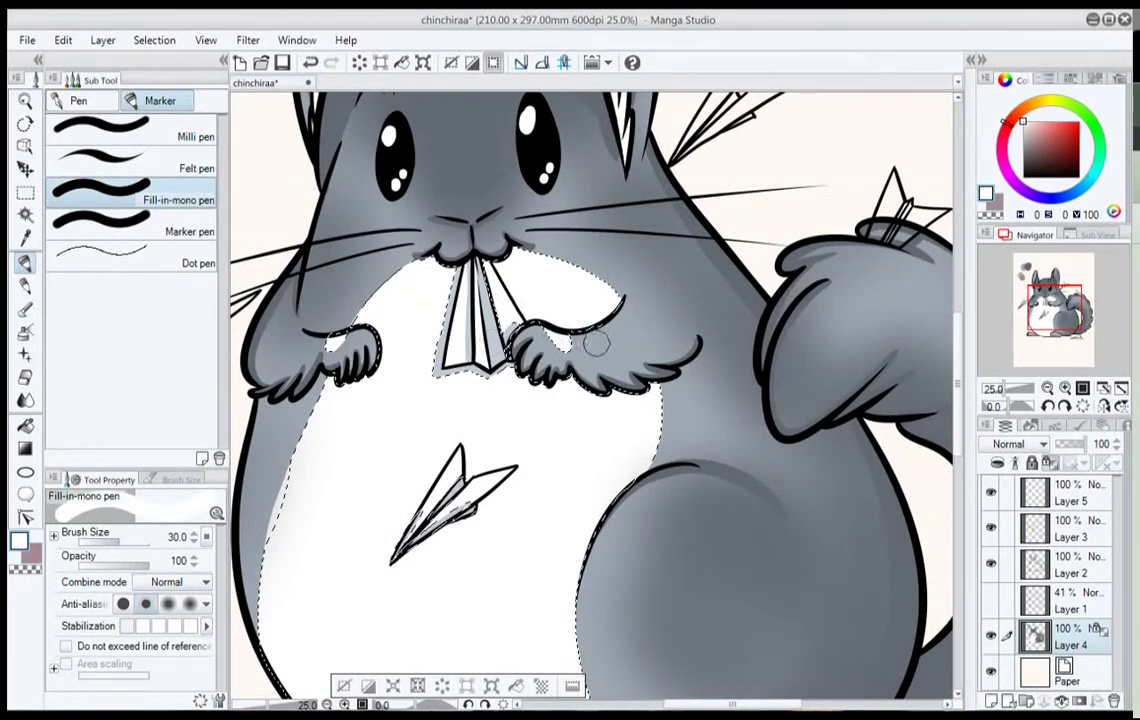
left_click_drag(312, 446, 277, 550)
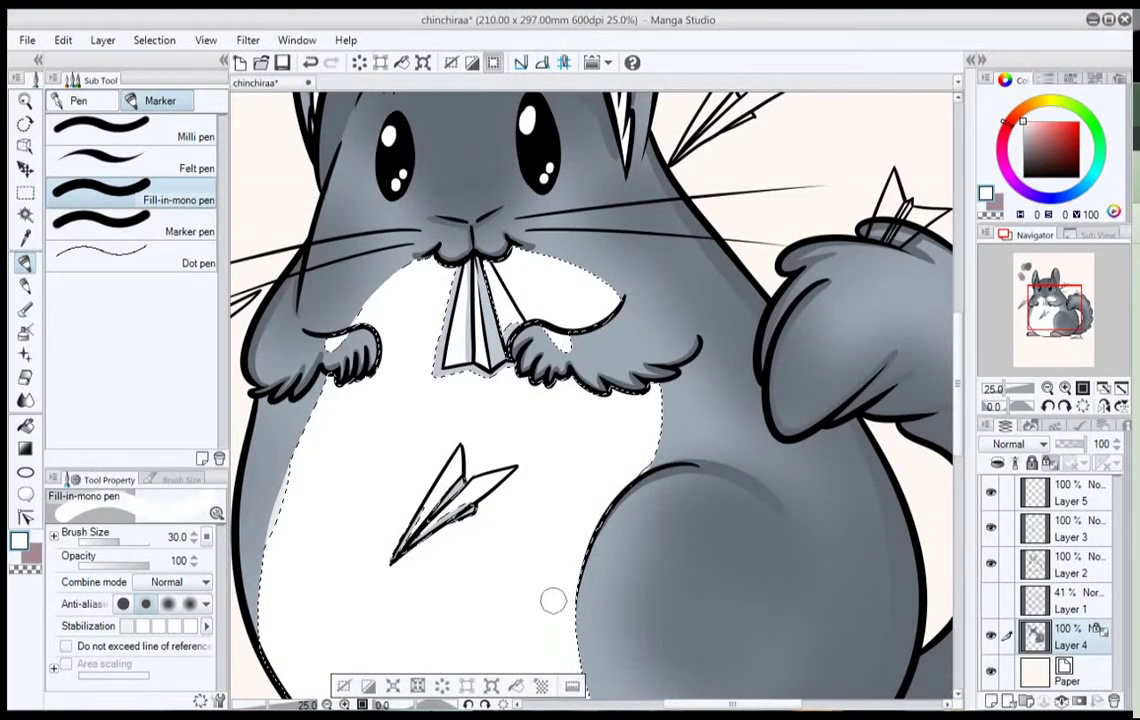
left_click(181, 480)
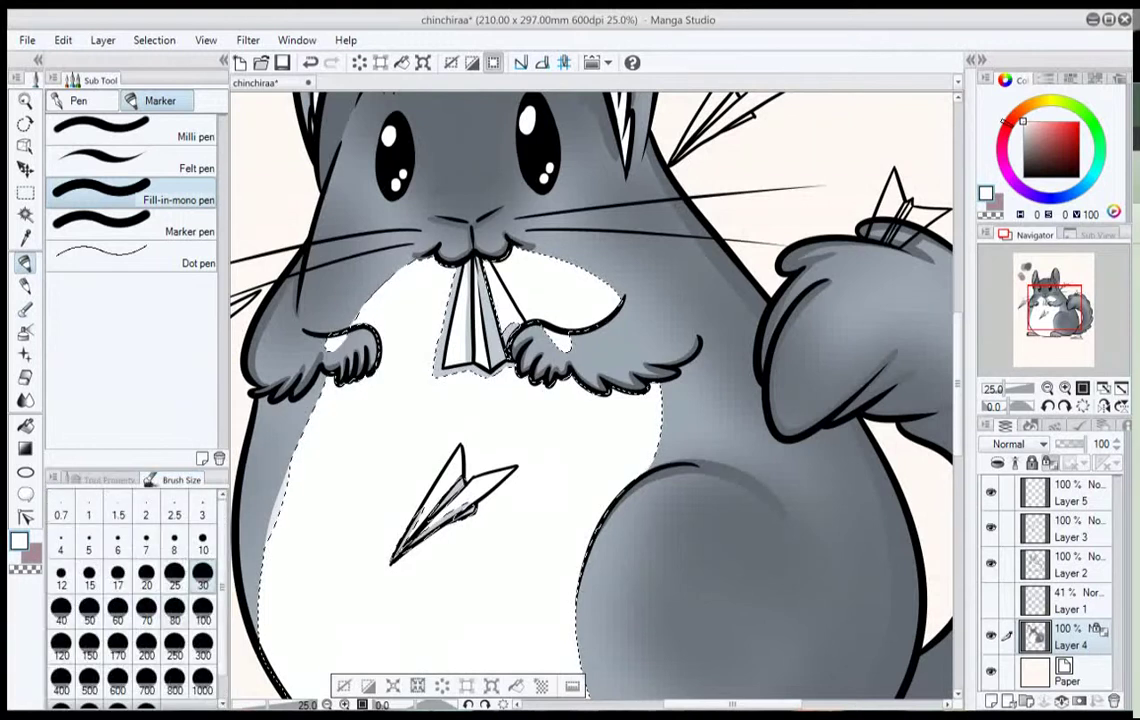
left_click(174, 644)
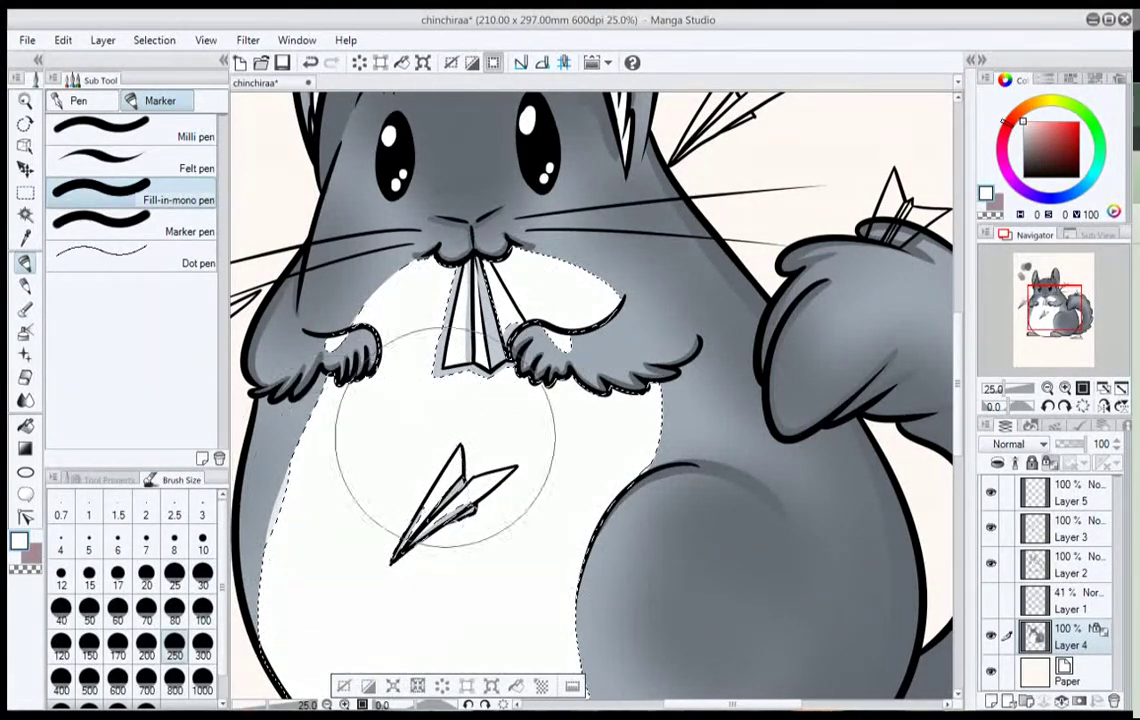
key("ctrl+d")
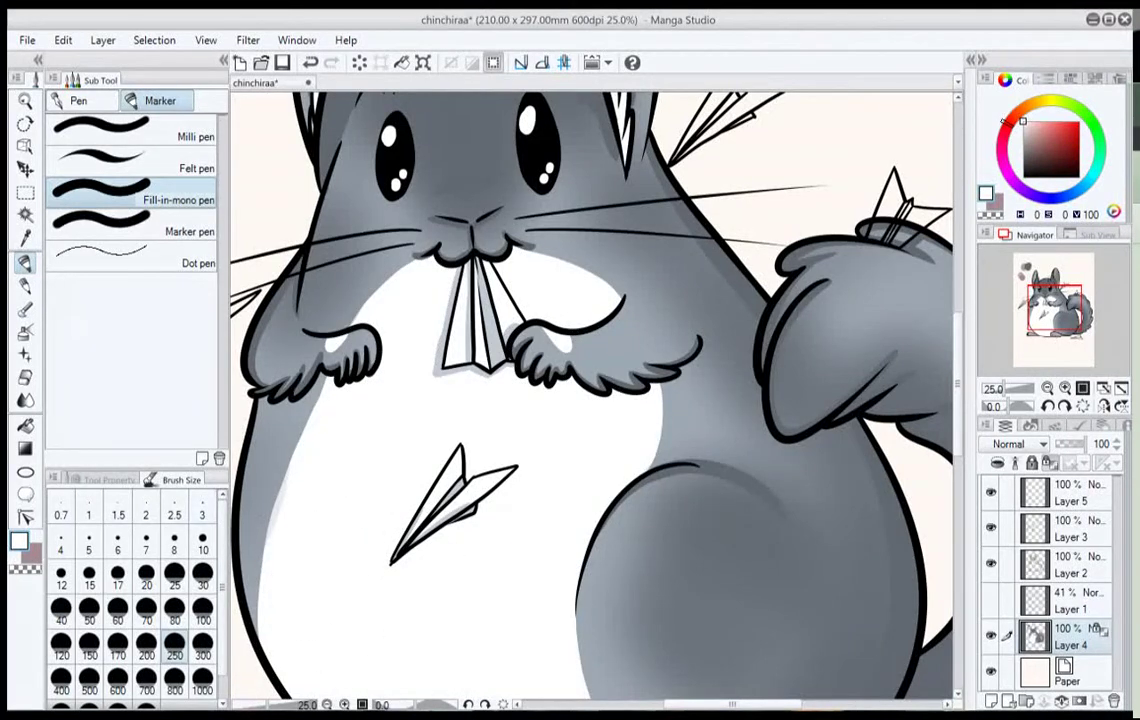
Select the leftover pale sliver along the belly's outer edge, paint it white with the Fill-in-mono pen, and reduce the brush size to 30.
key("w")
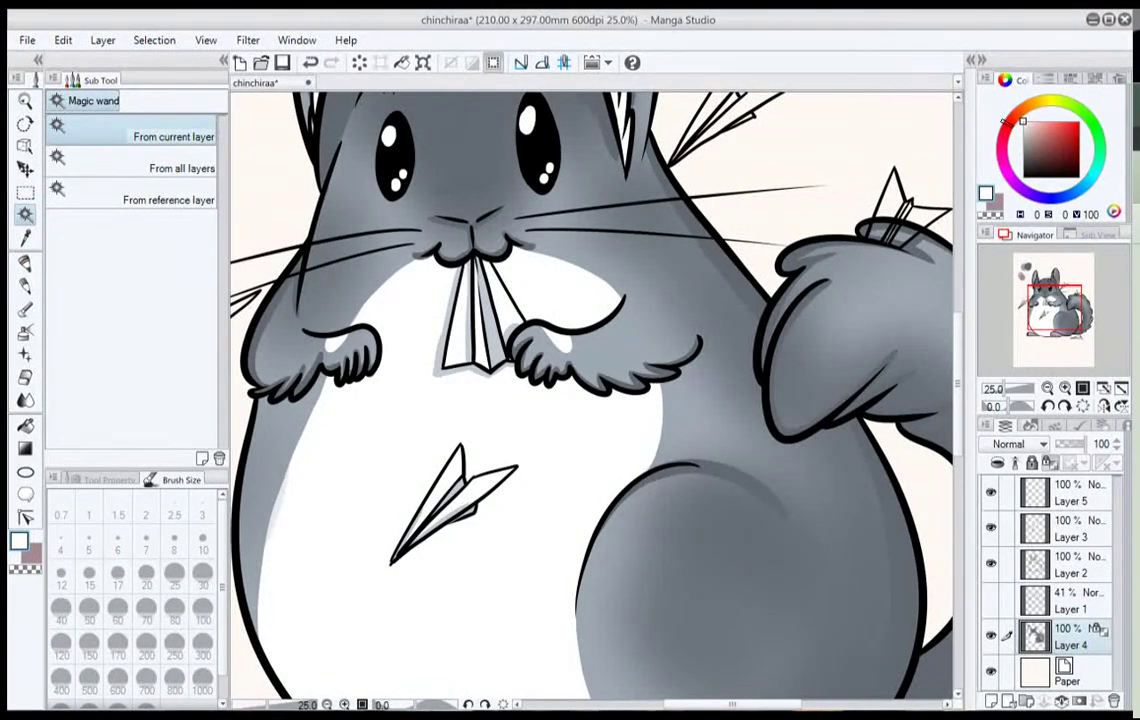
left_click(277, 506)
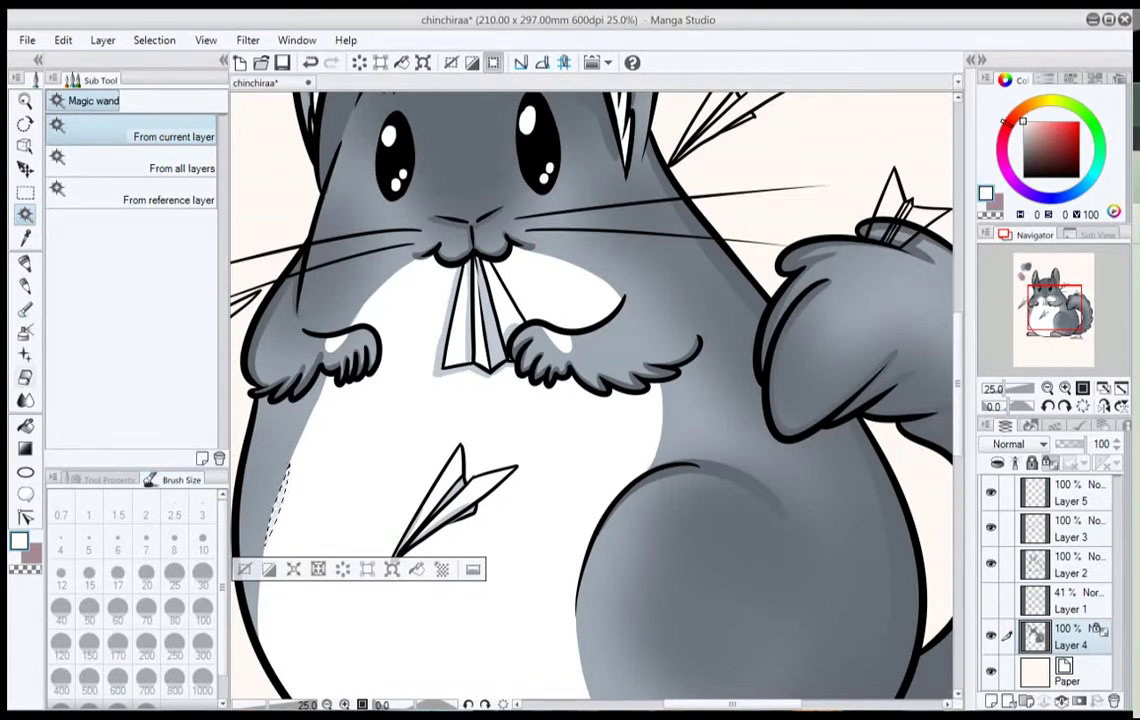
key("p")
key("p")
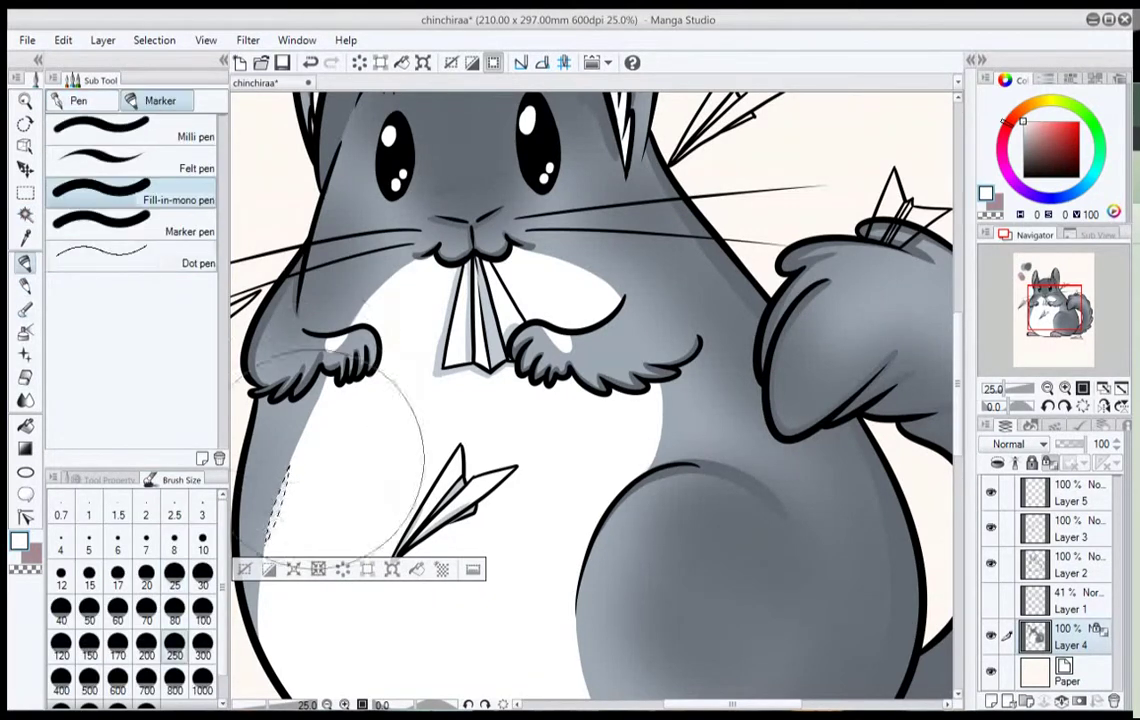
key("ctrl+d")
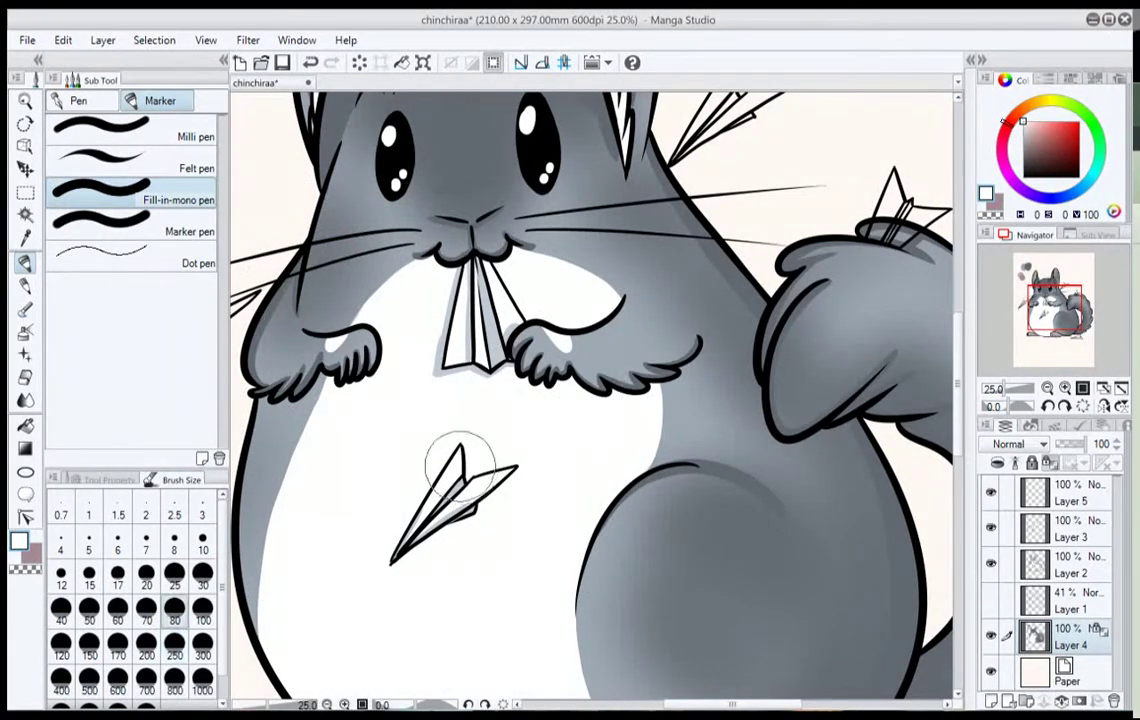
left_click(174, 611)
left_click(203, 578)
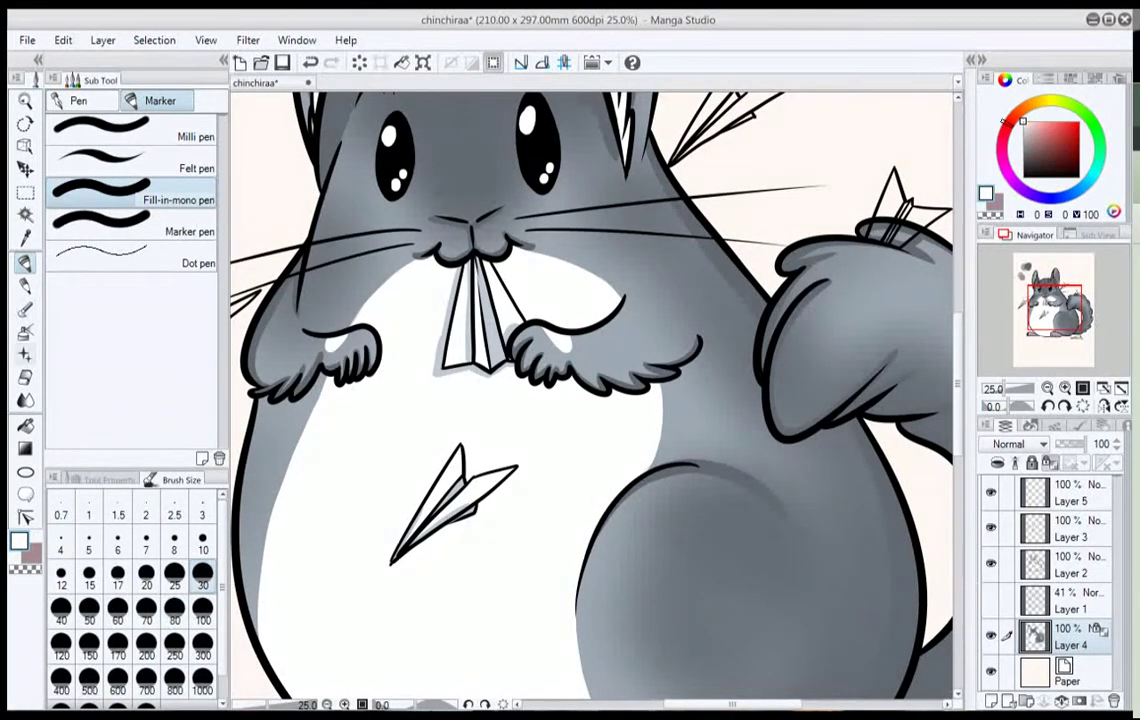
Add a new raster layer directly above Layer 4, beneath the hidden Layer 1.
left_click(1048, 388)
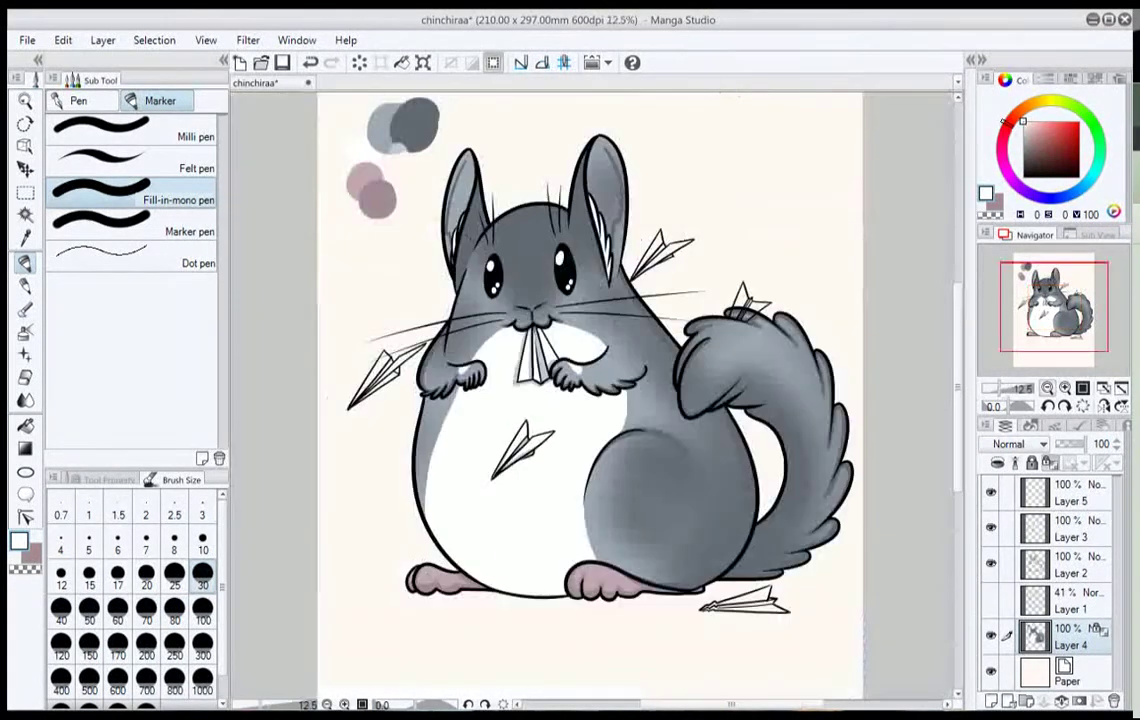
left_click_drag(1054, 307, 1065, 300)
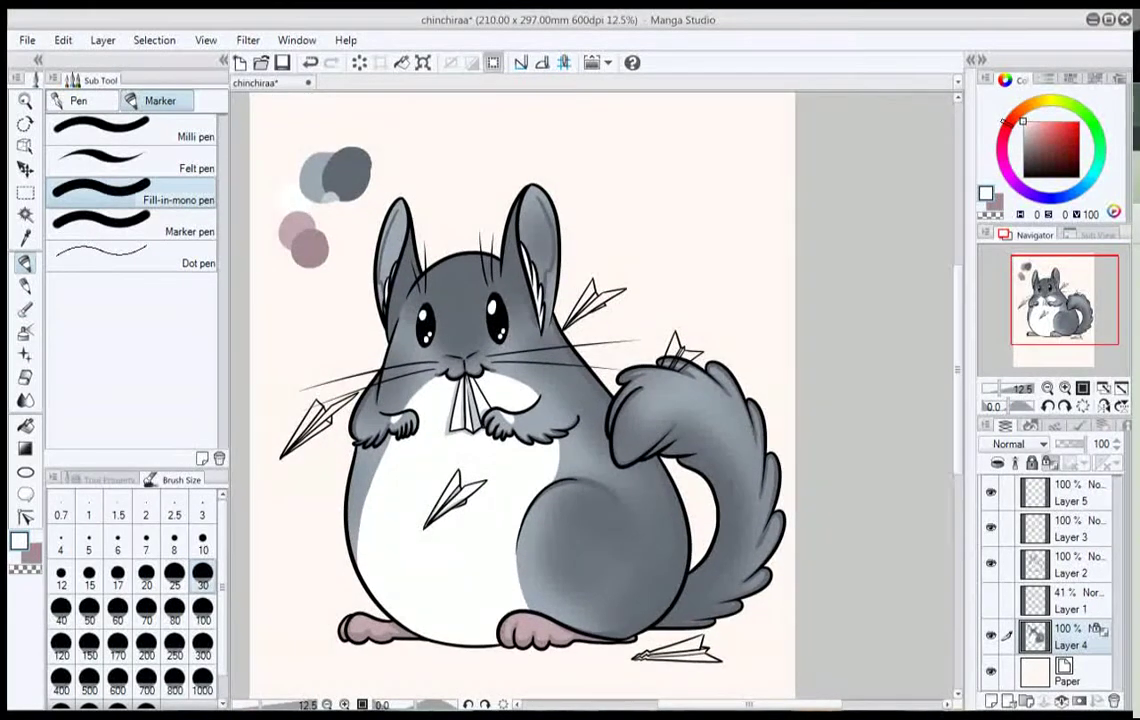
left_click(1075, 602)
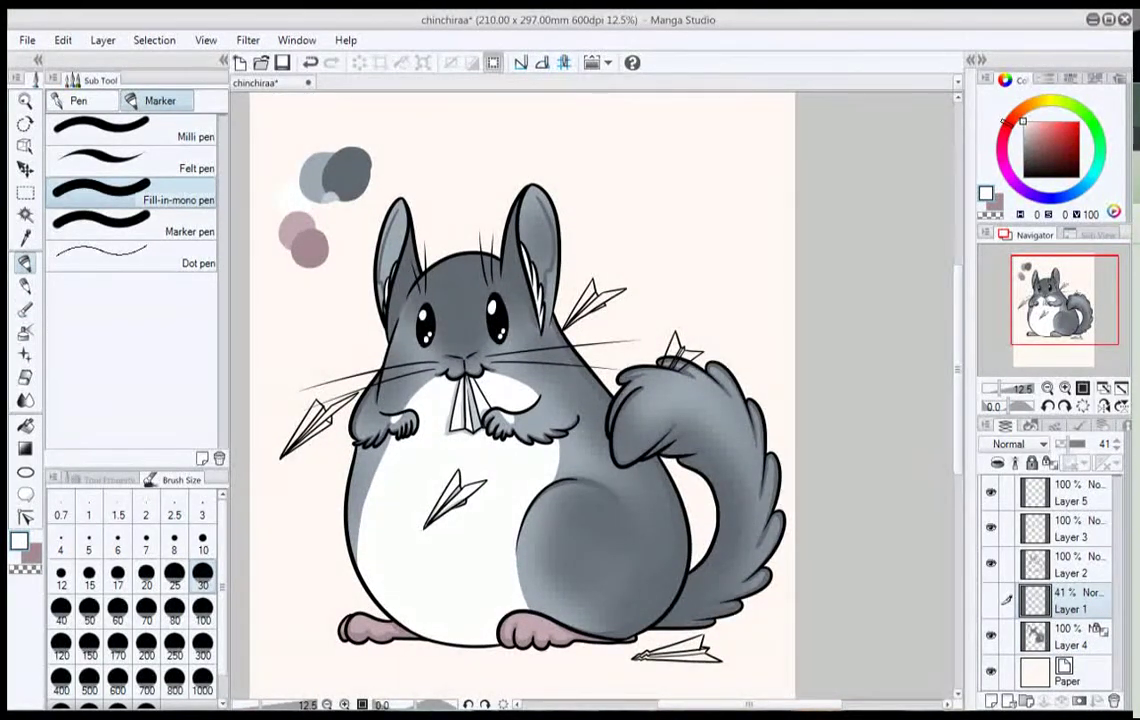
key("ctrl+shift+n")
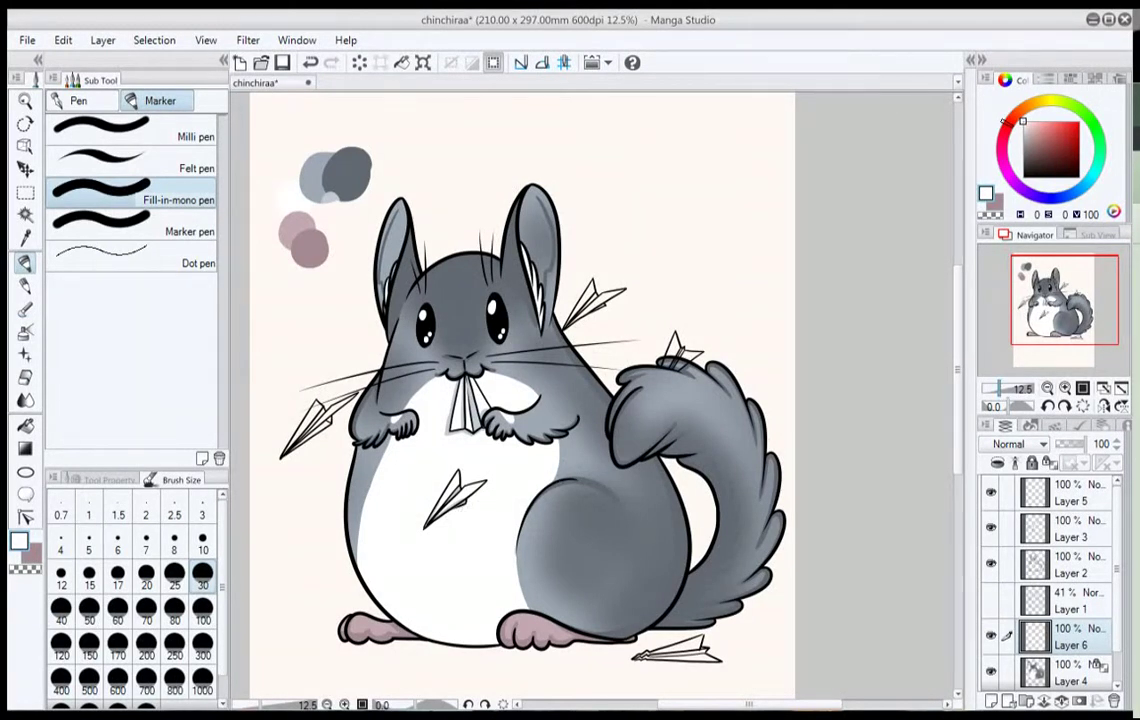
Paint white inside the left wing of the paper plane stuck in the tail with the Felt pen at size 80.
left_click(1065, 388)
left_click(1065, 388)
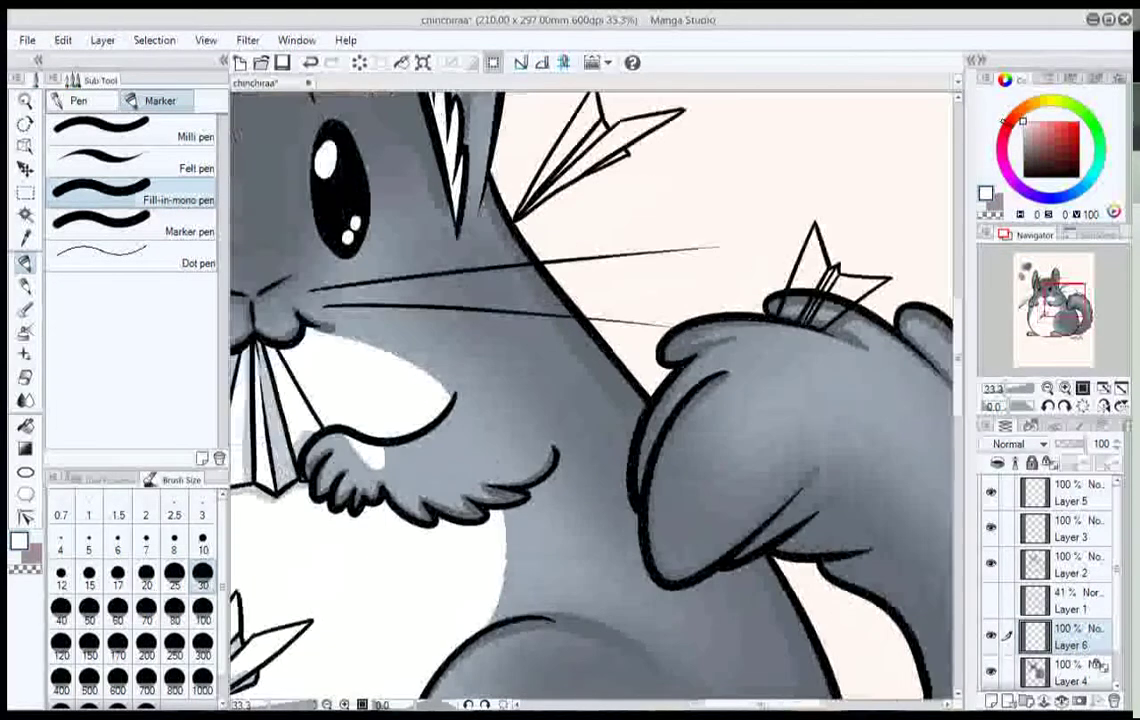
left_click_drag(911, 349, 701, 412)
scroll(590, 400, "up", 1)
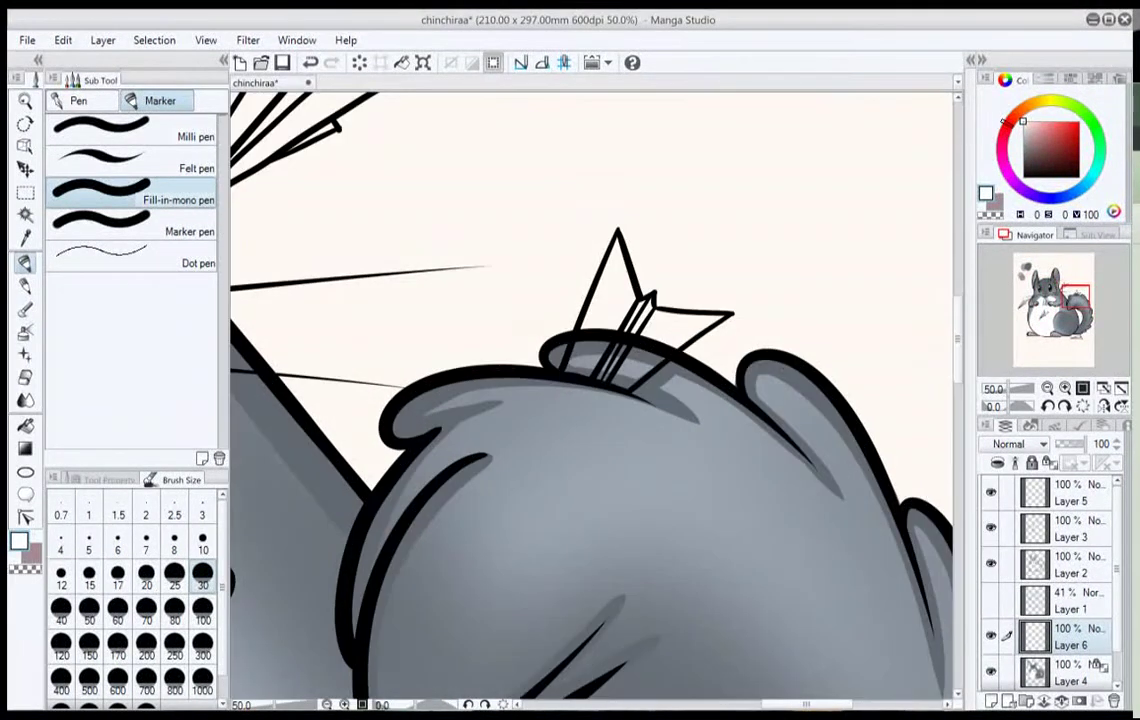
left_click_drag(660, 375, 518, 422)
left_click(120, 158)
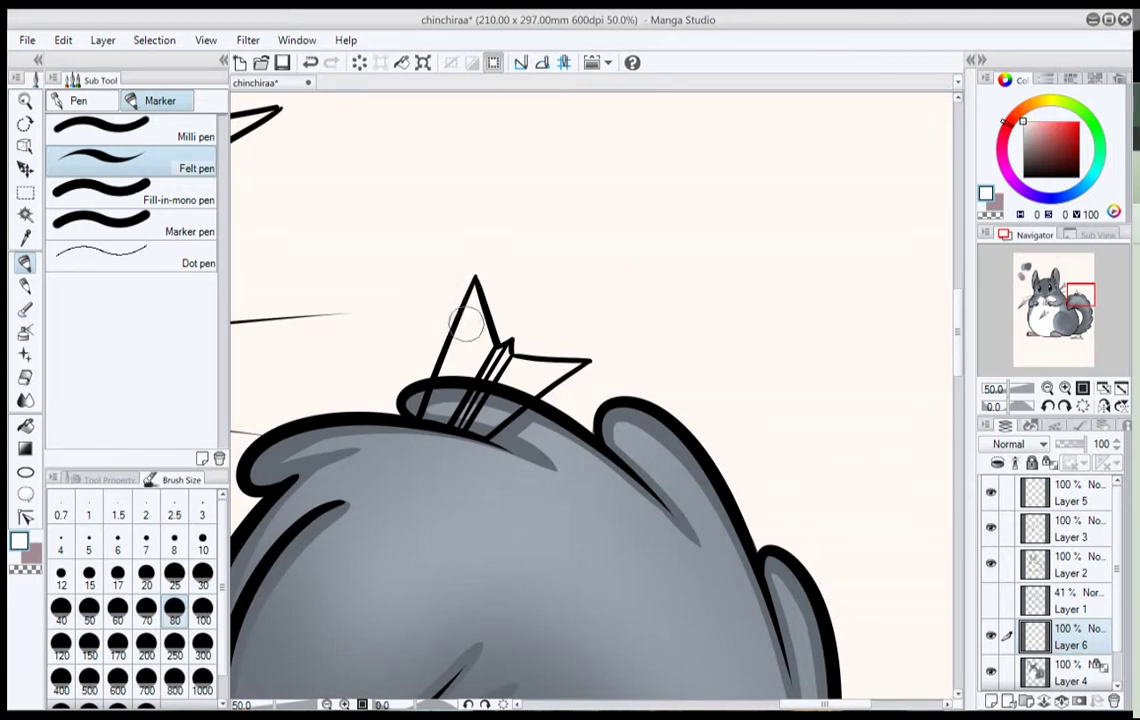
left_click_drag(428, 406, 446, 394)
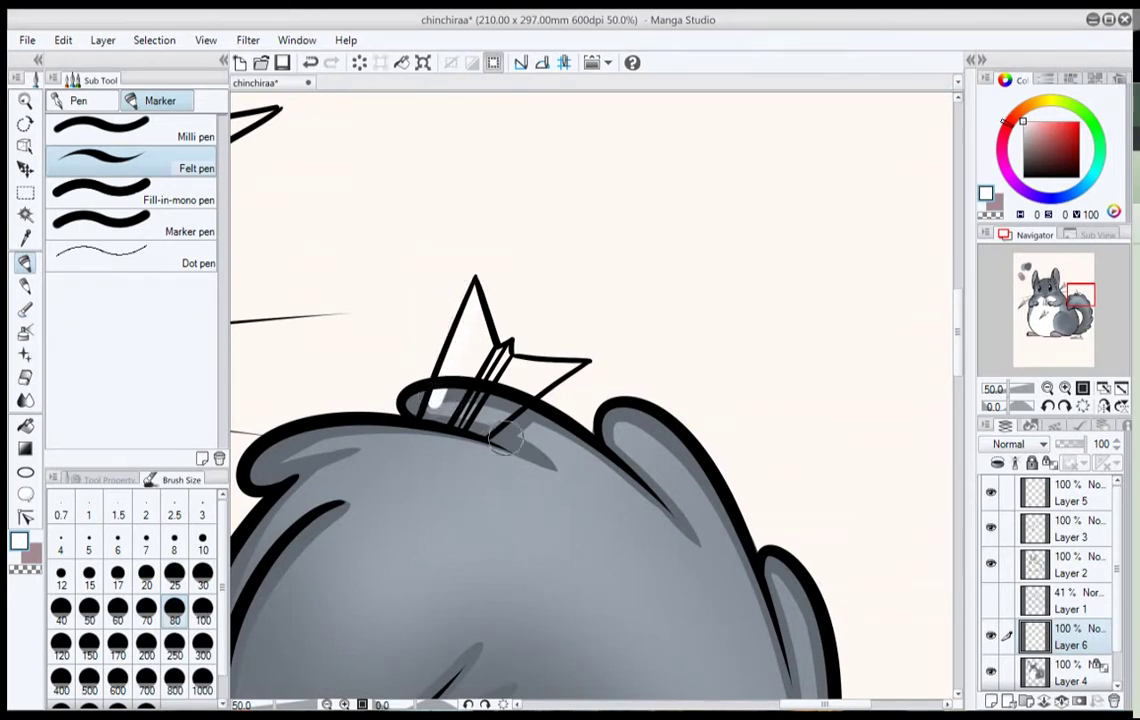
Move Layer 6 directly above Layer 2 and fill the tail's paper plane with pure red using the Felt pen.
left_click_drag(1072, 637, 1072, 514)
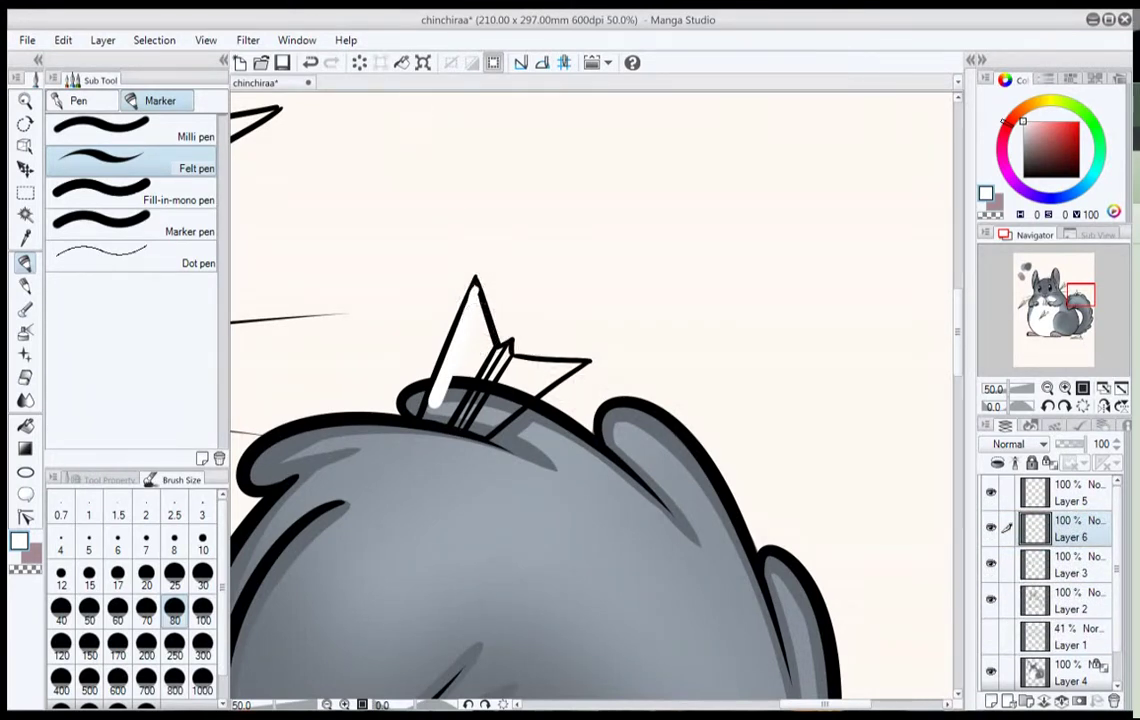
left_click_drag(1070, 528, 1070, 584)
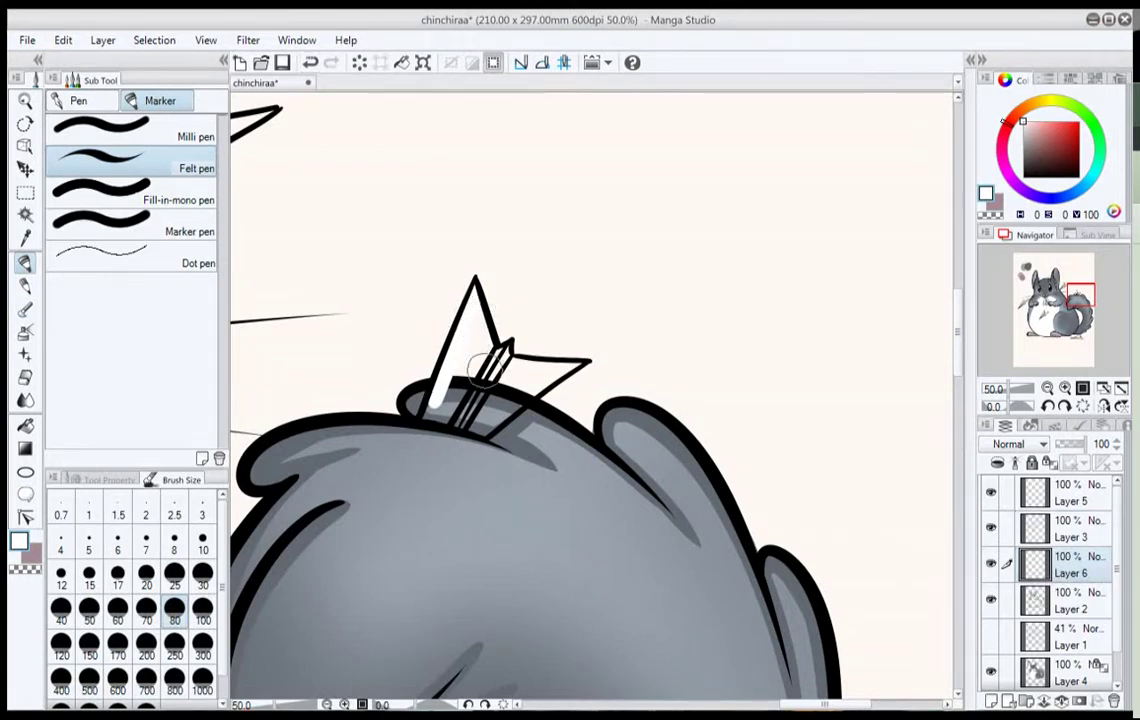
left_click(1079, 122)
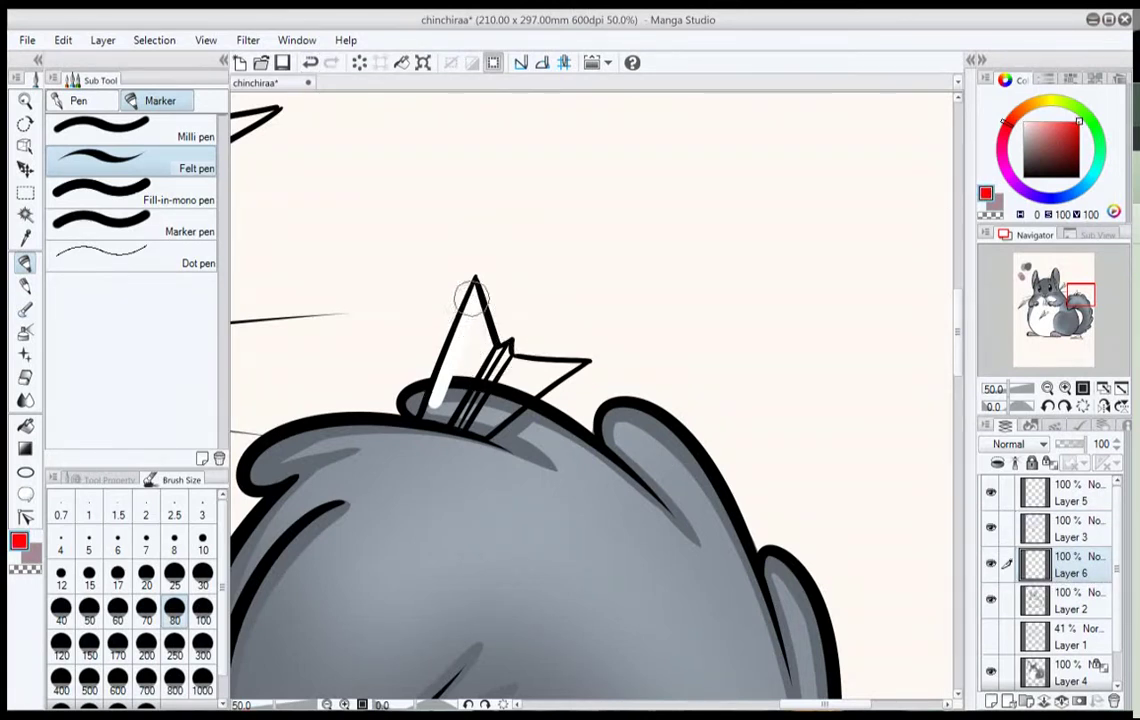
mouse_move(472, 292)
left_mouse_down()
mouse_move(466, 325)
mouse_move(476, 300)
mouse_move(482, 347)
left_mouse_up()
mouse_move(467, 303)
left_mouse_down()
mouse_move(426, 415)
mouse_move(445, 421)
mouse_move(472, 346)
mouse_move(443, 412)
mouse_move(480, 351)
mouse_move(464, 418)
mouse_move(495, 368)
mouse_move(460, 422)
mouse_move(450, 418)
mouse_move(473, 429)
mouse_move(583, 362)
mouse_move(546, 386)
mouse_move(575, 366)
mouse_move(496, 352)
mouse_move(510, 345)
mouse_move(501, 362)
mouse_move(524, 366)
mouse_move(493, 398)
mouse_move(535, 368)
left_mouse_up()
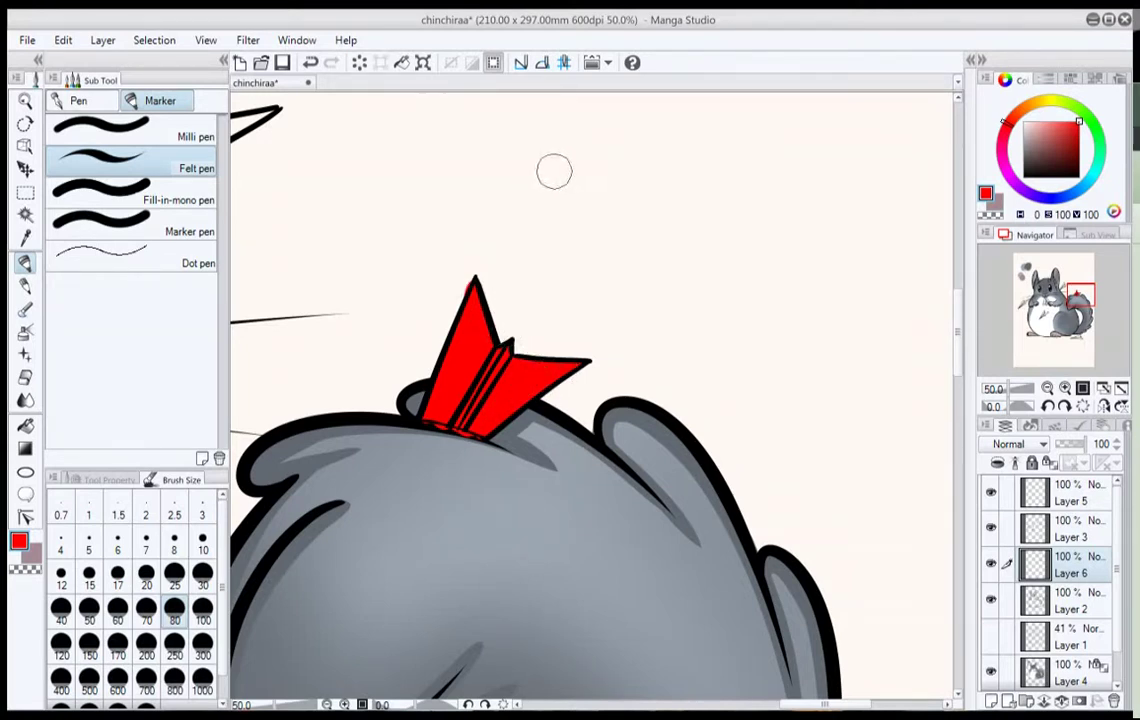
Write the red note "can't see white on this cream-colour" above the tail and erase it.
mouse_move(553, 170)
left_mouse_down()
mouse_move(557, 204)
mouse_move(588, 181)
mouse_move(596, 206)
mouse_move(624, 207)
left_mouse_up()
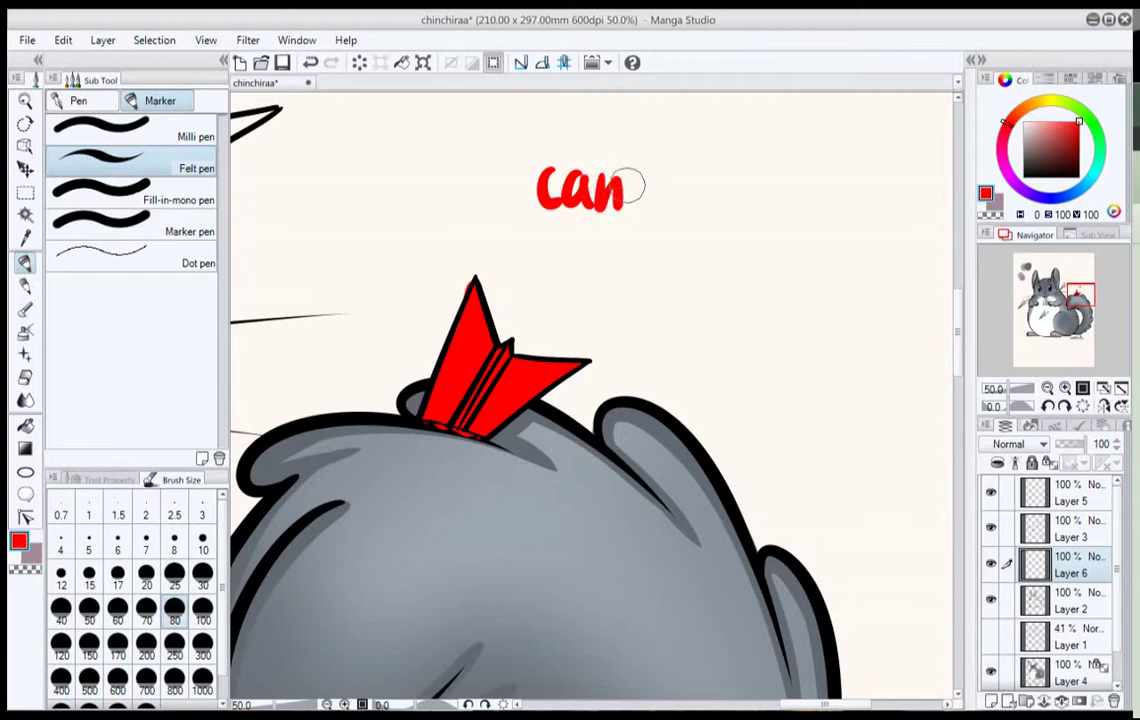
left_click_drag(633, 147, 634, 166)
mouse_move(655, 150)
left_mouse_down()
mouse_move(658, 208)
mouse_move(670, 176)
mouse_move(718, 200)
mouse_move(790, 205)
left_mouse_up()
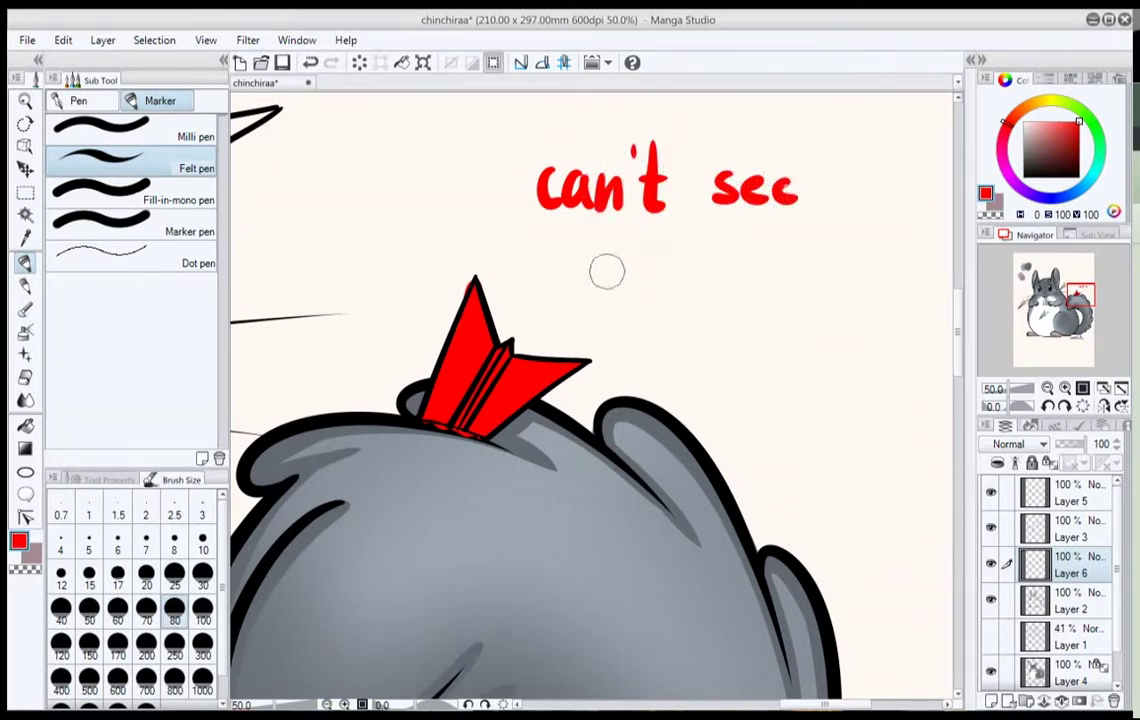
mouse_move(549, 240)
left_mouse_down()
mouse_move(551, 250)
mouse_move(588, 239)
mouse_move(594, 266)
mouse_move(618, 270)
left_mouse_up()
left_click_drag(629, 222, 628, 268)
mouse_move(662, 205)
left_mouse_down()
mouse_move(654, 270)
mouse_move(644, 251)
mouse_move(697, 271)
left_mouse_up()
left_click_drag(756, 243, 796, 268)
mouse_move(845, 218)
left_mouse_down()
mouse_move(843, 270)
mouse_move(862, 236)
mouse_move(866, 272)
left_mouse_up()
left_click_drag(867, 252, 882, 270)
mouse_move(887, 222)
left_mouse_down()
mouse_move(886, 270)
mouse_move(904, 270)
left_mouse_up()
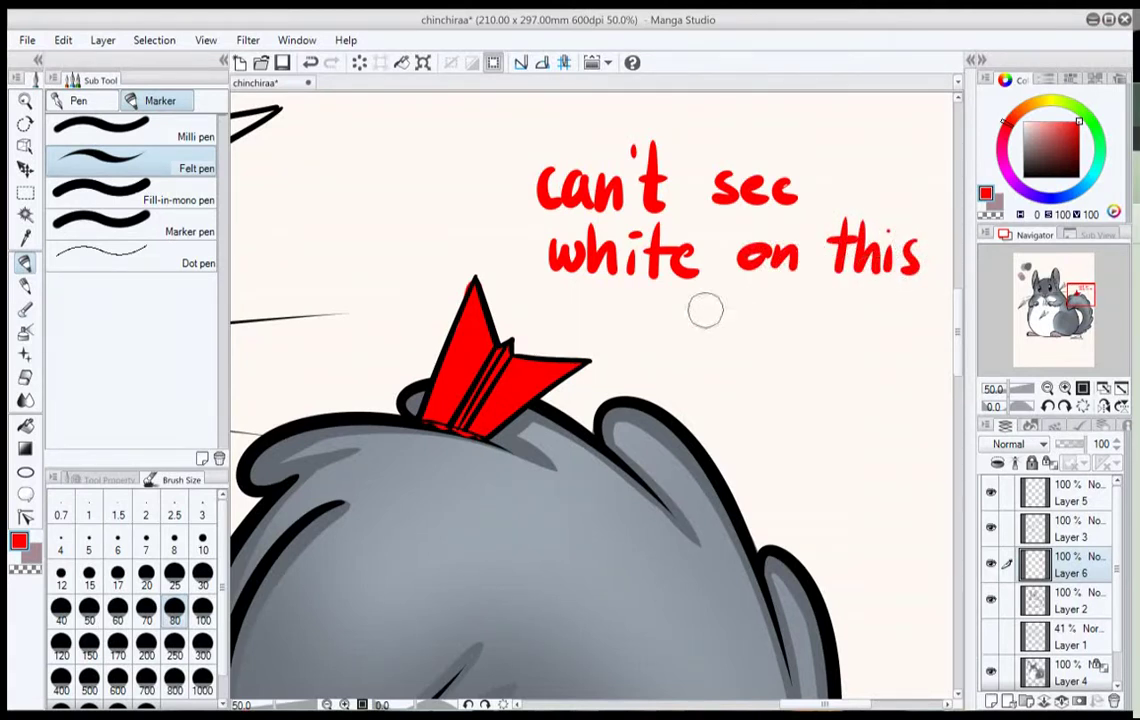
mouse_move(708, 307)
left_mouse_down()
mouse_move(725, 342)
mouse_move(746, 312)
mouse_move(780, 340)
mouse_move(806, 318)
mouse_move(814, 340)
mouse_move(845, 318)
mouse_move(858, 342)
mouse_move(889, 321)
left_mouse_up()
mouse_move(703, 368)
left_mouse_down()
mouse_move(700, 396)
mouse_move(728, 374)
left_mouse_up()
mouse_move(746, 362)
left_mouse_down()
mouse_move(788, 379)
mouse_move(787, 396)
mouse_move(824, 377)
mouse_move(825, 396)
mouse_move(852, 374)
left_mouse_up()
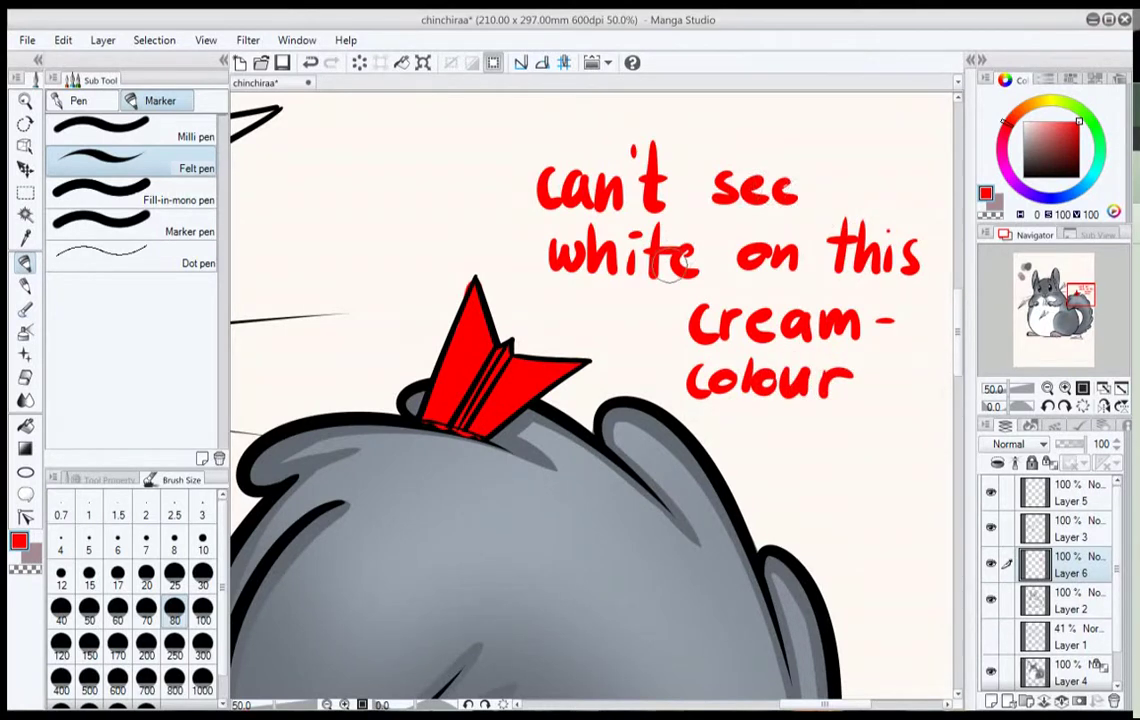
mouse_move(555, 191)
left_mouse_down()
mouse_move(690, 177)
mouse_move(612, 221)
mouse_move(645, 243)
mouse_move(813, 195)
mouse_move(704, 242)
mouse_move(844, 228)
mouse_move(920, 245)
mouse_move(902, 237)
mouse_move(699, 259)
mouse_move(767, 297)
mouse_move(912, 300)
mouse_move(791, 288)
mouse_move(708, 337)
mouse_move(854, 358)
mouse_move(712, 351)
left_mouse_up()
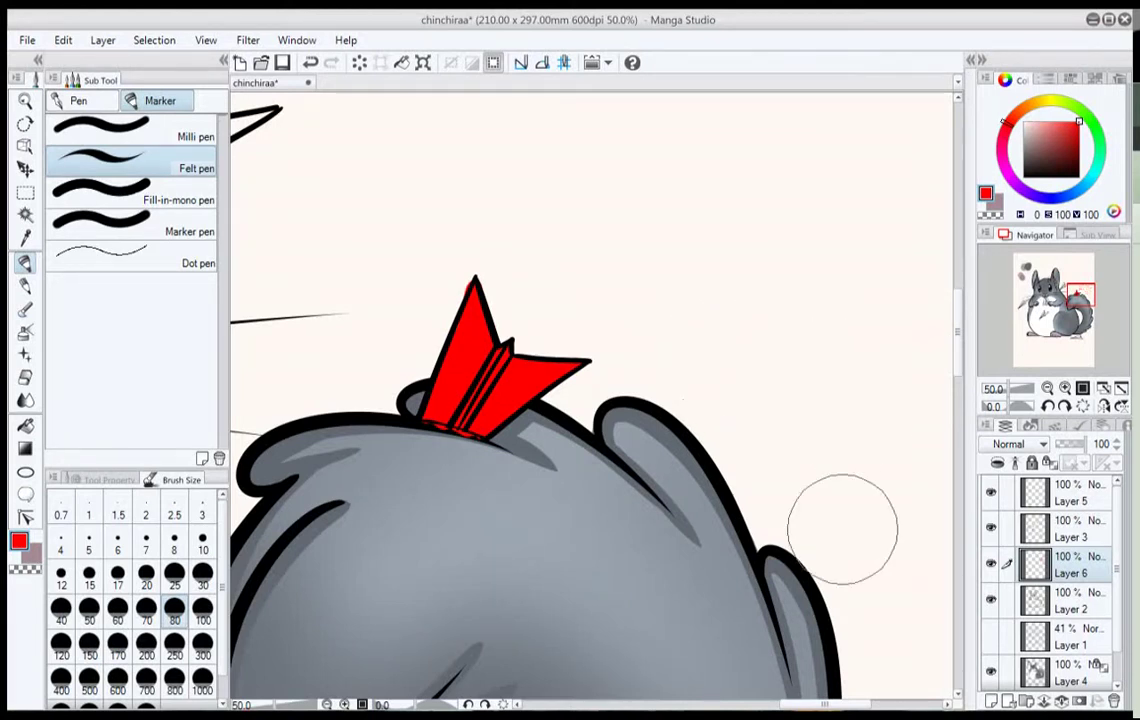
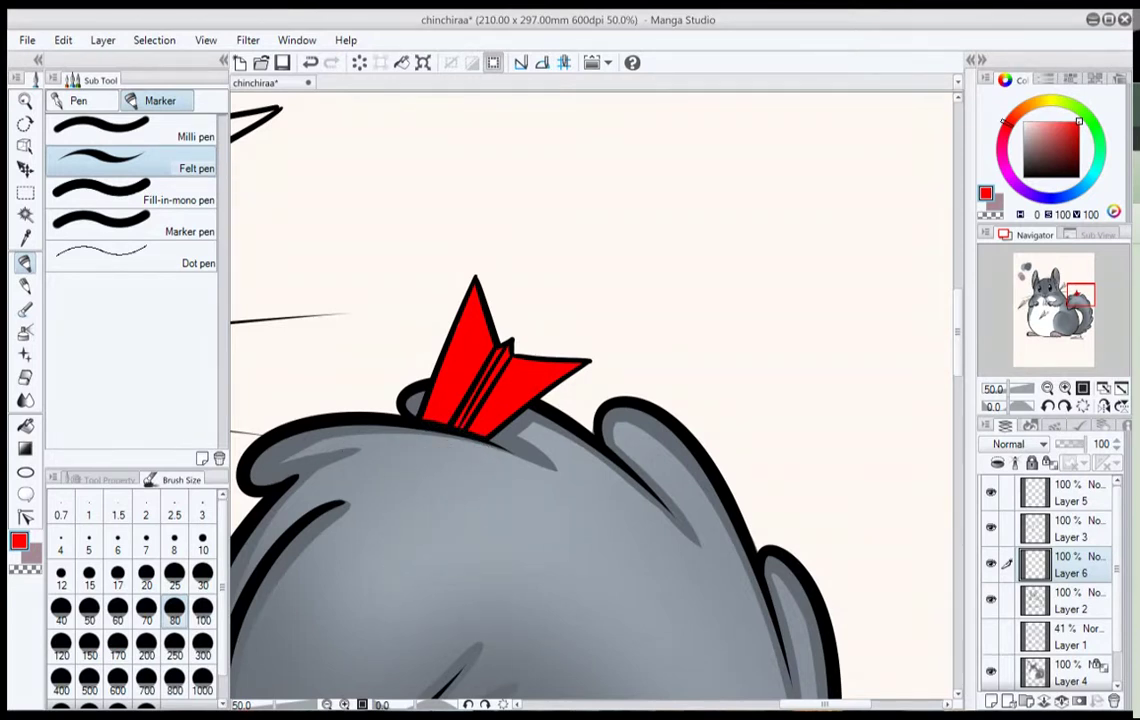
Fill the three other background paper planes red on Layer 6, tidying edges with the Block eraser at size 30, and lock the layer's transparent pixels.
key("e")
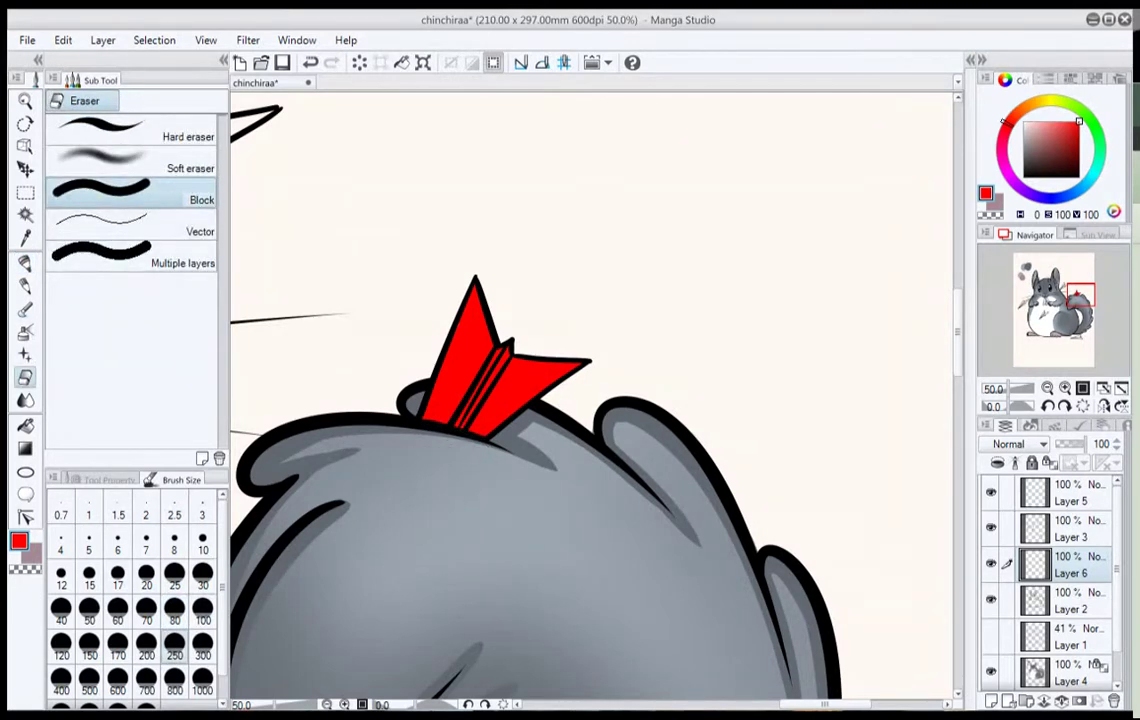
left_click(203, 575)
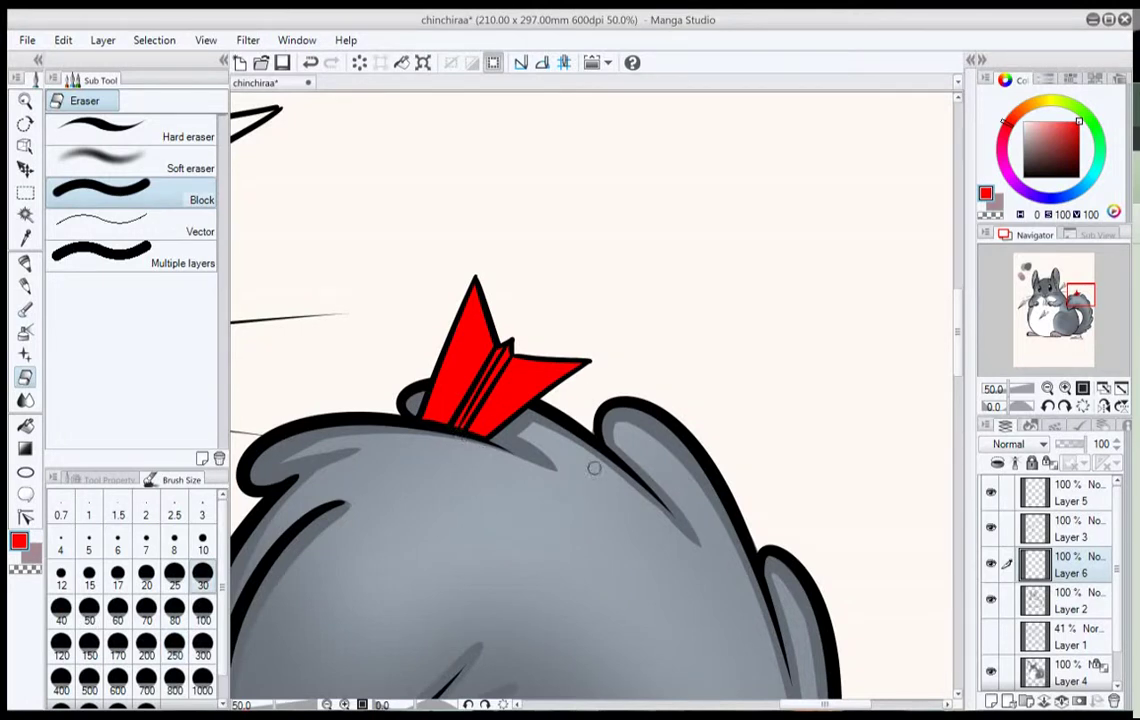
key("ctrl+plus")
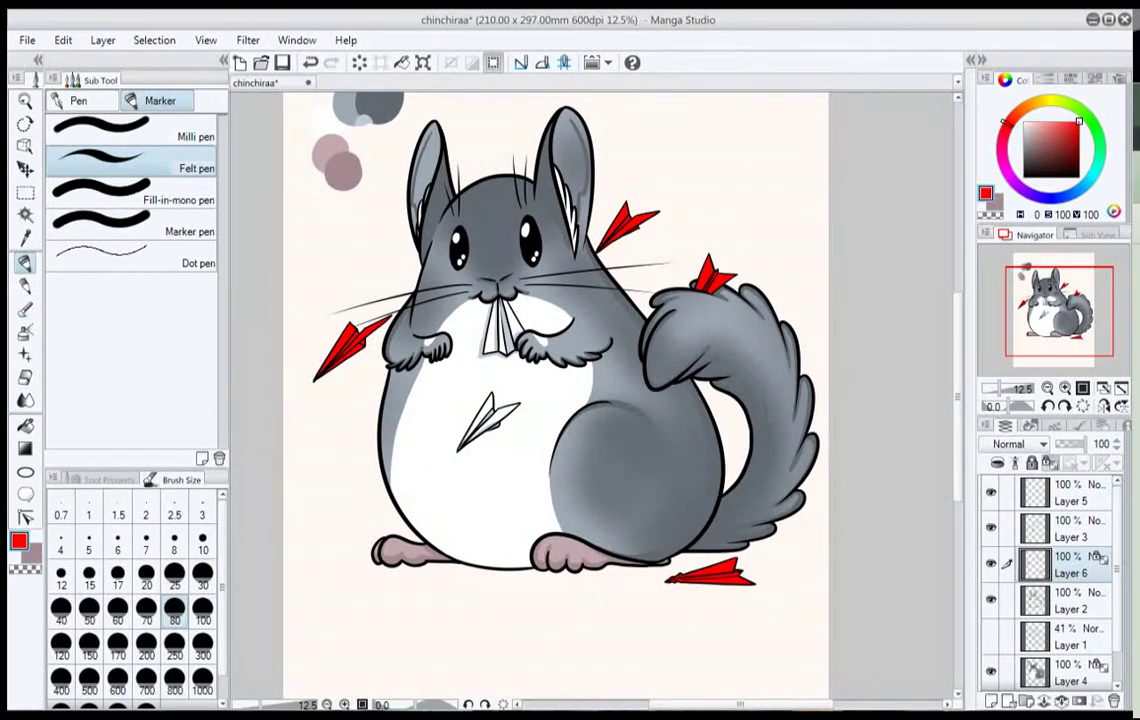
Sample white from the colour swatches and recolour the four red paper planes with the Fill-in-mono pen at size 100.
left_click(25, 285)
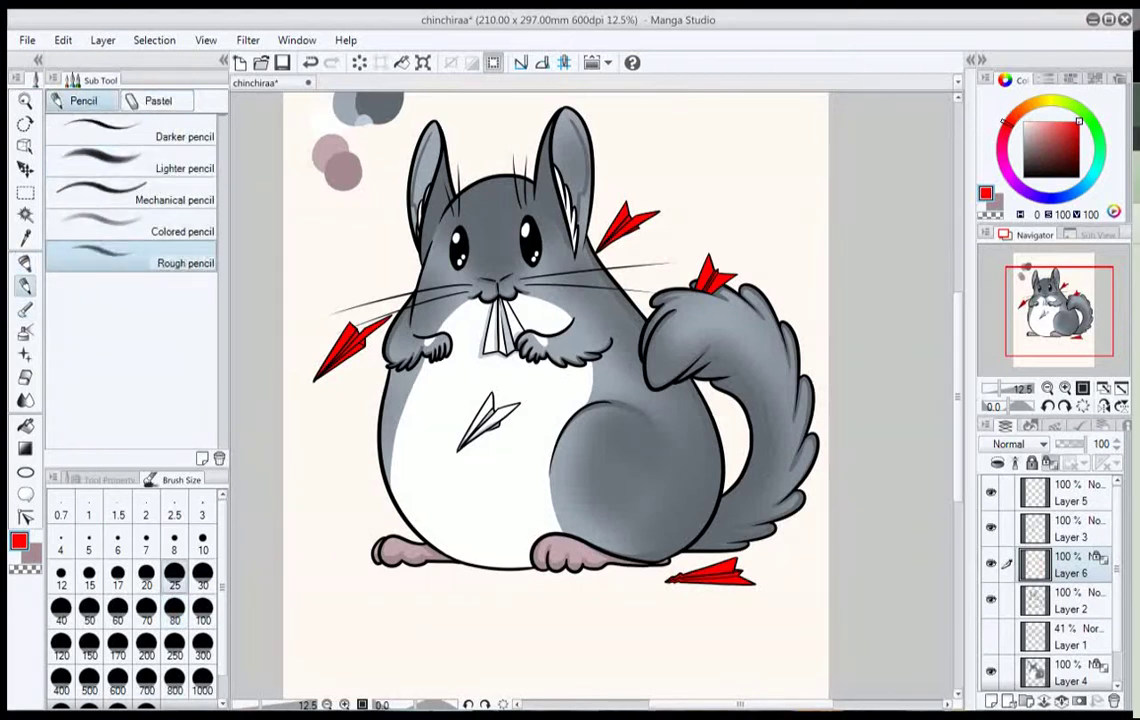
left_click(25, 262)
left_click(100, 199)
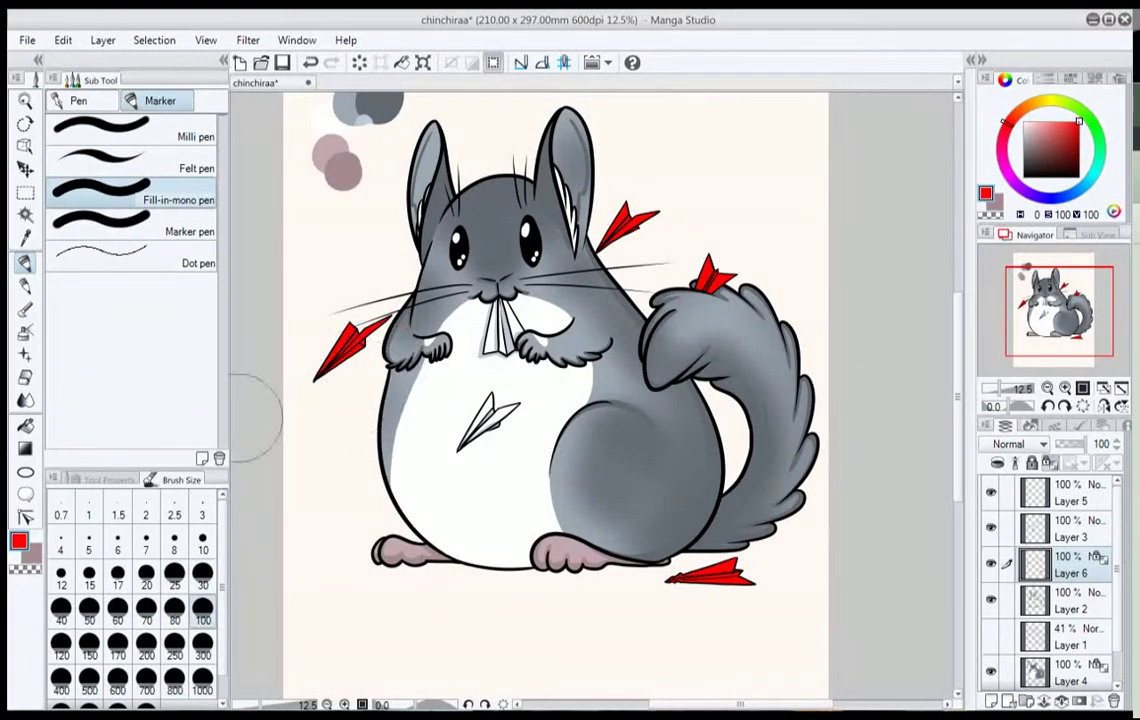
left_click(326, 119, "alt")
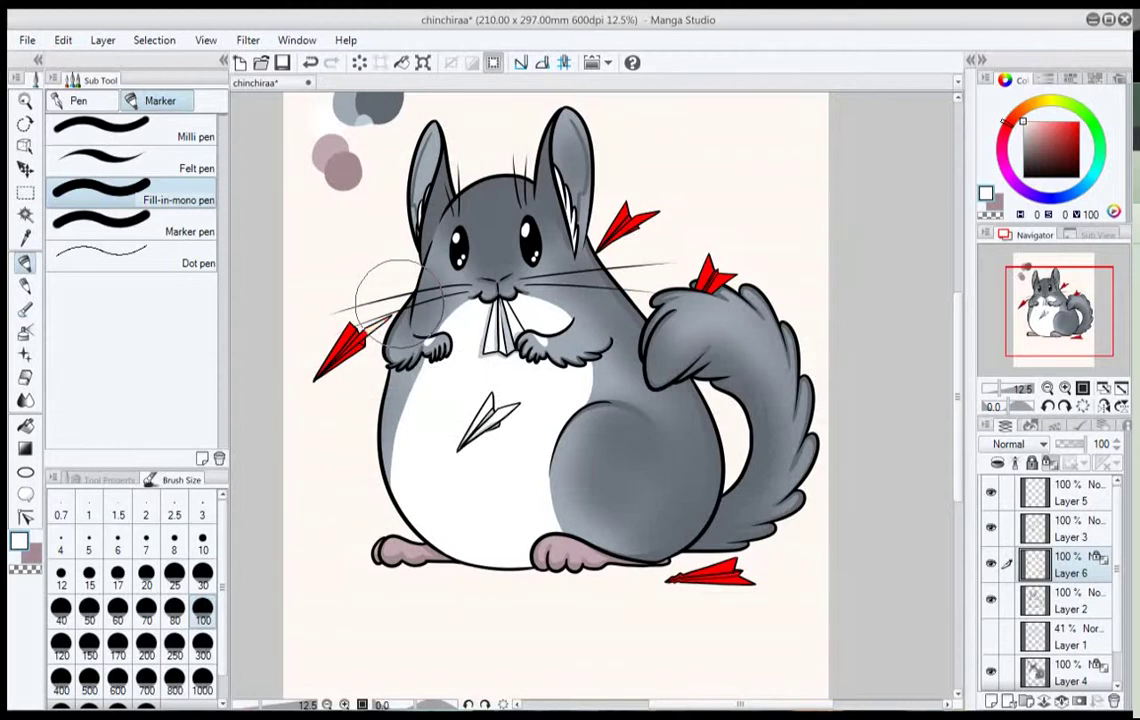
left_click_drag(354, 272, 297, 405)
left_click_drag(664, 196, 583, 276)
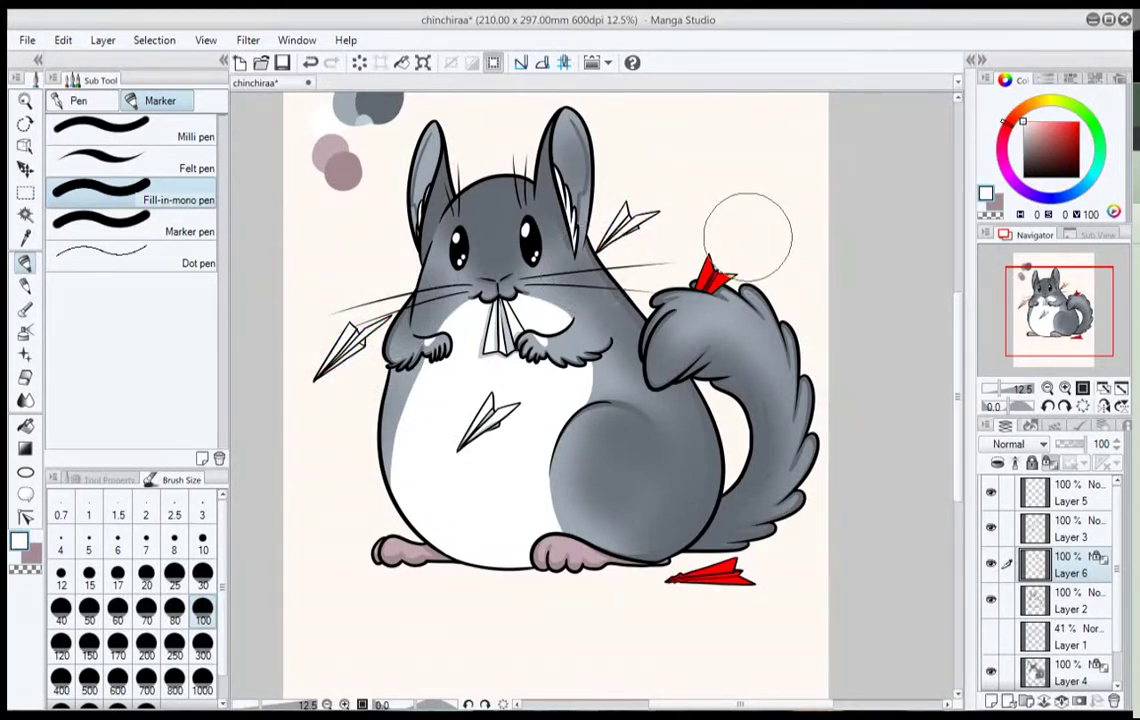
left_click_drag(748, 234, 687, 317)
left_click_drag(760, 566, 707, 588)
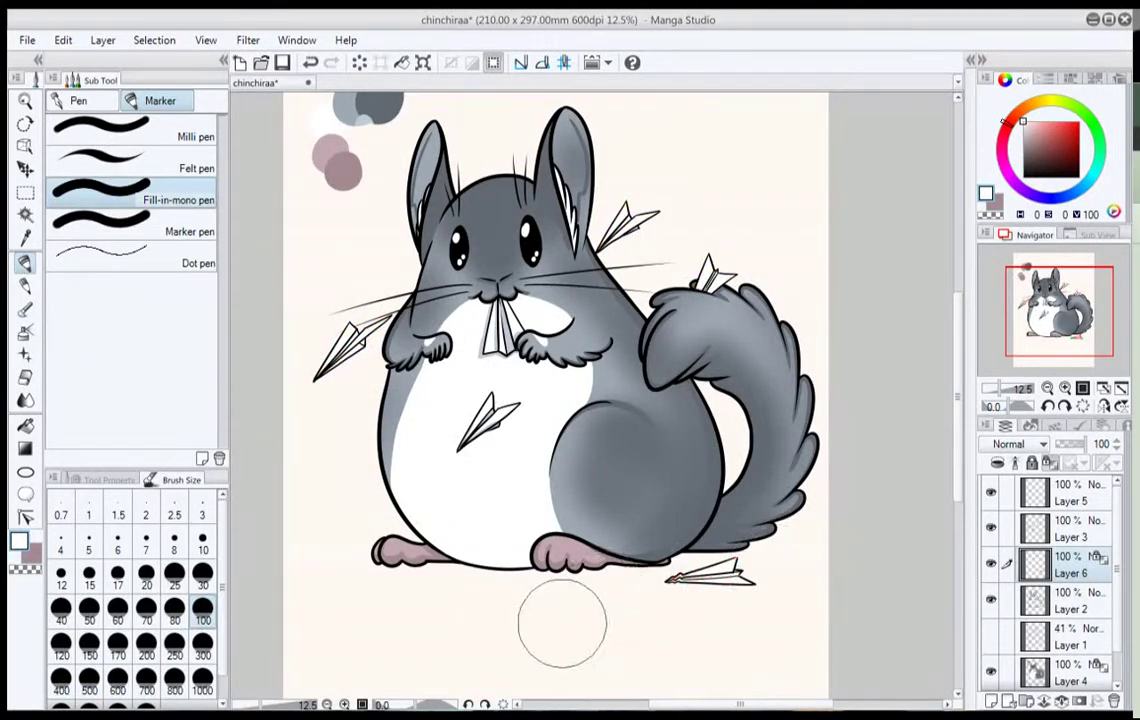
Sample light grey from the paper plane in the mouth and shade the left background plane's inner fold and underside with the Felt pen.
left_click(503, 337, "alt")
left_click(165, 160)
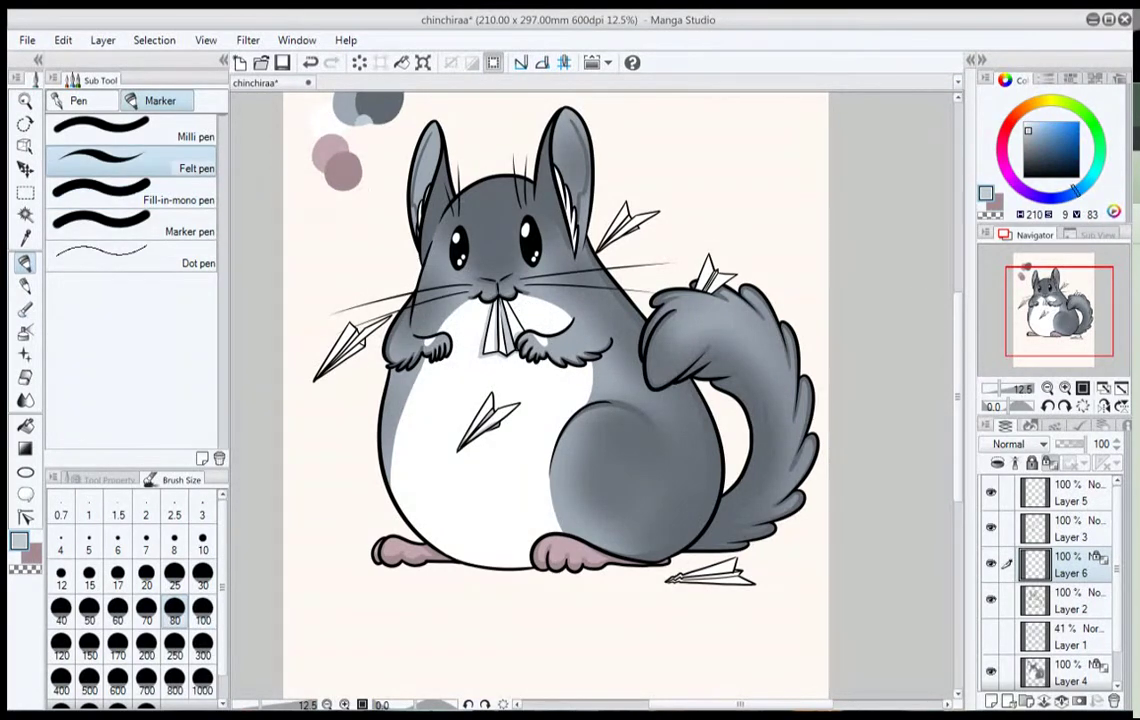
left_click(1065, 388)
left_click(1065, 388)
left_click(1065, 388)
left_click_drag(1040, 314, 1028, 309)
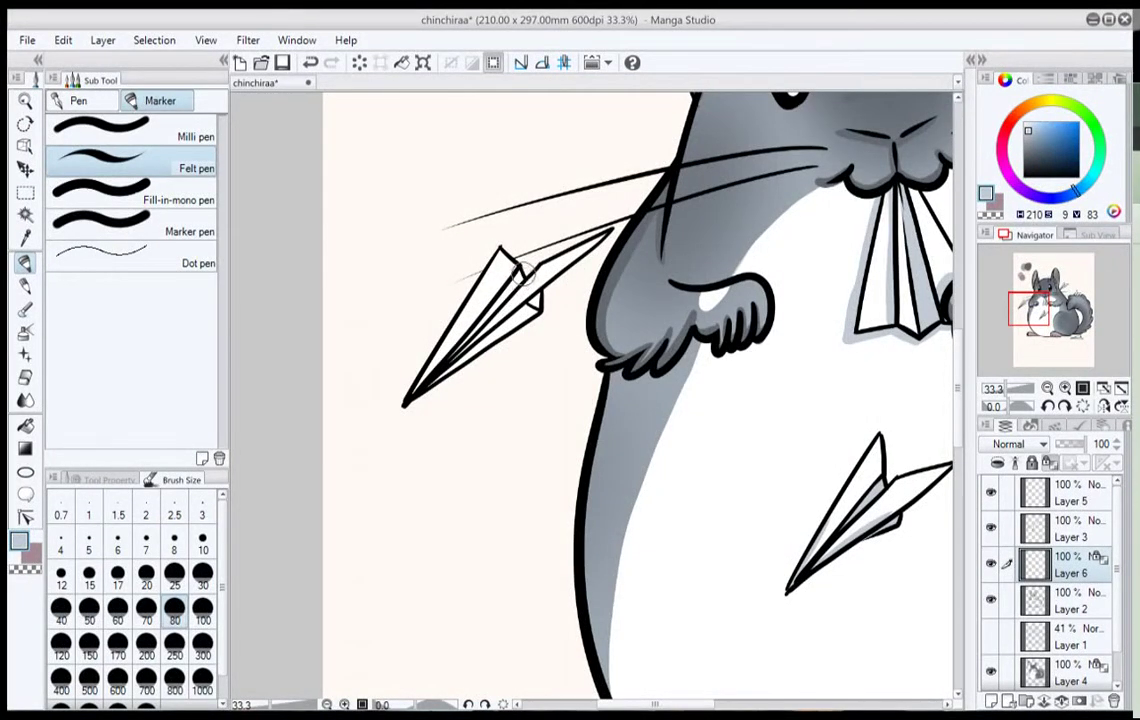
left_click_drag(522, 274, 513, 266)
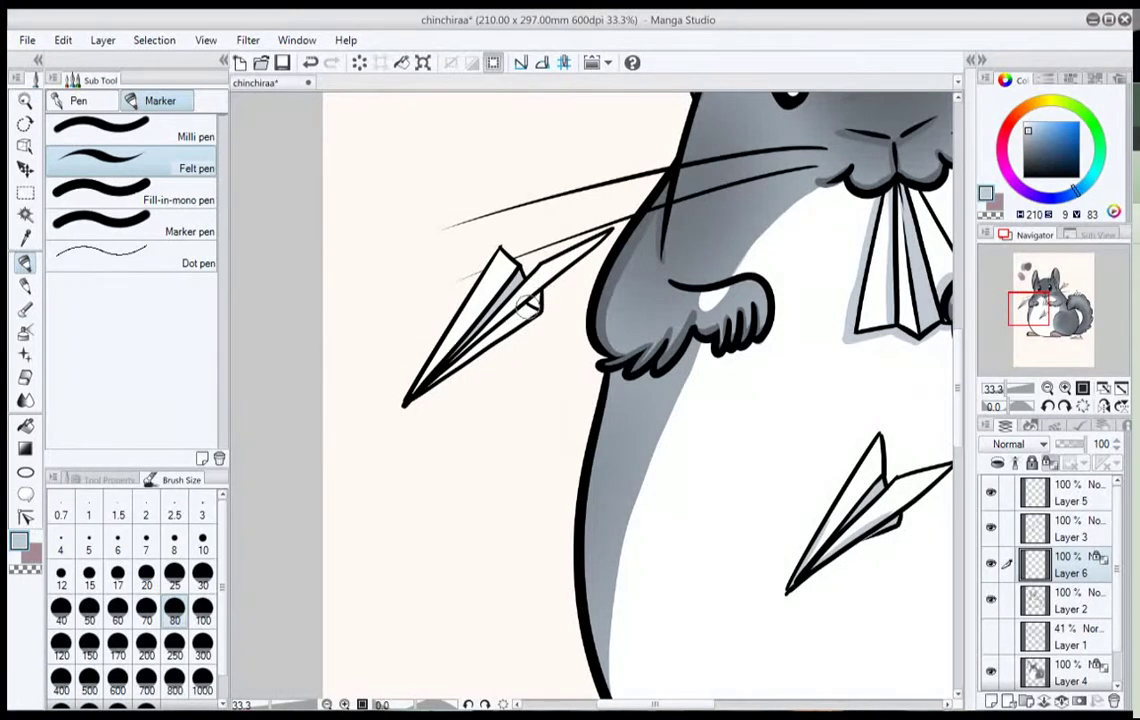
mouse_move(540, 294)
left_mouse_down()
mouse_move(449, 359)
mouse_move(542, 306)
mouse_move(419, 389)
left_mouse_up()
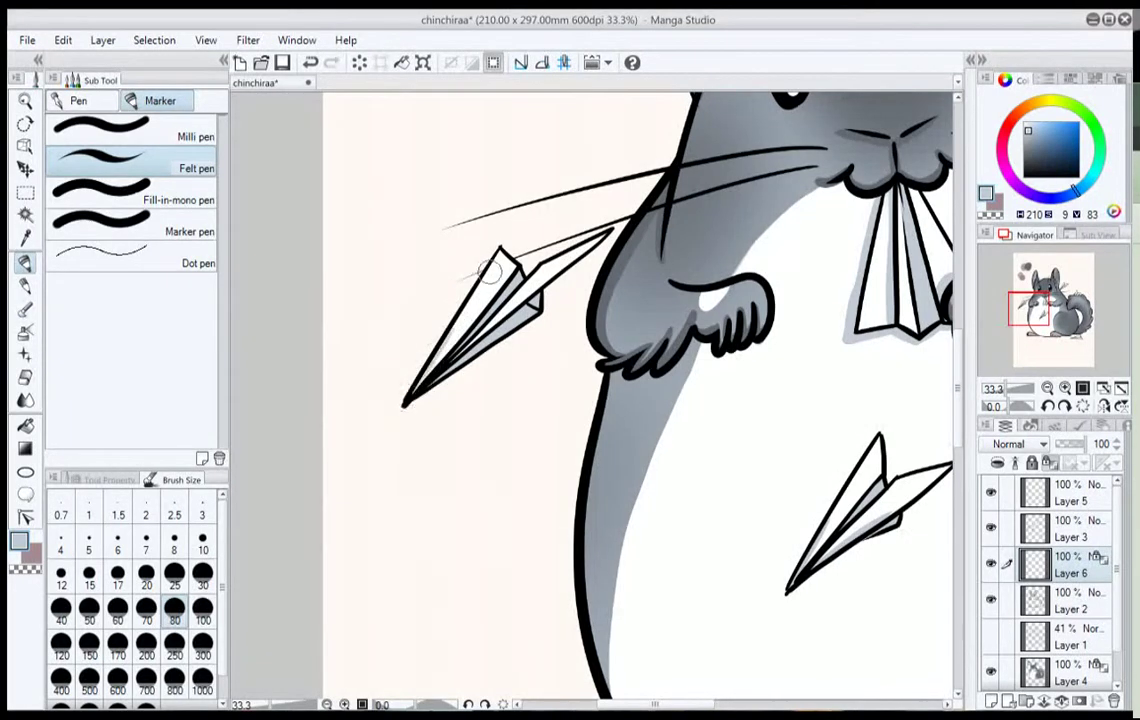
Shade the left background plane's wing, the plane on the tail and the ground plane's folds light grey with the Felt pen at size 80.
left_click_drag(522, 276, 430, 372)
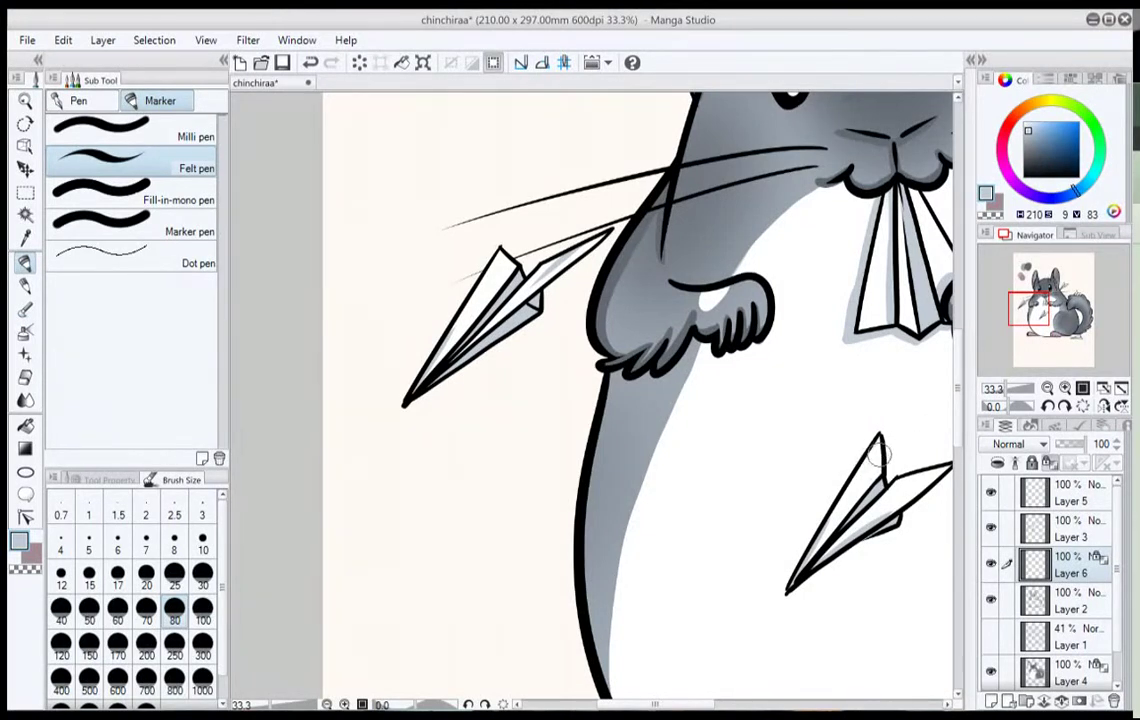
left_click_drag(1037, 310, 1073, 295)
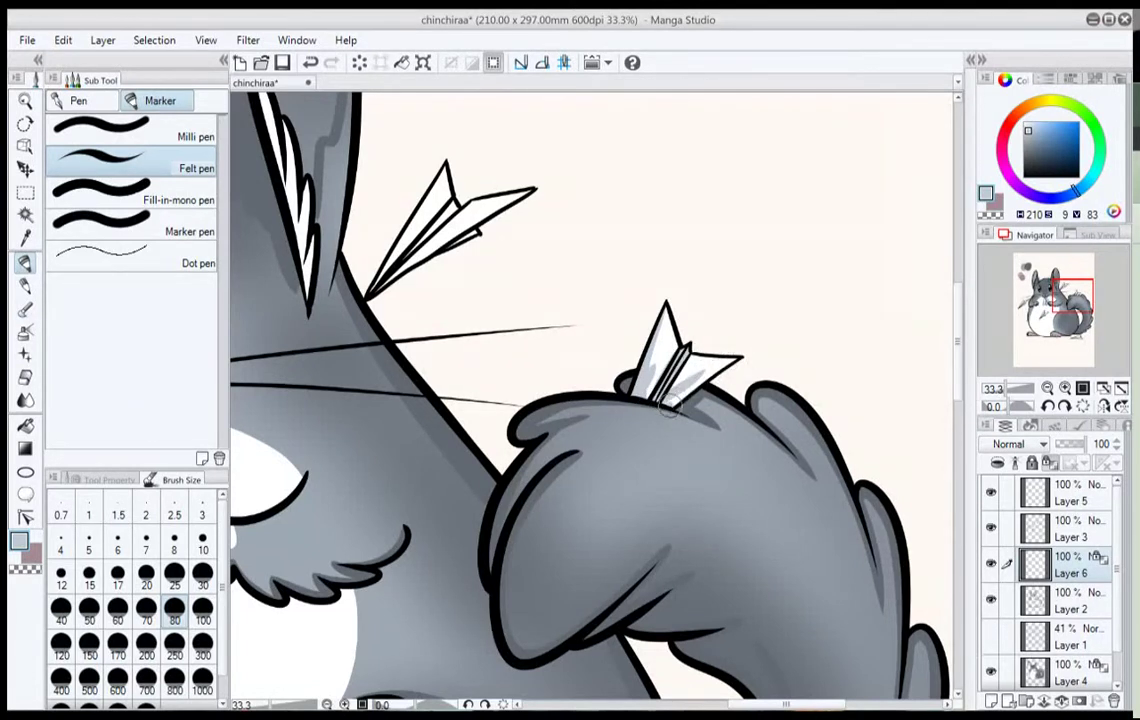
scroll(673, 380, "down", 5)
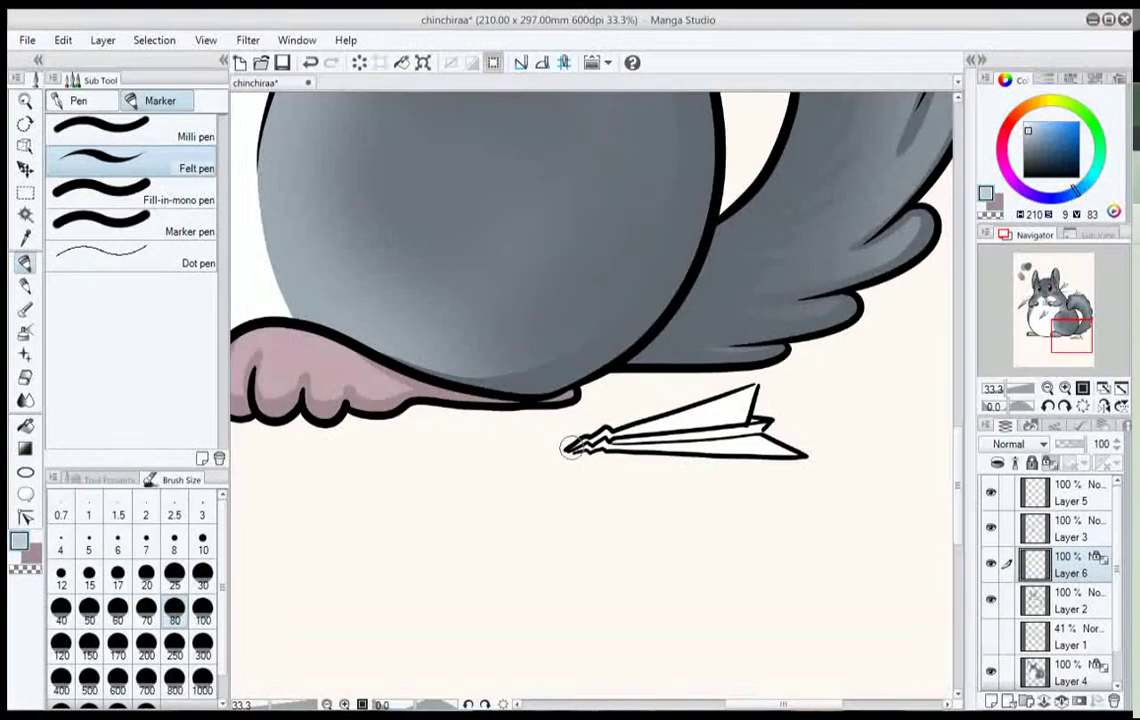
left_click_drag(617, 441, 760, 428)
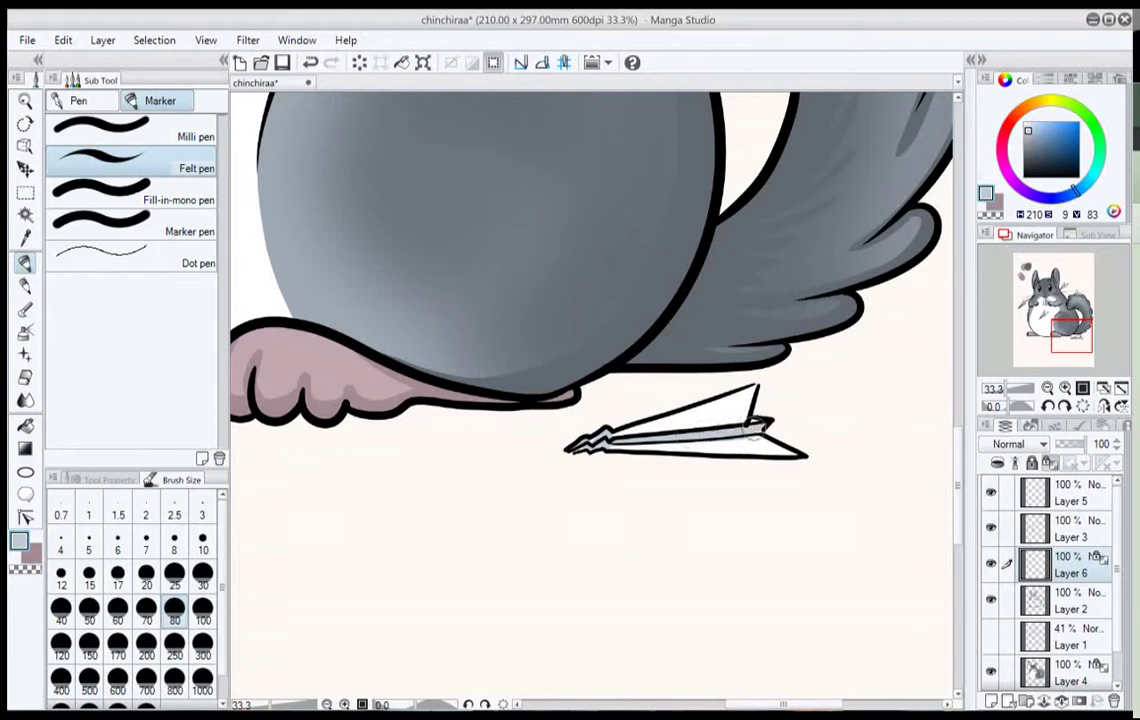
left_click_drag(628, 443, 766, 439)
left_click_drag(687, 450, 784, 448)
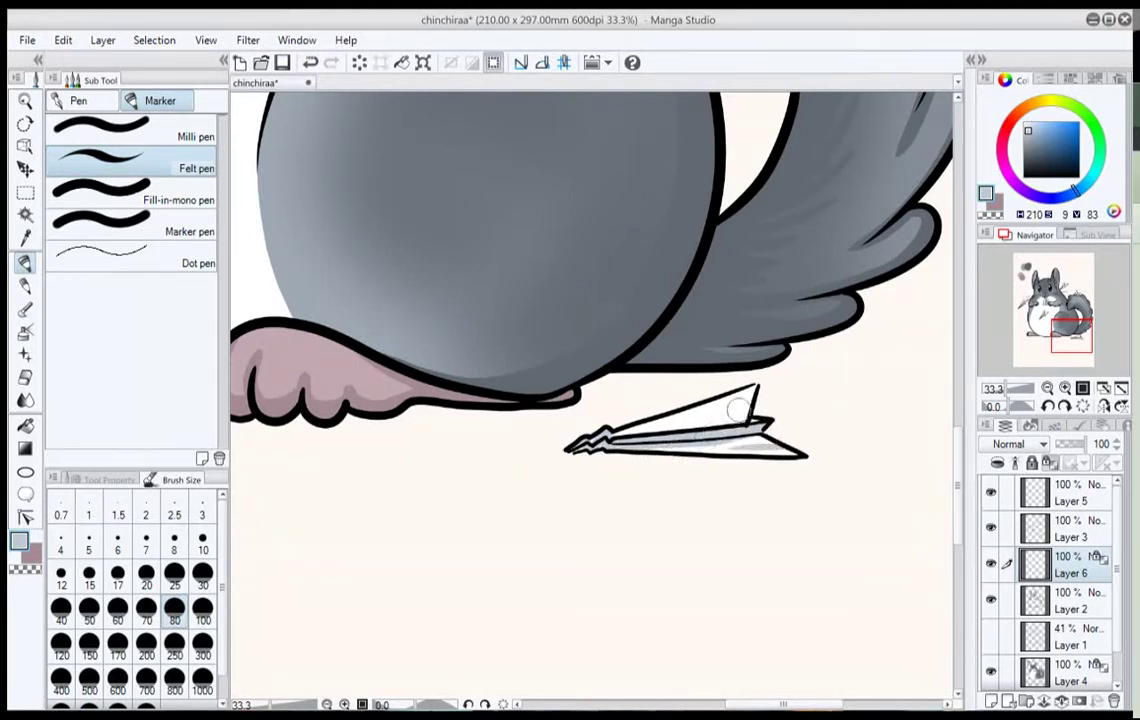
left_click_drag(695, 410, 757, 391)
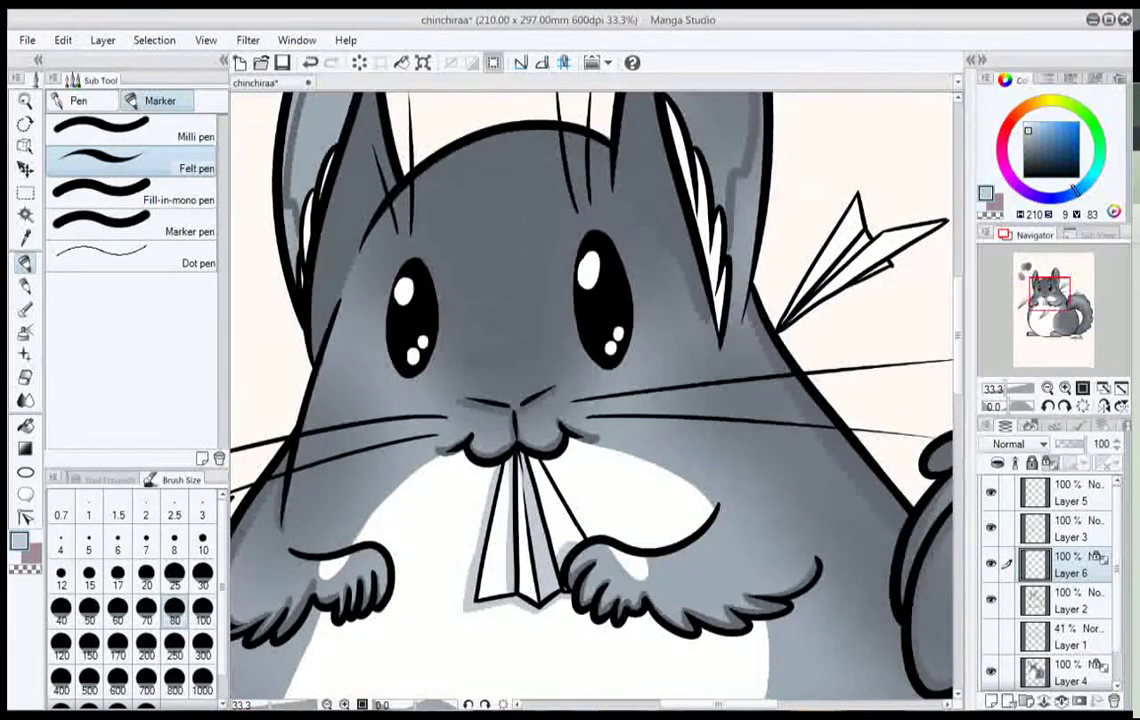
Shade the folds and wing of the paper plane behind the chinchilla's head in the same light grey.
scroll(592, 398, "left", 1)
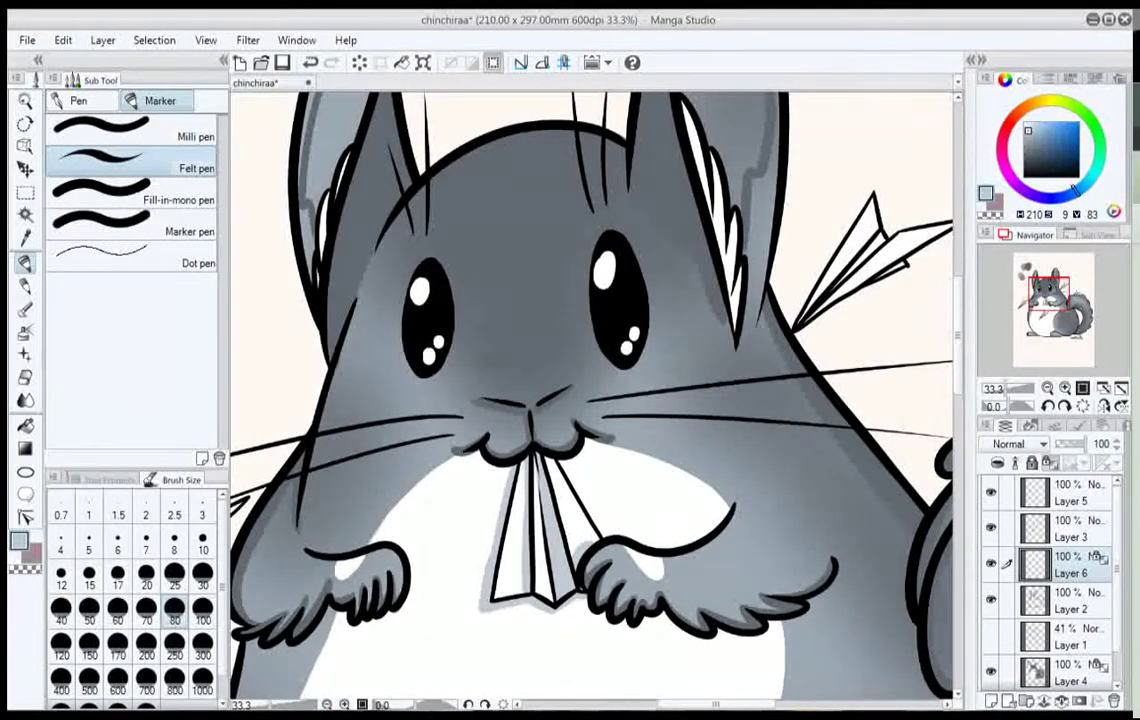
left_click_drag(800, 280, 594, 375)
left_click_drag(678, 332, 648, 362)
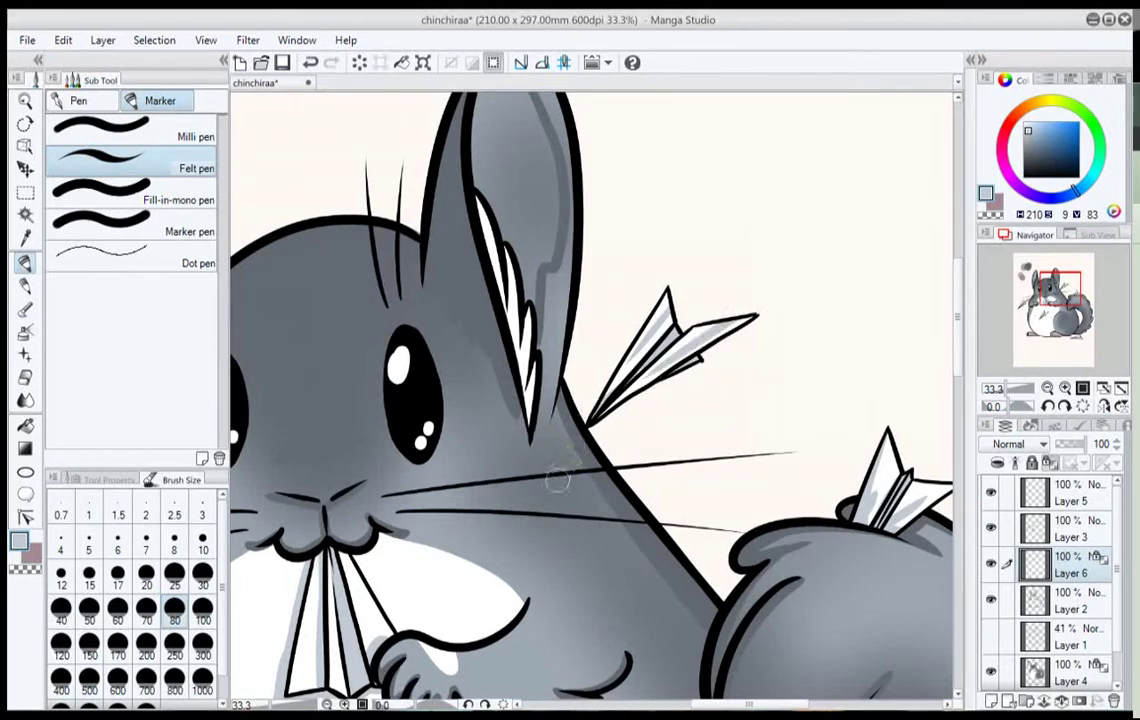
Add a new empty layer directly above the Paper layer, beneath all the artwork.
left_click(1047, 388)
left_click(1047, 388)
left_click(1047, 388)
left_click(1047, 388)
left_click(1047, 388)
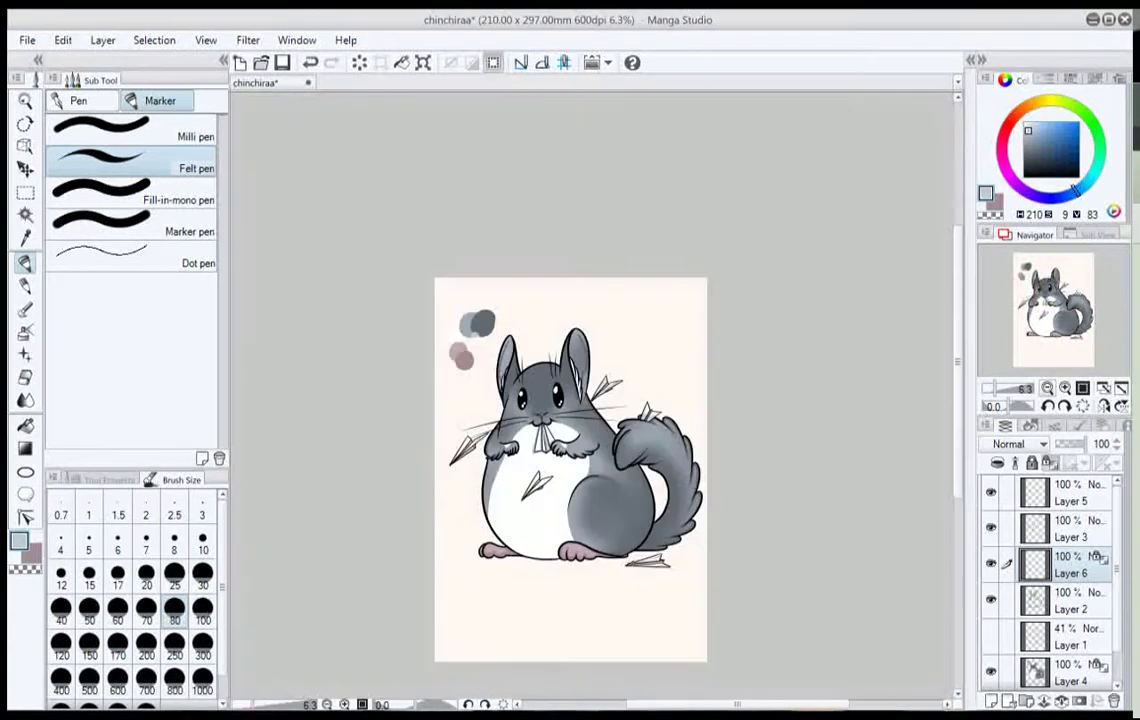
key("ctrl+plus")
key("ctrl+plus")
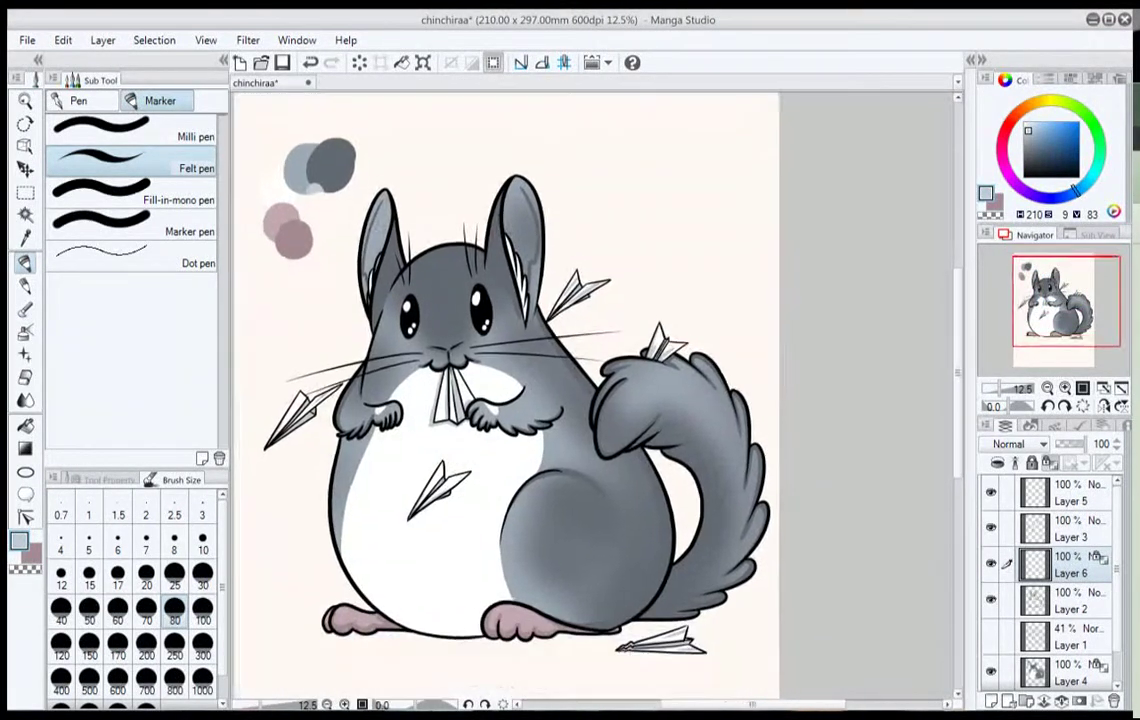
left_click_drag(457, 356, 463, 350)
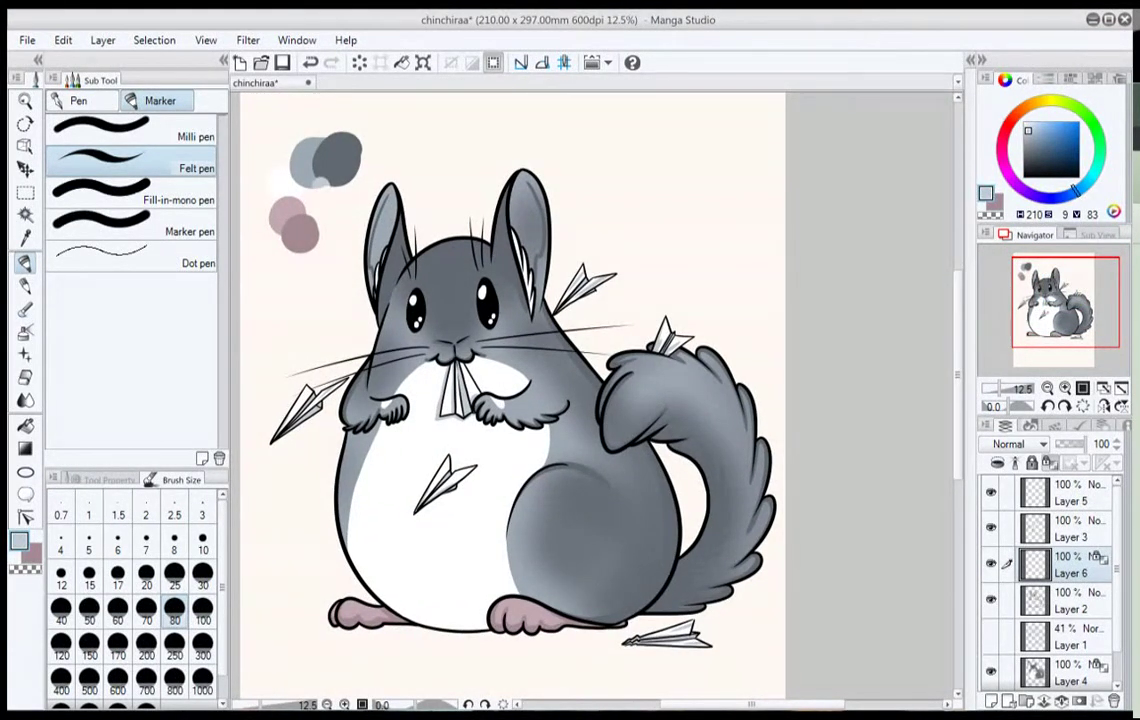
left_click_drag(1117, 569, 1117, 598)
left_click(1070, 674)
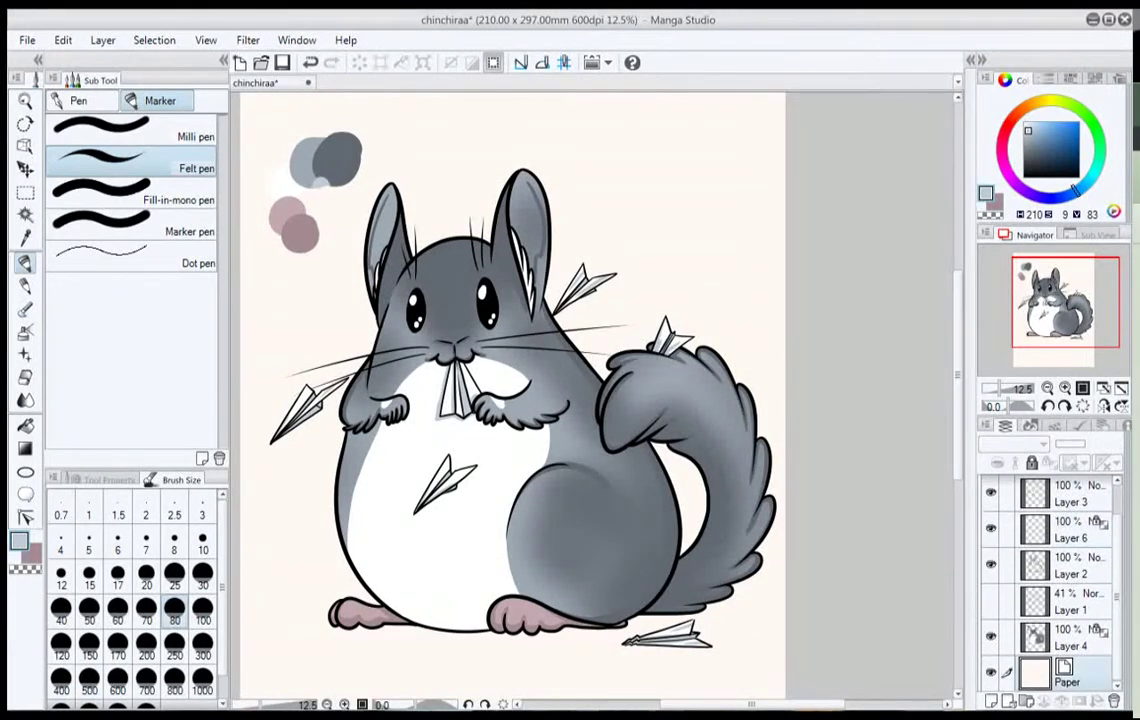
key("ctrl+shift+n")
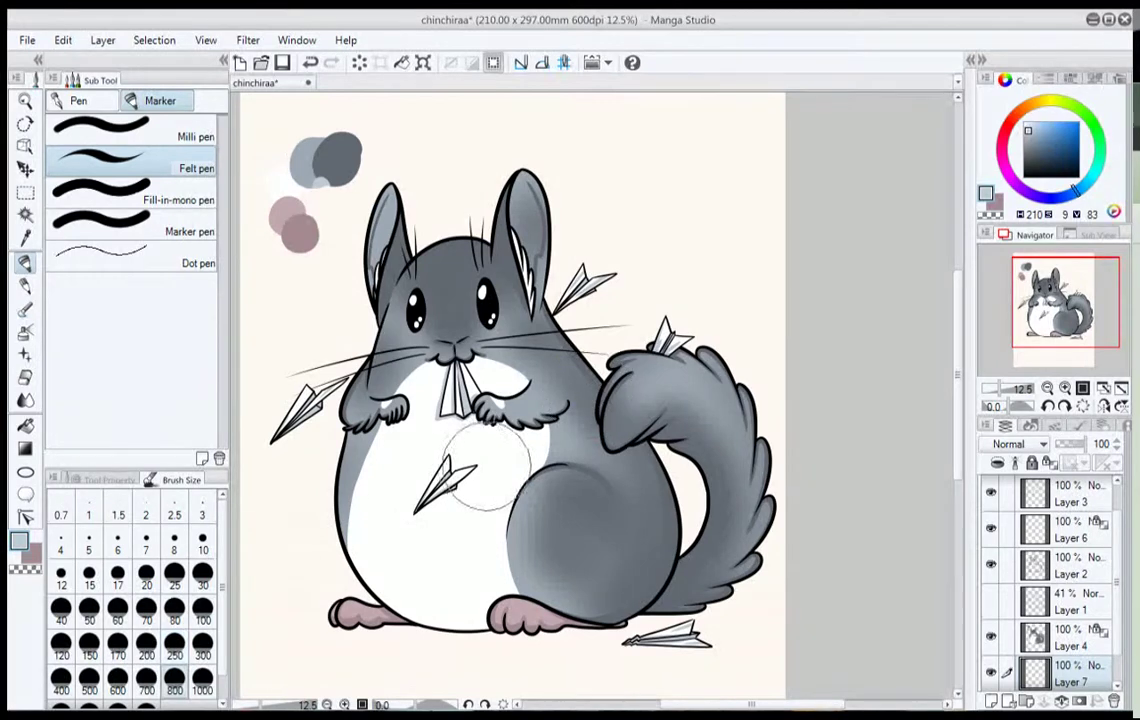
mouse_move(223, 590)
left_mouse_down()
mouse_move(223, 616)
mouse_move(223, 588)
left_mouse_up()
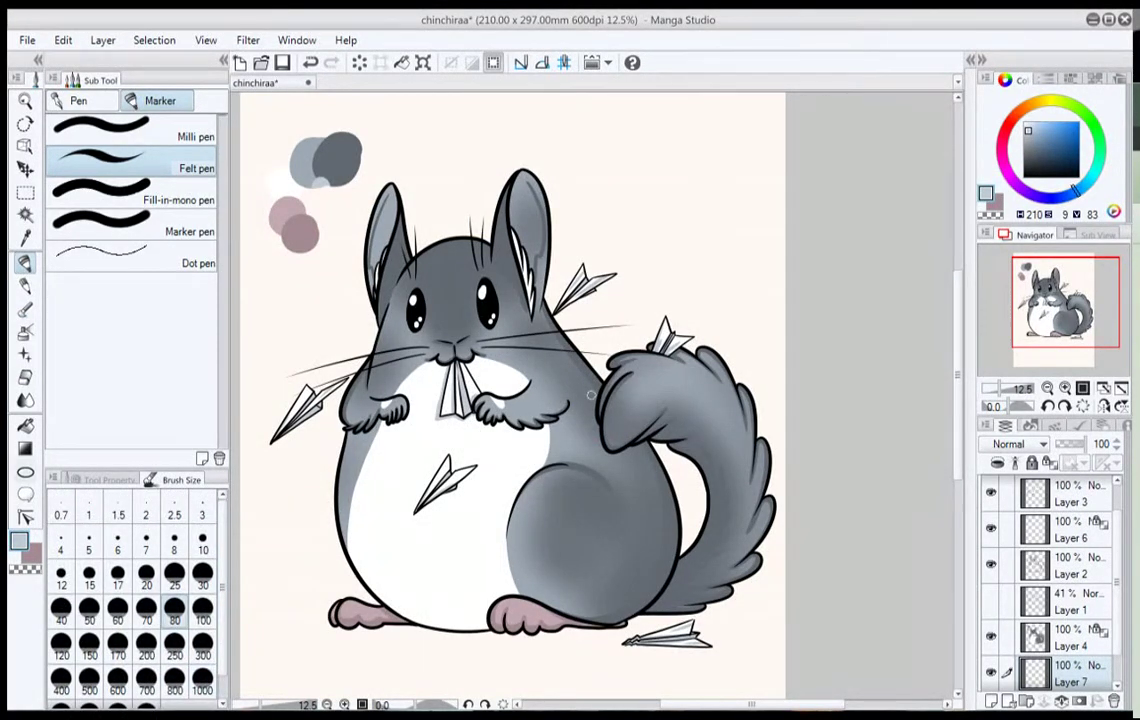
Set up the Ellipse tool to draw solid filled shapes in deep red (H 356, S 100, V 72).
left_click(26, 472)
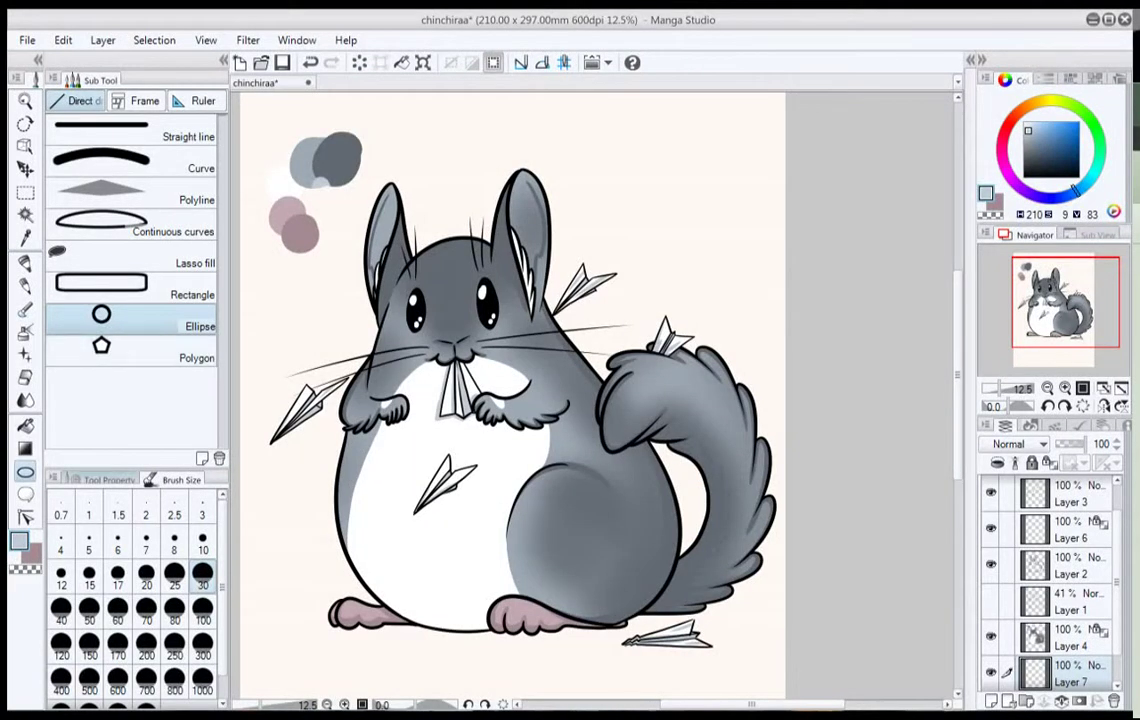
left_click(108, 480)
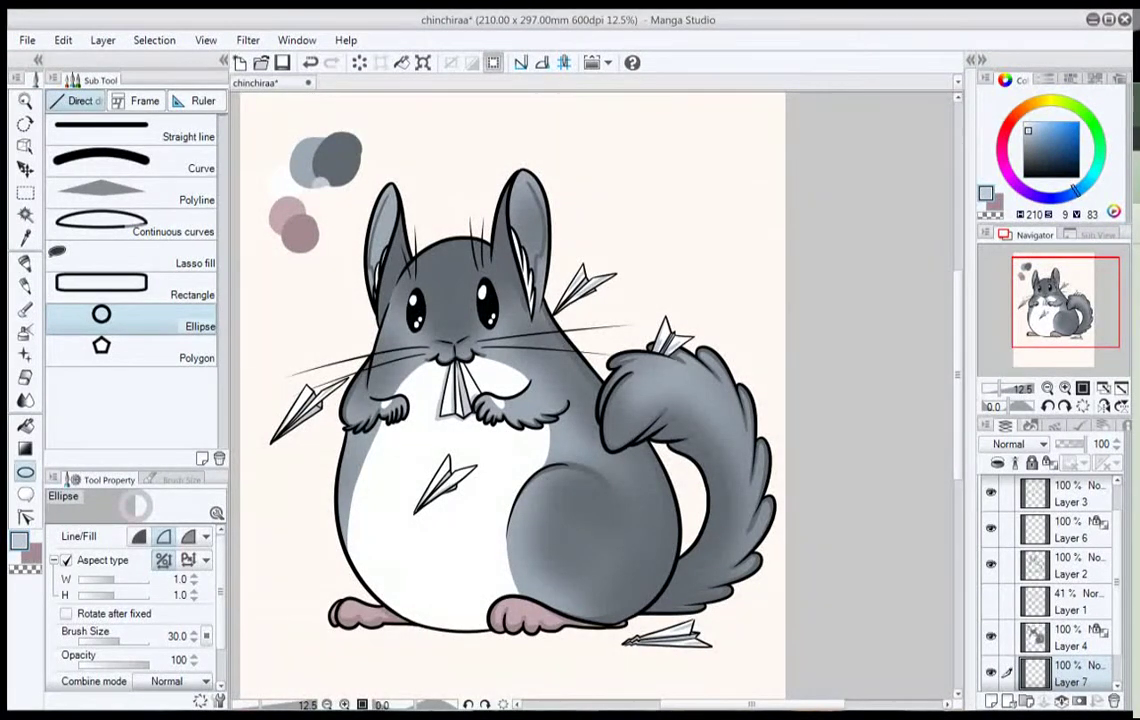
left_click(1003, 131)
left_click(1079, 144)
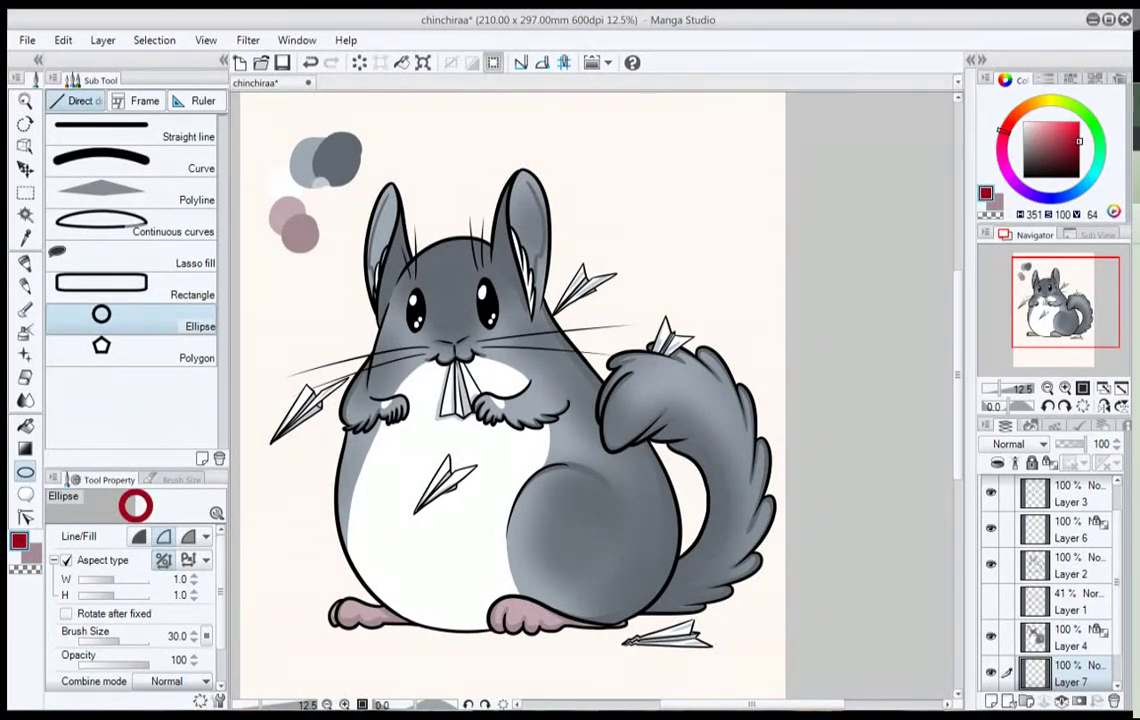
left_click_drag(1079, 141, 1079, 135)
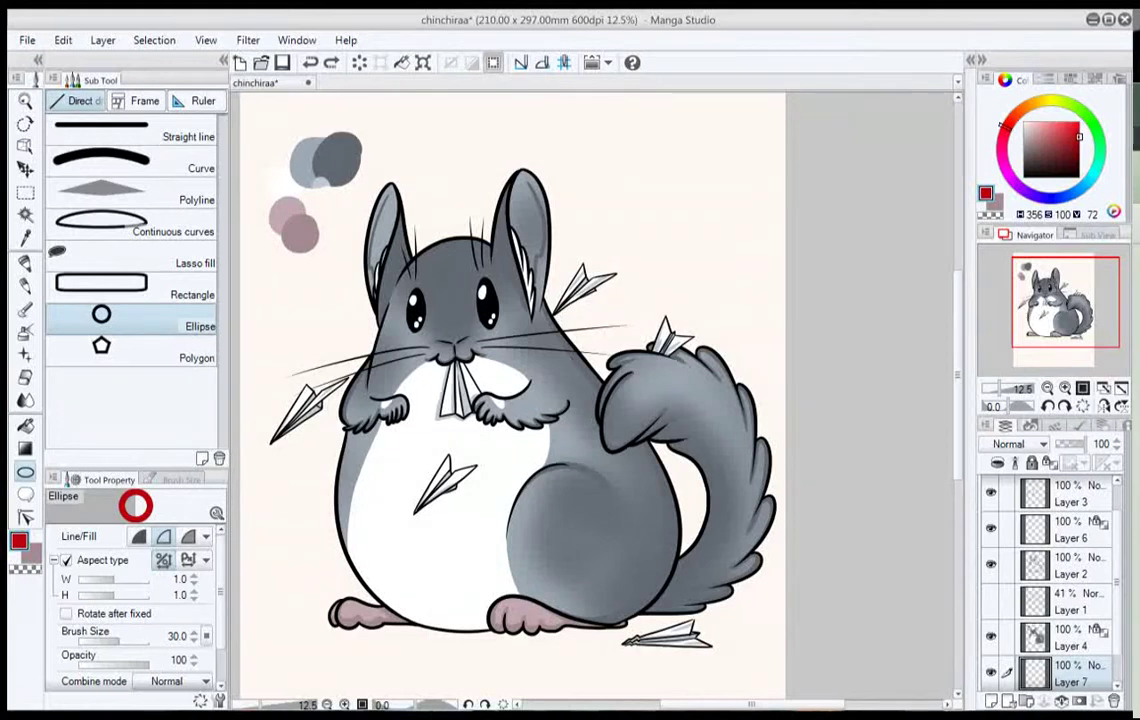
left_click(139, 536)
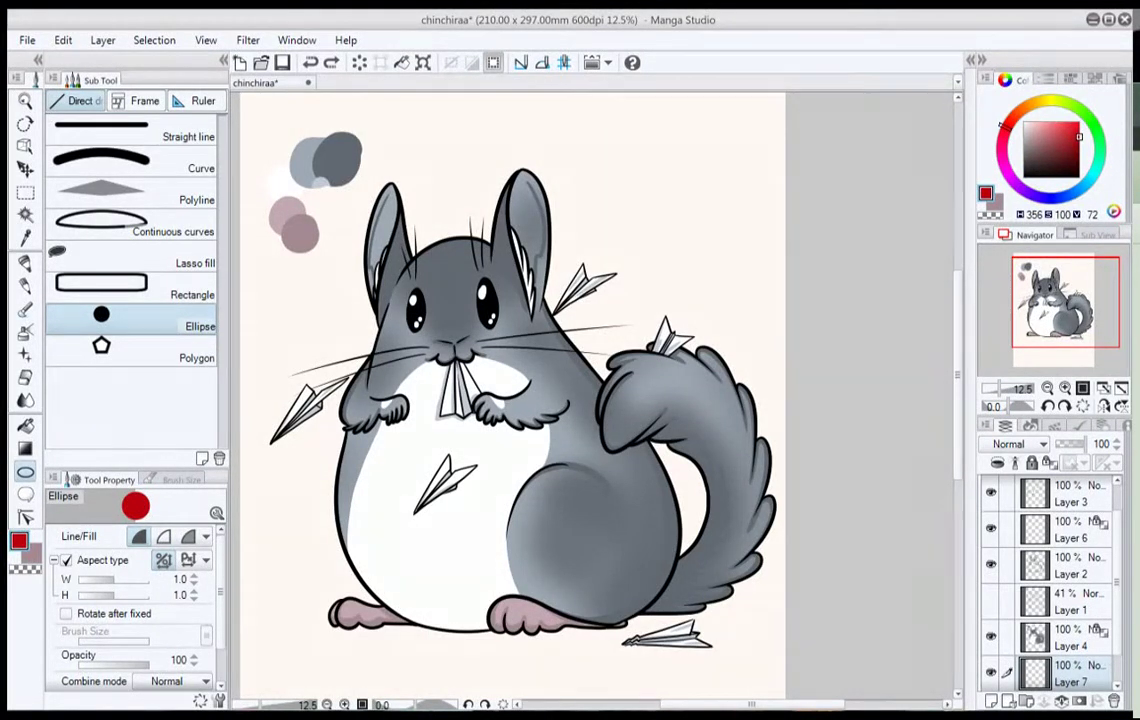
Unlock the transparent pixels of Layer 4 and erase the colour swatches beside the chinchilla with the Block eraser at size 250.
left_click(1070, 638)
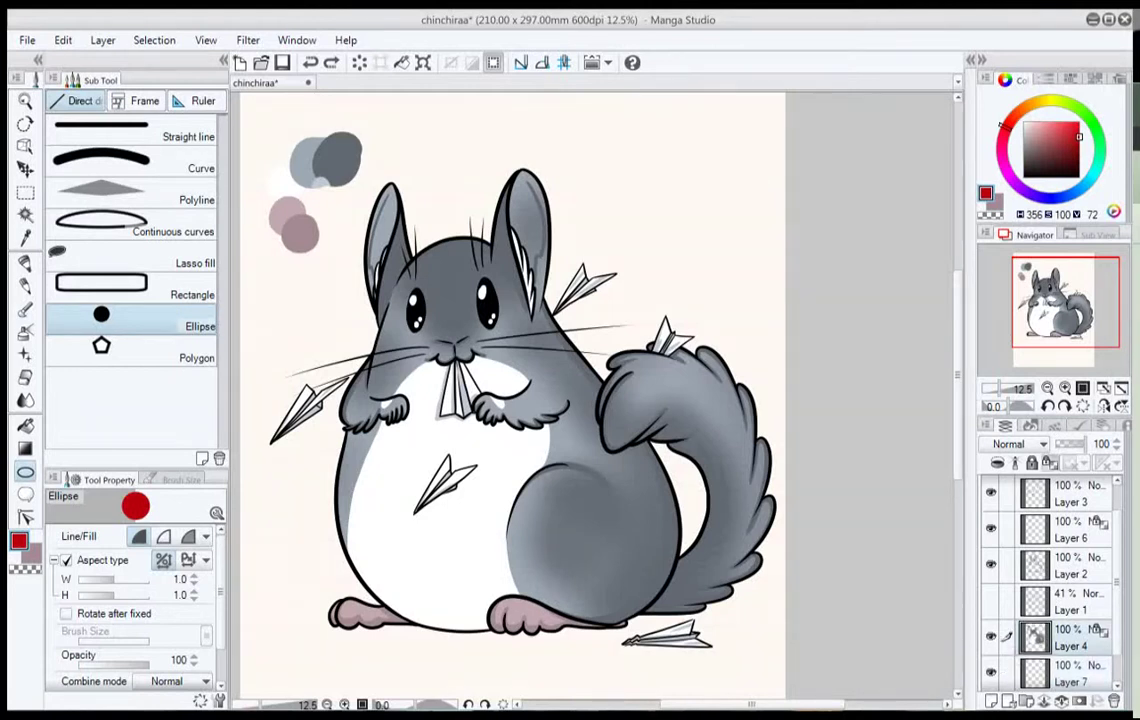
left_click(1049, 463)
left_click(25, 330)
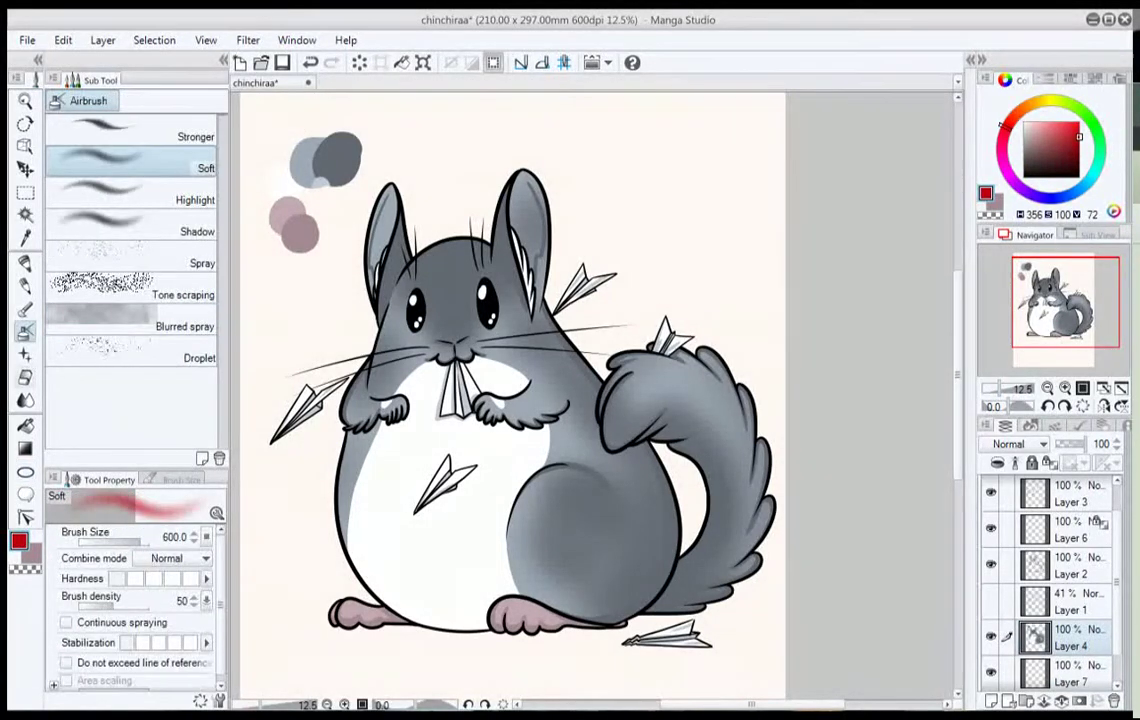
key("e")
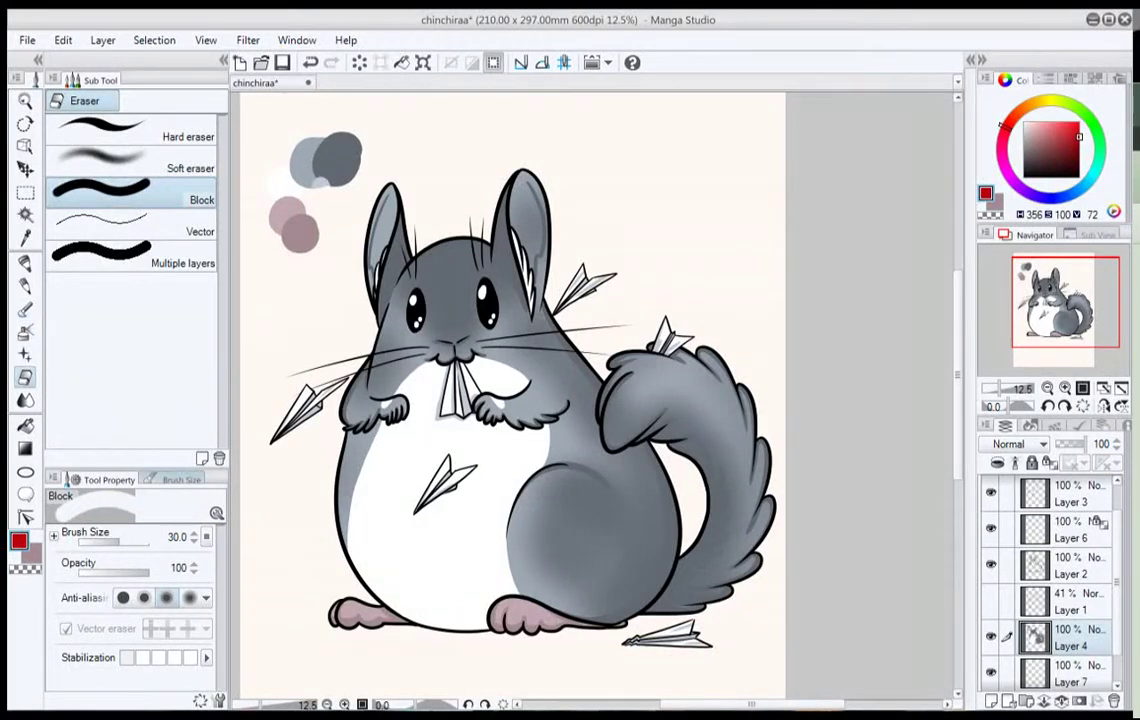
left_click(176, 480)
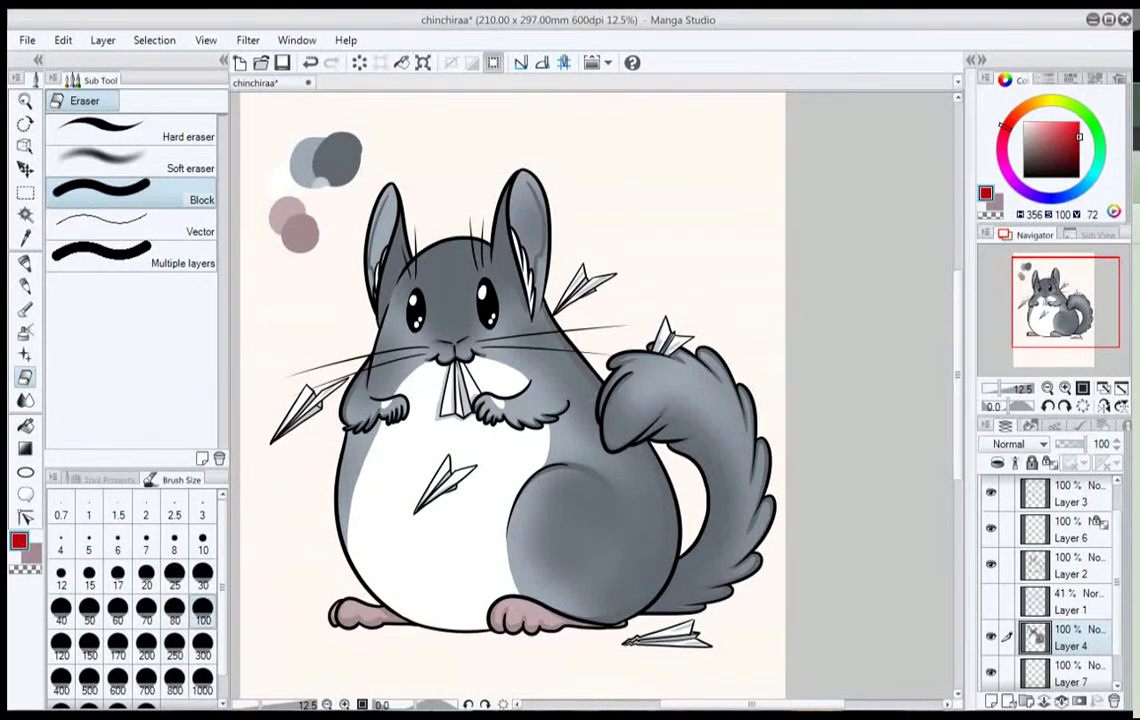
left_click(174, 646)
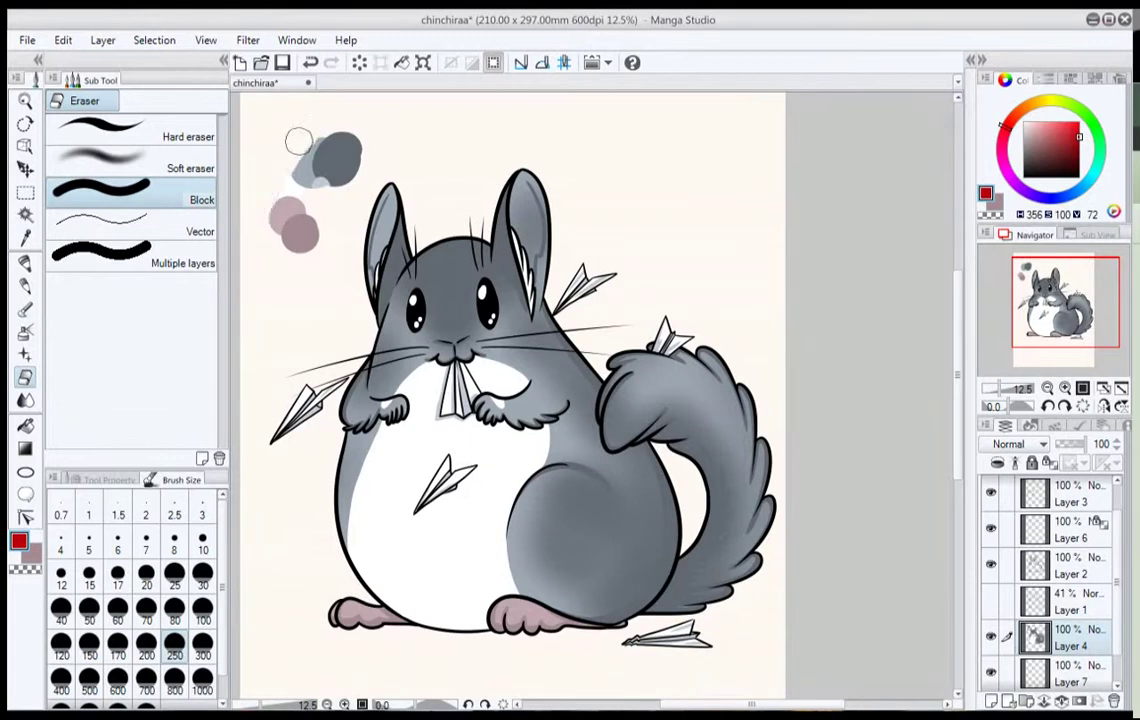
mouse_move(298, 142)
left_mouse_down()
mouse_move(332, 116)
mouse_move(272, 249)
mouse_move(341, 168)
left_mouse_up()
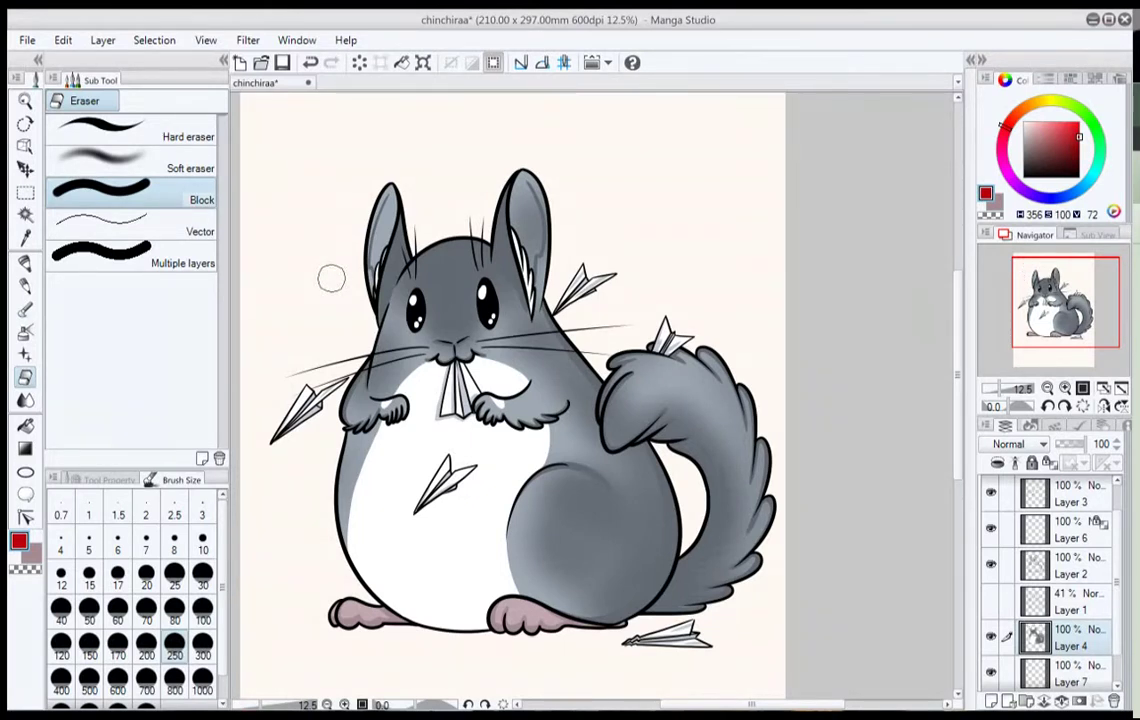
Return to the filled Ellipse tool and show the Layer 1 sketch as a guide for the background circle.
key("u")
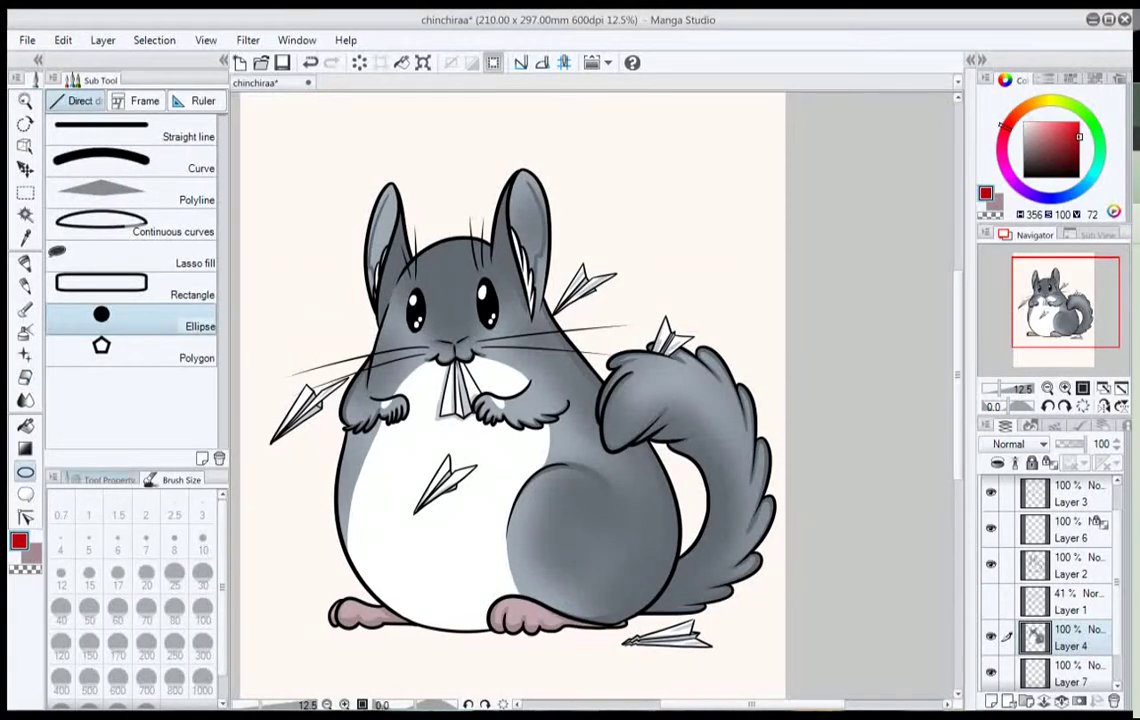
left_click(106, 480)
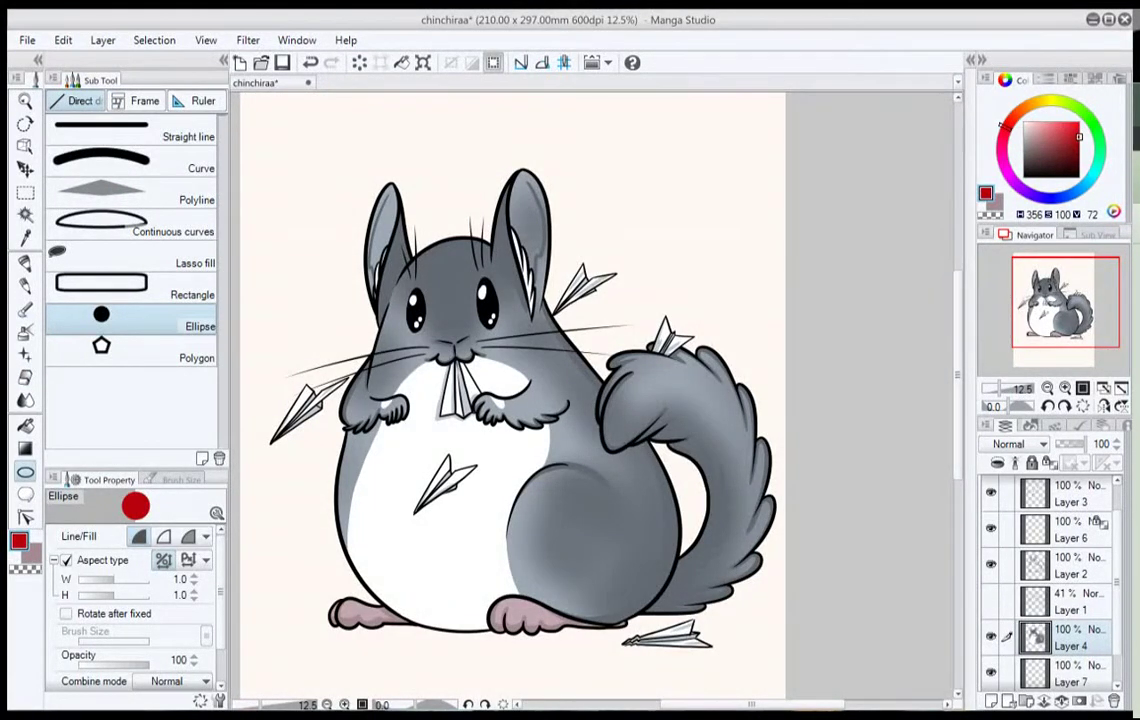
left_click(991, 600)
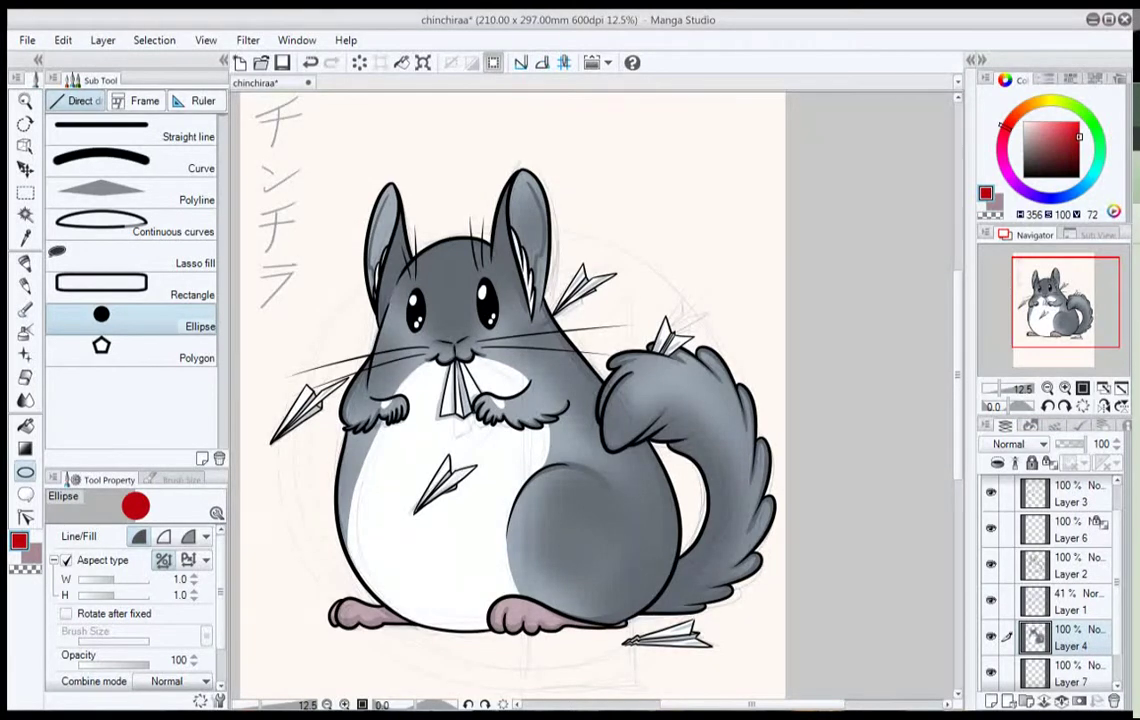
Try a filled red circle over the chinchilla on Layer 4 and undo it.
left_click_drag(272, 227, 728, 666)
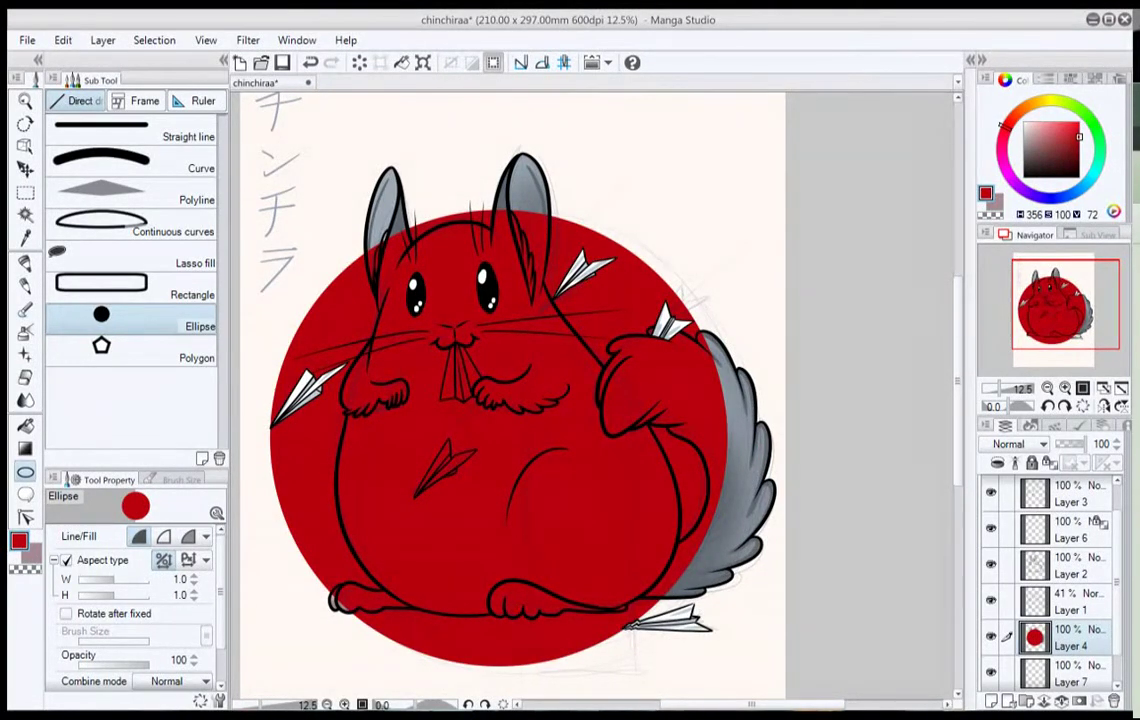
key("ctrl+z")
Draw a filled red circle behind the chinchilla on Layer 7, redo it larger to nearly the page width, and hide the Layer 1 sketch.
left_click(1074, 676)
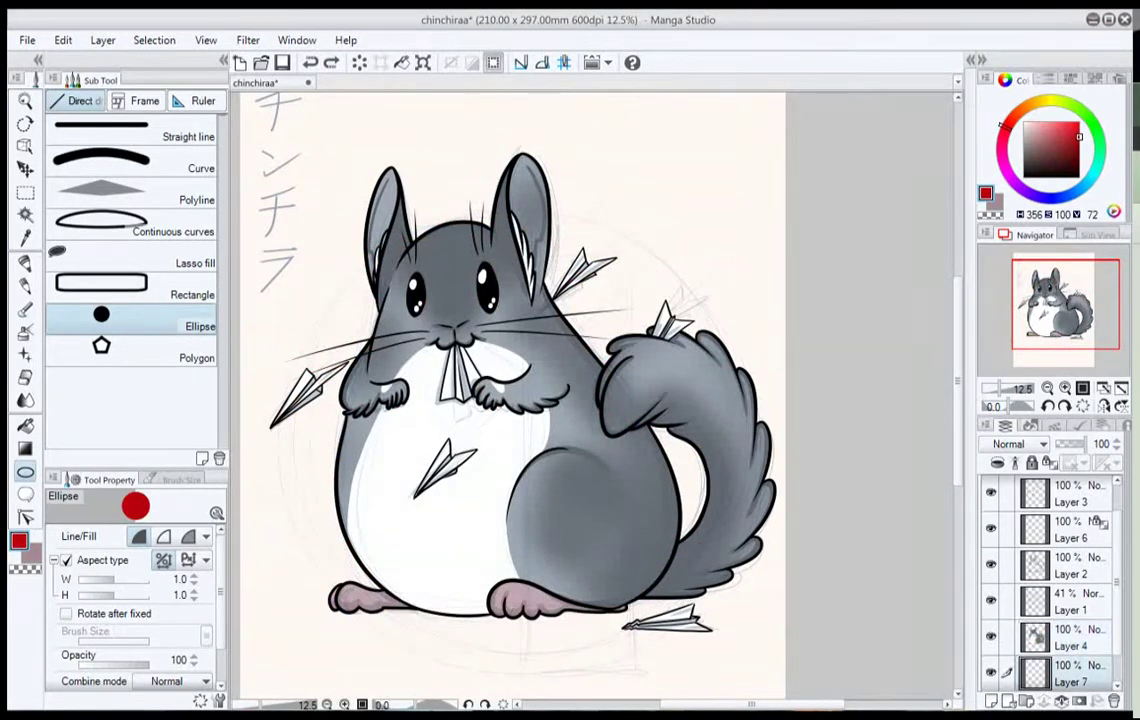
scroll(1074, 660, "down", 1)
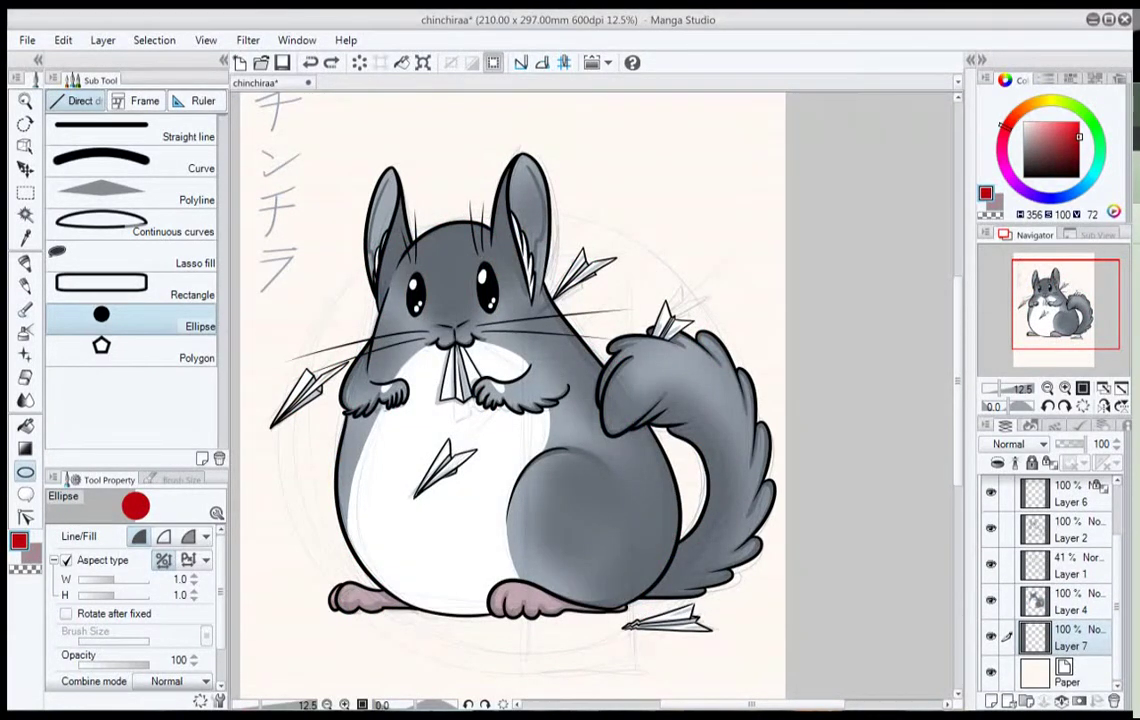
left_click_drag(293, 225, 733, 659)
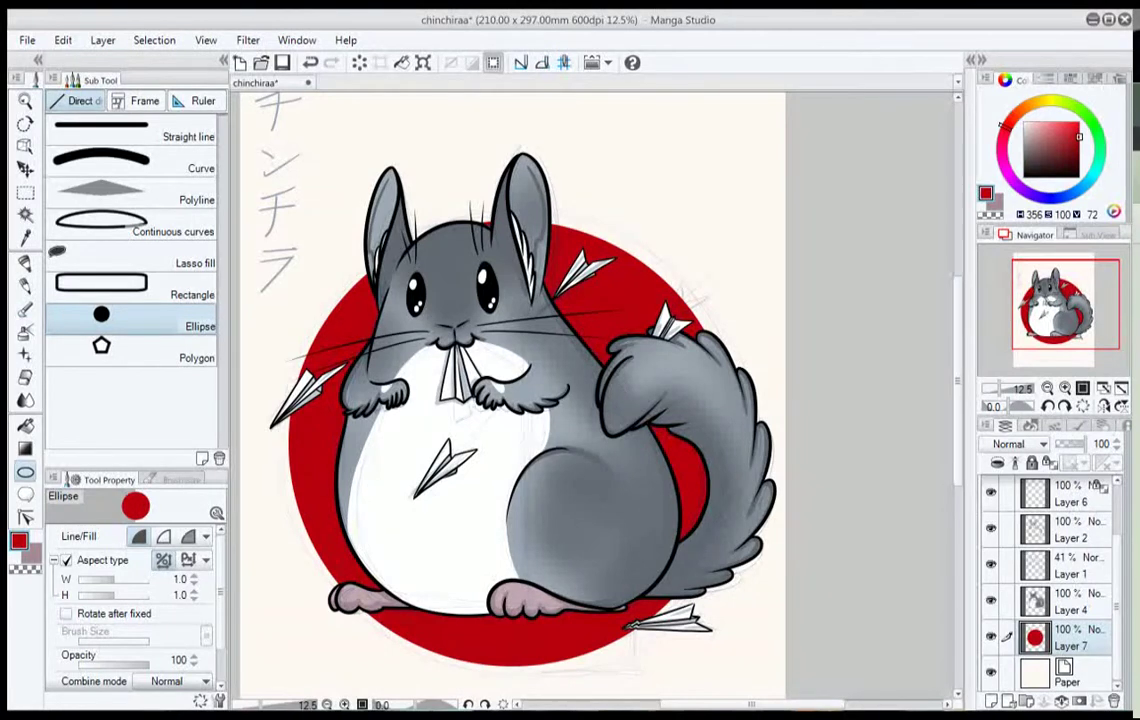
key("ctrl+z")
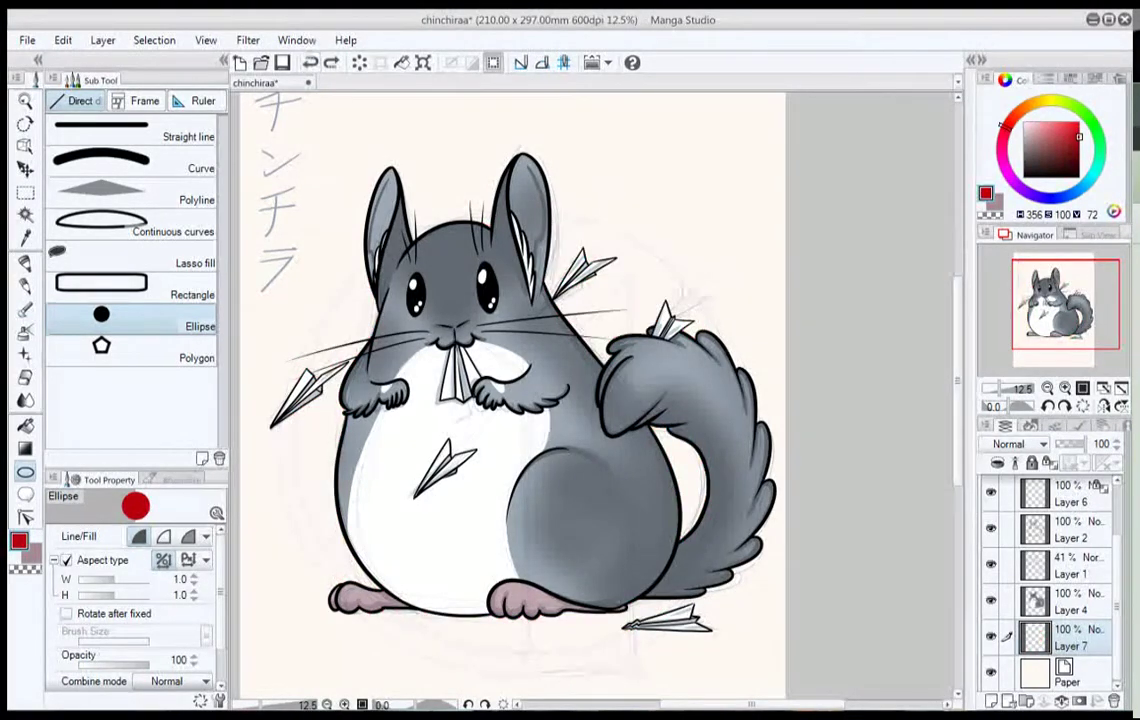
left_click_drag(245, 163, 776, 676)
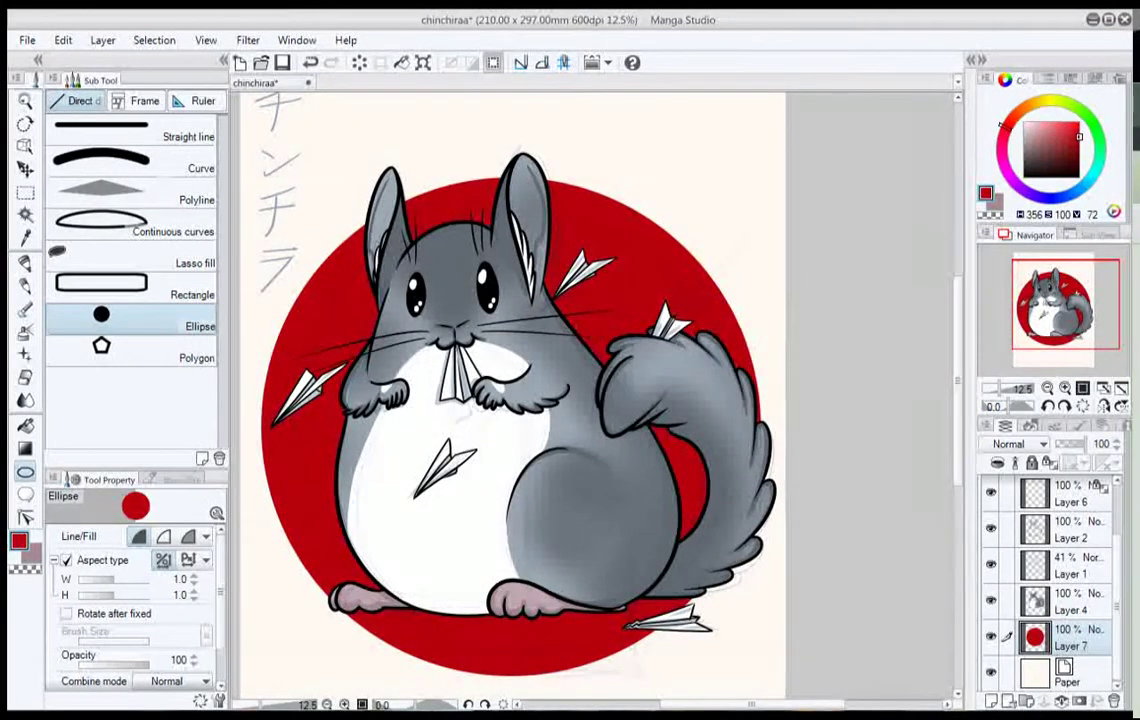
left_click(991, 565)
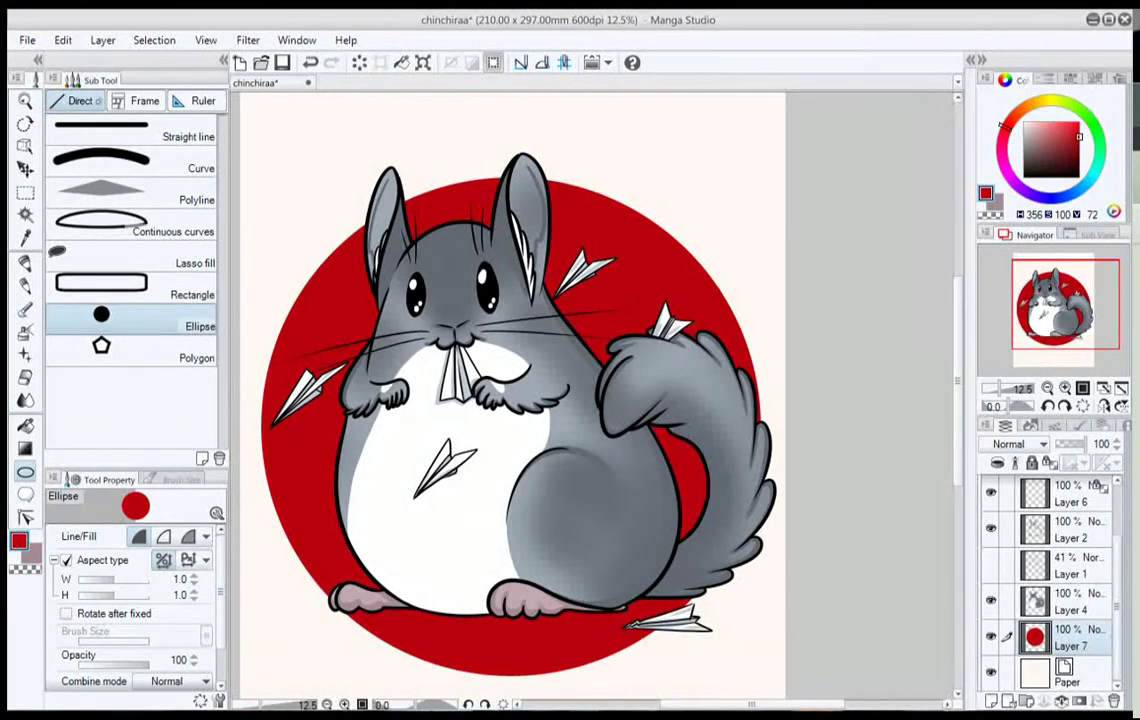
Lock the transparent pixels of Layer 7 and try a white Soft airbrush streak across the red circle behind the chinchilla's head.
left_click_drag(1117, 606, 1117, 604)
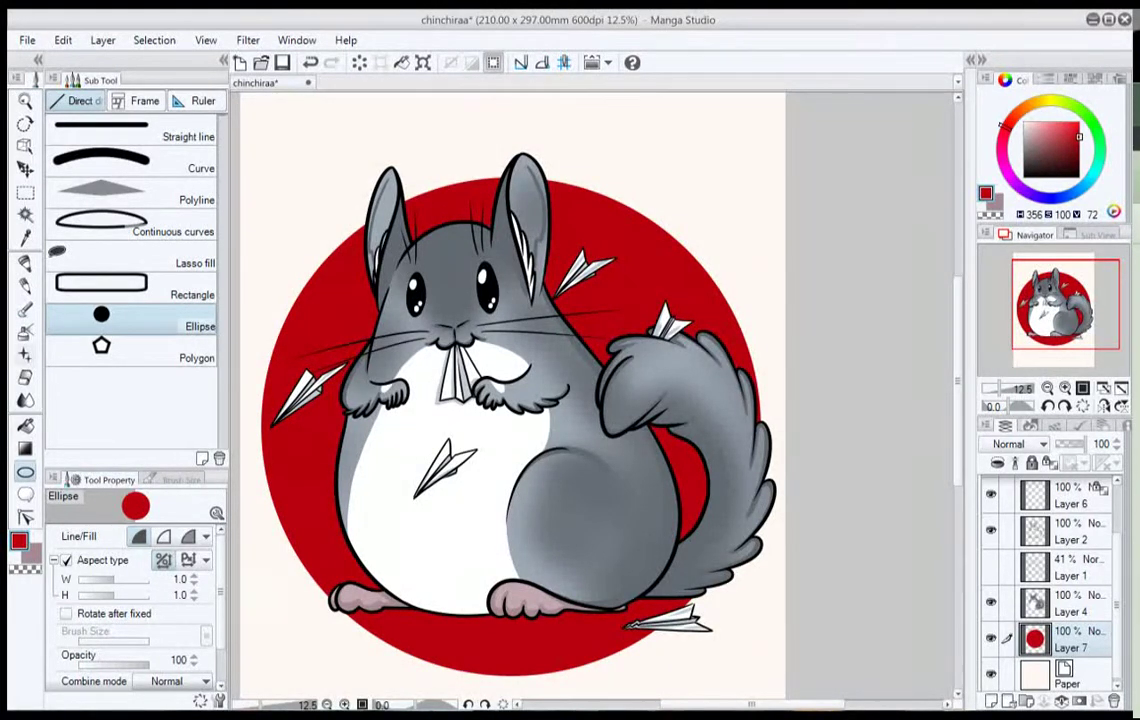
left_click(25, 332)
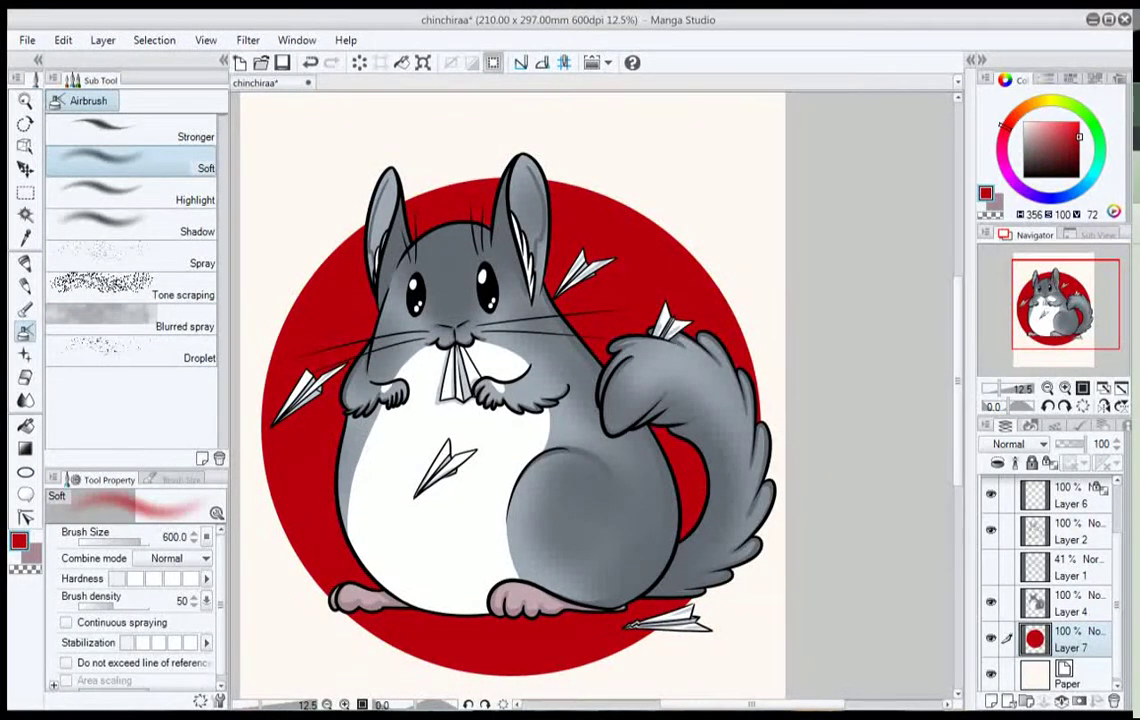
left_click(1049, 463)
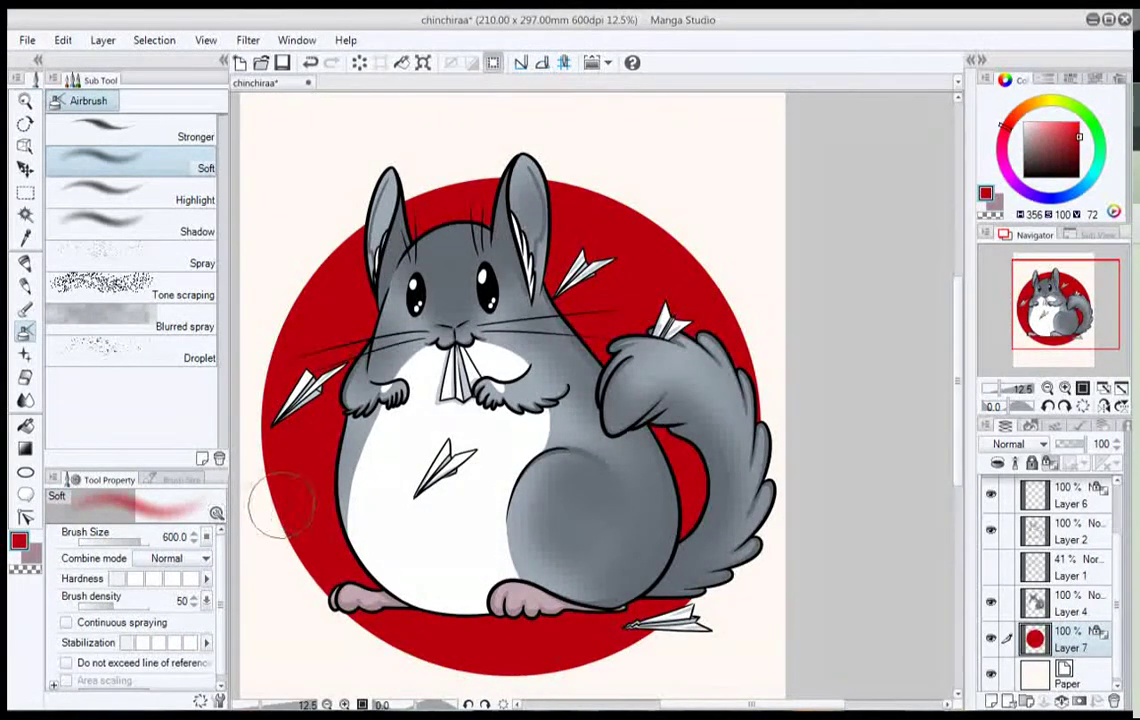
key("x")
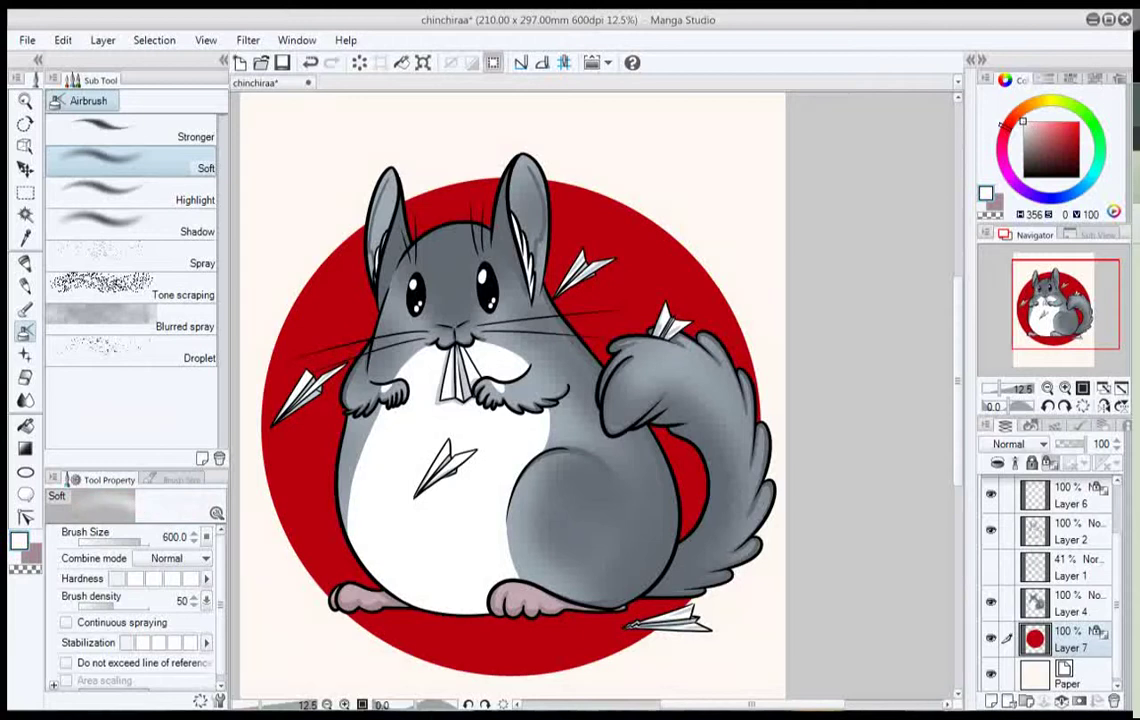
left_click_drag(325, 362, 540, 150)
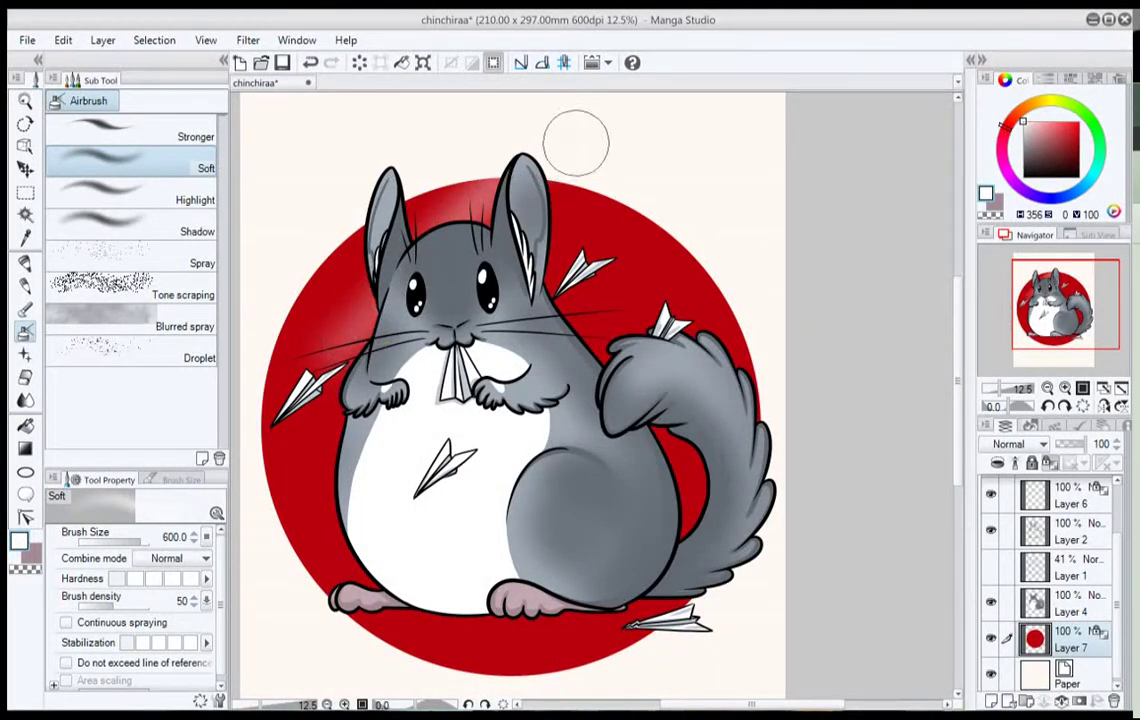
Try white Blurred spray trails at size 200 on the red circle behind the two upper paper planes.
left_click(100, 324)
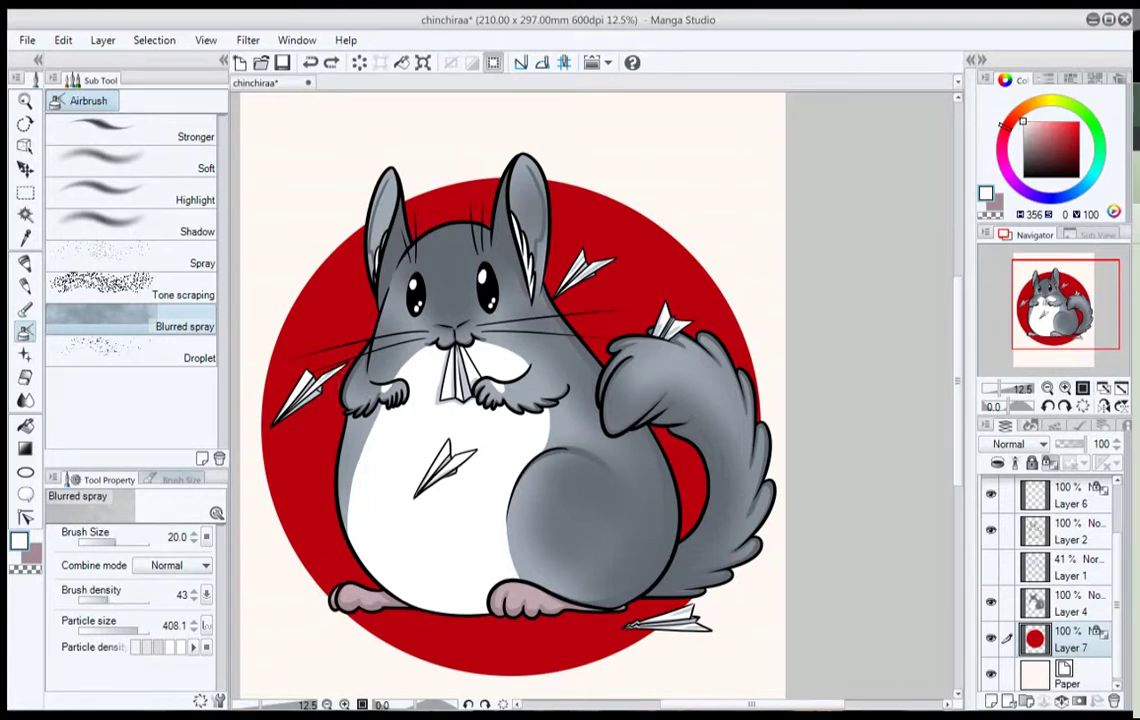
left_click(178, 480)
left_click(146, 645)
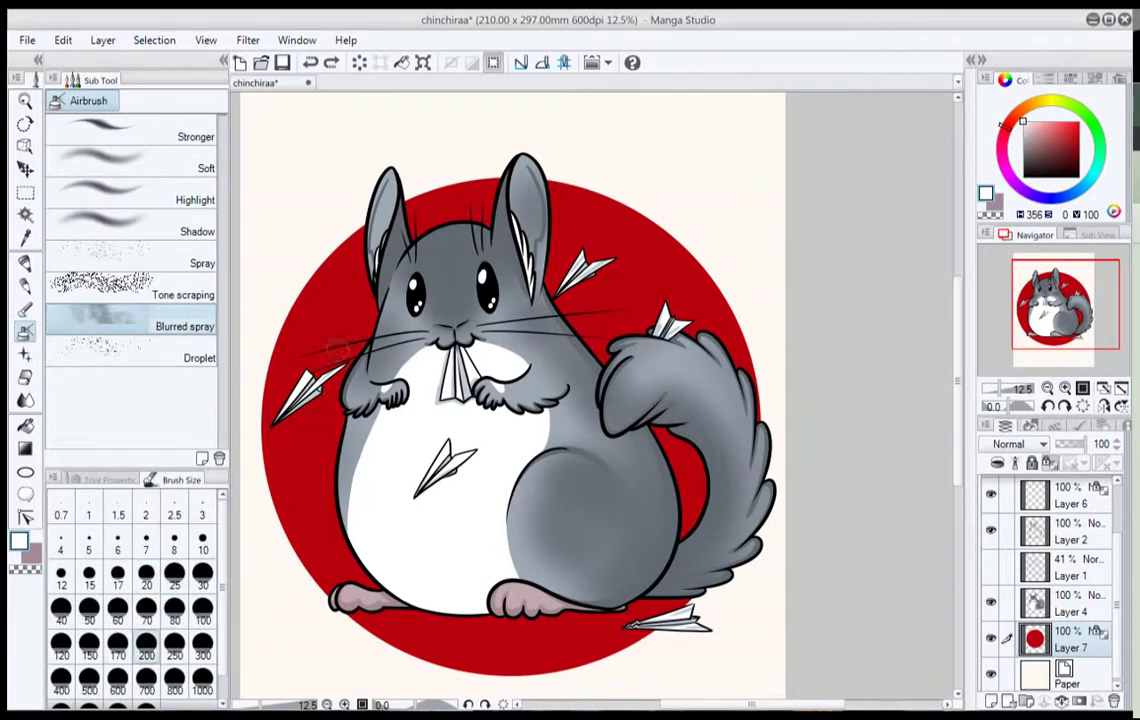
left_click_drag(326, 360, 502, 175)
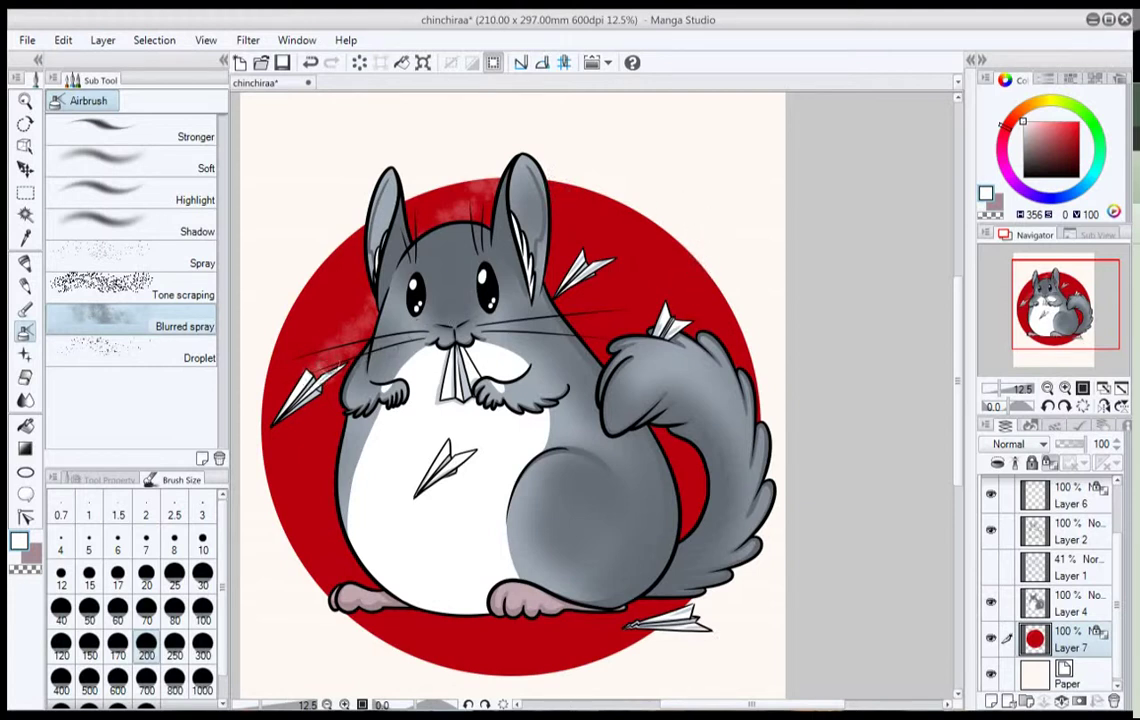
left_click_drag(322, 369, 542, 132)
mouse_move(282, 335)
left_mouse_down()
mouse_move(374, 232)
mouse_move(296, 328)
mouse_move(338, 259)
mouse_move(398, 206)
mouse_move(364, 329)
mouse_move(517, 155)
left_mouse_up()
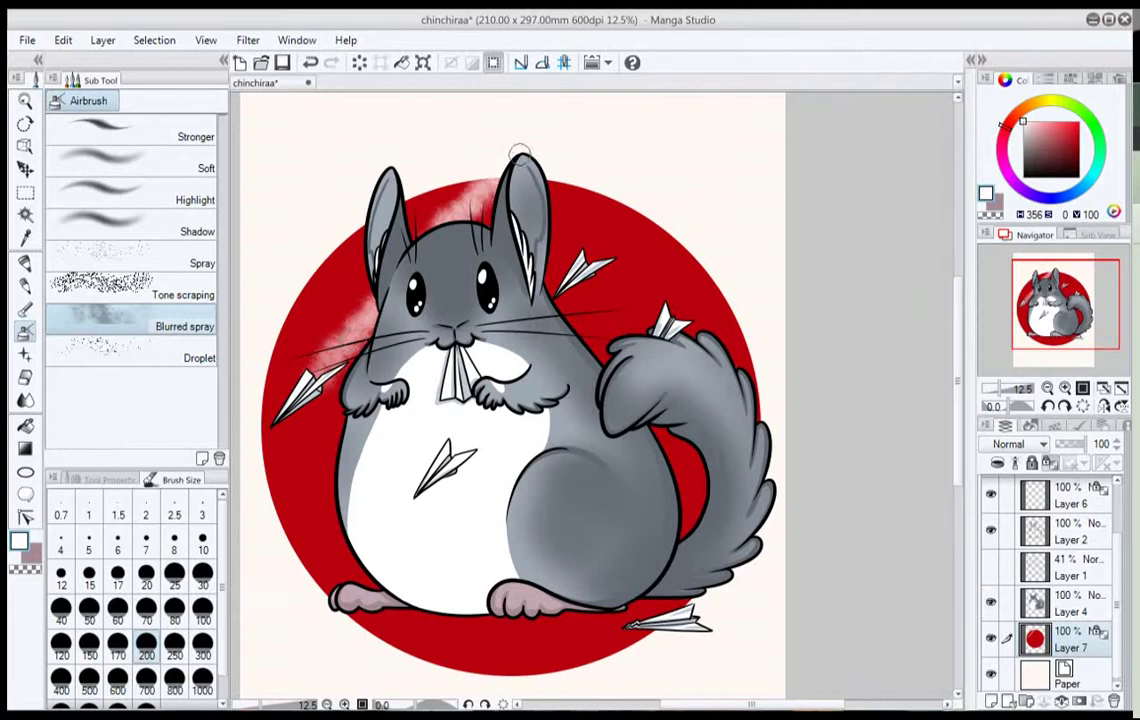
left_click_drag(592, 252, 658, 197)
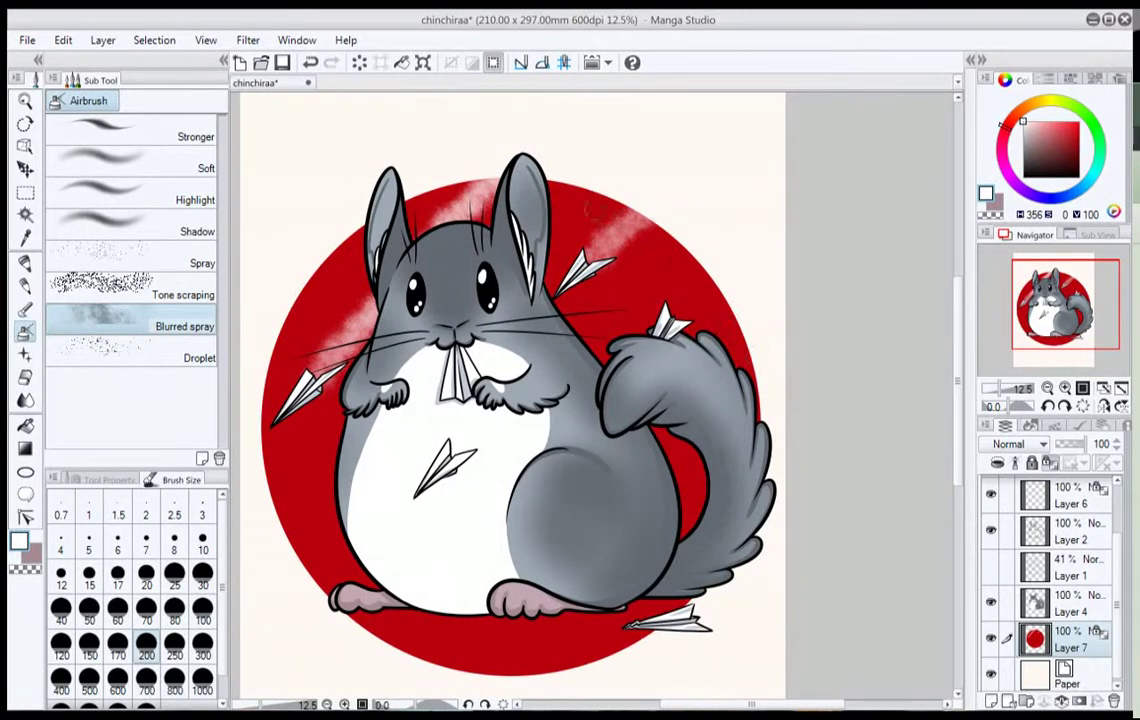
Undo all the white spray trails on the red circle.
left_click(310, 62)
left_click(310, 62)
left_click(310, 62)
left_click(310, 62)
left_click(310, 62)
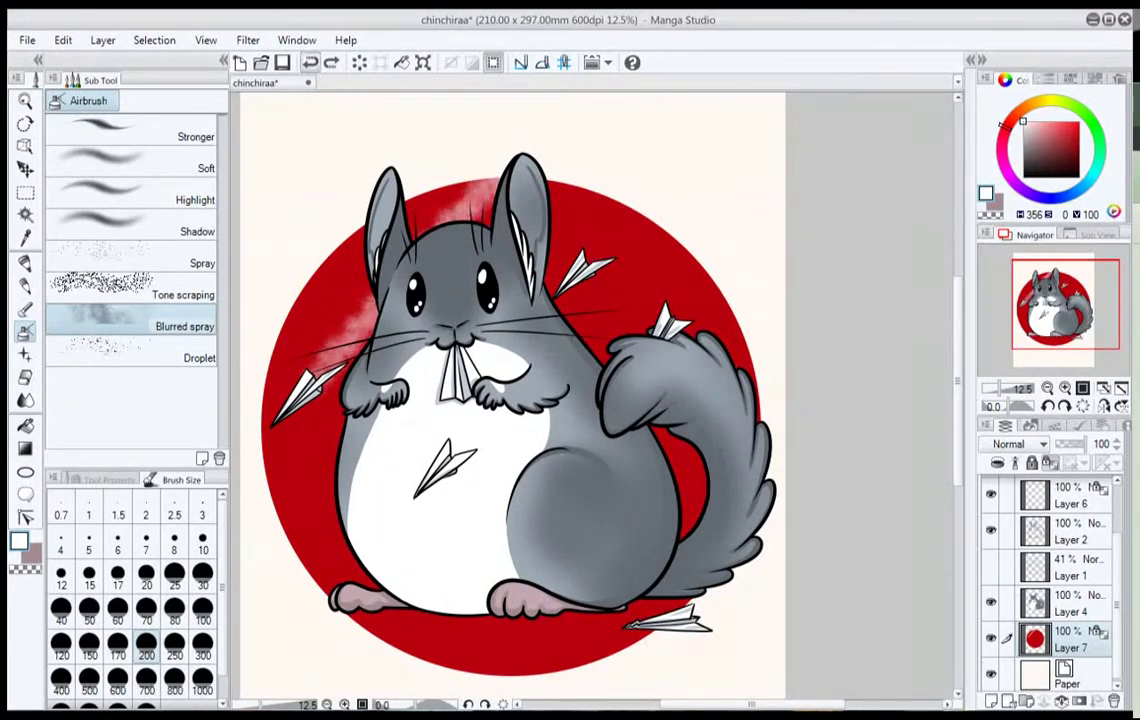
left_click(310, 62)
left_click(310, 62)
left_click(310, 62)
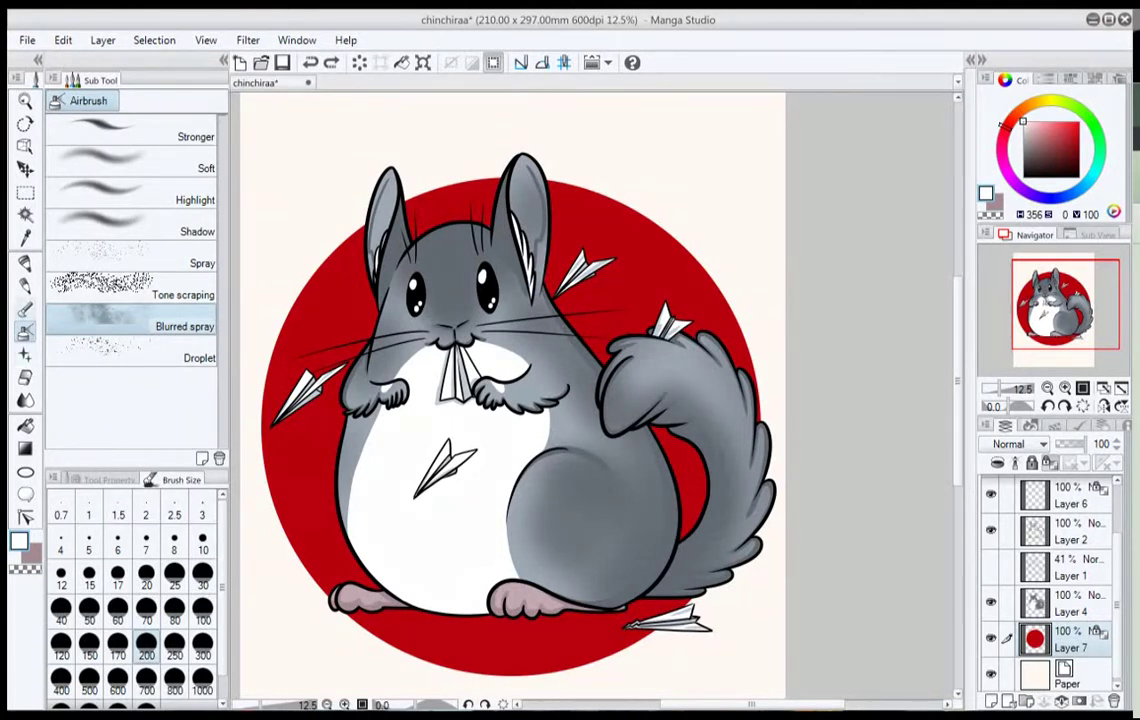
Draw white diagonal flight trails behind the three upper paper planes on Layer 7 with the Dashed line brush at size 70.
left_click(25, 262)
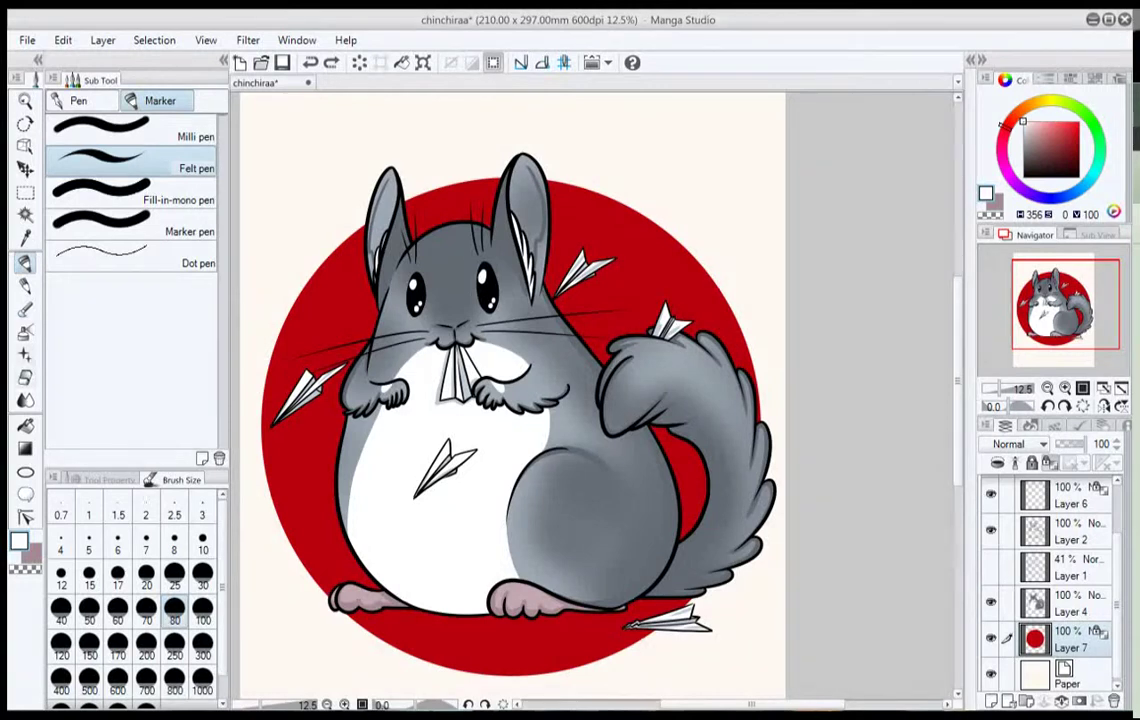
left_click(25, 354)
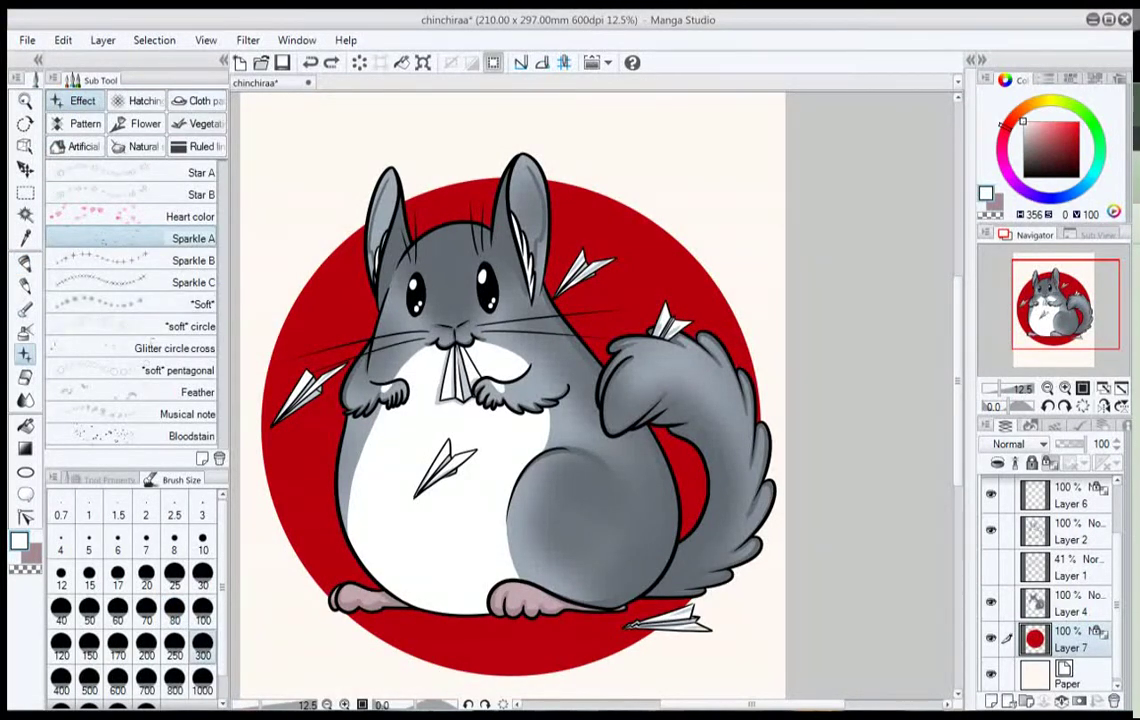
left_click(195, 146)
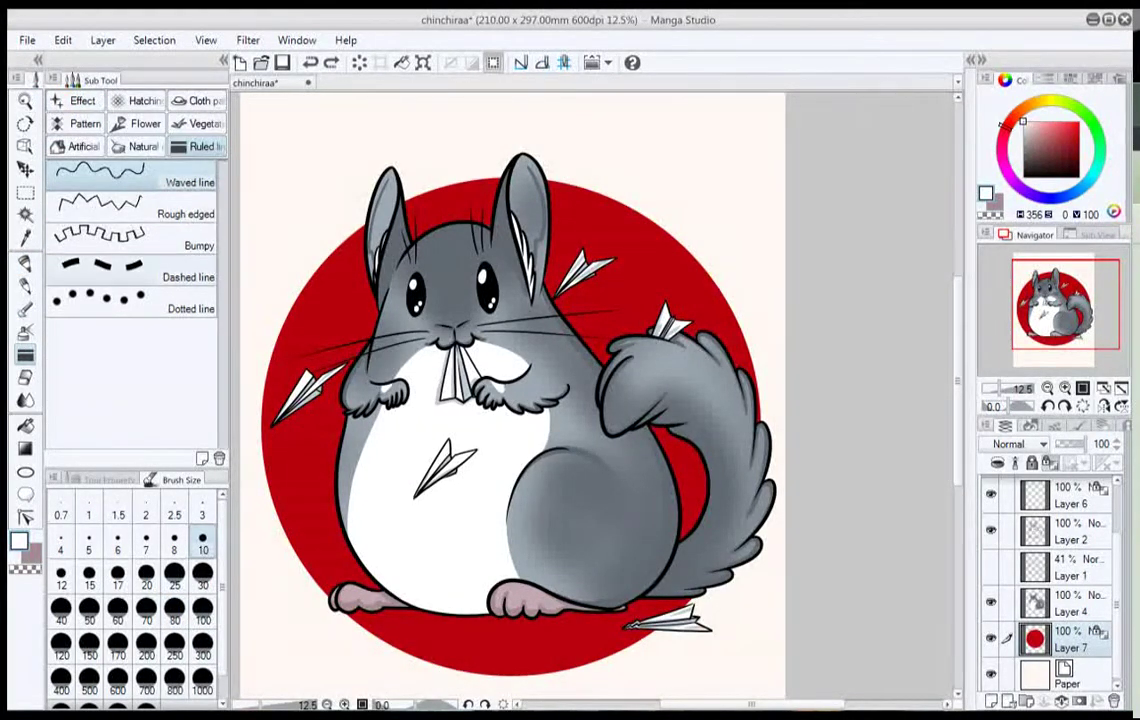
left_click(131, 271)
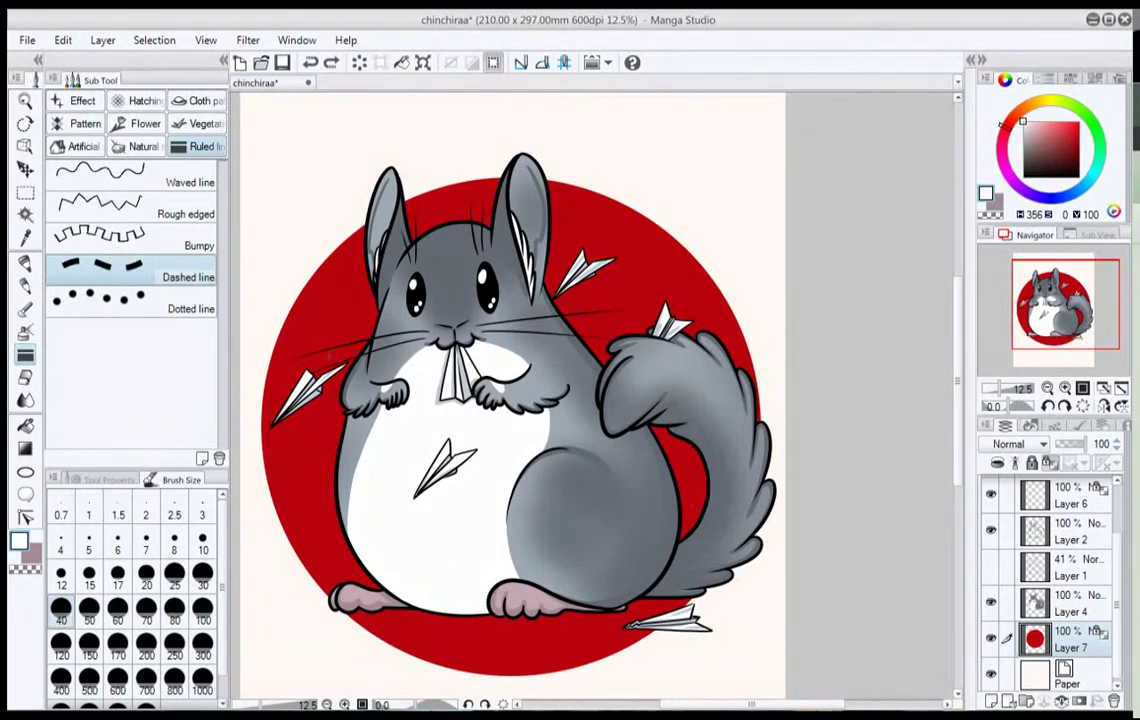
left_click(146, 610)
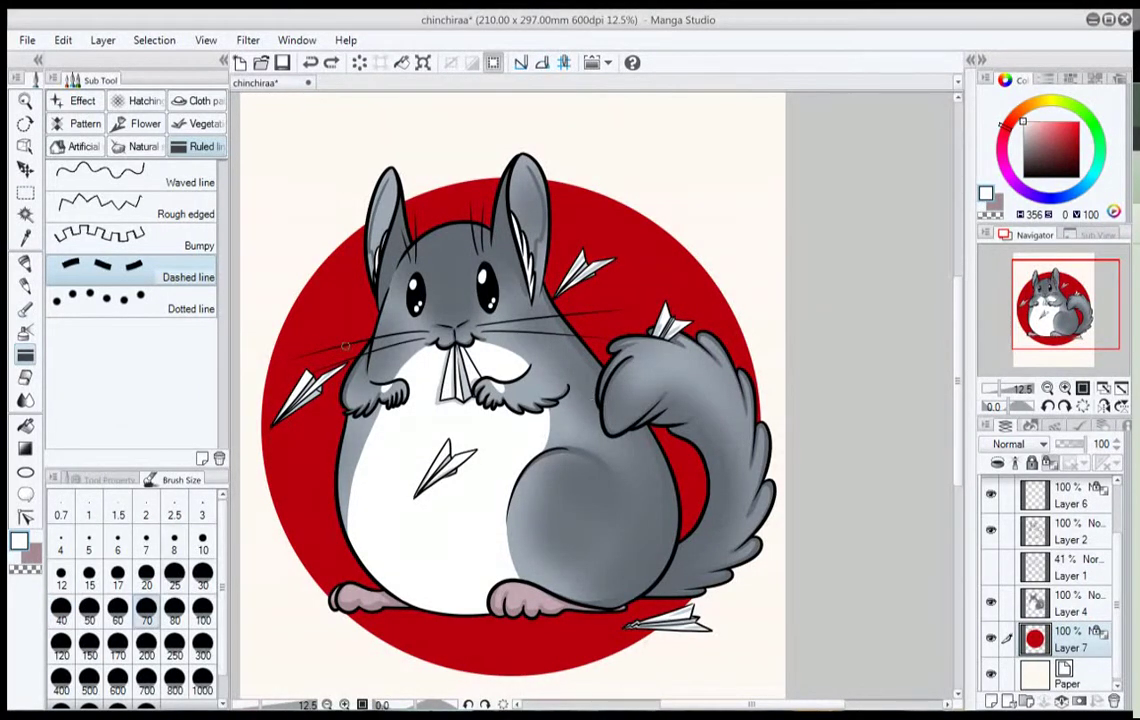
left_click_drag(318, 366, 566, 93)
left_click_drag(586, 264, 687, 163)
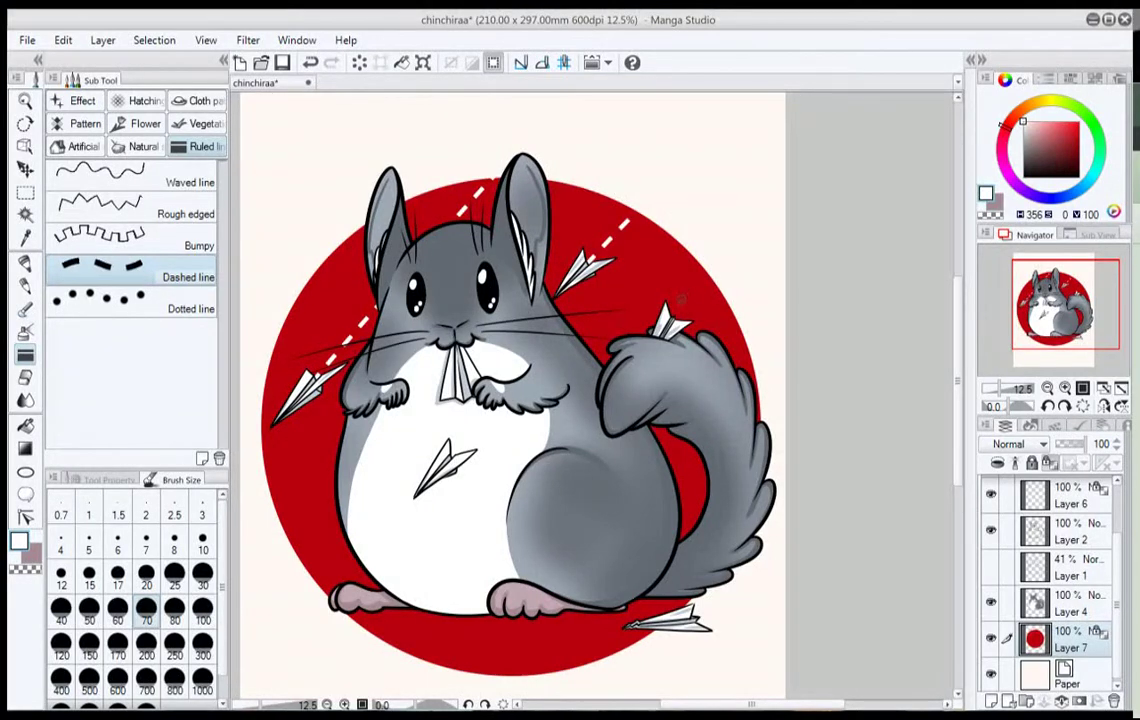
left_click_drag(677, 310, 710, 267)
Add a new layer above Layer 4 and draw a white dashed flight trail for the belly's paper plane, undoing and redrawing it once.
left_click_drag(1117, 605, 1117, 594)
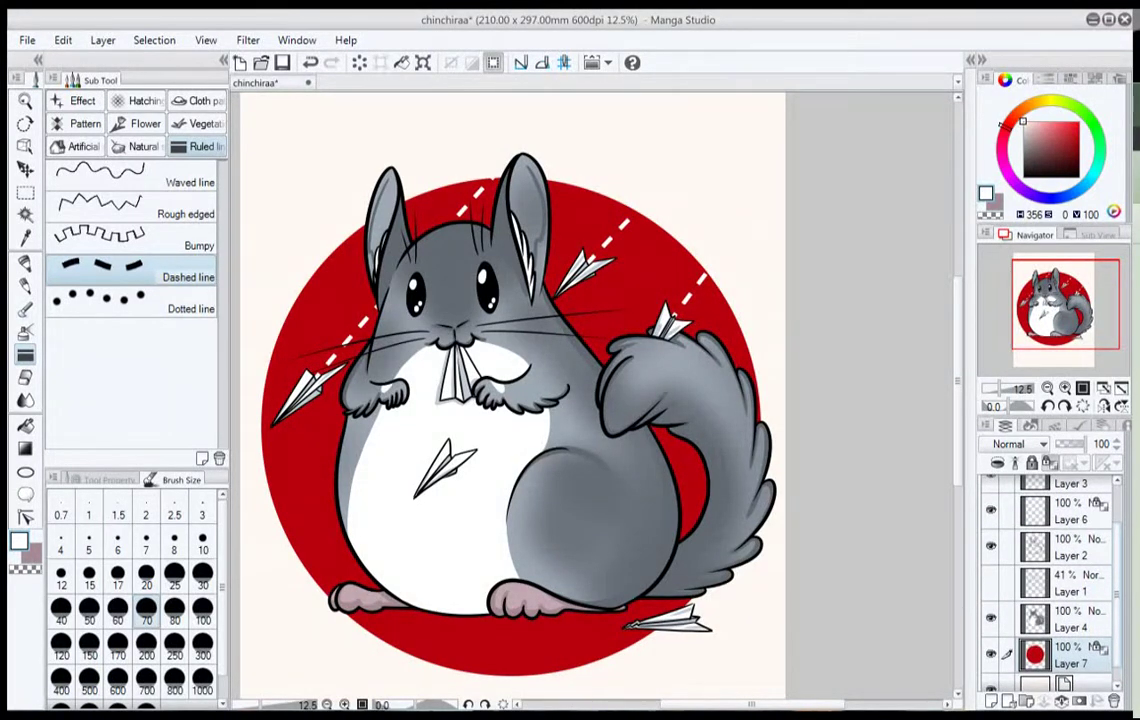
scroll(1050, 580, "up", 3)
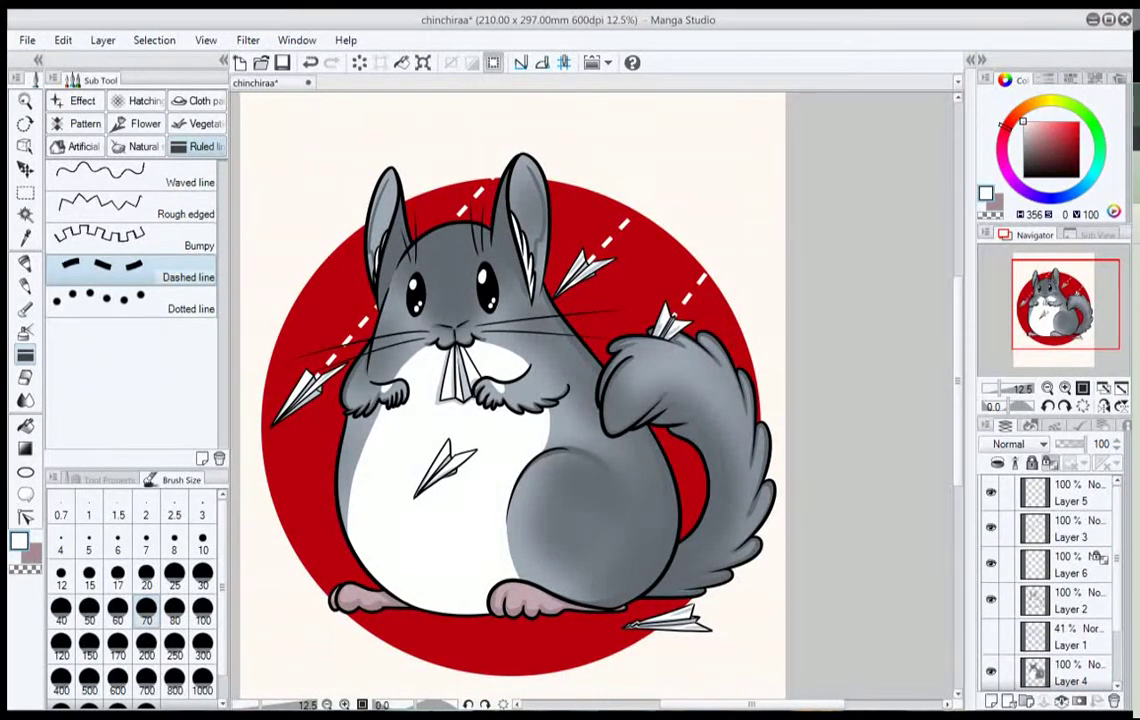
key("ctrl+shift+n")
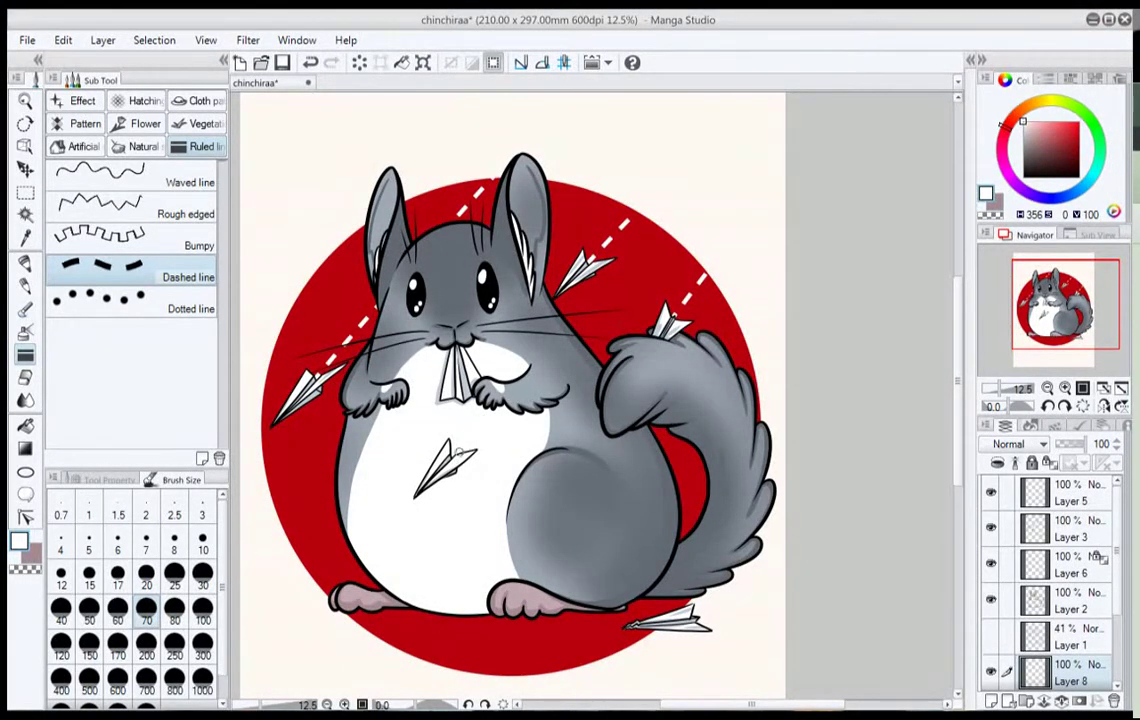
left_click_drag(506, 396, 574, 322)
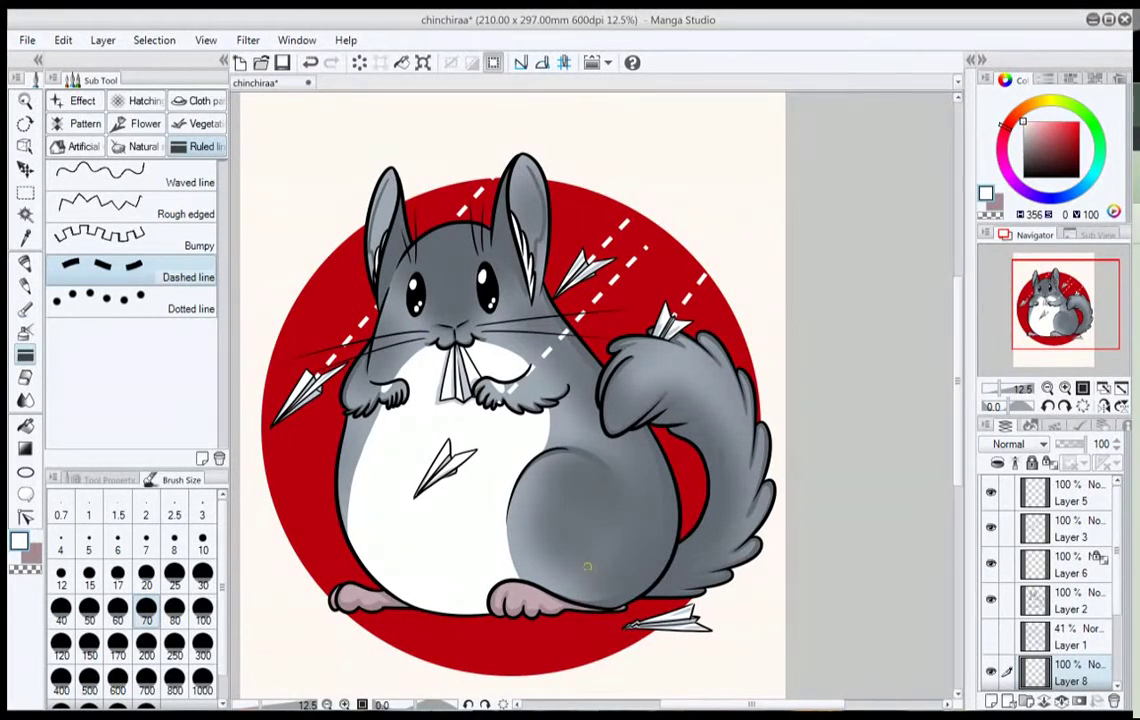
left_click(310, 62)
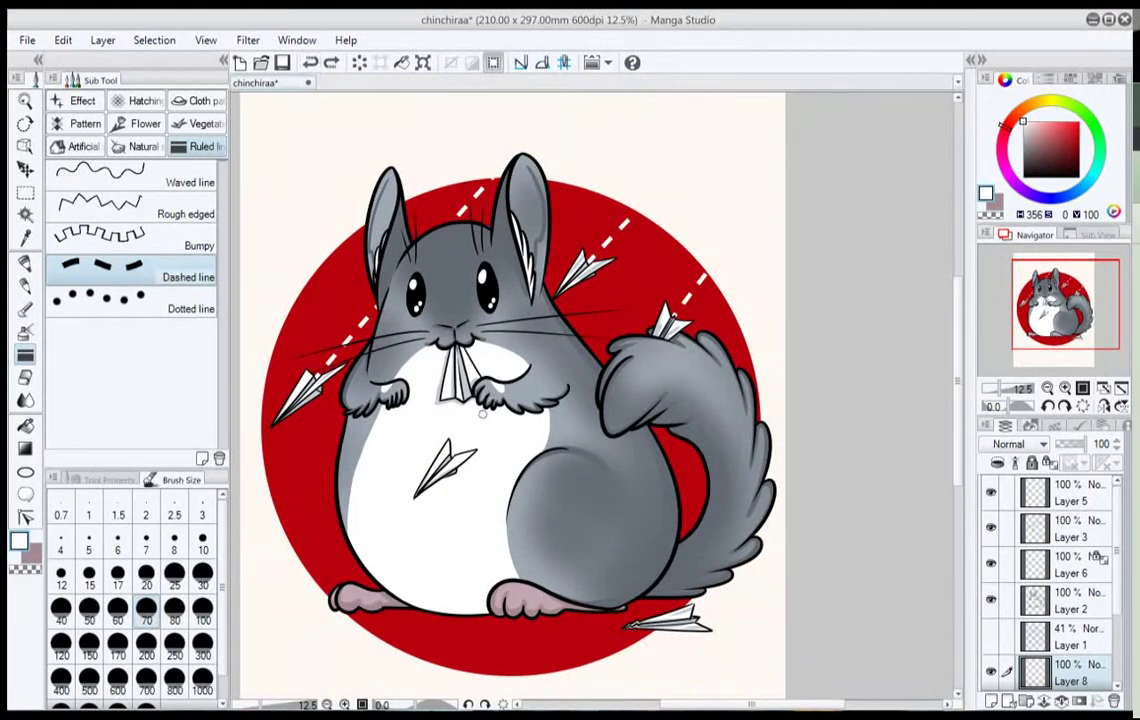
left_click_drag(505, 398, 665, 232)
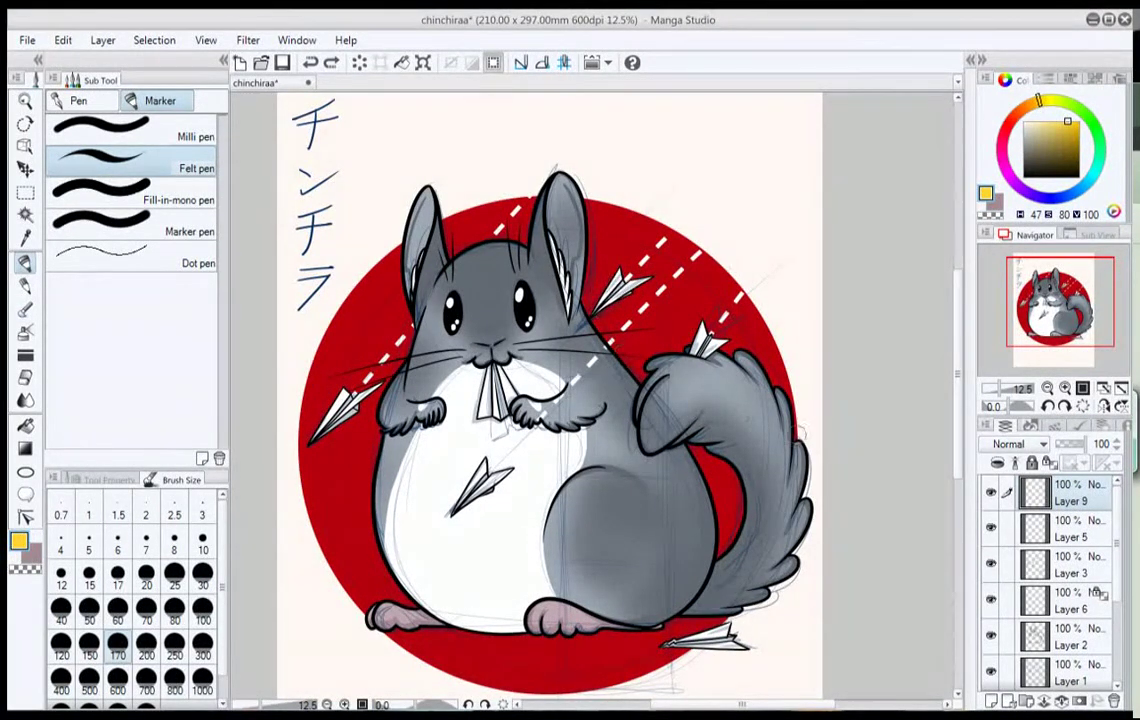
Hand-letter チンチラ vertically over the chinchilla on Layer 9 with the yellow Felt pen at size 170, following the sketched characters.
left_click(990, 493)
mouse_move(637, 277)
left_mouse_down()
mouse_move(586, 301)
mouse_move(579, 321)
mouse_move(648, 307)
mouse_move(596, 297)
mouse_move(592, 366)
left_mouse_up()
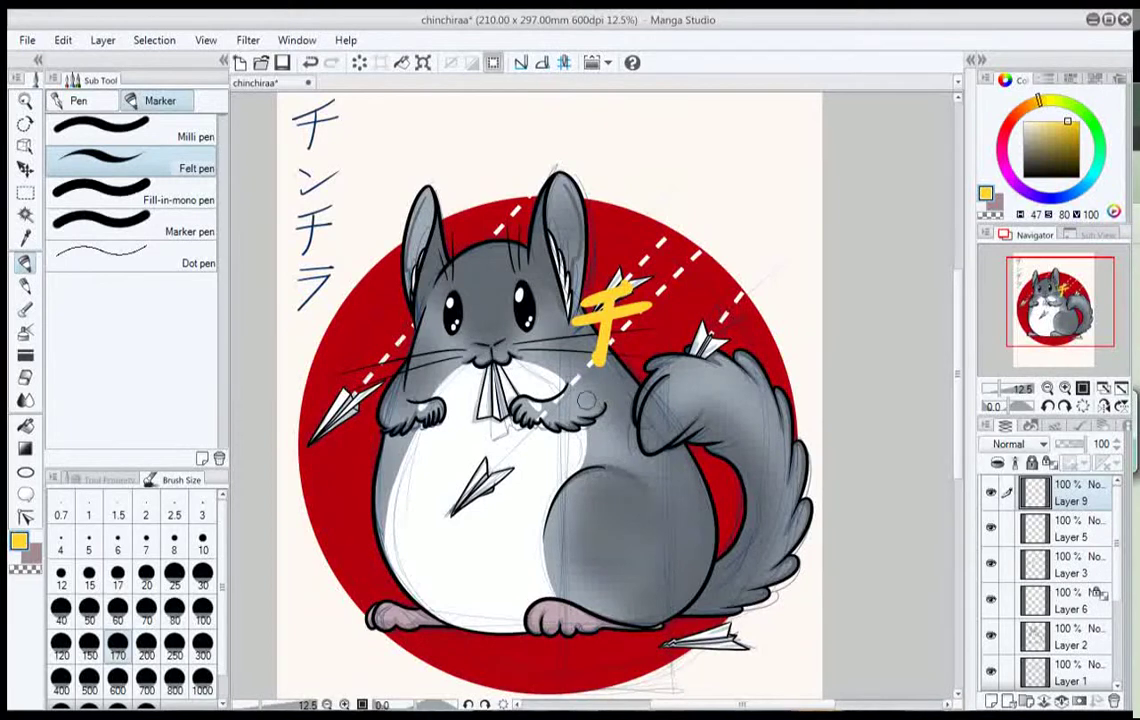
left_click_drag(581, 392, 597, 402)
left_click_drag(576, 444, 651, 404)
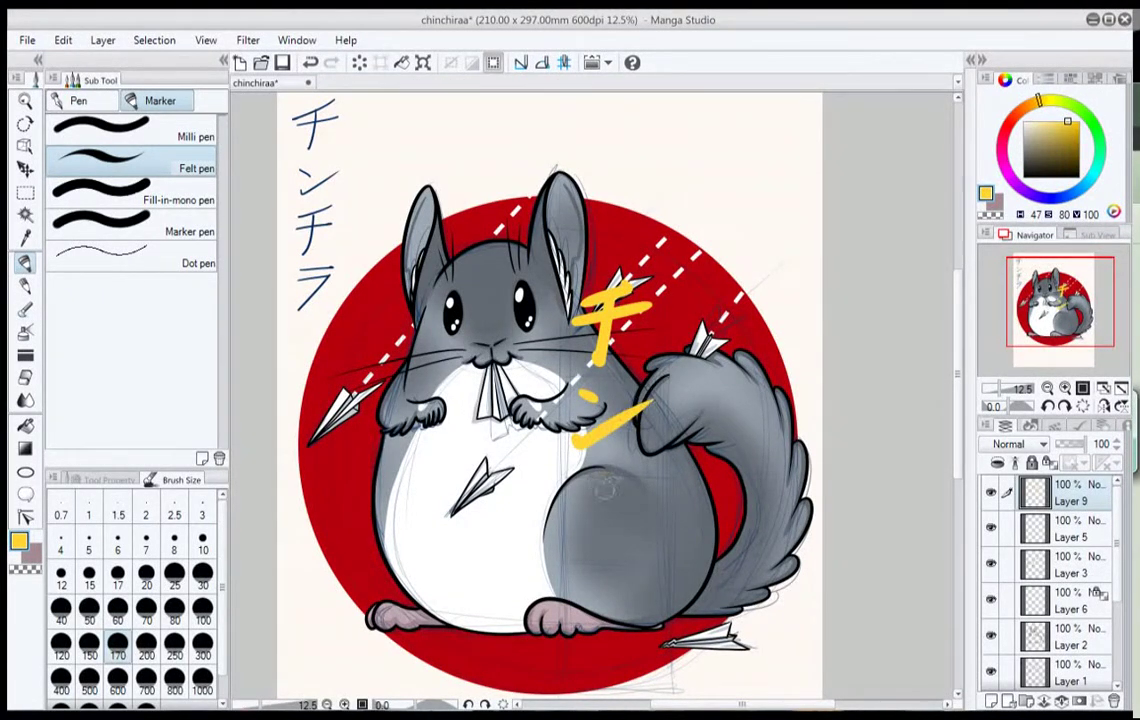
mouse_move(631, 485)
left_mouse_down()
mouse_move(569, 514)
mouse_move(658, 508)
mouse_move(586, 567)
mouse_move(635, 572)
left_mouse_up()
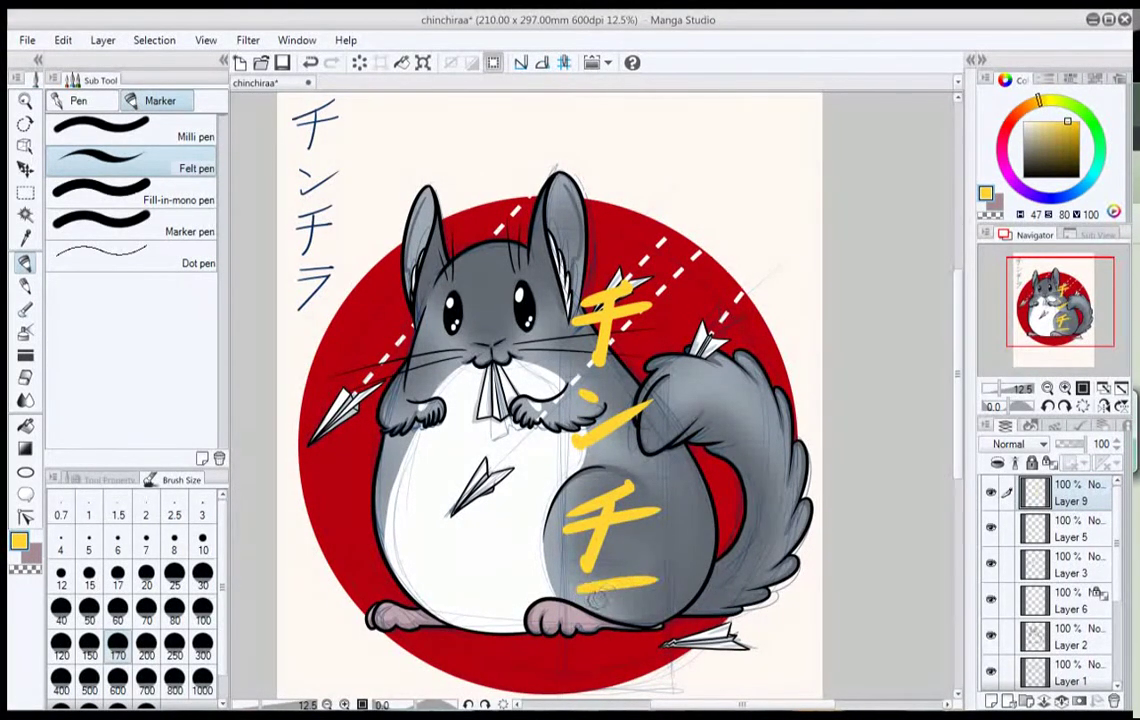
mouse_move(578, 608)
left_mouse_down()
mouse_move(630, 598)
mouse_move(590, 646)
left_mouse_up()
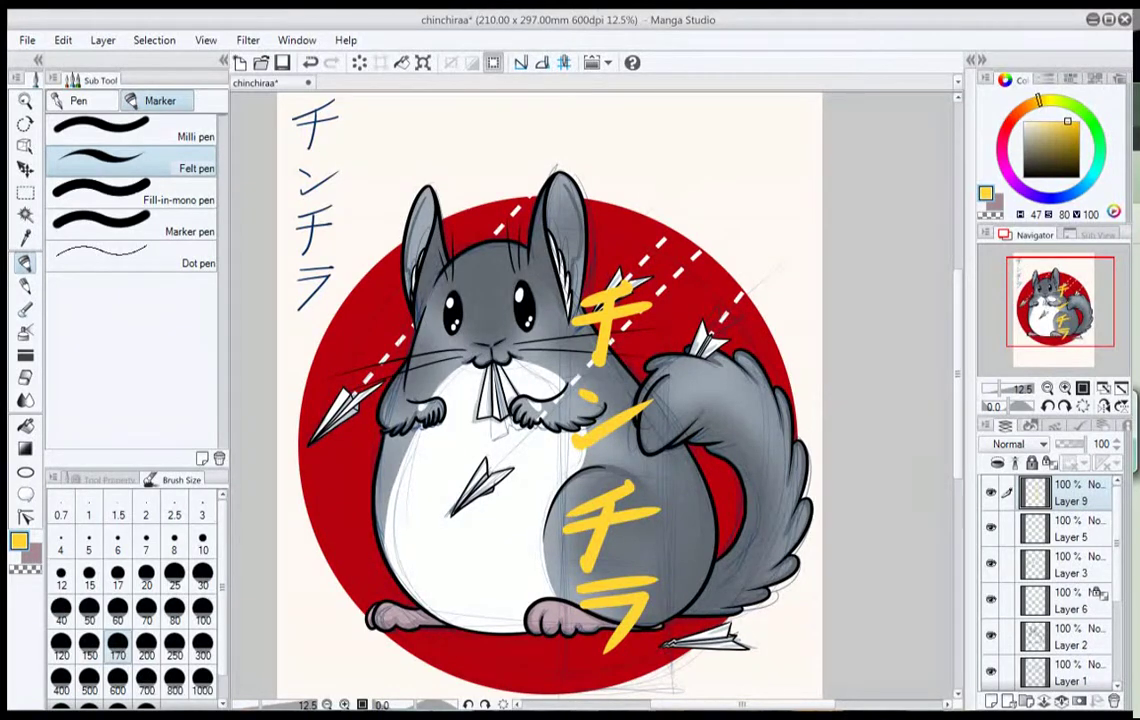
Toggle Layer 8 to check its dashed trail, keep it shown, and hide the Layer 1 sketch.
scroll(1050, 580, "down", 4)
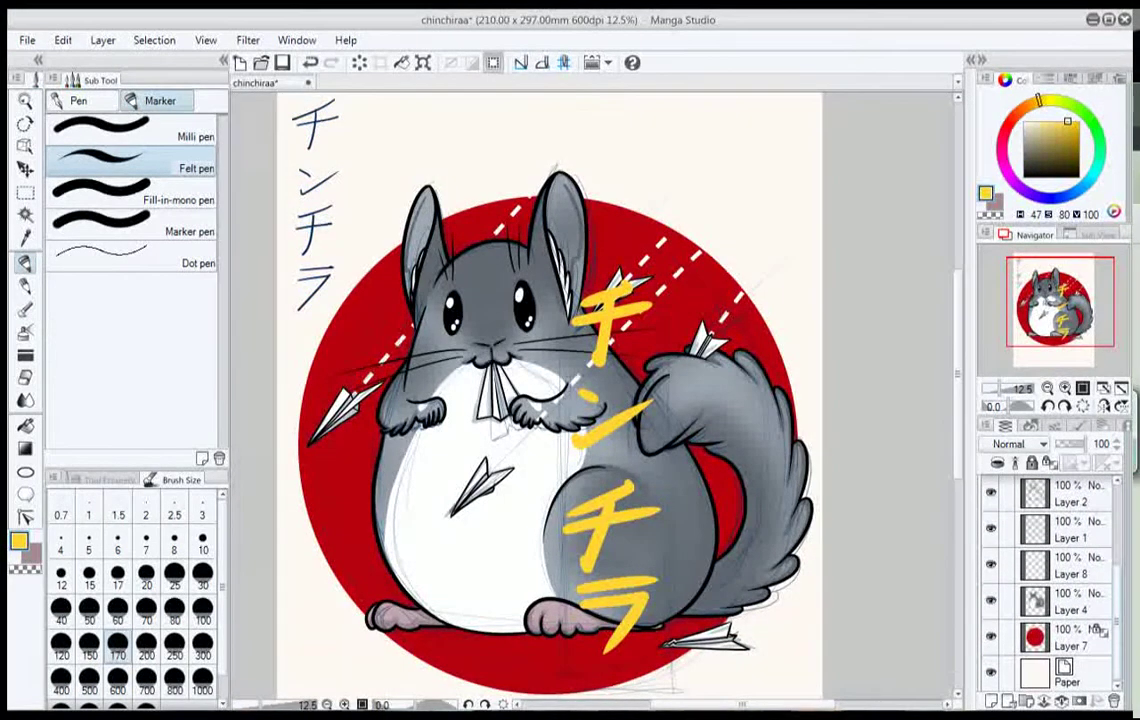
left_click(990, 563)
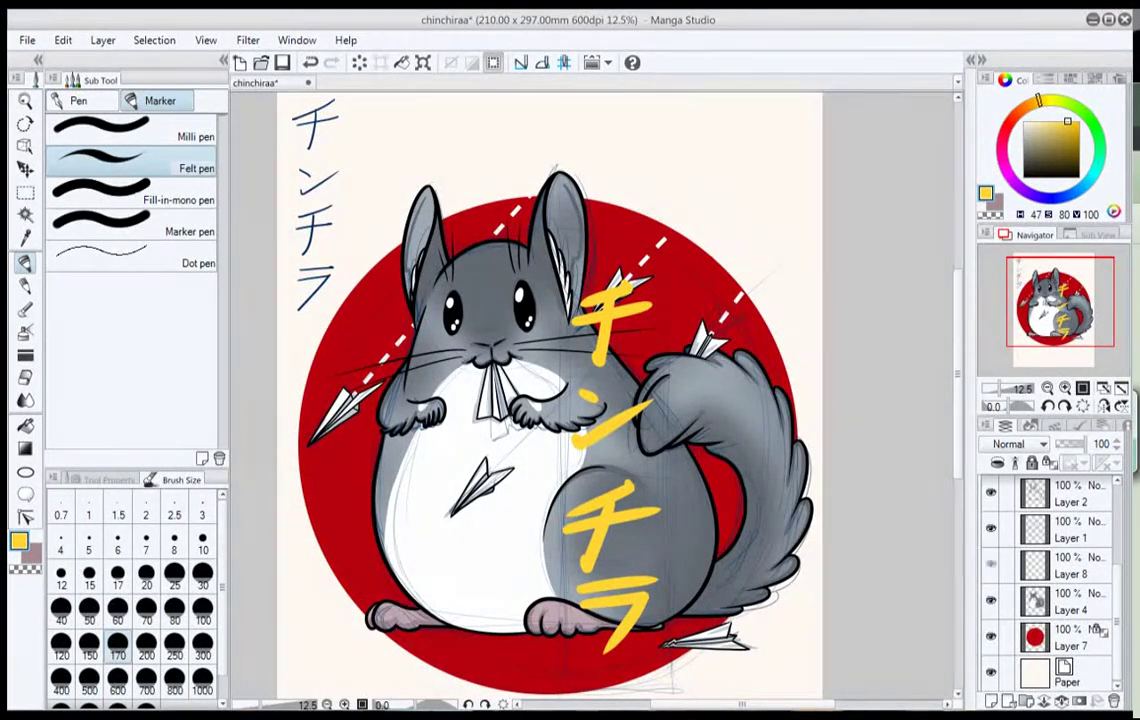
left_click(990, 564)
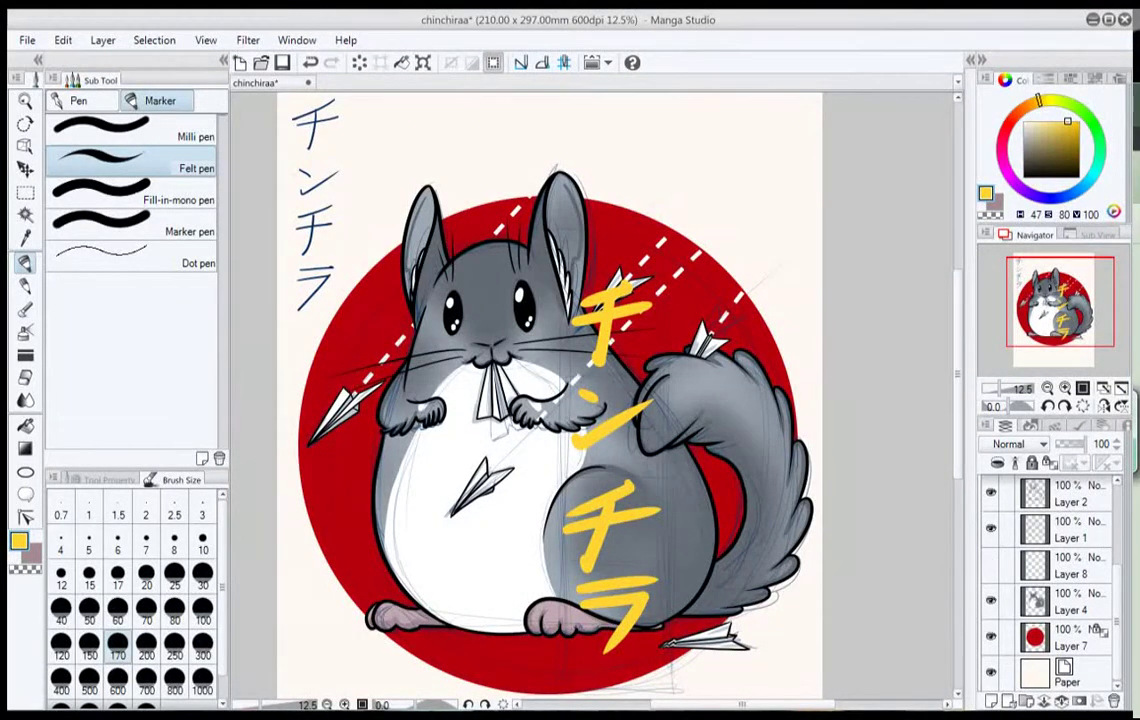
left_click(990, 564)
left_click(990, 528)
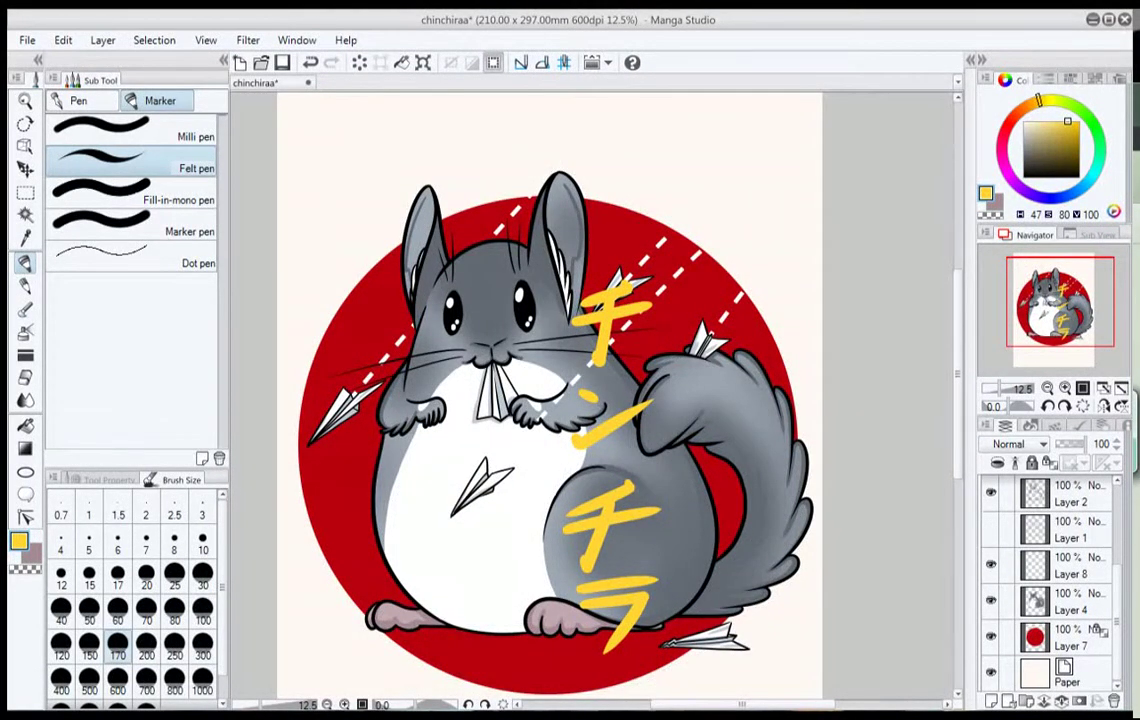
left_click(990, 528)
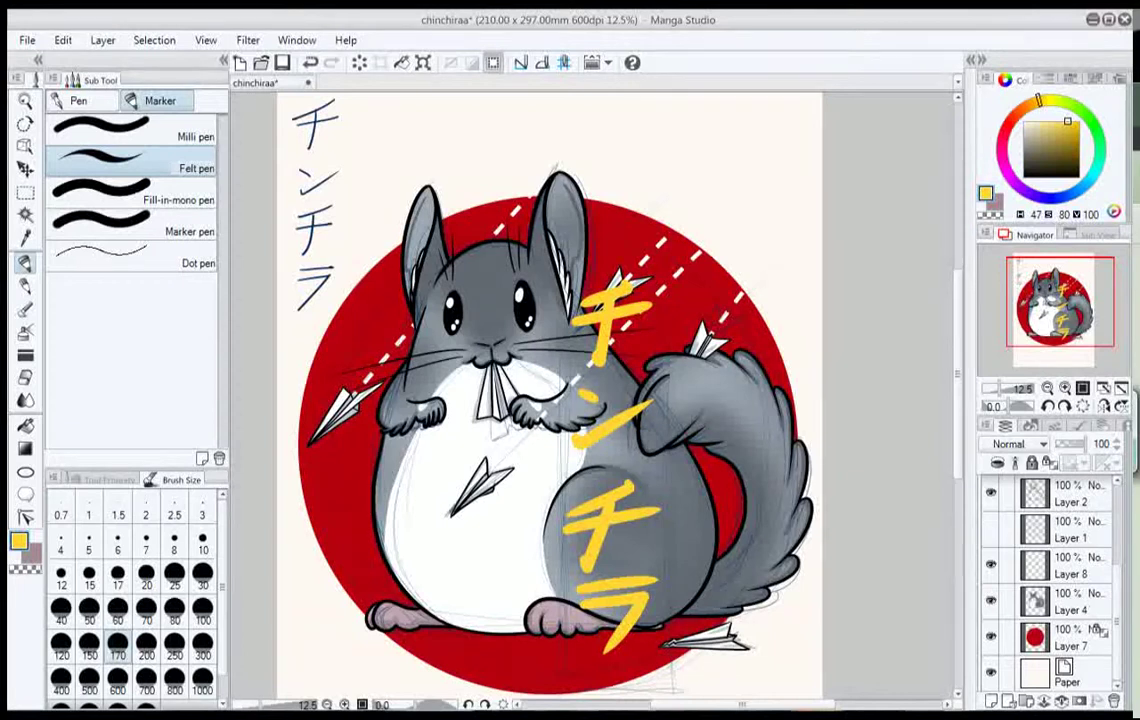
left_click(990, 528)
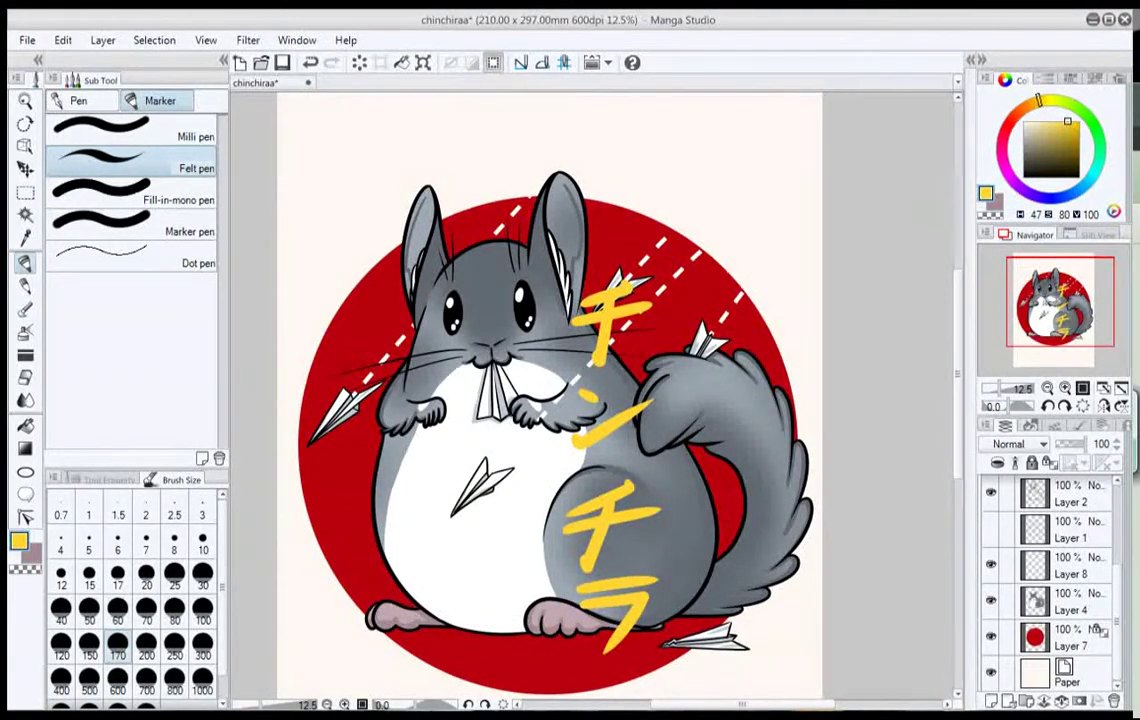
left_click_drag(550, 400, 581, 357)
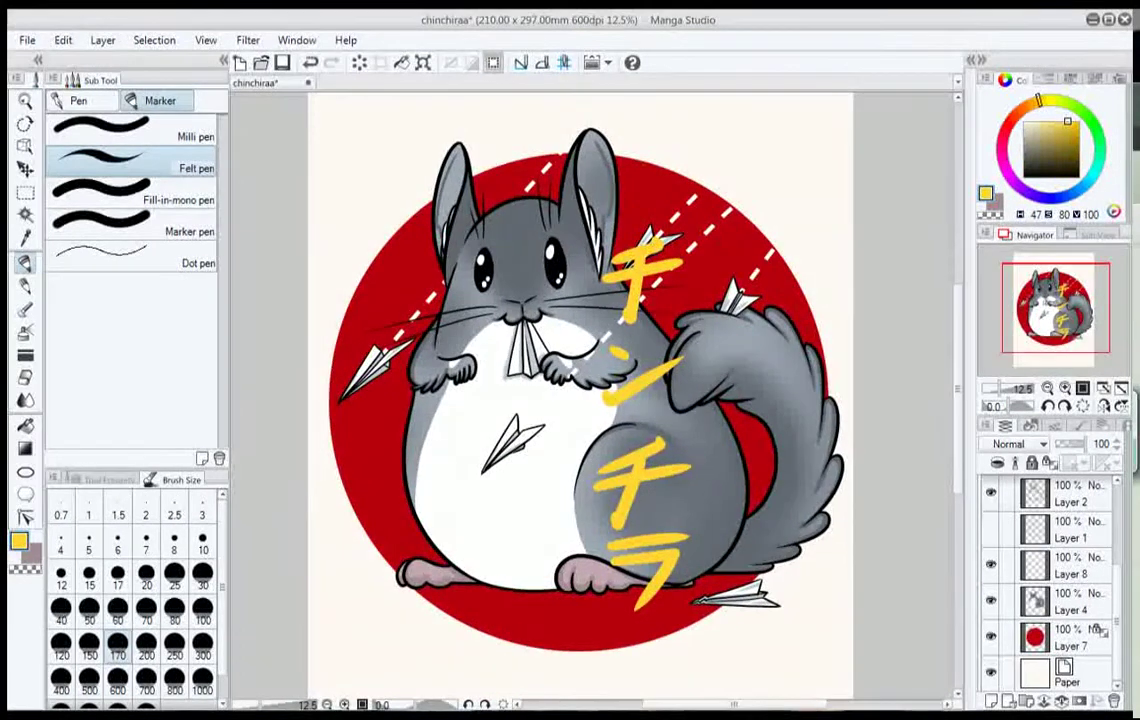
Hide the Paper layer so the background is transparent and save the chinchiraa illustration.
left_click(990, 671)
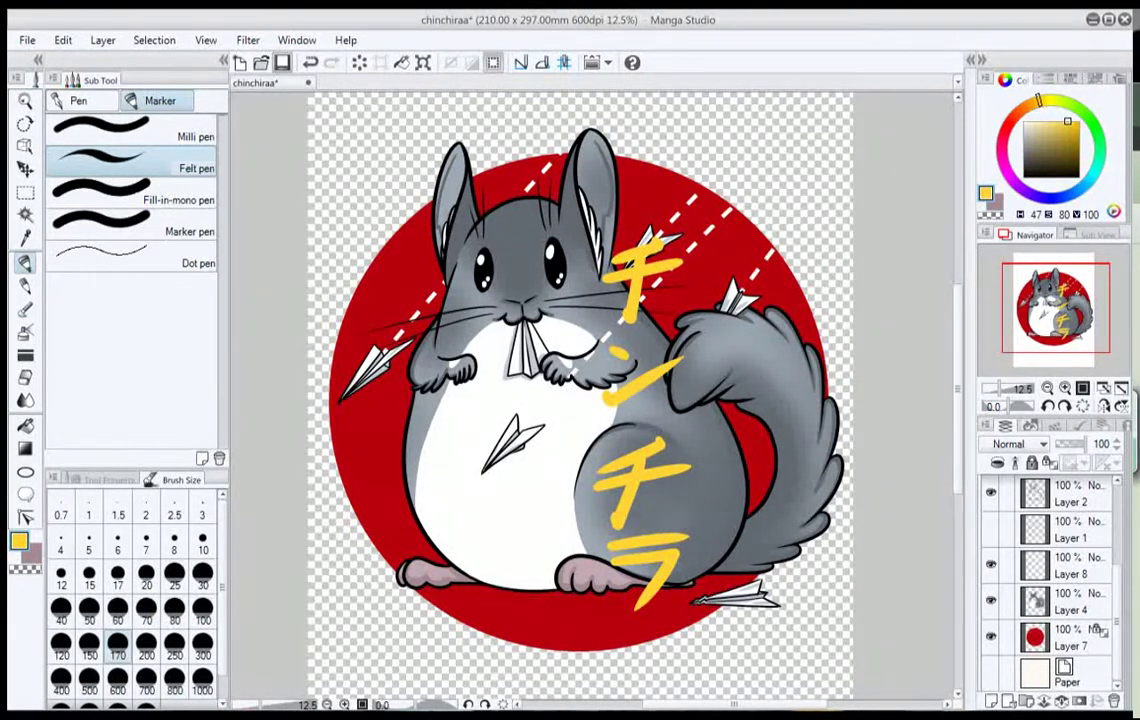
left_click(282, 62)
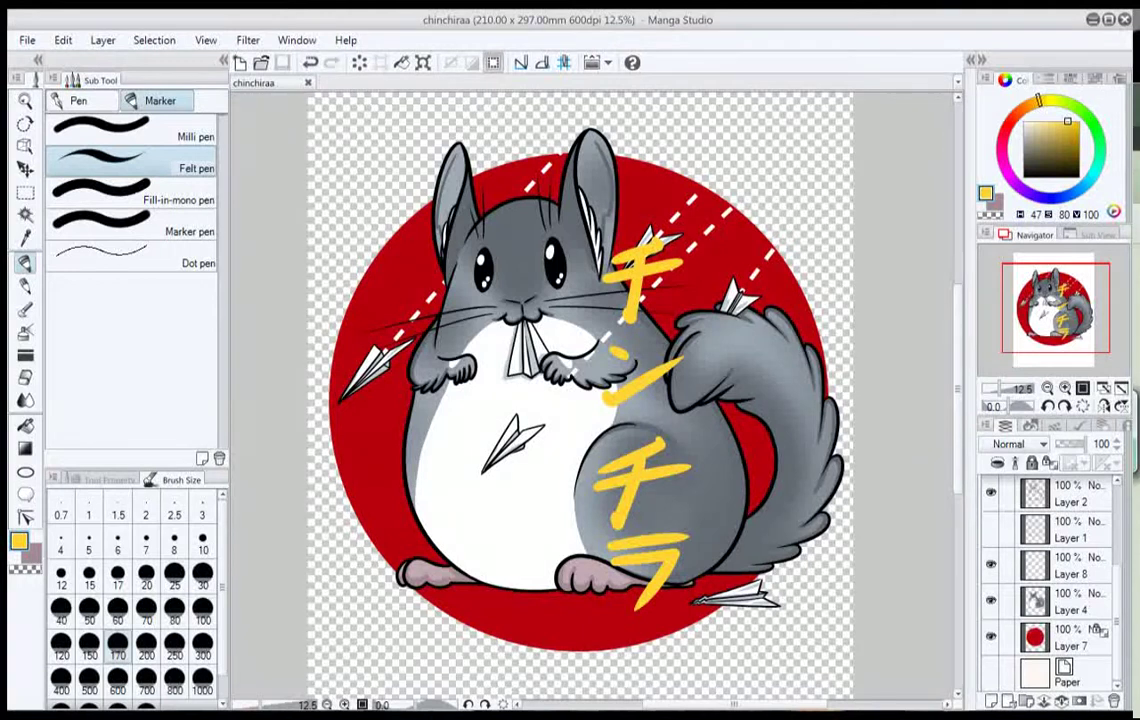
Sample the circle's red and hand-letter THANKS below the circle near the canvas's lower-left corner with the Felt pen at size 170.
scroll(580, 390, "down", 3)
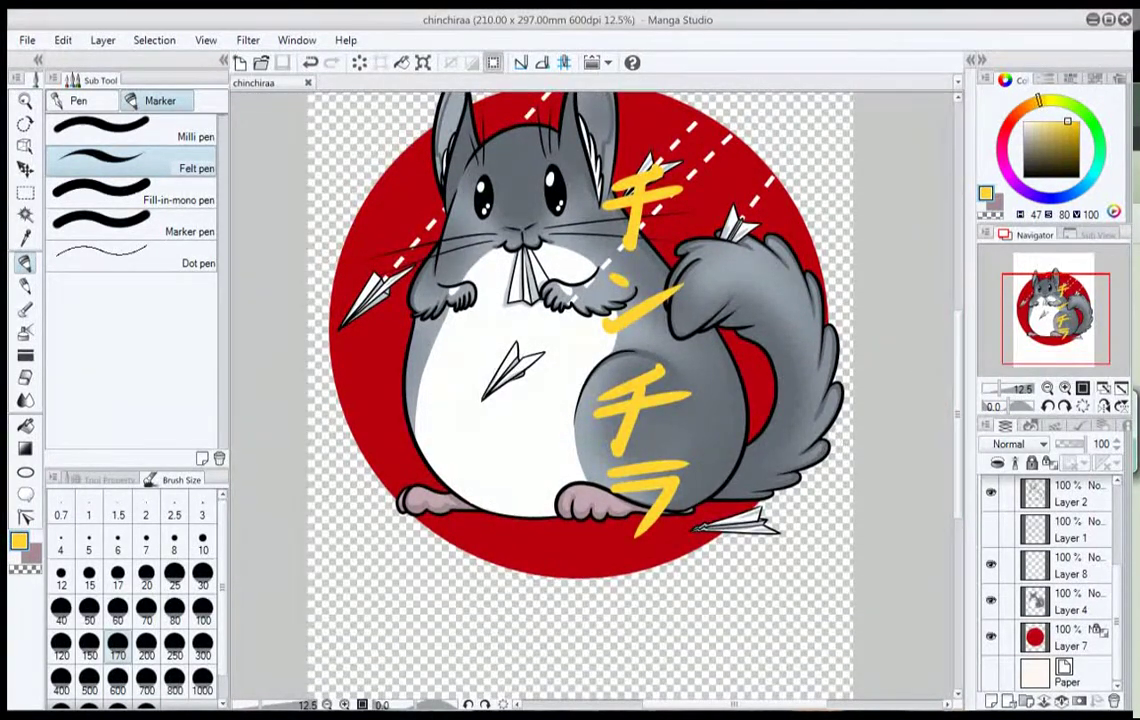
scroll(580, 390, "up", 2)
left_click(628, 185, "alt")
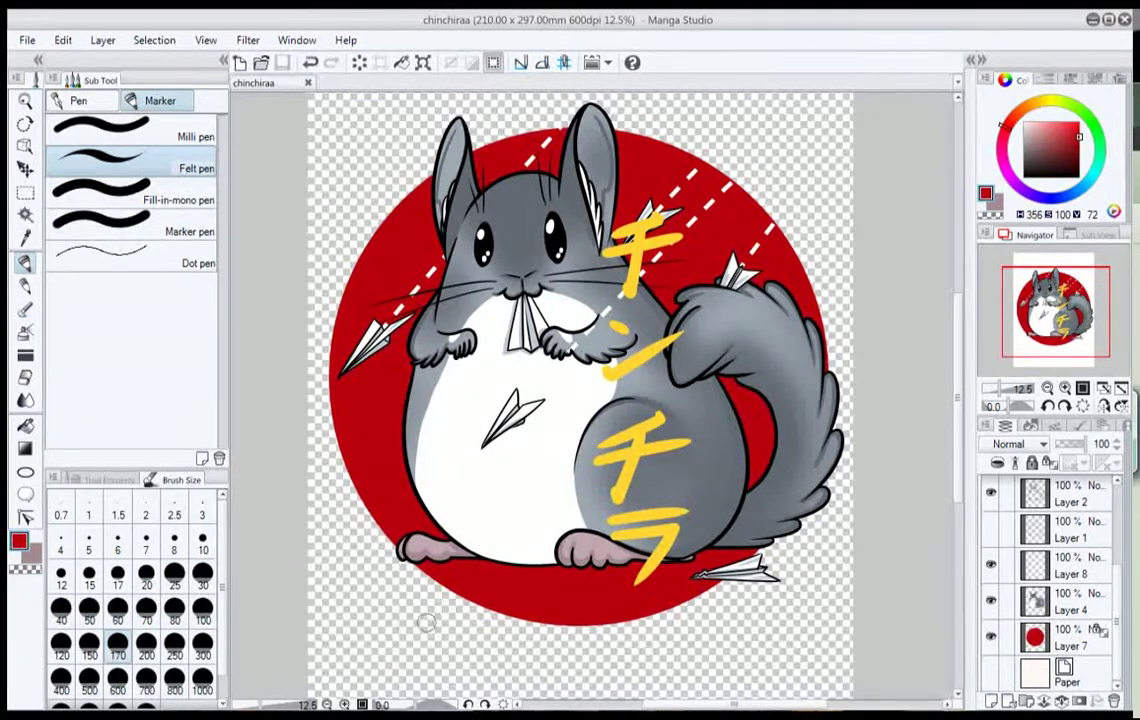
mouse_move(338, 630)
left_mouse_down()
mouse_move(403, 614)
mouse_move(356, 688)
left_mouse_up()
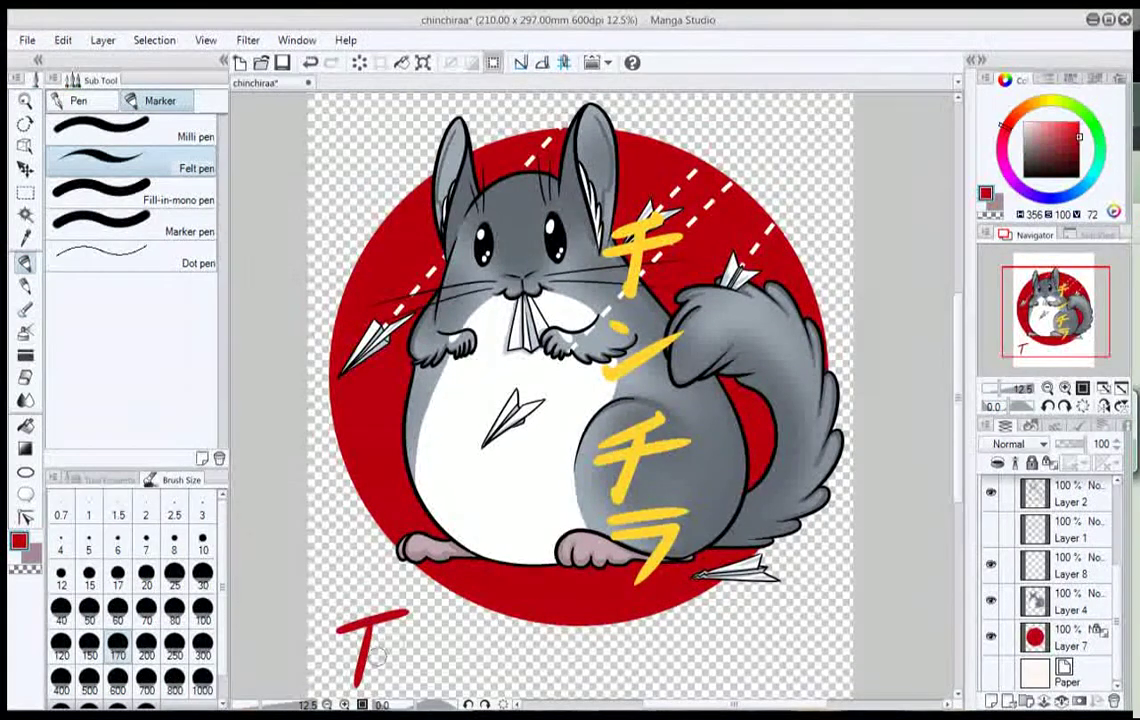
mouse_move(385, 630)
left_mouse_down()
mouse_move(378, 685)
mouse_move(397, 682)
mouse_move(402, 652)
left_mouse_up()
mouse_move(424, 630)
left_mouse_down()
mouse_move(414, 680)
mouse_move(436, 680)
left_mouse_up()
mouse_move(412, 662)
left_mouse_down()
mouse_move(432, 658)
mouse_move(442, 680)
mouse_move(468, 636)
mouse_move(473, 677)
left_mouse_up()
mouse_move(496, 638)
left_mouse_down()
mouse_move(480, 659)
mouse_move(495, 674)
mouse_move(524, 667)
mouse_move(502, 676)
left_mouse_up()
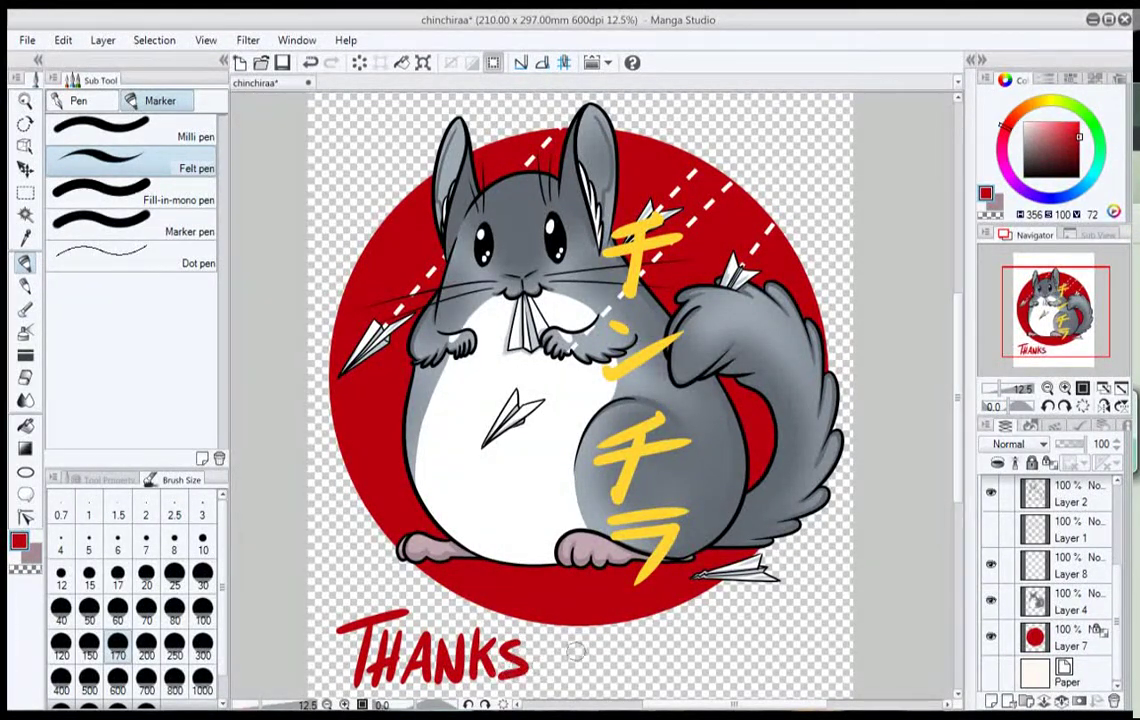
Continue the red hand lettering beside THANKS with the words FOR WATCHIN', ending near the canvas's right edge.
mouse_move(568, 642)
left_mouse_down()
mouse_move(564, 678)
mouse_move(592, 642)
left_mouse_up()
mouse_move(566, 662)
left_mouse_down()
mouse_move(586, 659)
mouse_move(592, 672)
mouse_move(604, 648)
left_mouse_up()
mouse_move(621, 646)
left_mouse_down()
mouse_move(619, 678)
mouse_move(622, 662)
left_mouse_up()
mouse_move(624, 660)
left_mouse_down()
mouse_move(640, 680)
mouse_move(714, 628)
mouse_move(724, 676)
left_mouse_up()
left_click_drag(738, 630, 736, 668)
mouse_move(727, 628)
left_mouse_down()
mouse_move(752, 624)
mouse_move(780, 666)
left_mouse_up()
mouse_move(797, 624)
left_mouse_down()
mouse_move(795, 662)
mouse_move(798, 642)
mouse_move(817, 666)
mouse_move(840, 605)
left_mouse_up()
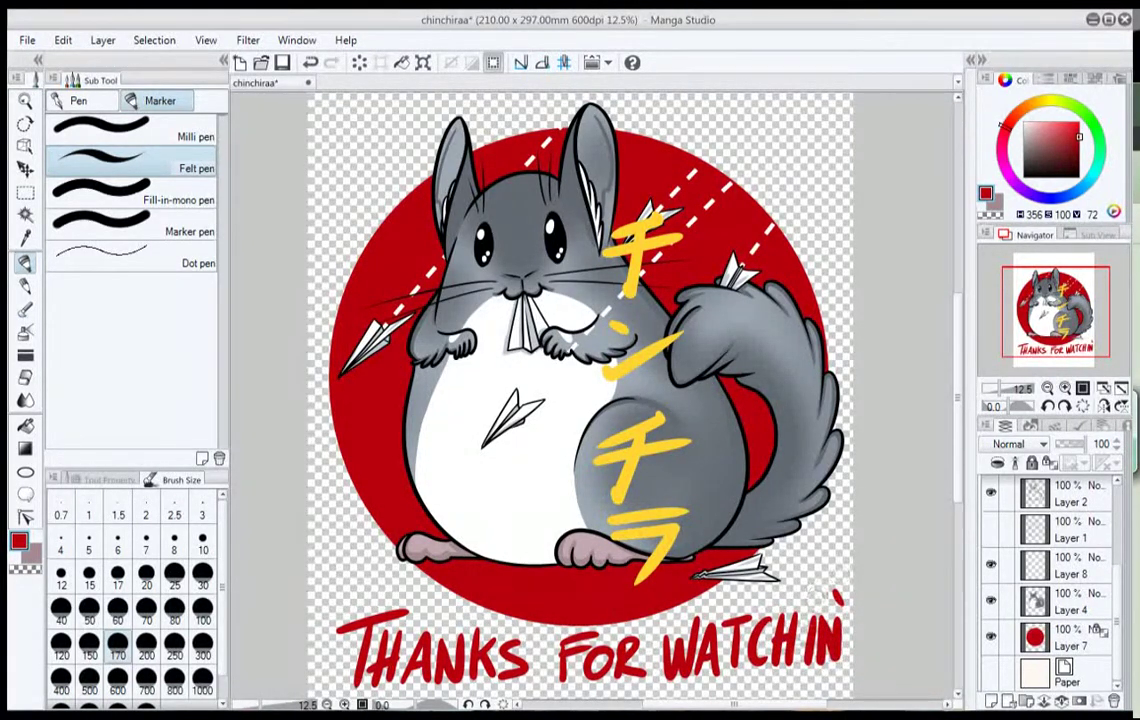